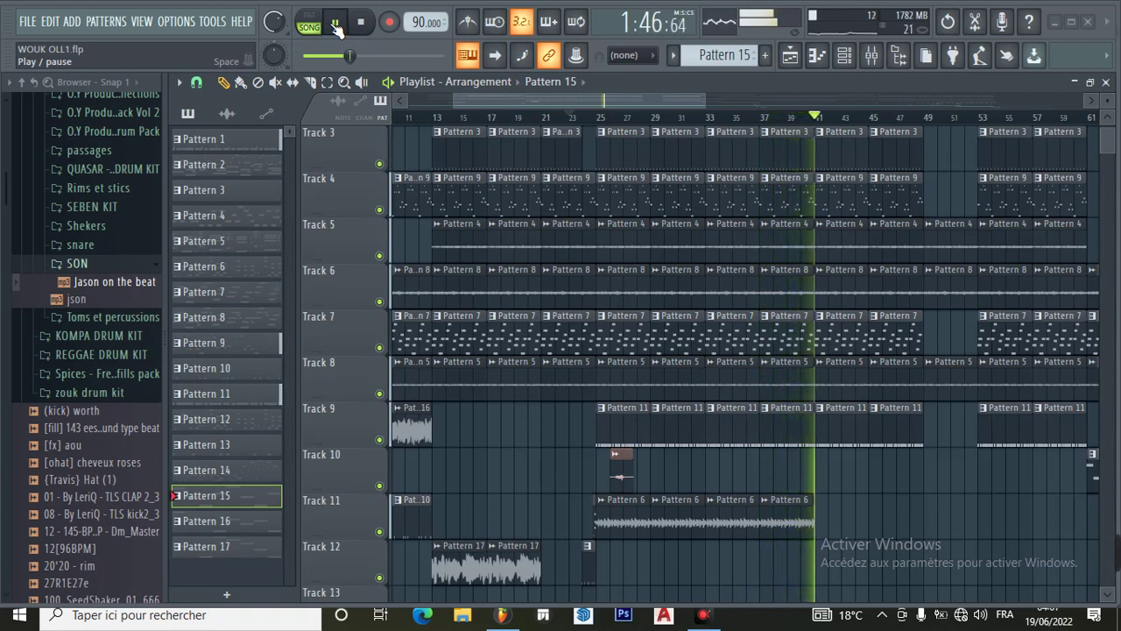
Pause the song playback in the playlist and minimise the screen recorder window.
{"action": "left_click", "coordinate": [337, 25]}
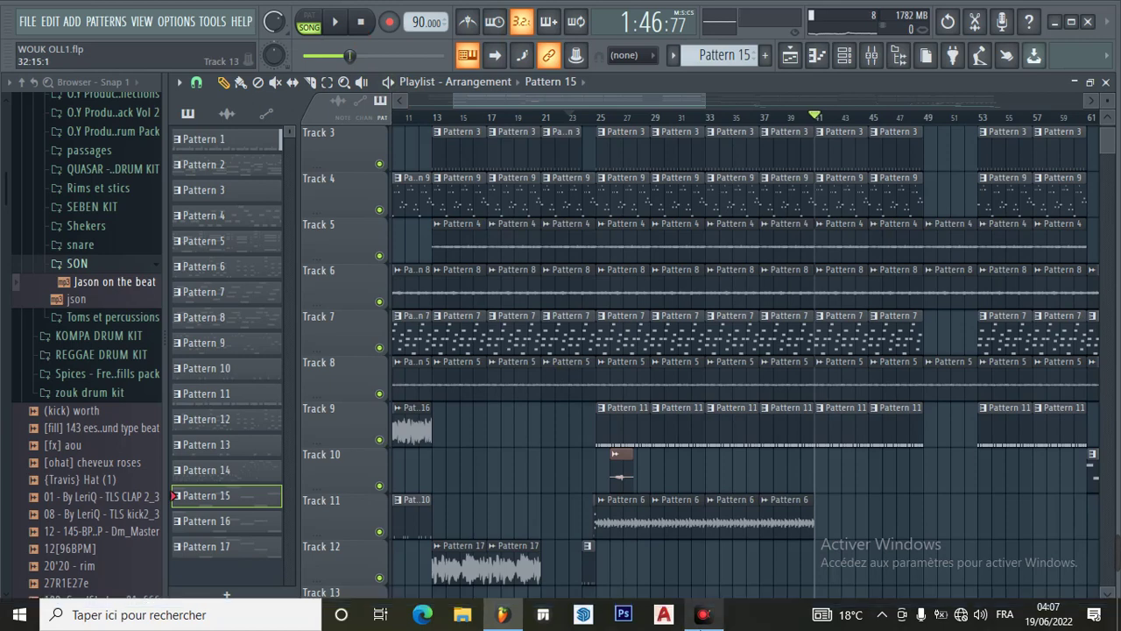
{"action": "left_click", "coordinate": [709, 534]}
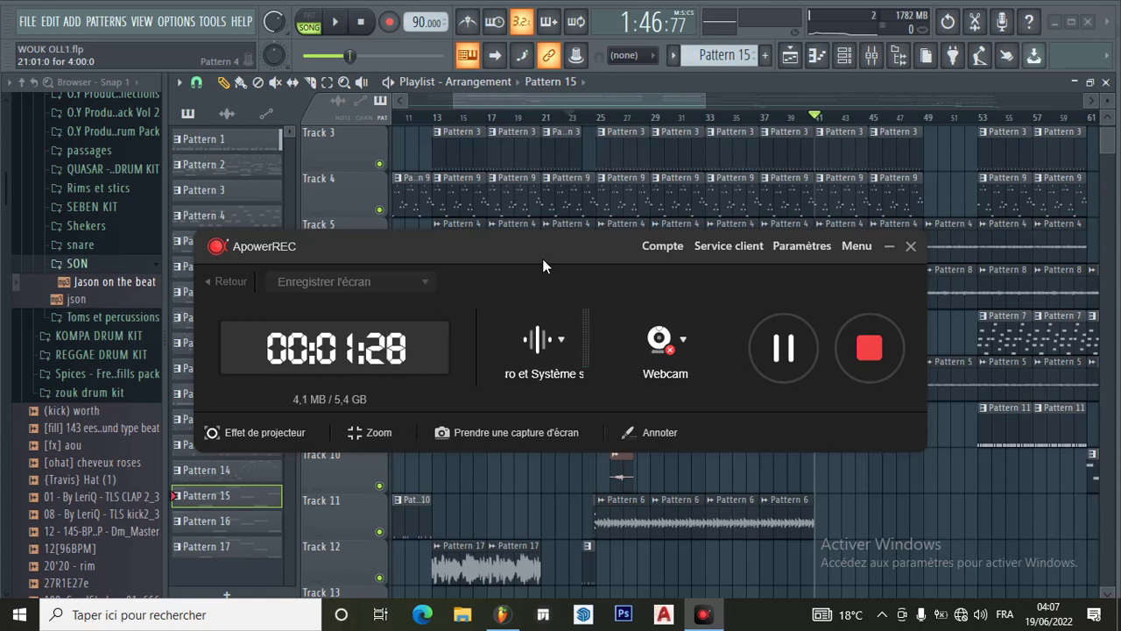
{"action": "left_click", "coordinate": [887, 246]}
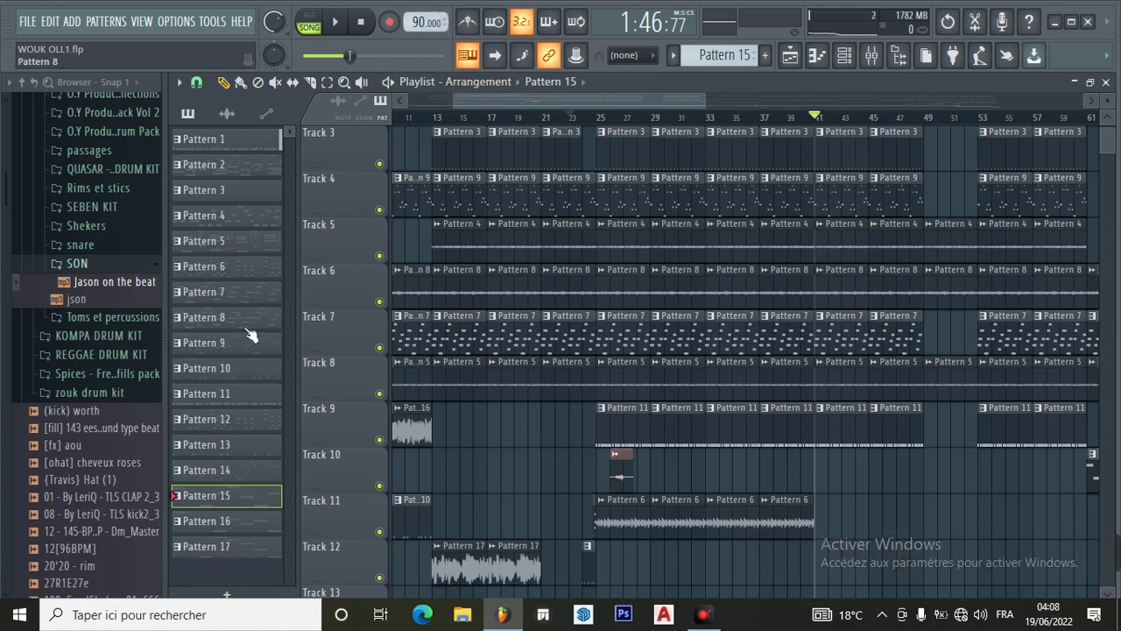
Select Pattern 1, switch playback to pattern mode and show the pattern's percussion channels in the channel rack.
{"action": "left_click_drag", "start_coordinate": [580, 100], "coordinate": [499, 102]}
{"action": "scroll", "coordinate": [458, 173], "scroll_direction": "up", "scroll_amount": 3}
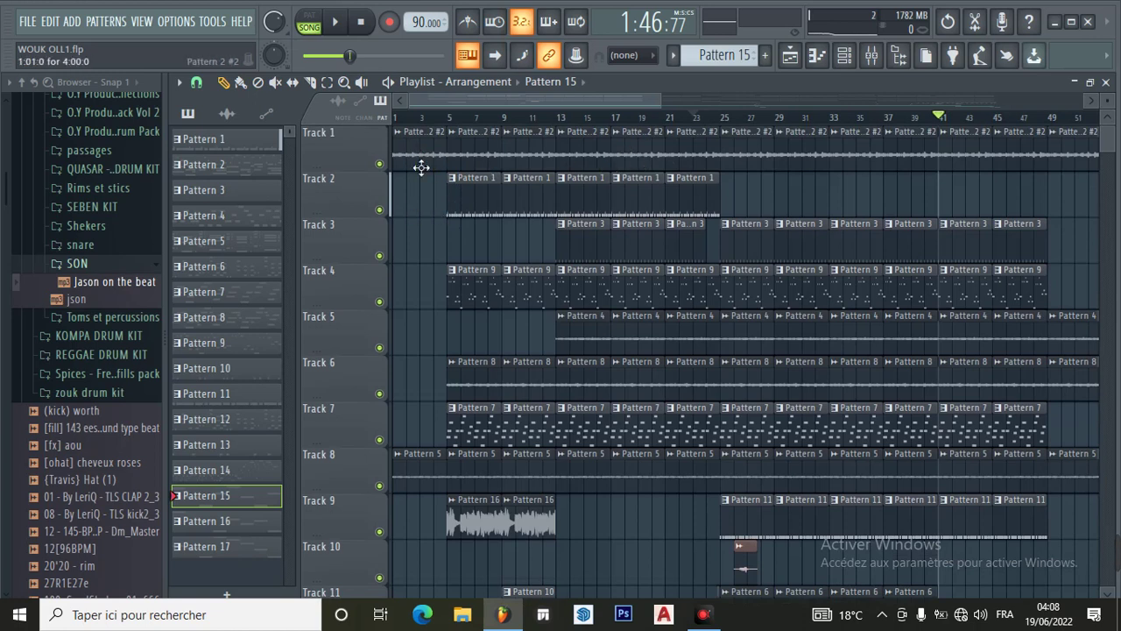
{"action": "left_click", "coordinate": [235, 147]}
{"action": "left_click", "coordinate": [310, 20]}
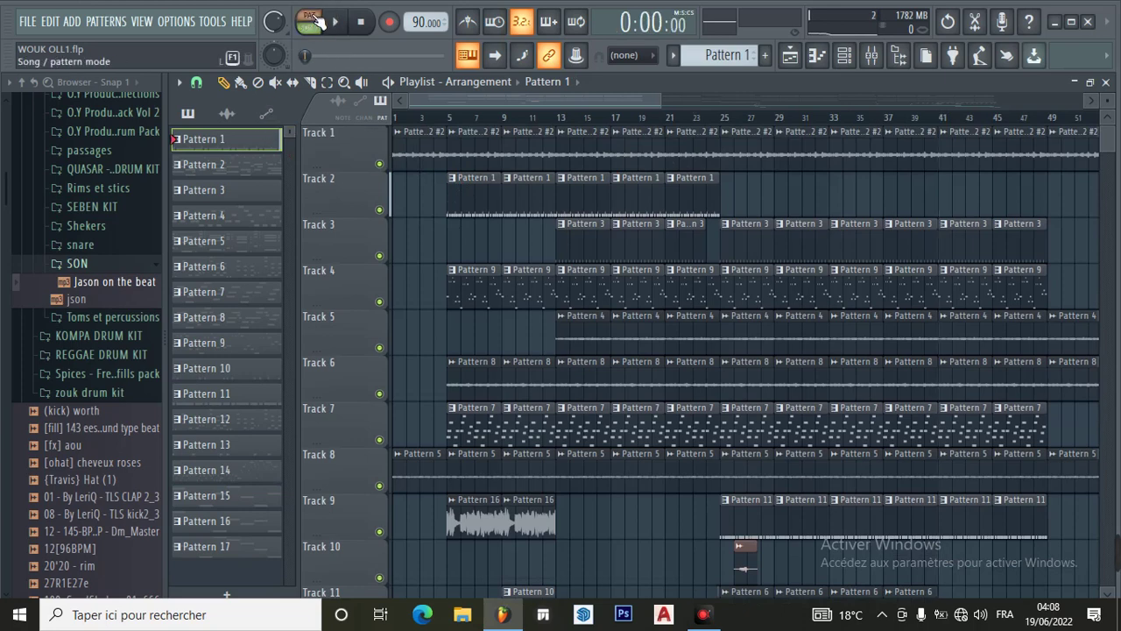
{"action": "left_click", "coordinate": [857, 58]}
{"action": "scroll", "coordinate": [425, 230], "scroll_direction": "down", "scroll_amount": 4}
{"action": "scroll", "coordinate": [427, 232], "scroll_direction": "up", "scroll_amount": 4}
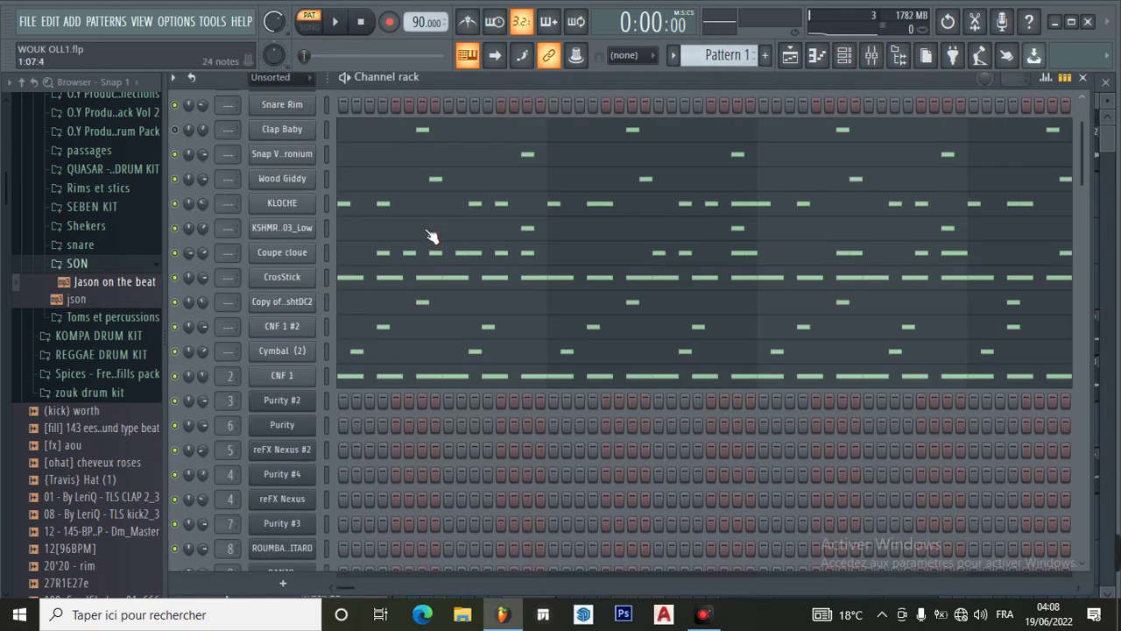
{"action": "scroll", "coordinate": [429, 235], "scroll_direction": "up", "scroll_amount": 1}
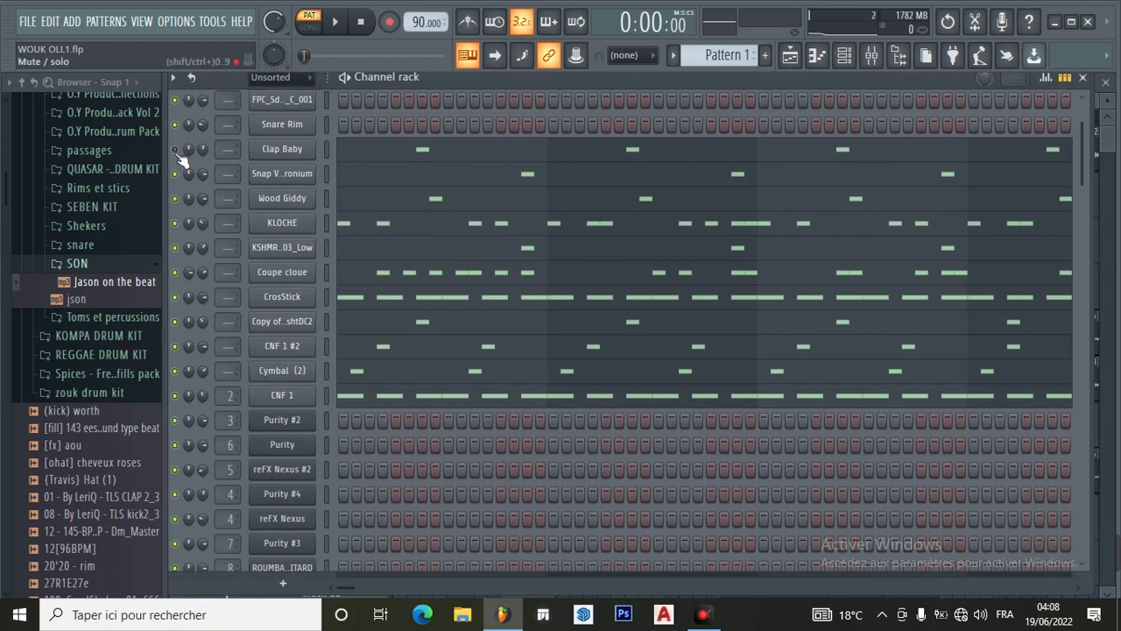
Audition the Clap Baby sample in its sampler window and inspect the Snap Vybronium sampler, closing both windows.
{"action": "left_click", "coordinate": [282, 148]}
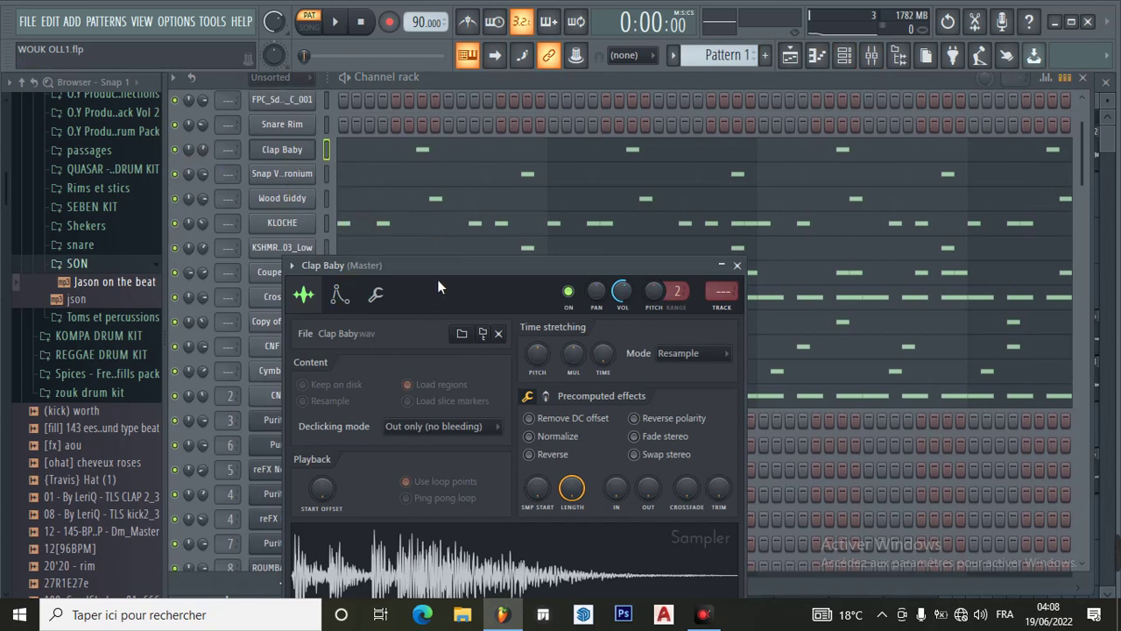
{"action": "left_click_drag", "start_coordinate": [439, 270], "coordinate": [442, 188]}
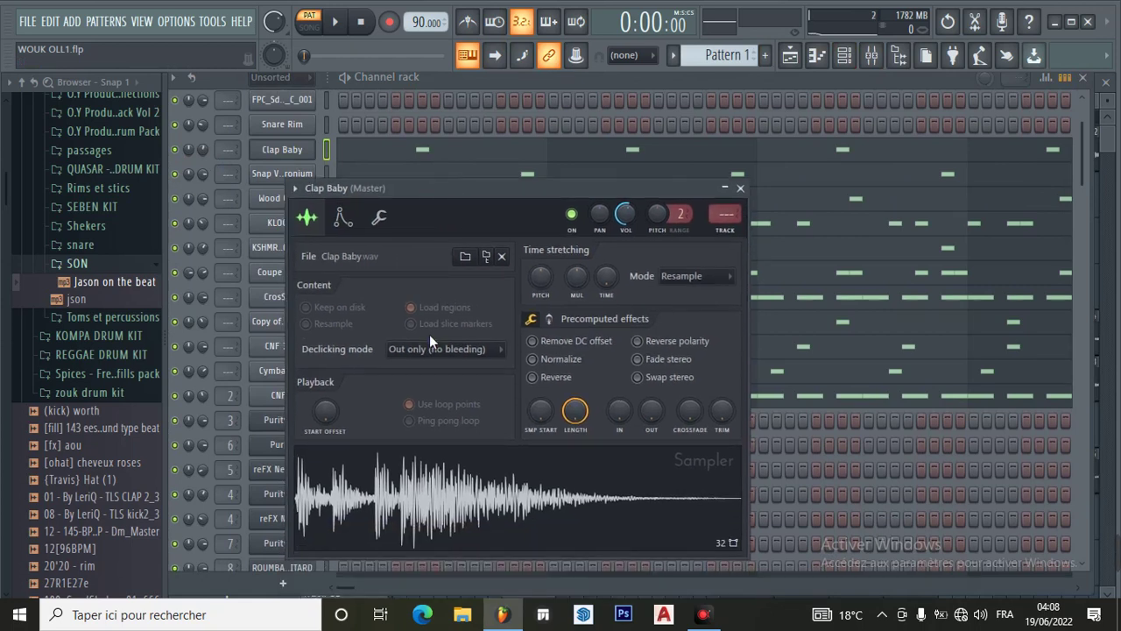
{"action": "left_click", "coordinate": [429, 468]}
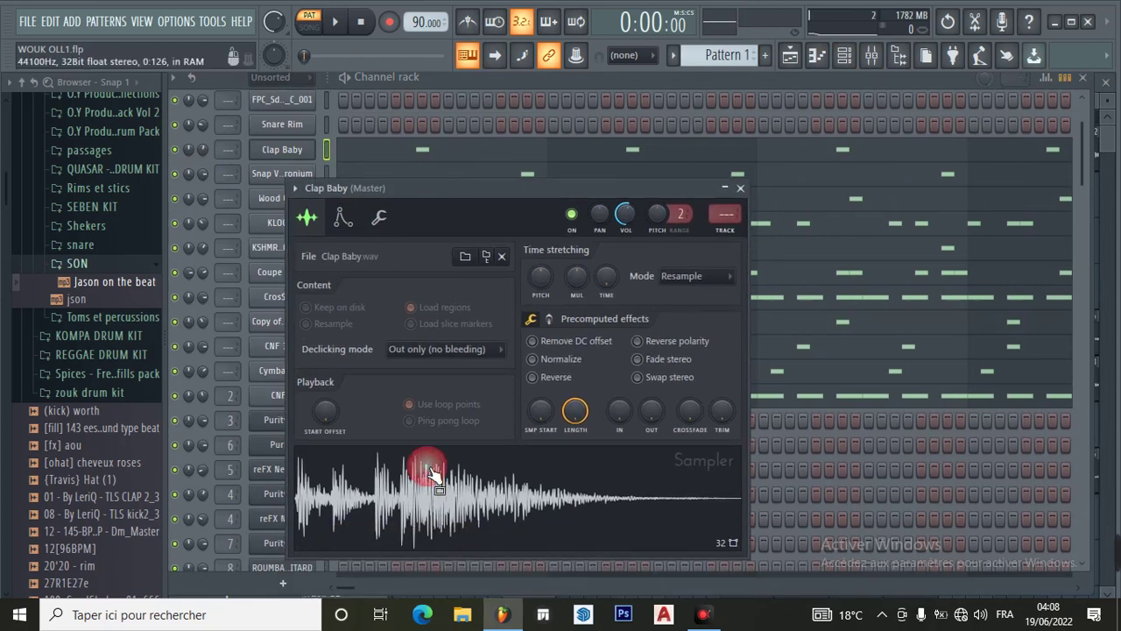
{"action": "left_click", "coordinate": [740, 189]}
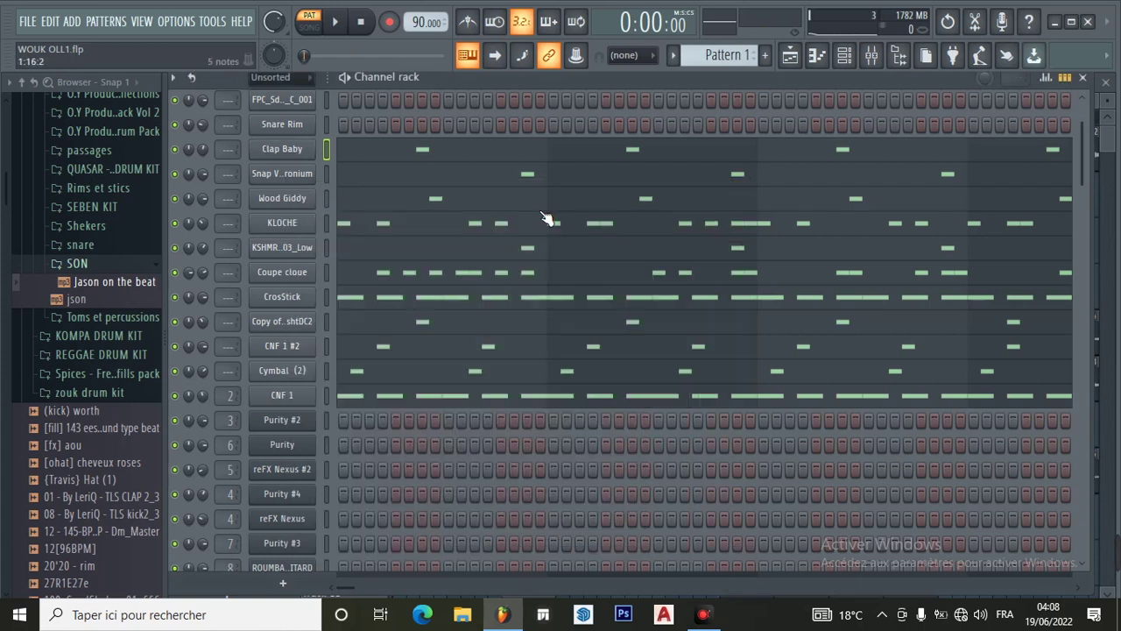
{"action": "left_click", "coordinate": [304, 179]}
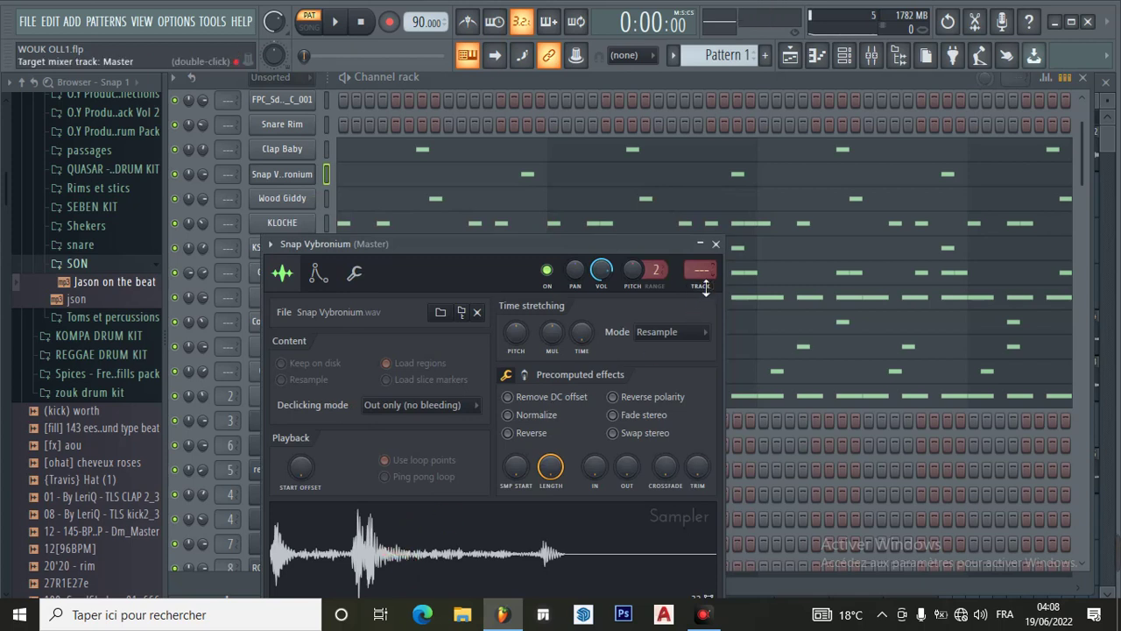
{"action": "left_click", "coordinate": [716, 244]}
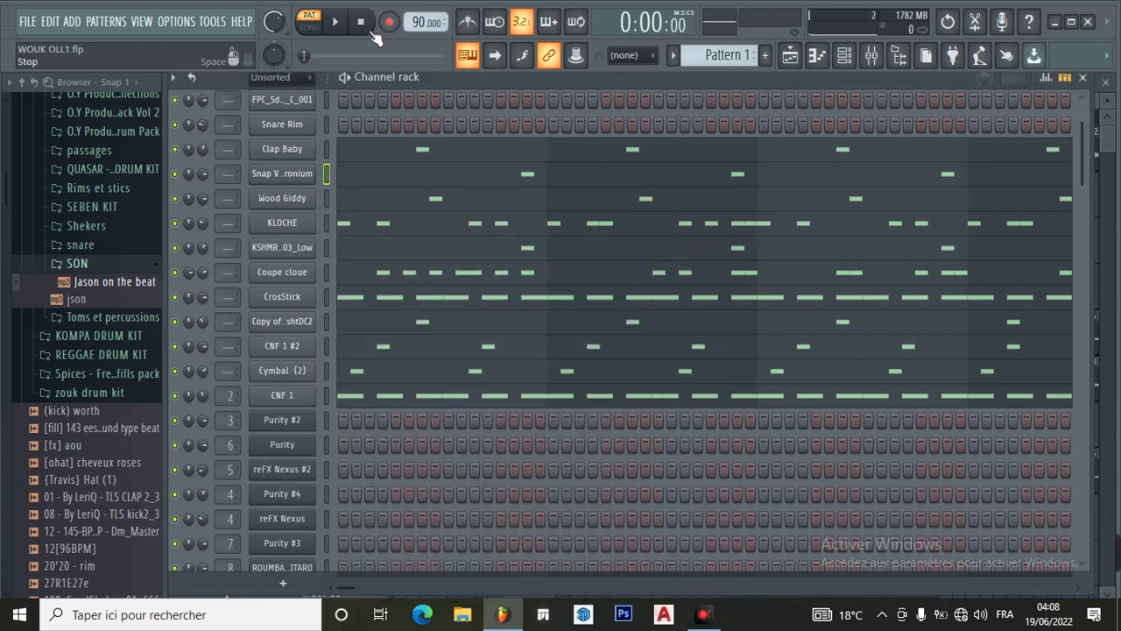
Play Pattern 1 with all its percussion channels active and pause it.
{"action": "left_click", "coordinate": [335, 22]}
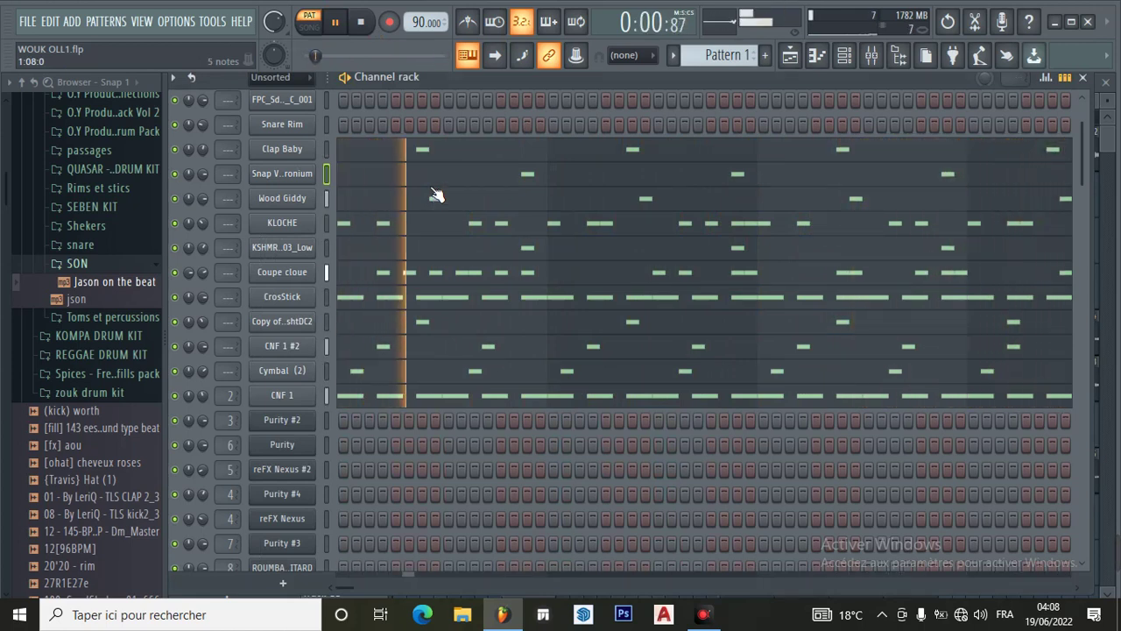
{"action": "left_click", "coordinate": [335, 25]}
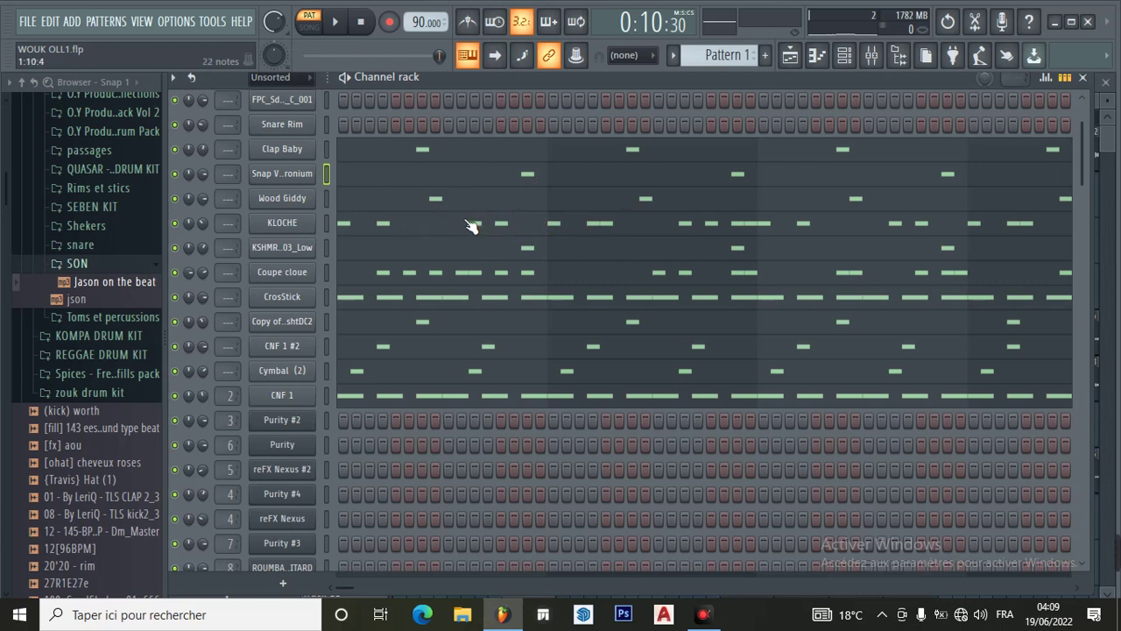
Solo the Clap Baby channel and start playing Pattern 1.
{"action": "left_click", "coordinate": [388, 158]}
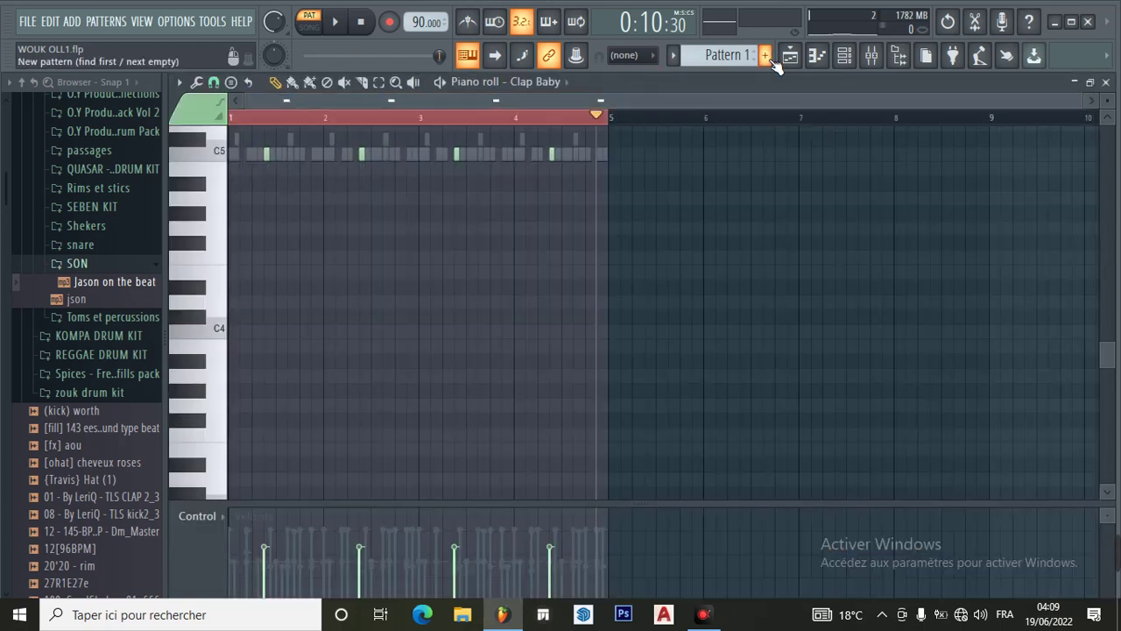
{"action": "left_click", "coordinate": [844, 55]}
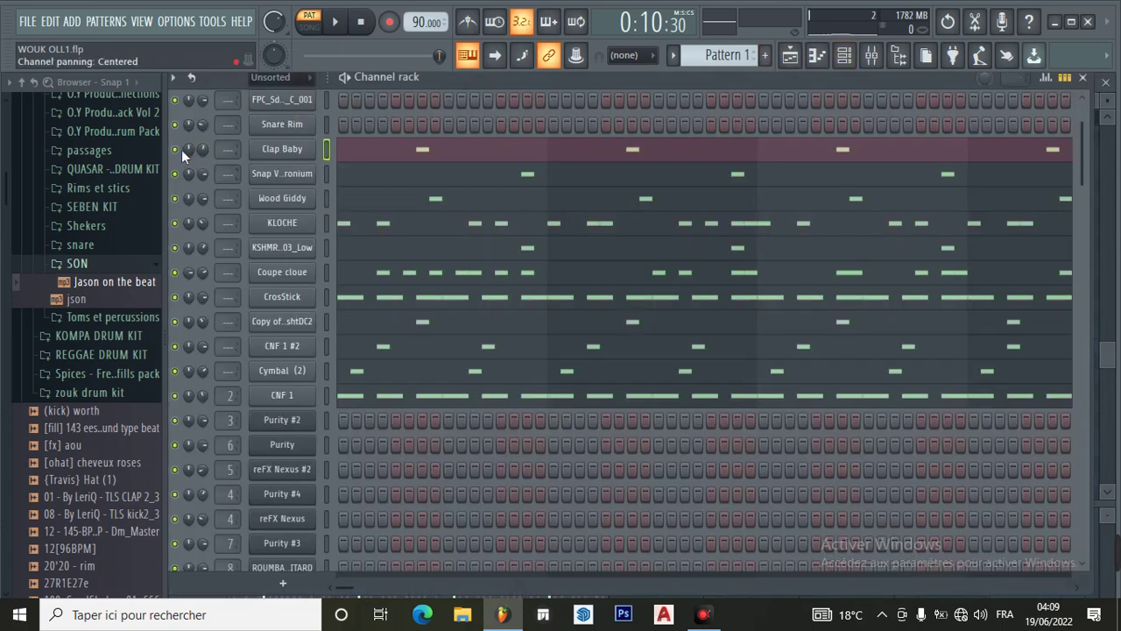
{"action": "right_click", "coordinate": [173, 149]}
{"action": "left_click", "coordinate": [198, 160]}
{"action": "left_click", "coordinate": [334, 22]}
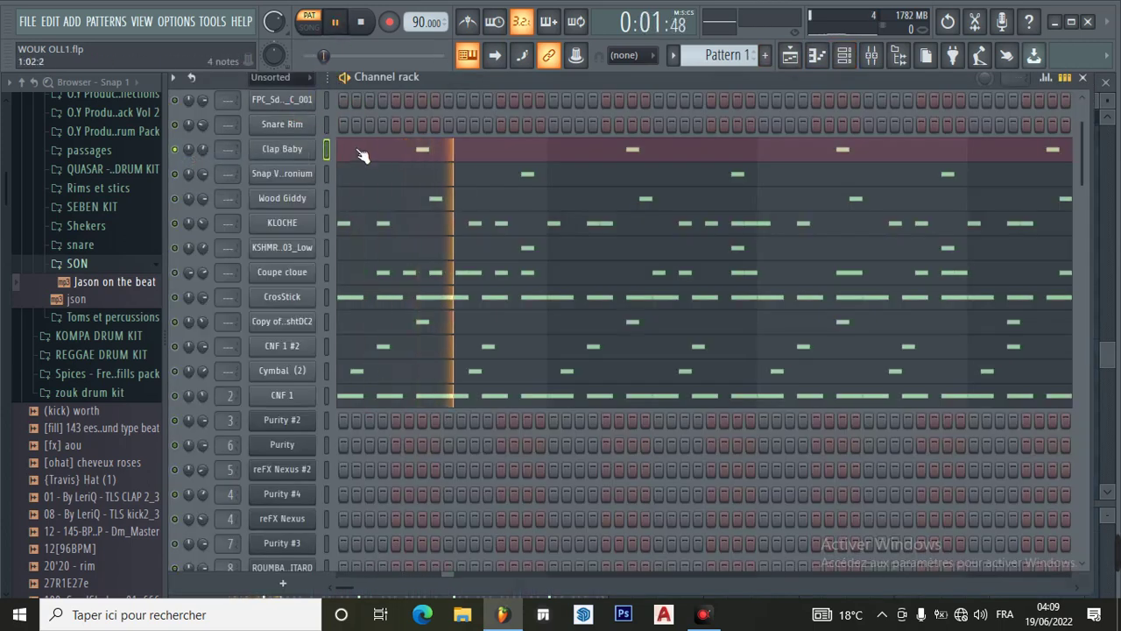
Examine the Clap Baby notes in the piano roll during playback and pause the pattern.
{"action": "left_click", "coordinate": [402, 149]}
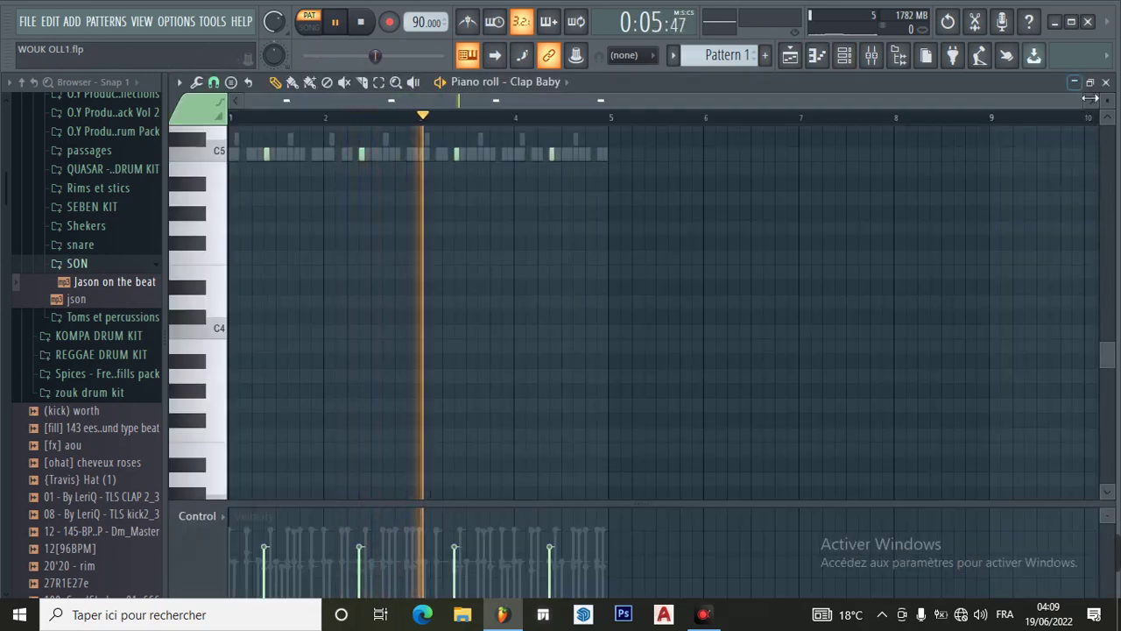
{"action": "left_click_drag", "start_coordinate": [1089, 101], "coordinate": [714, 102]}
{"action": "scroll", "coordinate": [751, 172], "scroll_direction": "up", "scroll_amount": 4}
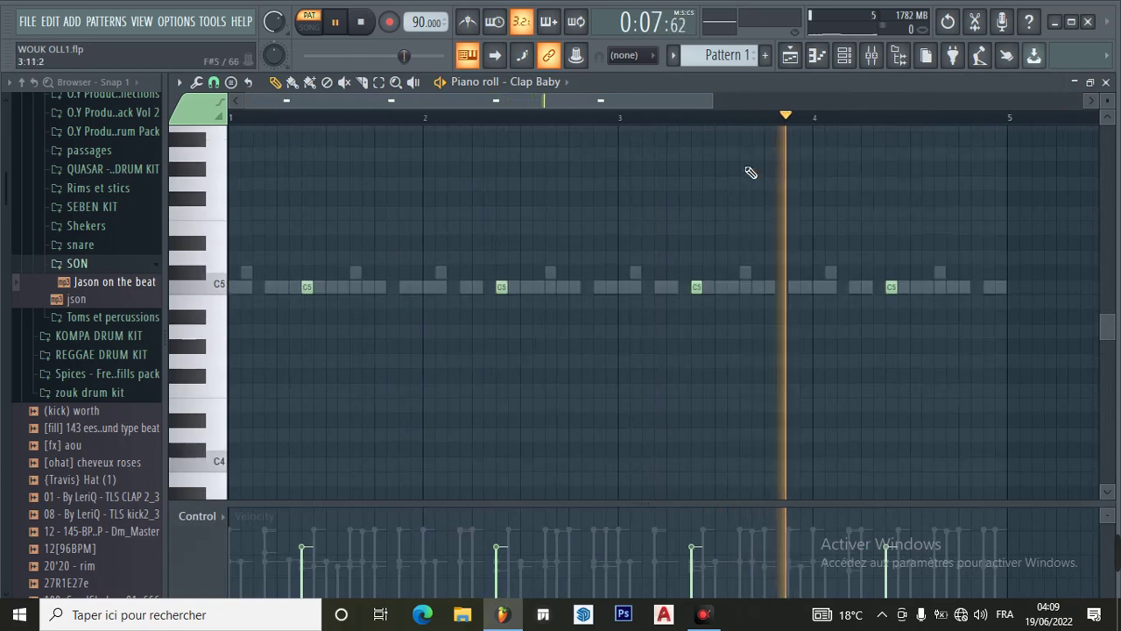
{"action": "left_click", "coordinate": [337, 23]}
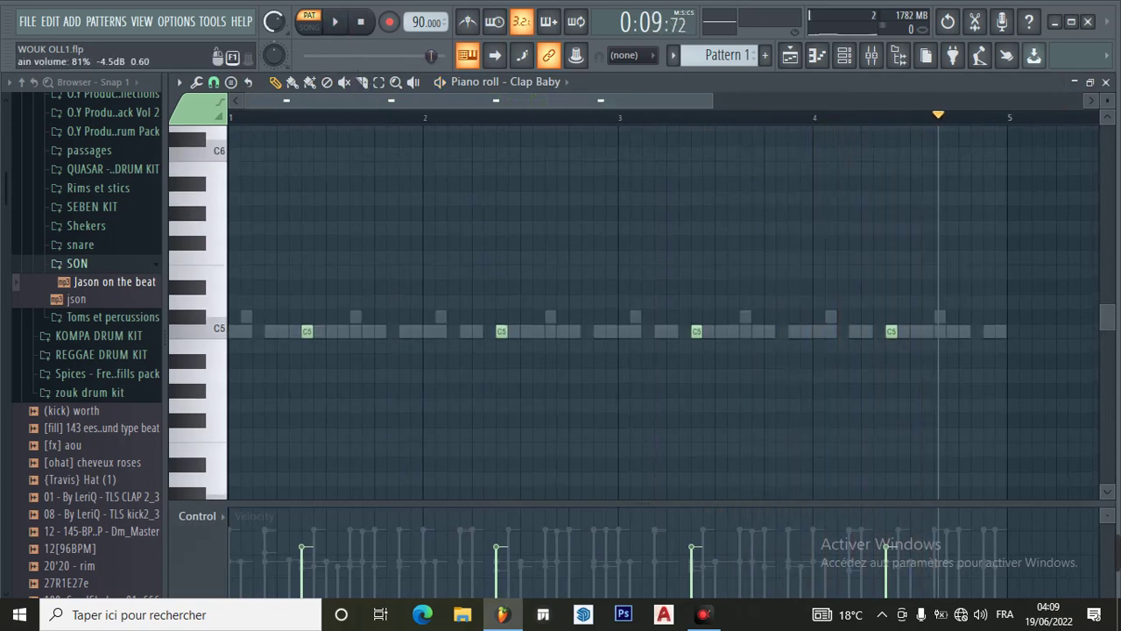
Unmute the Snap Vybronium and Wood Giddy channels and play the pattern with each one's notes shown in the piano roll.
{"action": "left_click", "coordinate": [844, 56]}
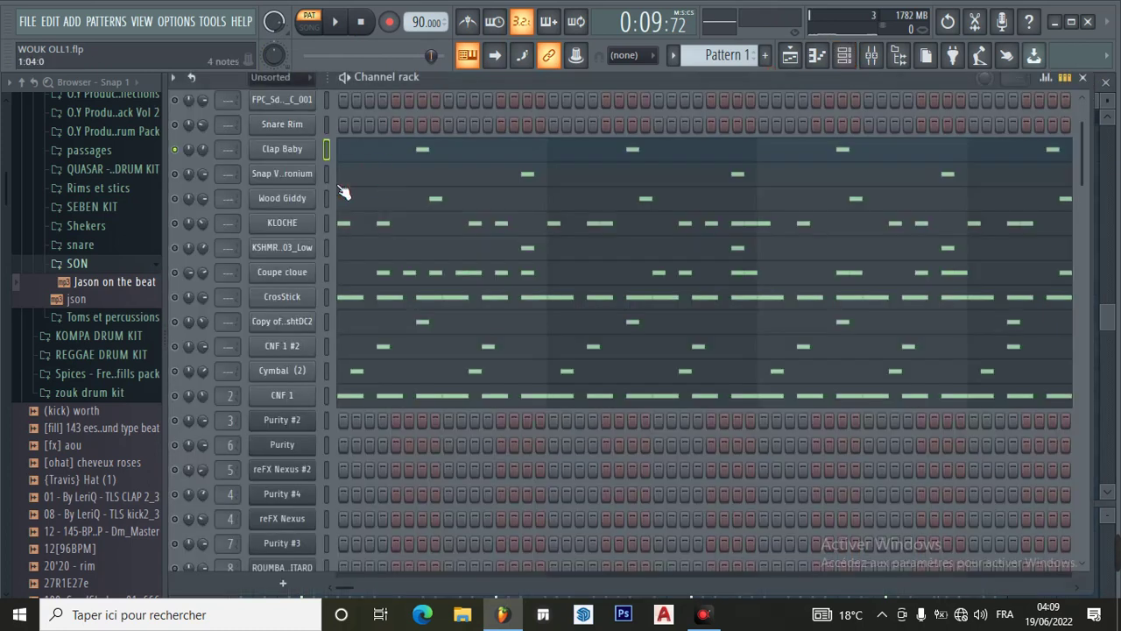
{"action": "left_click", "coordinate": [401, 184]}
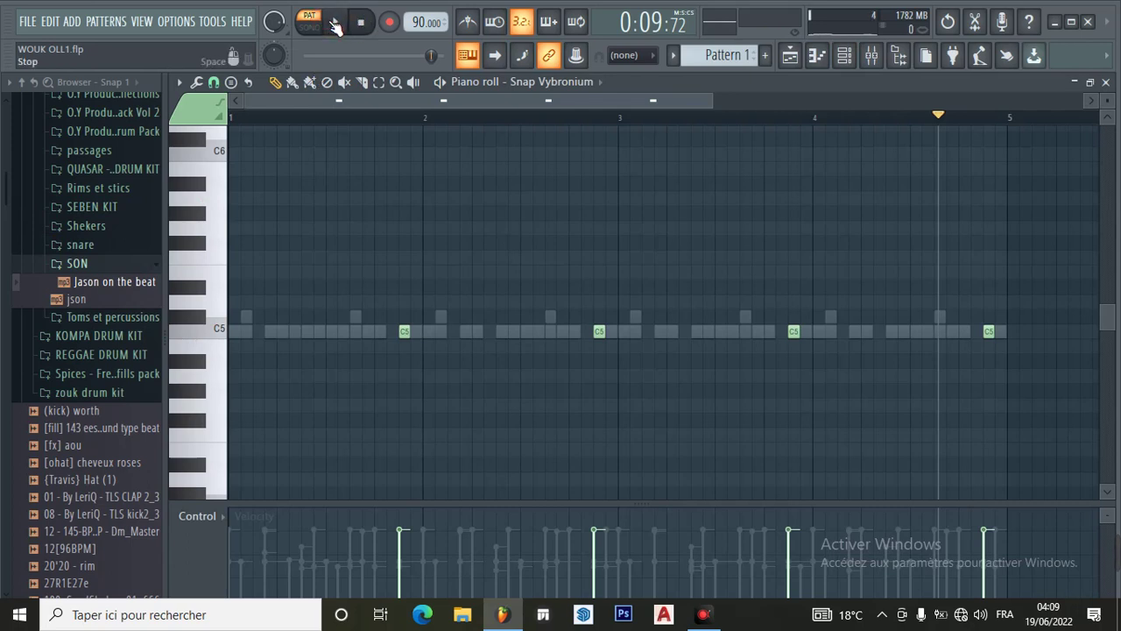
{"action": "key", "text": "space"}
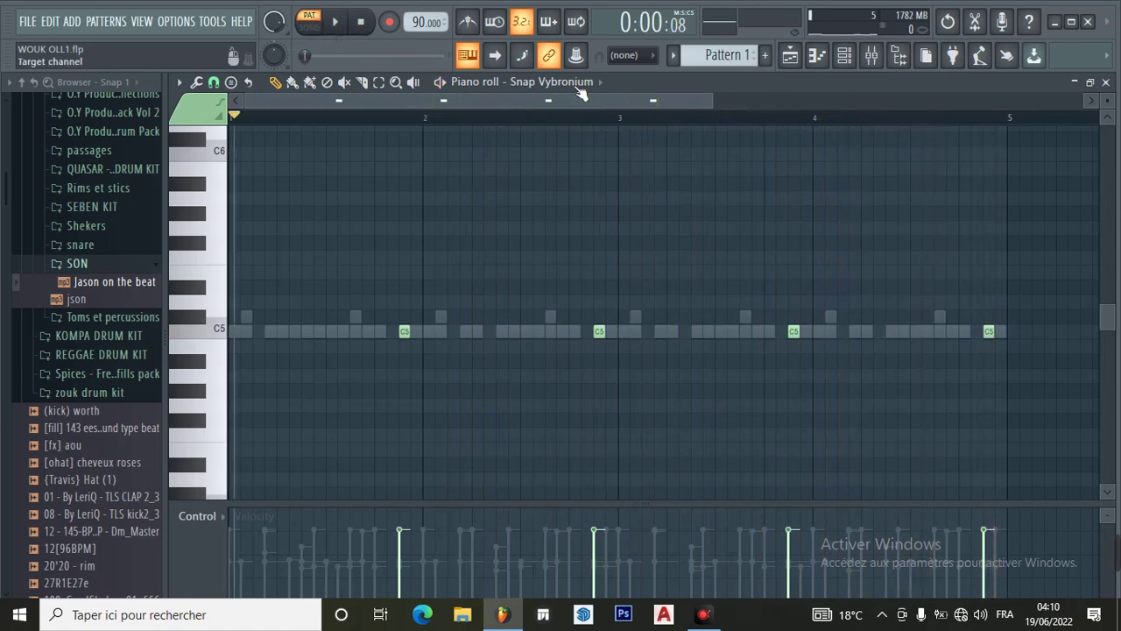
{"action": "left_click", "coordinate": [846, 57]}
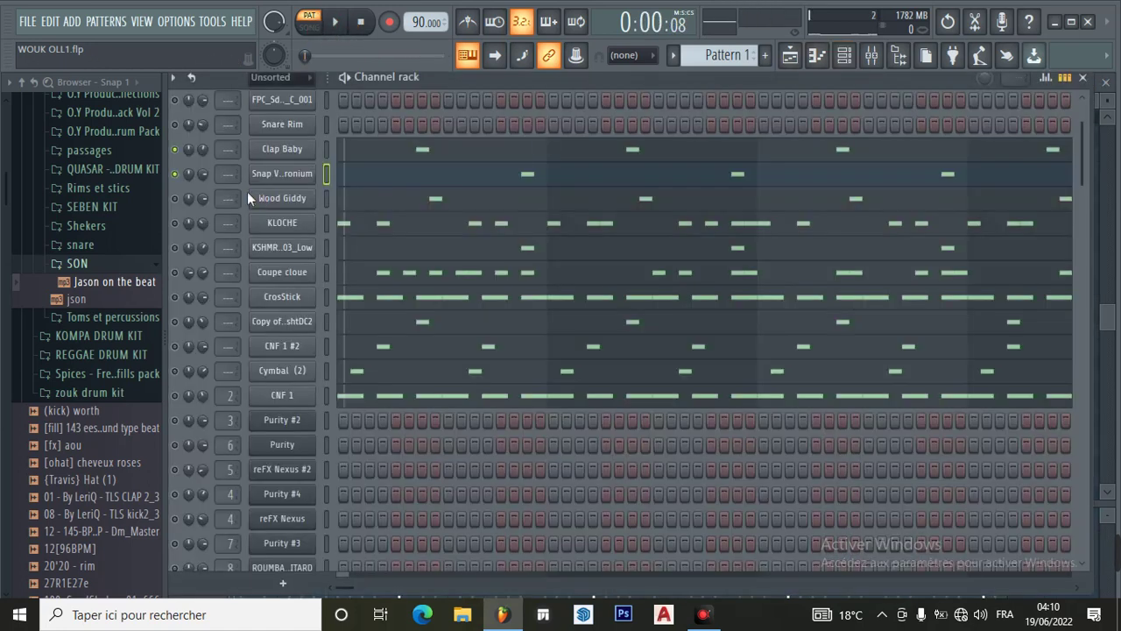
{"action": "left_click", "coordinate": [369, 201]}
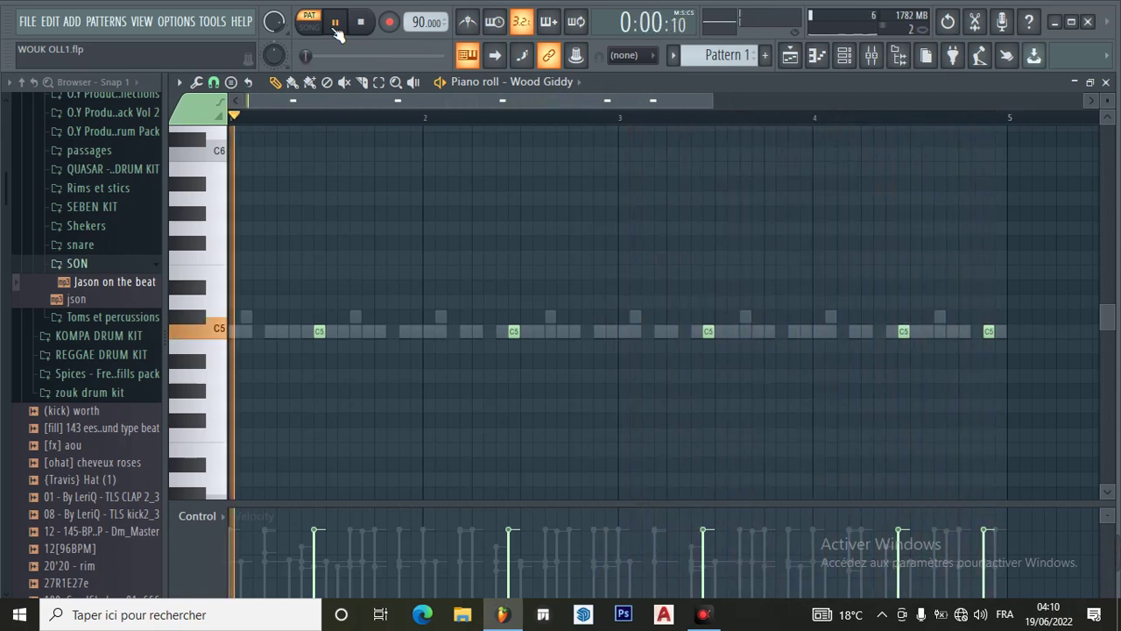
Unmute the KLOCHE and KSHMR_Tom_Kit_10_03_Low channels and play the pattern with each one's notes shown in the piano roll.
{"action": "left_click", "coordinate": [845, 61]}
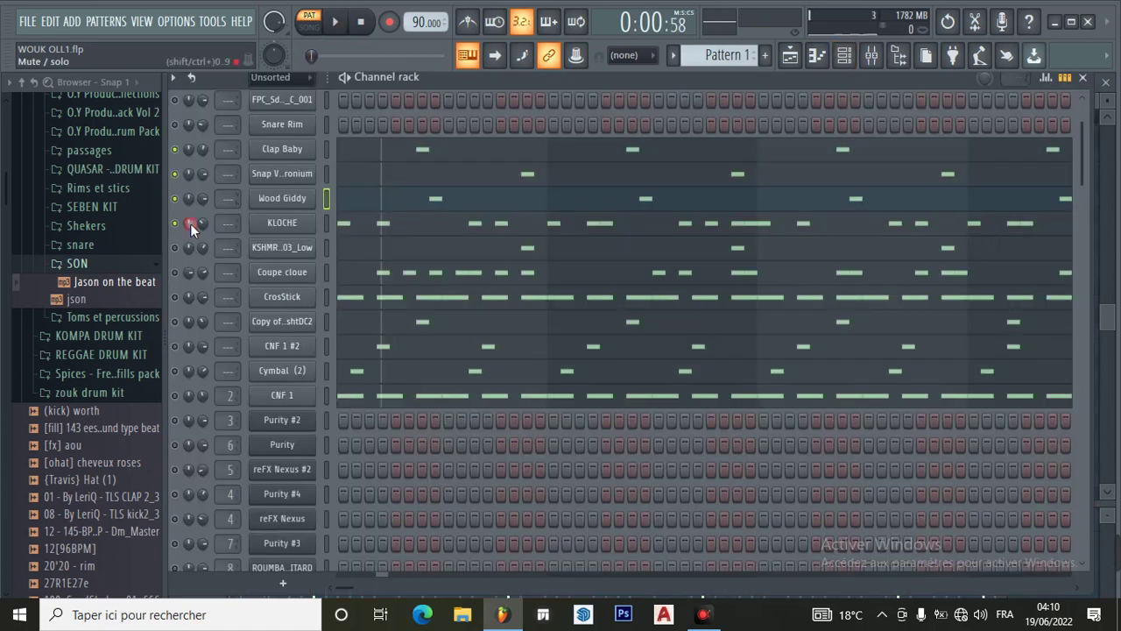
{"action": "left_click", "coordinate": [369, 230]}
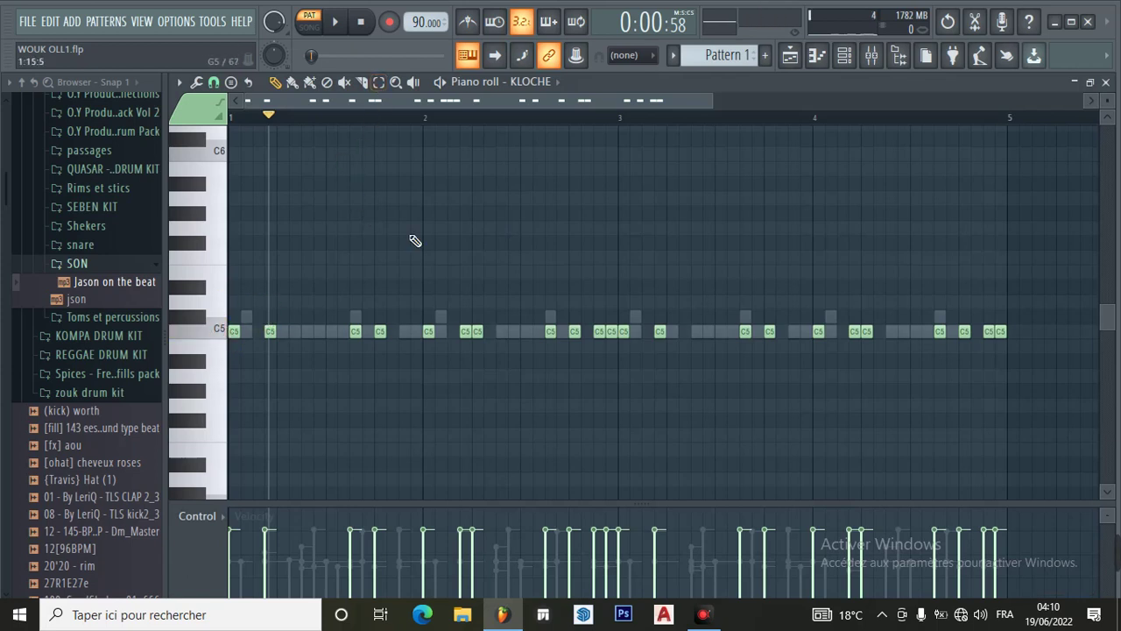
{"action": "scroll", "coordinate": [488, 273], "scroll_direction": "down", "scroll_amount": 2}
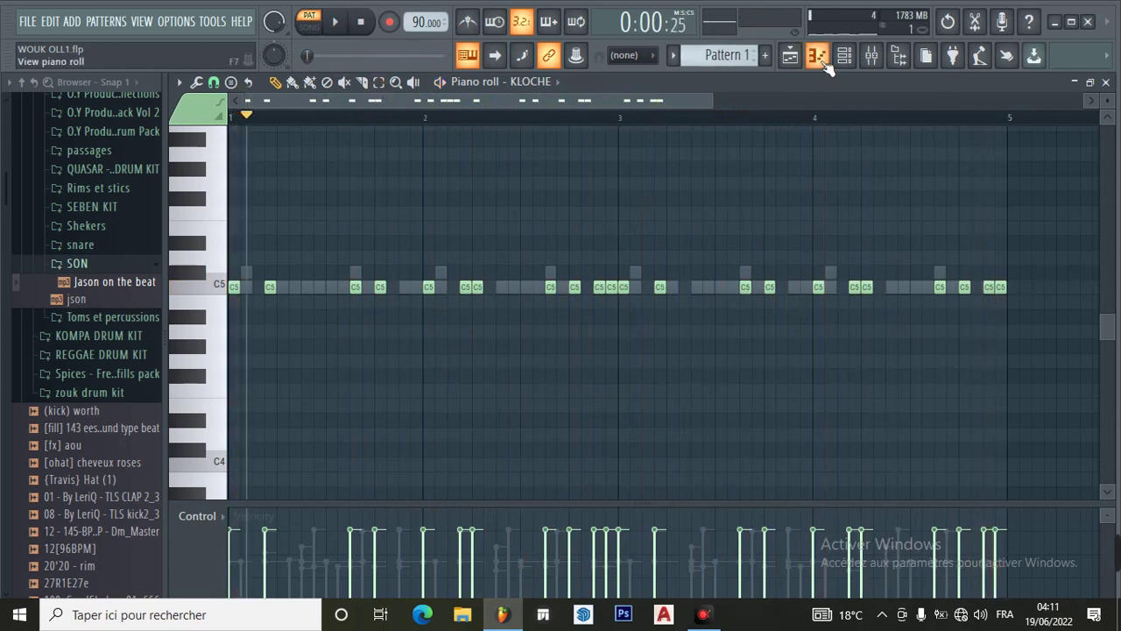
{"action": "left_click", "coordinate": [859, 54]}
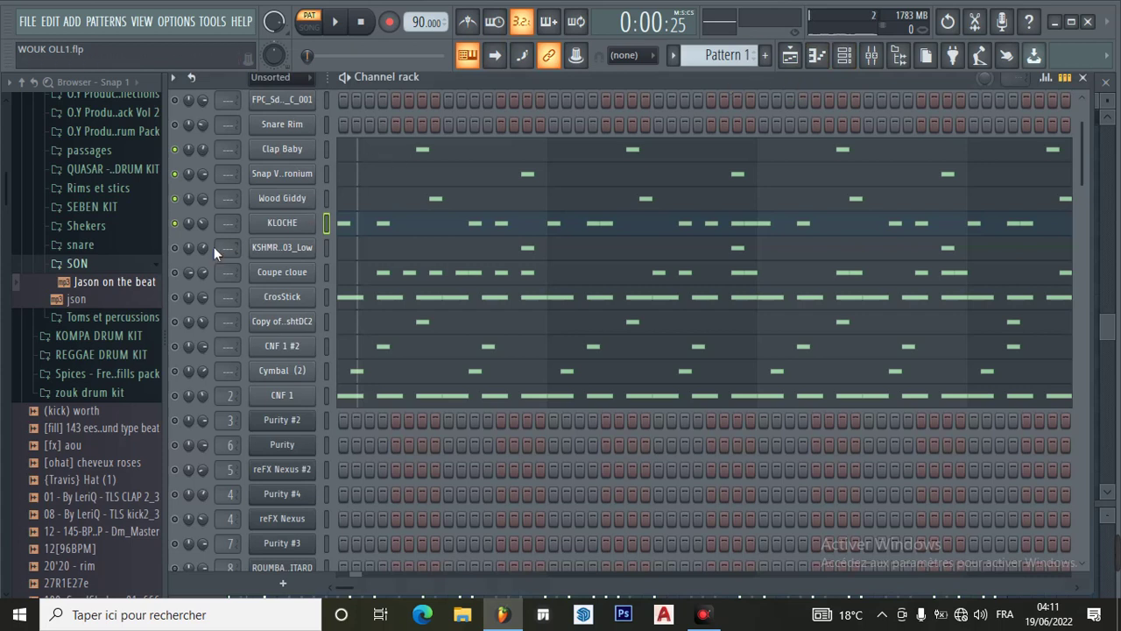
{"action": "left_click", "coordinate": [392, 254]}
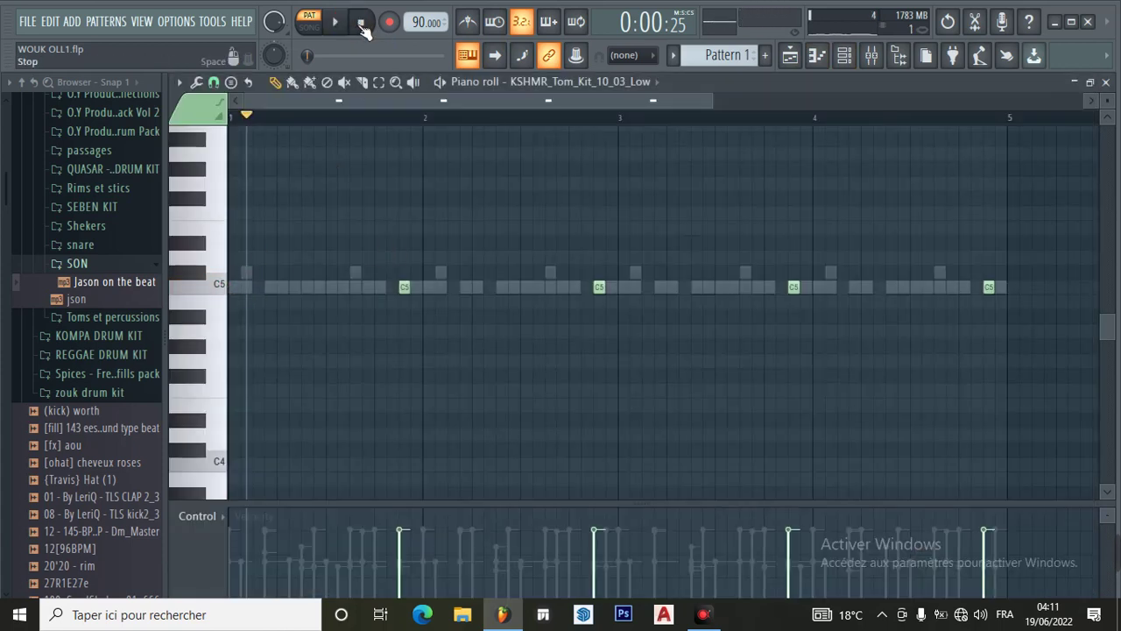
{"action": "left_click", "coordinate": [342, 23]}
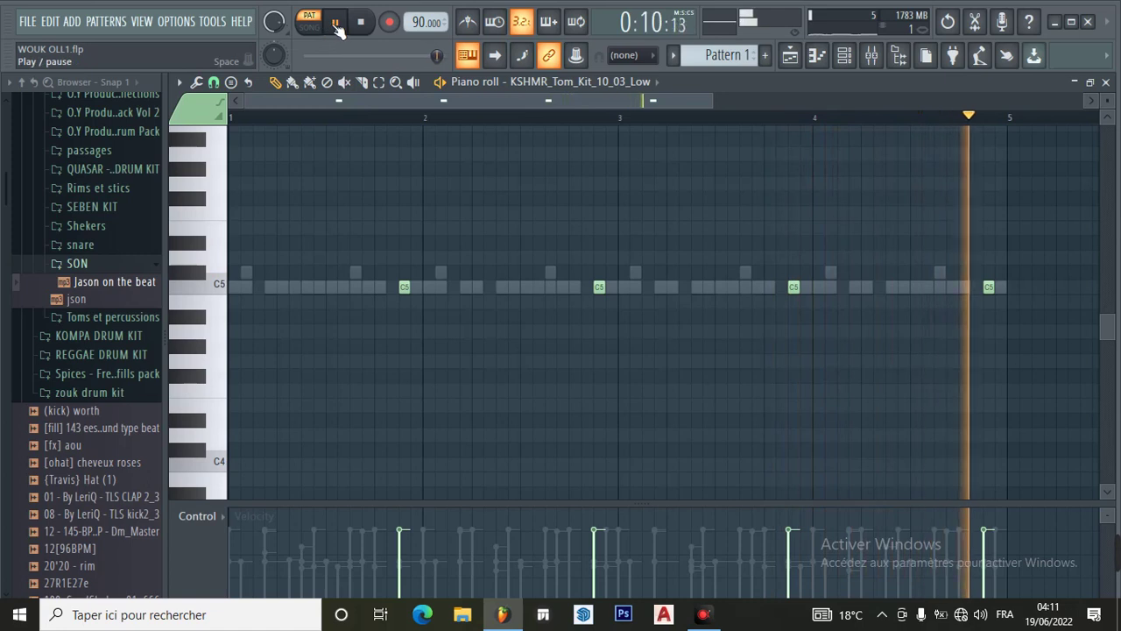
Play the pattern with the Coupe cloue notes shown in the piano roll and pause it.
{"action": "left_click", "coordinate": [844, 58]}
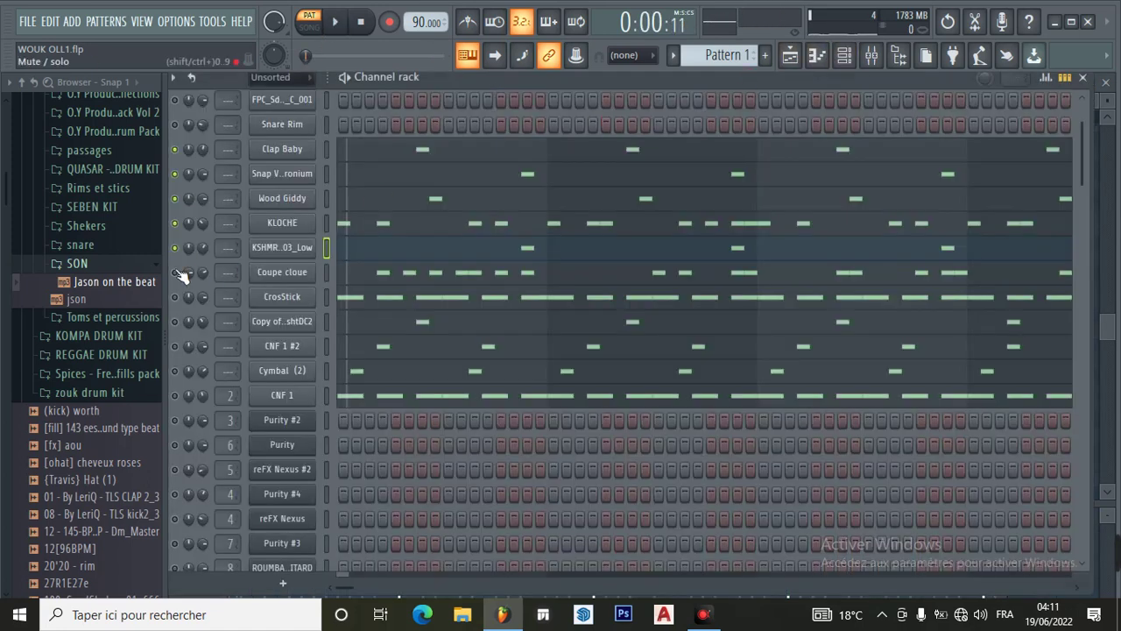
{"action": "left_click", "coordinate": [360, 277]}
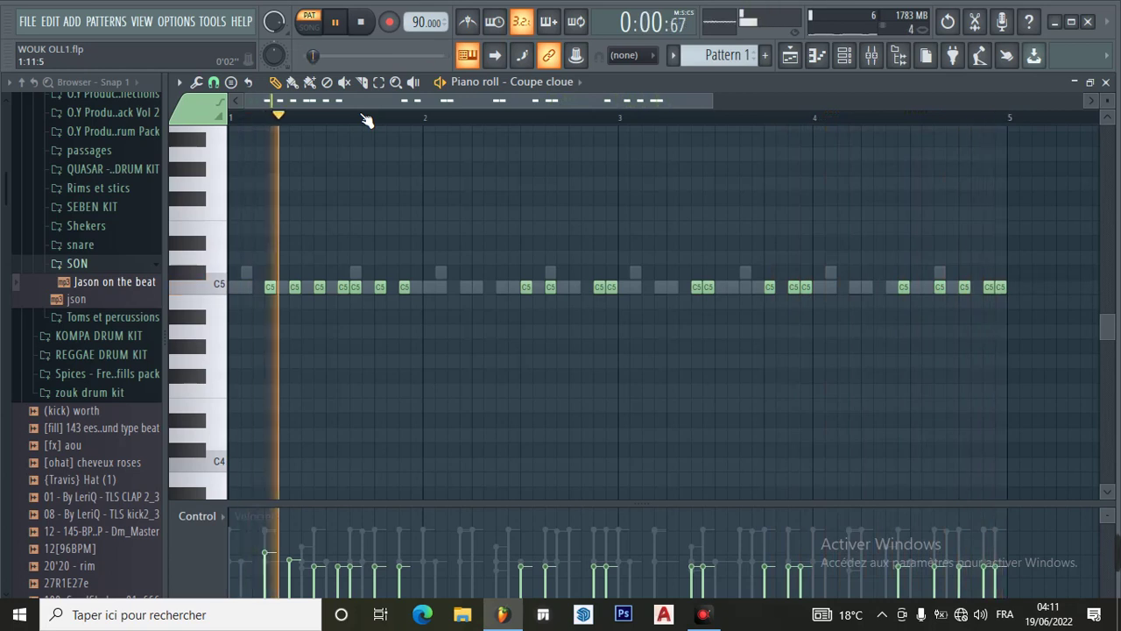
{"action": "left_click", "coordinate": [345, 22]}
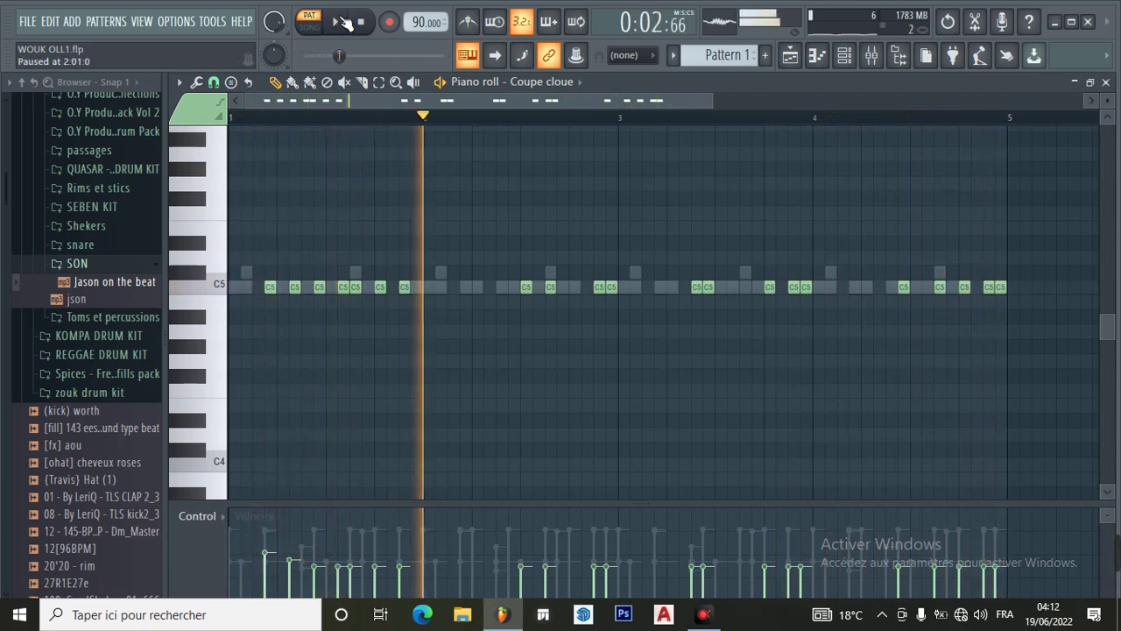
Unmute the CrosStick channel and play Pattern 1 with its notes shown in the piano roll.
{"action": "left_click", "coordinate": [841, 59]}
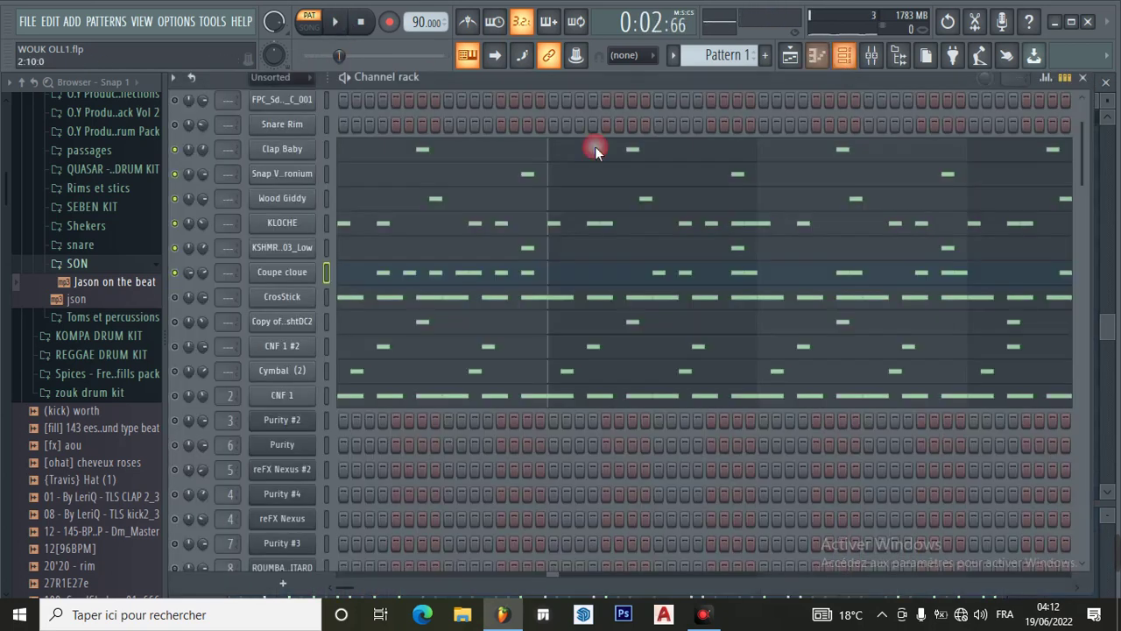
{"action": "left_click", "coordinate": [349, 306]}
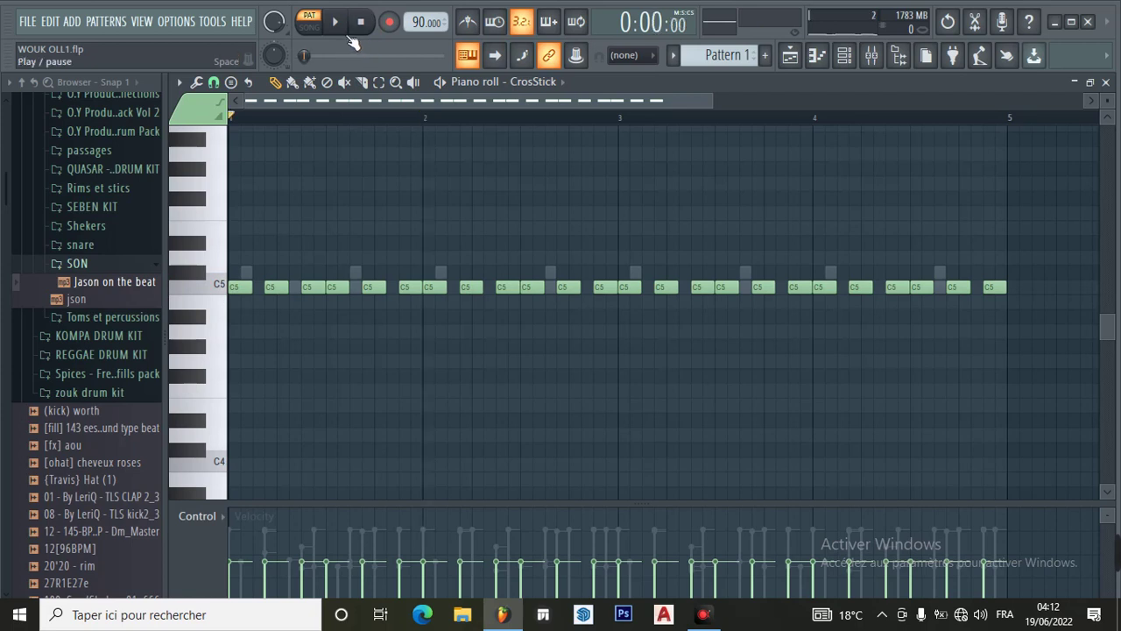
{"action": "left_click", "coordinate": [338, 23]}
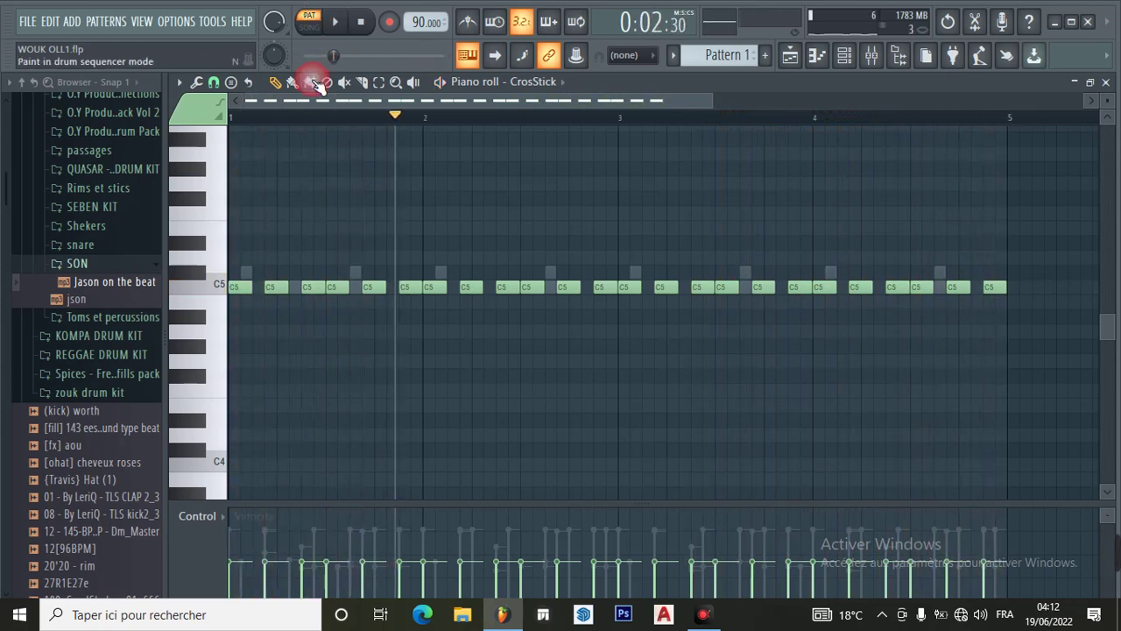
Unmute the Copy of KTshtDC2 channel and play the pattern with its notes shown in the piano roll.
{"action": "left_click", "coordinate": [842, 56]}
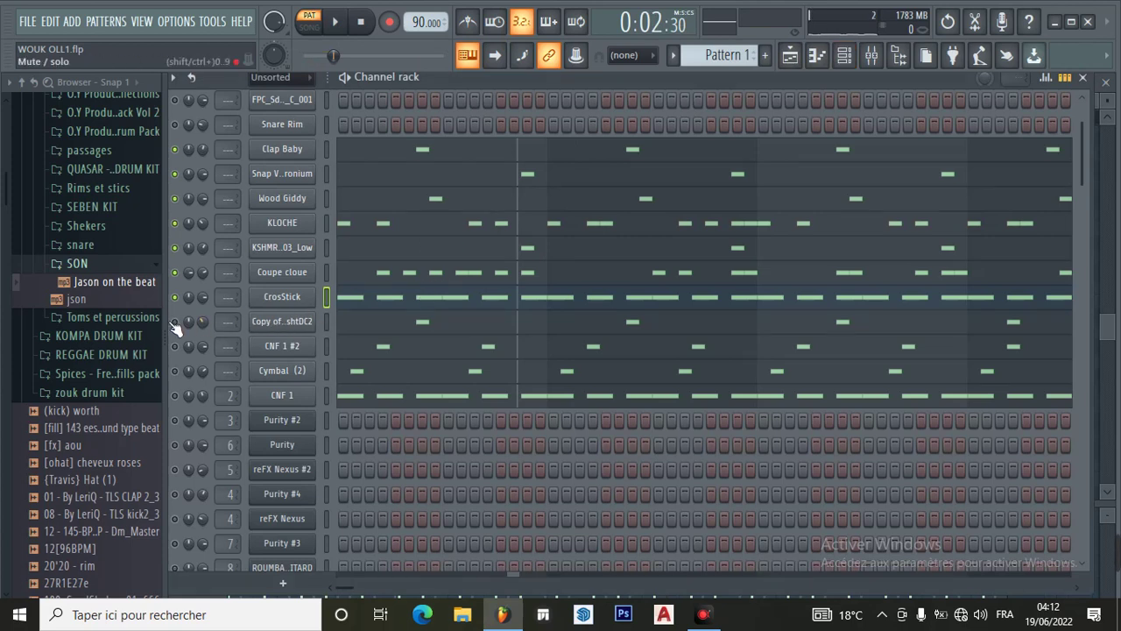
{"action": "left_click", "coordinate": [351, 329]}
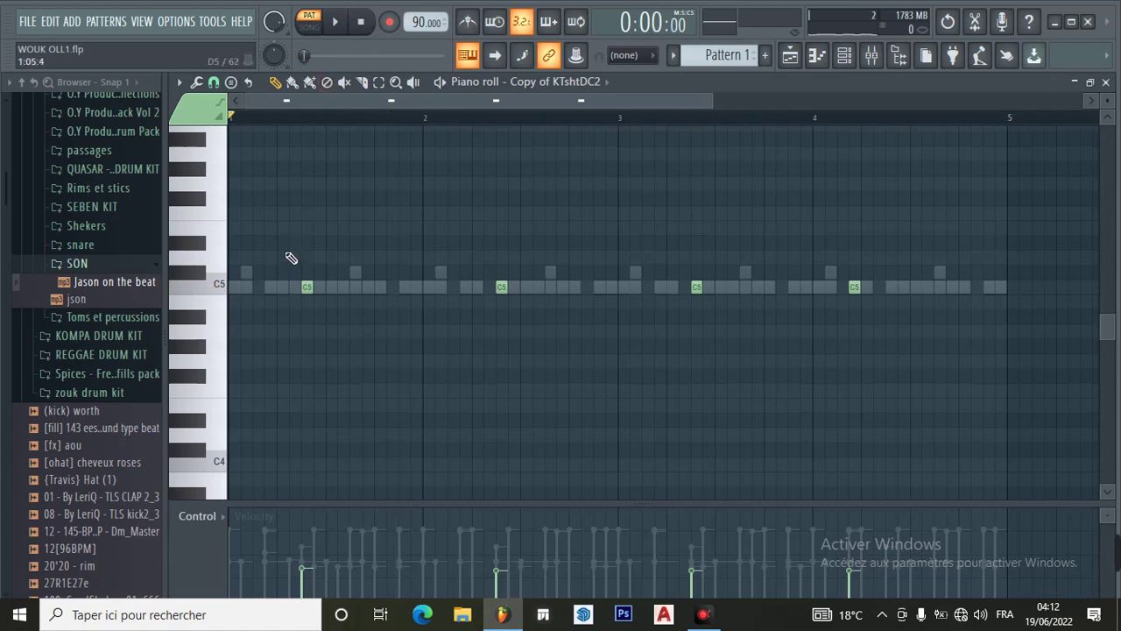
{"action": "left_click", "coordinate": [337, 26]}
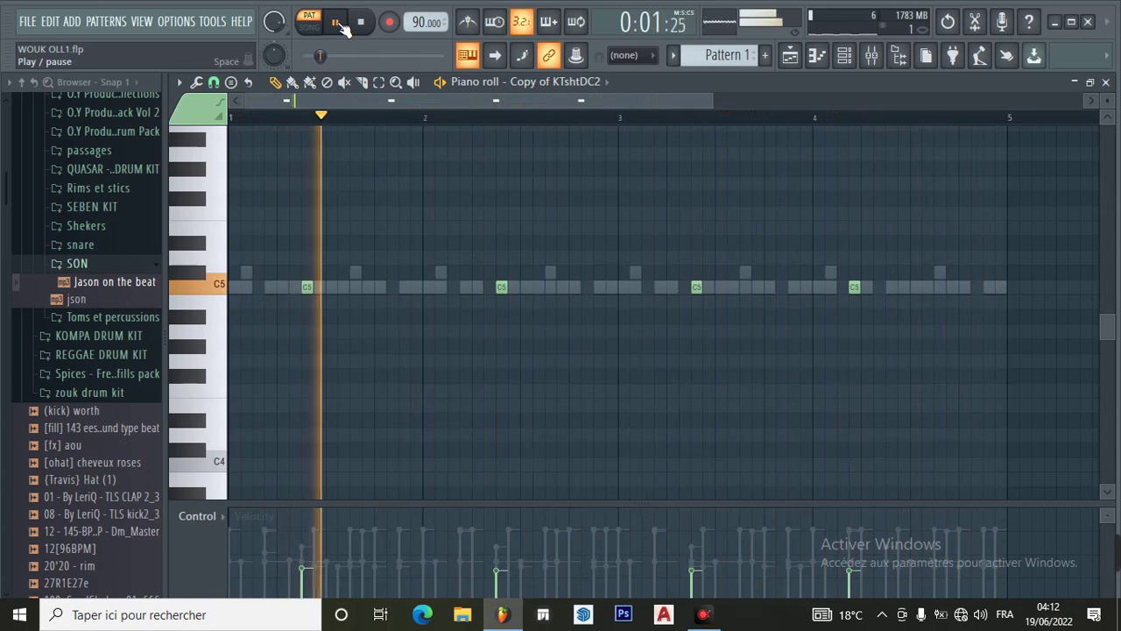
Try the last Copy of KTshtDC2 note one grid step earlier during playback, move it back and pause the pattern.
{"action": "left_click_drag", "start_coordinate": [858, 300], "coordinate": [850, 299]}
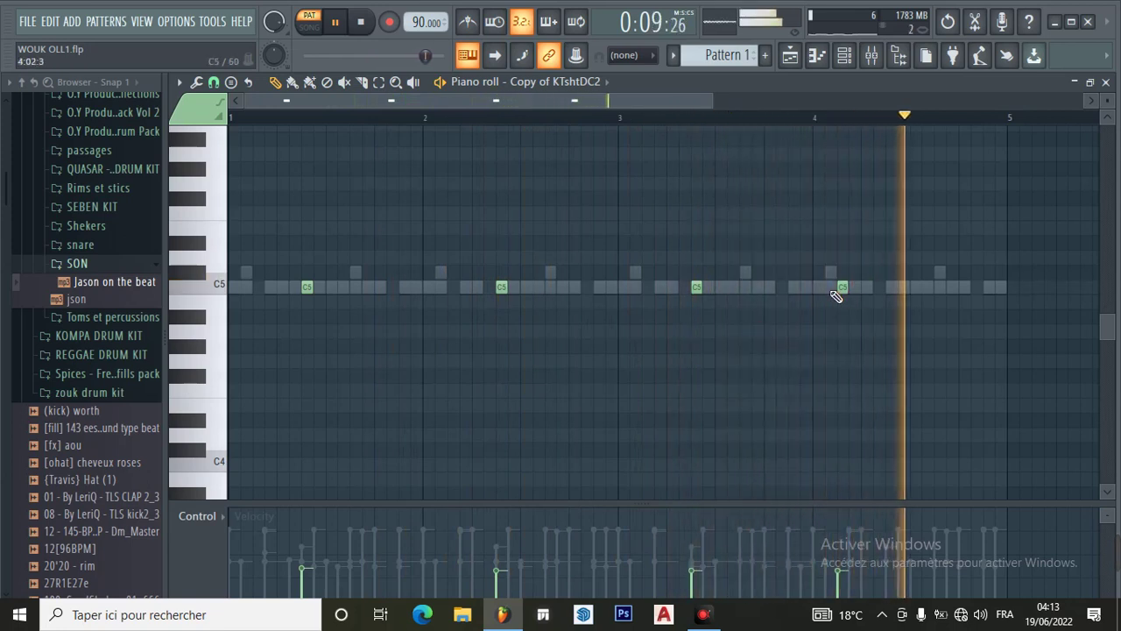
{"action": "left_click_drag", "start_coordinate": [847, 295], "coordinate": [854, 292]}
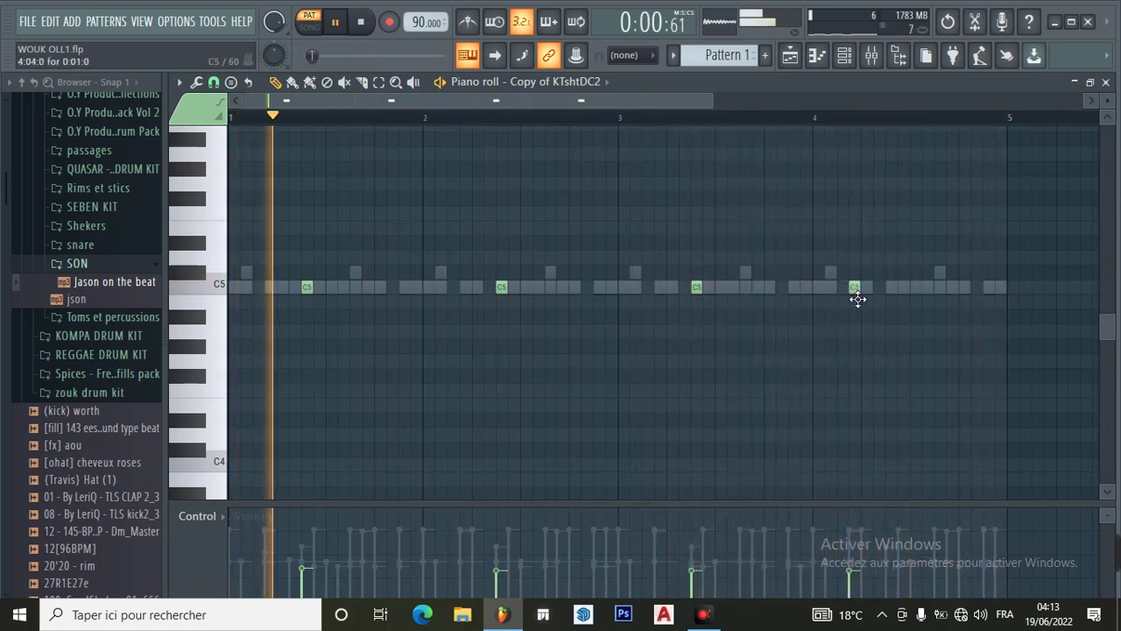
{"action": "left_click", "coordinate": [337, 21]}
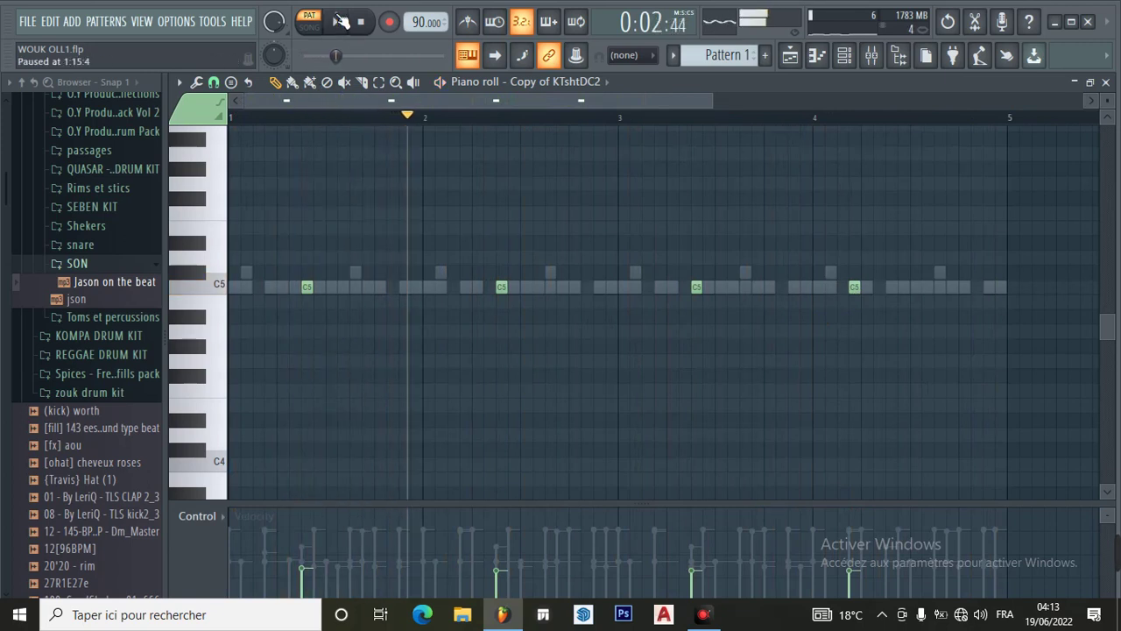
Unmute the CNF 1 #2 channel, play the pattern with its notes shown in the piano roll and pause it.
{"action": "left_click", "coordinate": [846, 55]}
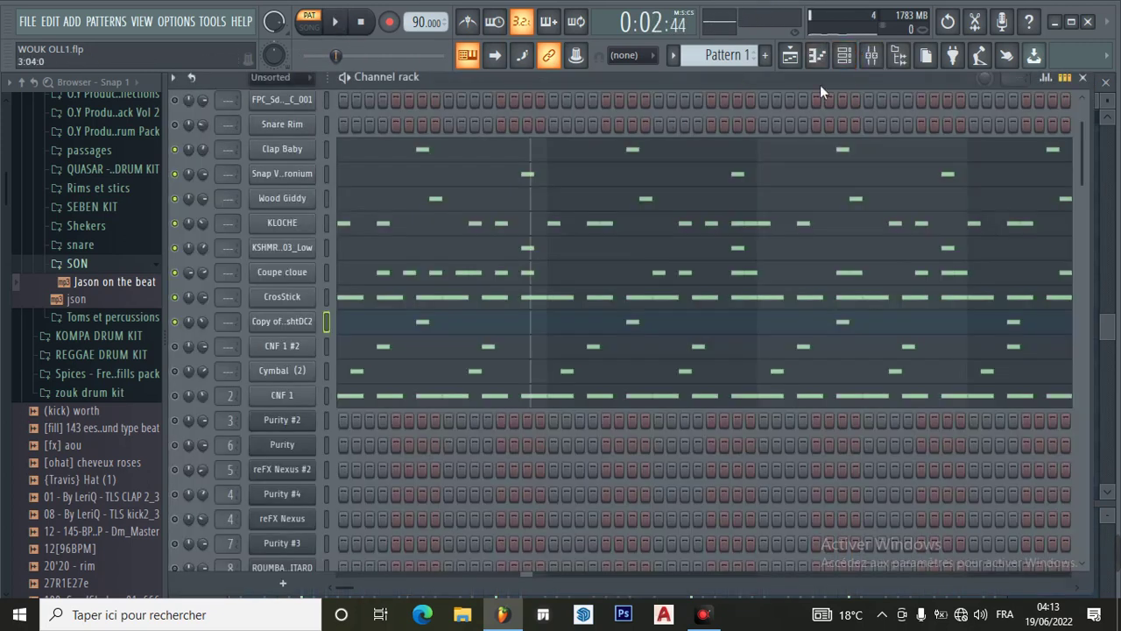
{"action": "left_click", "coordinate": [230, 347]}
{"action": "left_click", "coordinate": [368, 352]}
{"action": "left_click", "coordinate": [218, 286]}
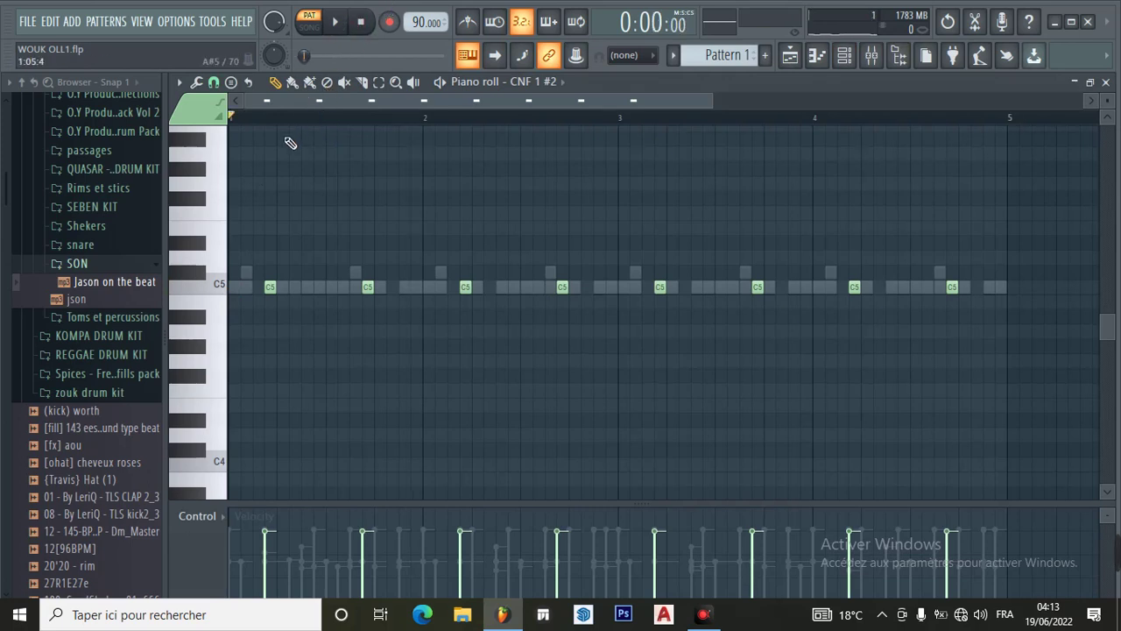
{"action": "left_click", "coordinate": [336, 24]}
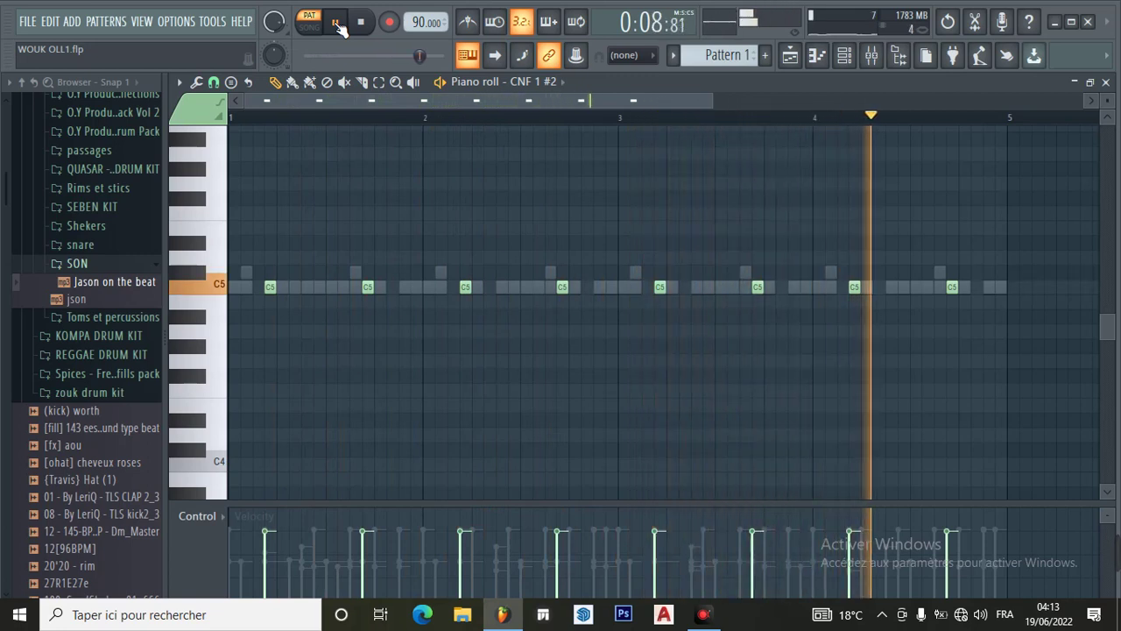
{"action": "left_click", "coordinate": [337, 25]}
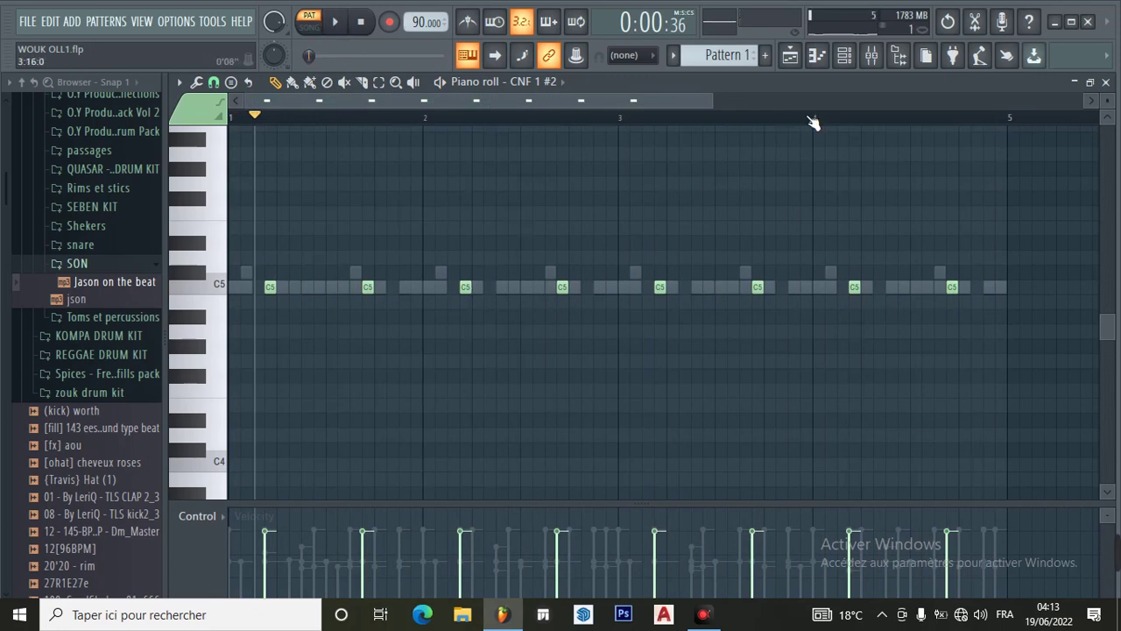
Unmute the Cymbal (2) channel, play the pattern with its notes shown in the piano roll and pause it.
{"action": "left_click", "coordinate": [845, 59]}
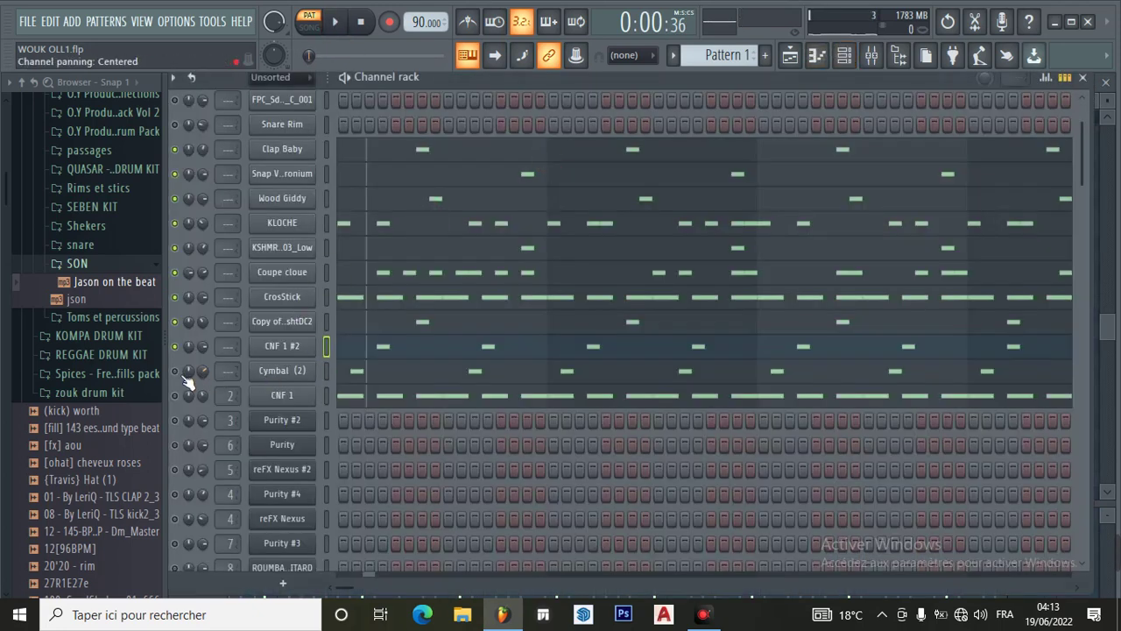
{"action": "left_click", "coordinate": [355, 375]}
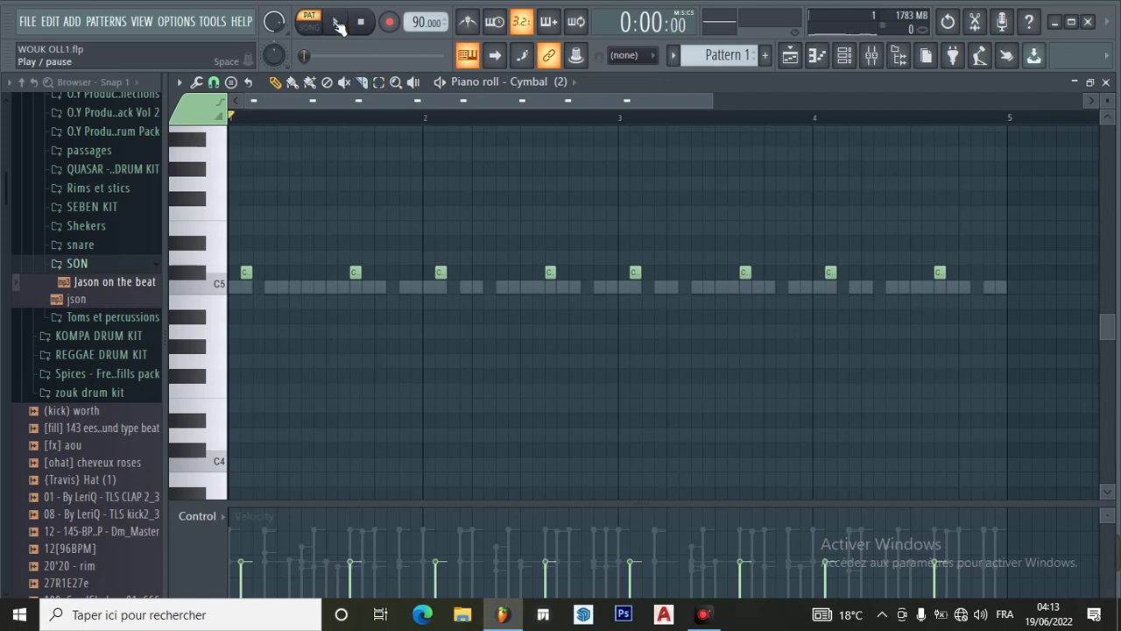
{"action": "left_click", "coordinate": [337, 25]}
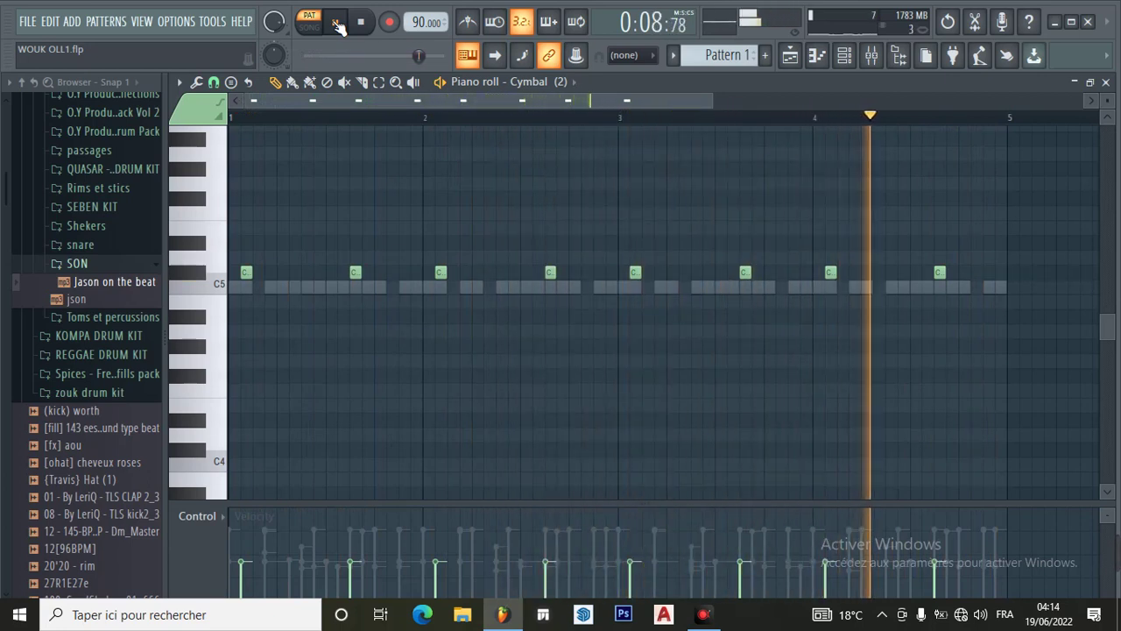
{"action": "left_click", "coordinate": [337, 23]}
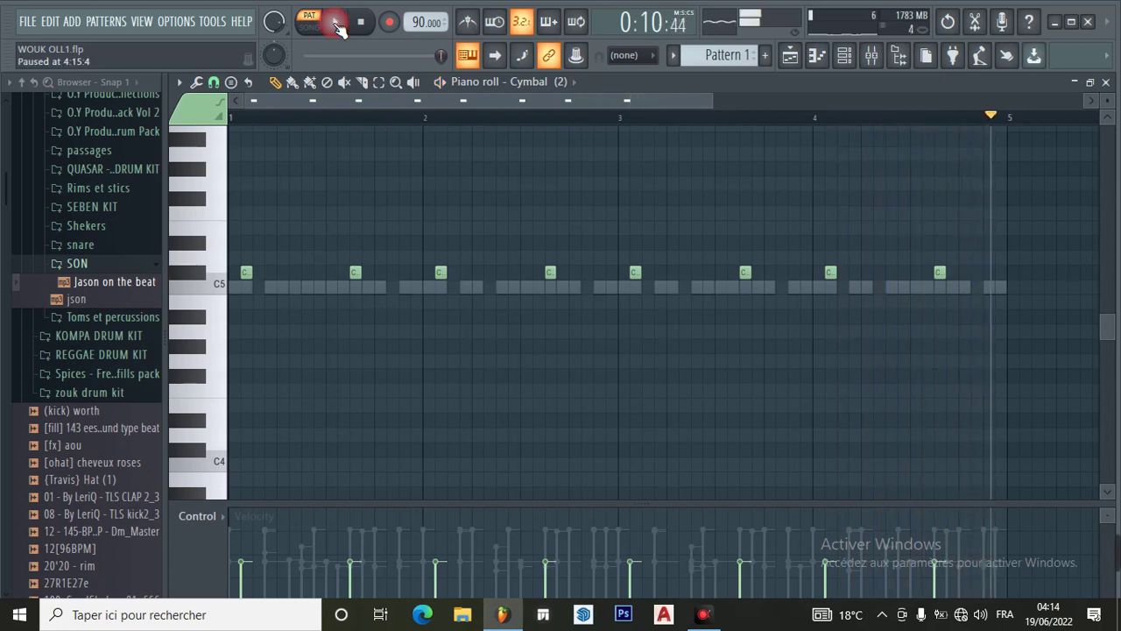
Unmute the CNF 1 channel, play the pattern with its notes shown in the piano roll and pause it.
{"action": "left_click", "coordinate": [844, 57]}
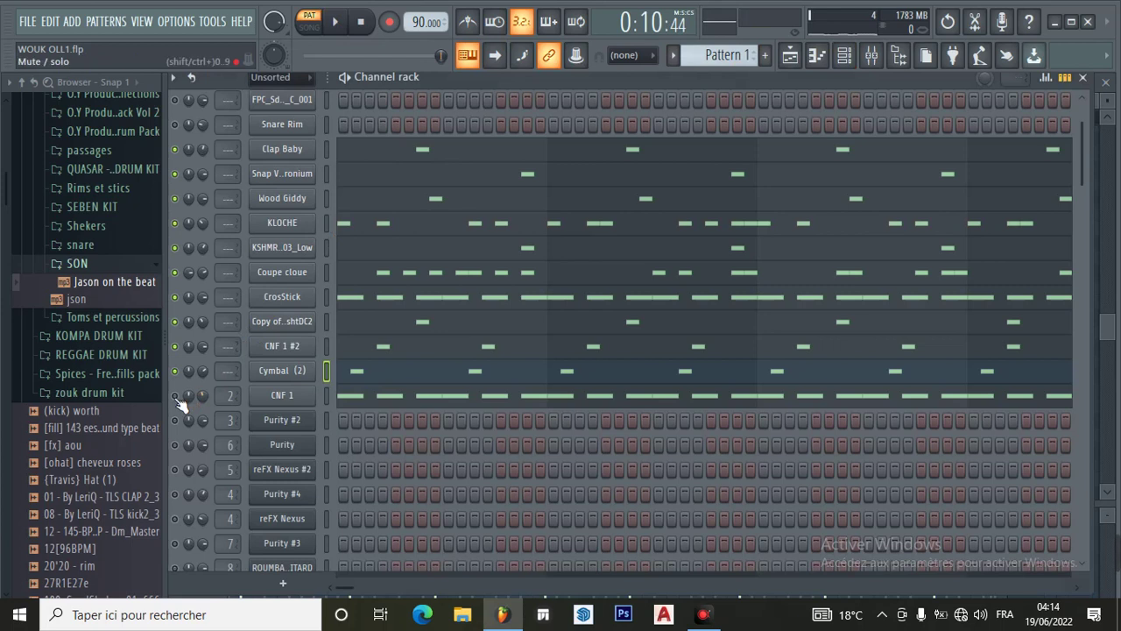
{"action": "left_click", "coordinate": [349, 405]}
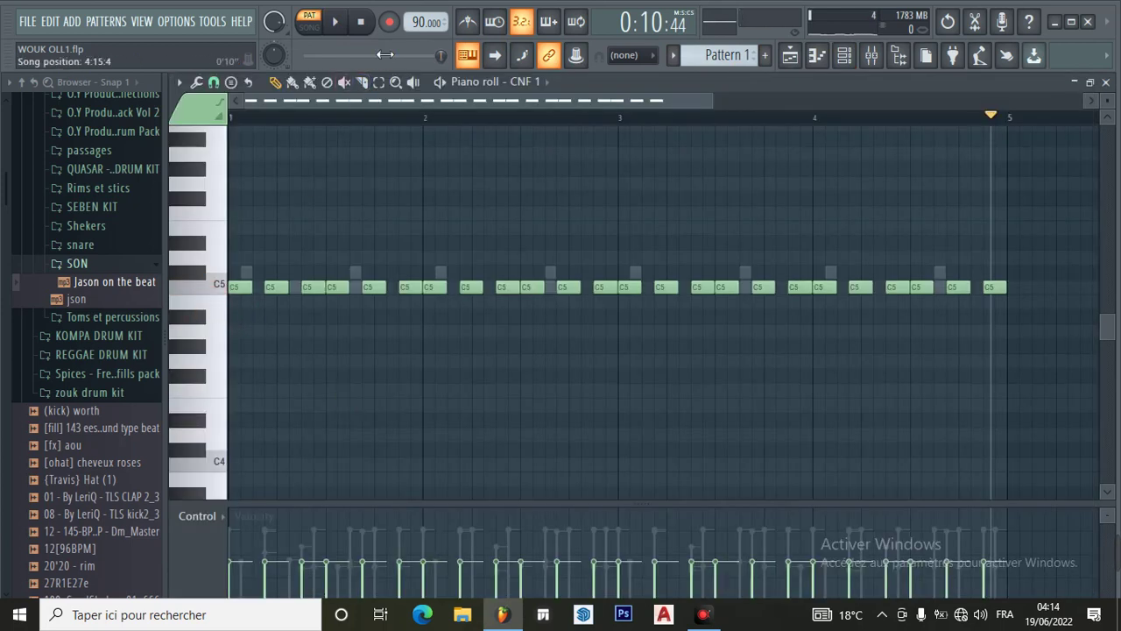
{"action": "left_click", "coordinate": [336, 33]}
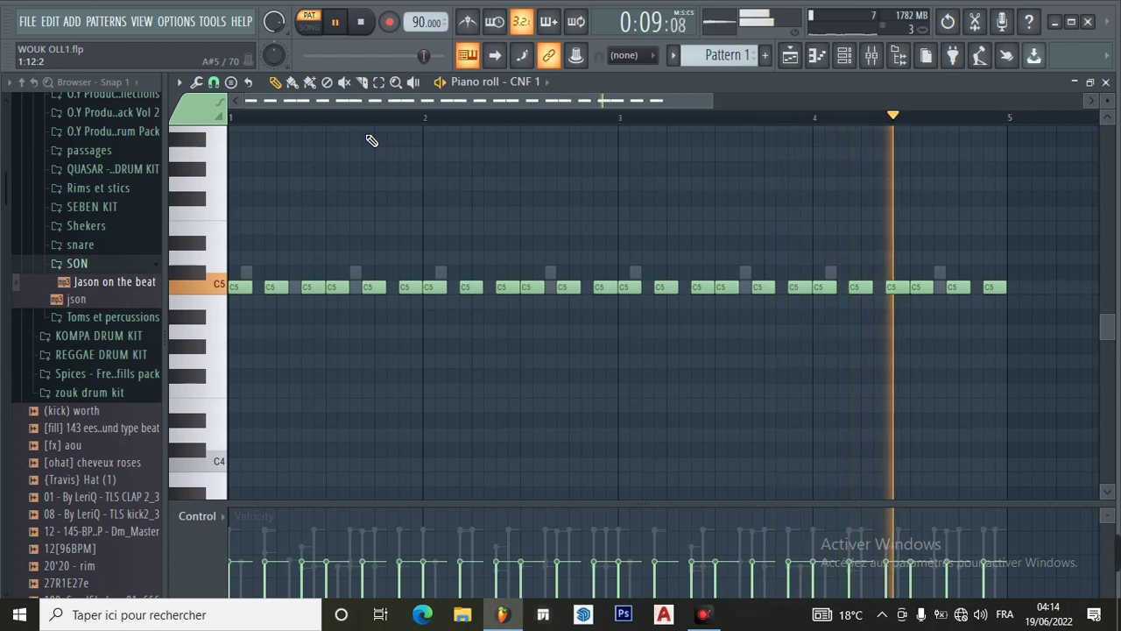
{"action": "key", "text": "space"}
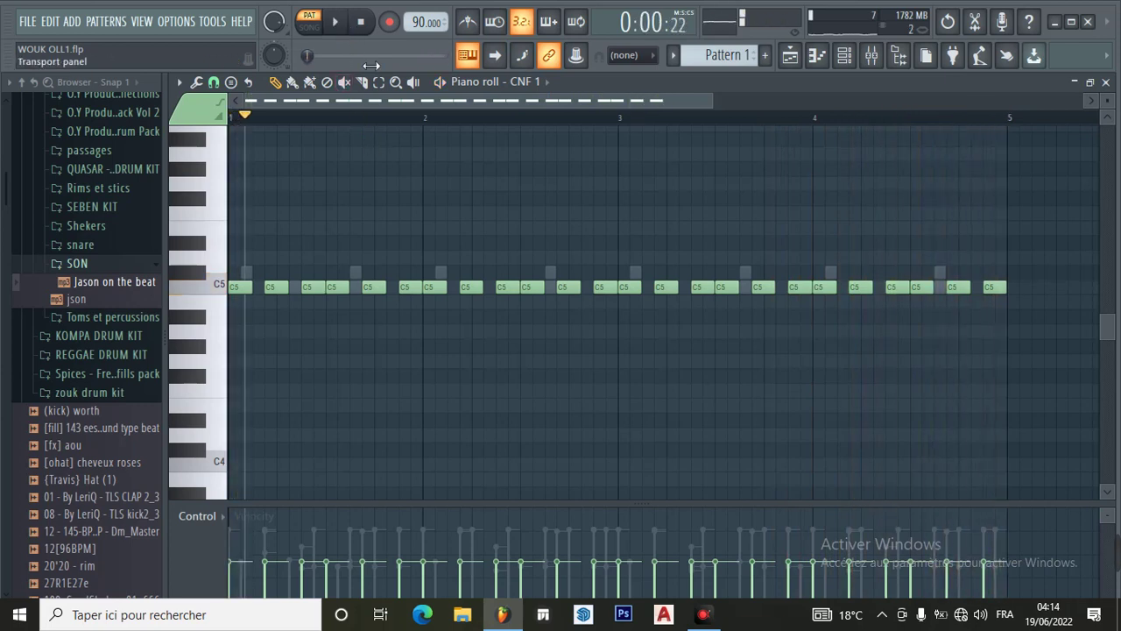
Select Pattern 2 in the playlist and show its channels in the channel rack.
{"action": "left_click", "coordinate": [791, 57]}
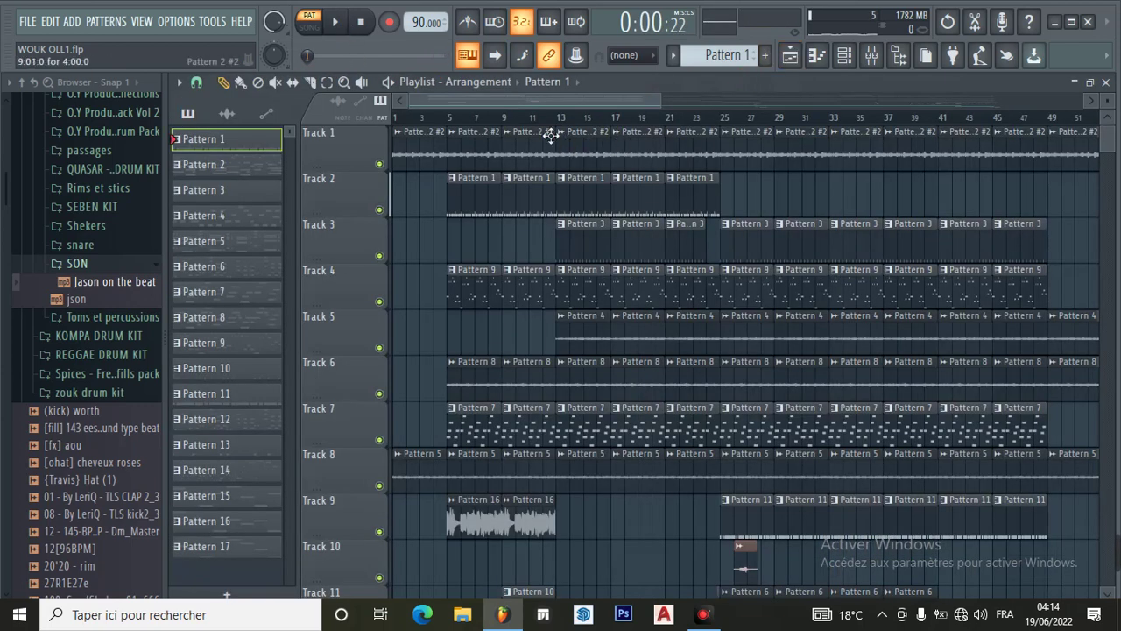
{"action": "left_click", "coordinate": [233, 166]}
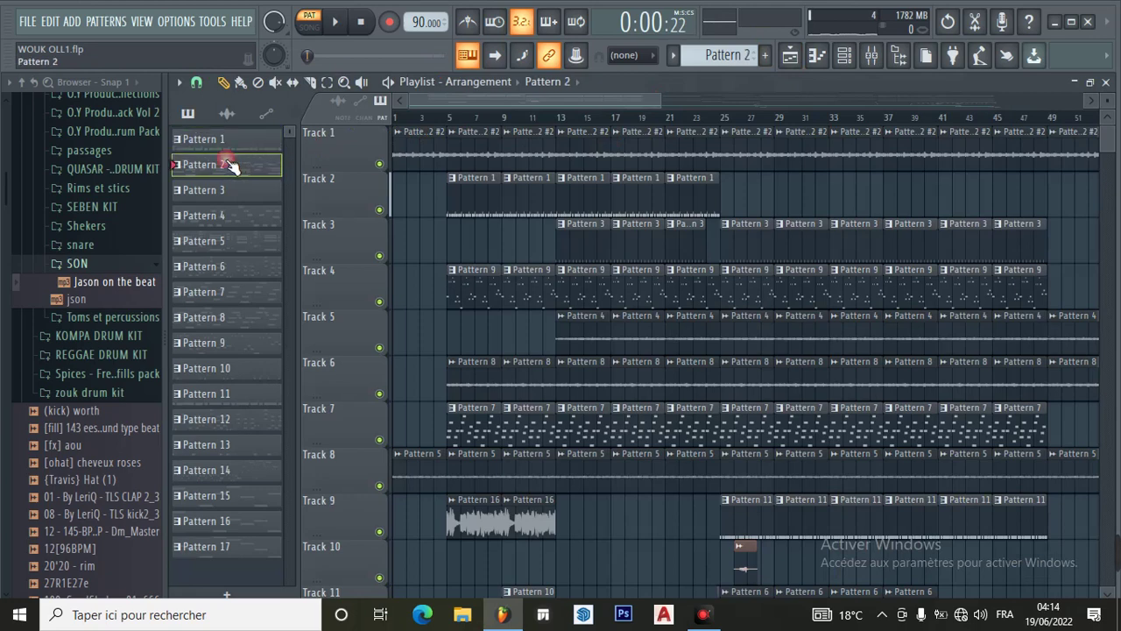
{"action": "left_click", "coordinate": [845, 55]}
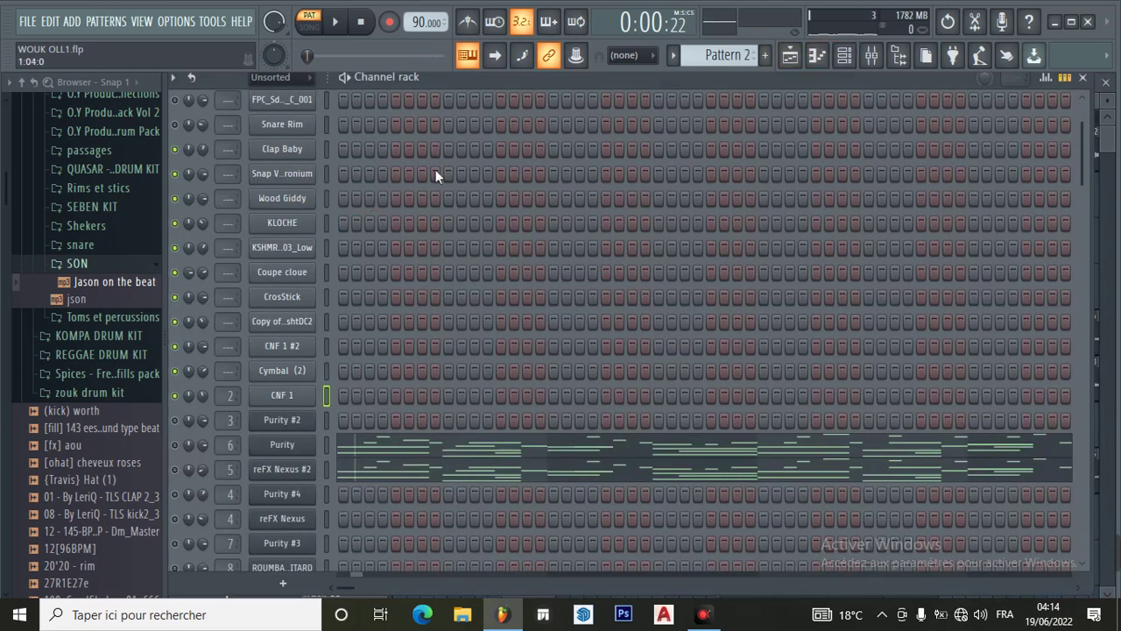
{"action": "right_click", "coordinate": [176, 419]}
{"action": "left_click", "coordinate": [210, 329]}
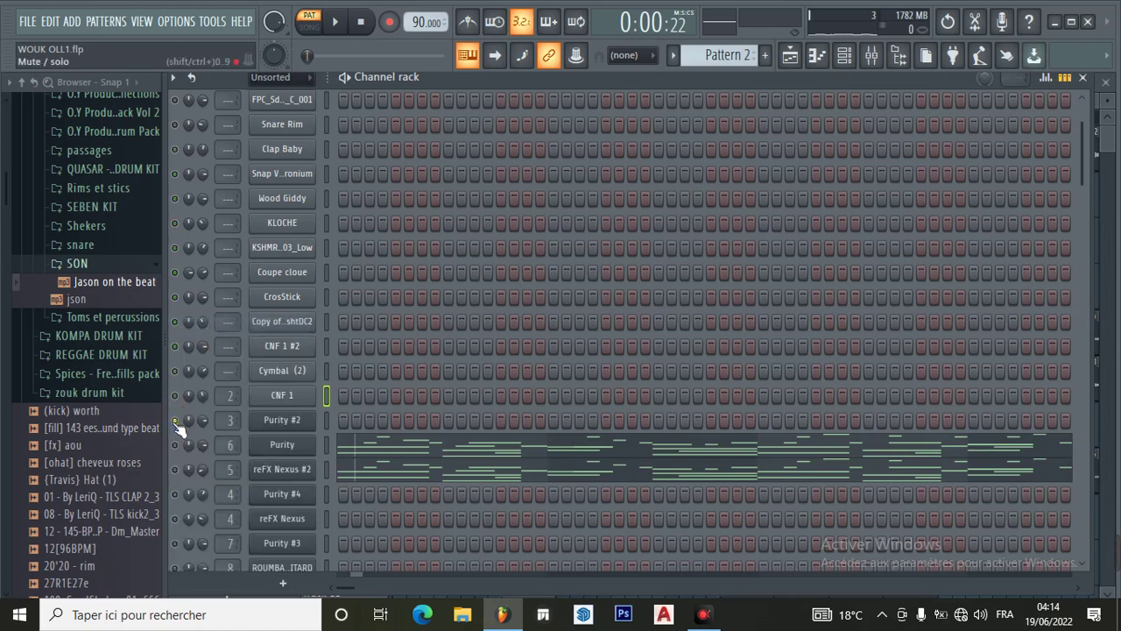
{"action": "right_click", "coordinate": [176, 419]}
{"action": "left_click", "coordinate": [198, 325]}
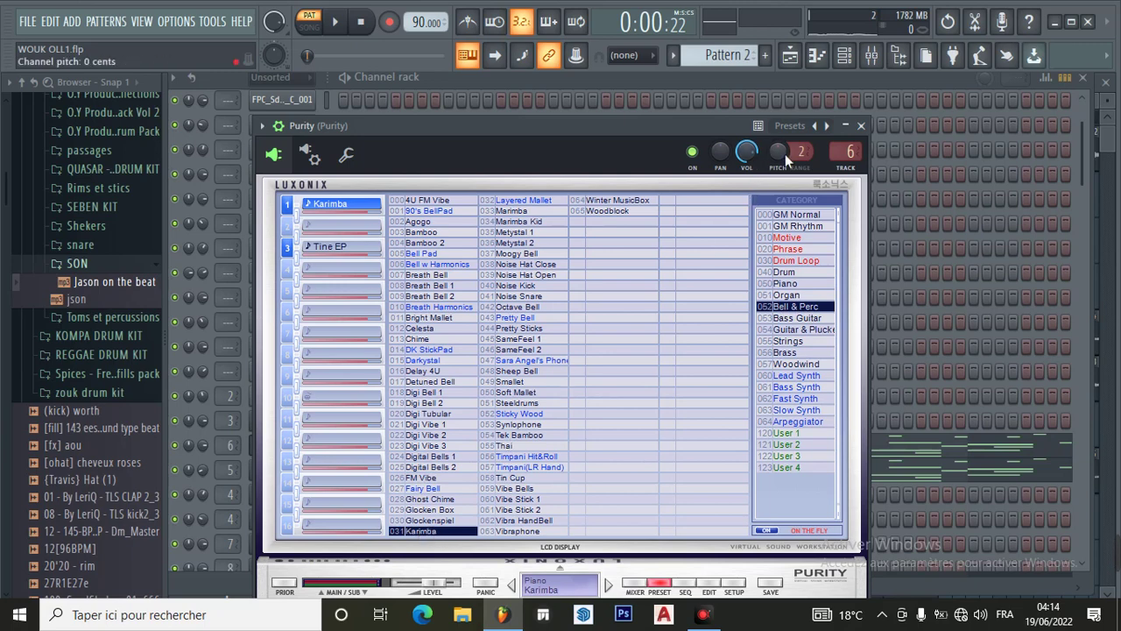
Close the Purity instrument window, solo the Purity channel and show its Pattern 2 notes in the piano roll.
{"action": "left_click", "coordinate": [862, 126]}
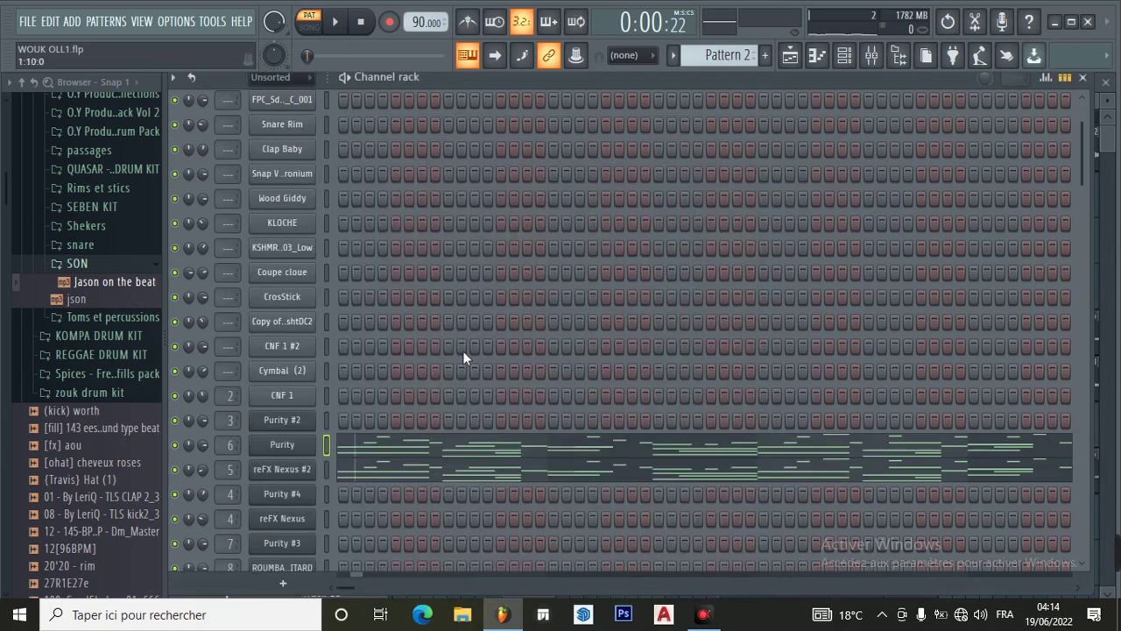
{"action": "right_click", "coordinate": [175, 445]}
{"action": "left_click", "coordinate": [218, 321]}
{"action": "left_click", "coordinate": [382, 451]}
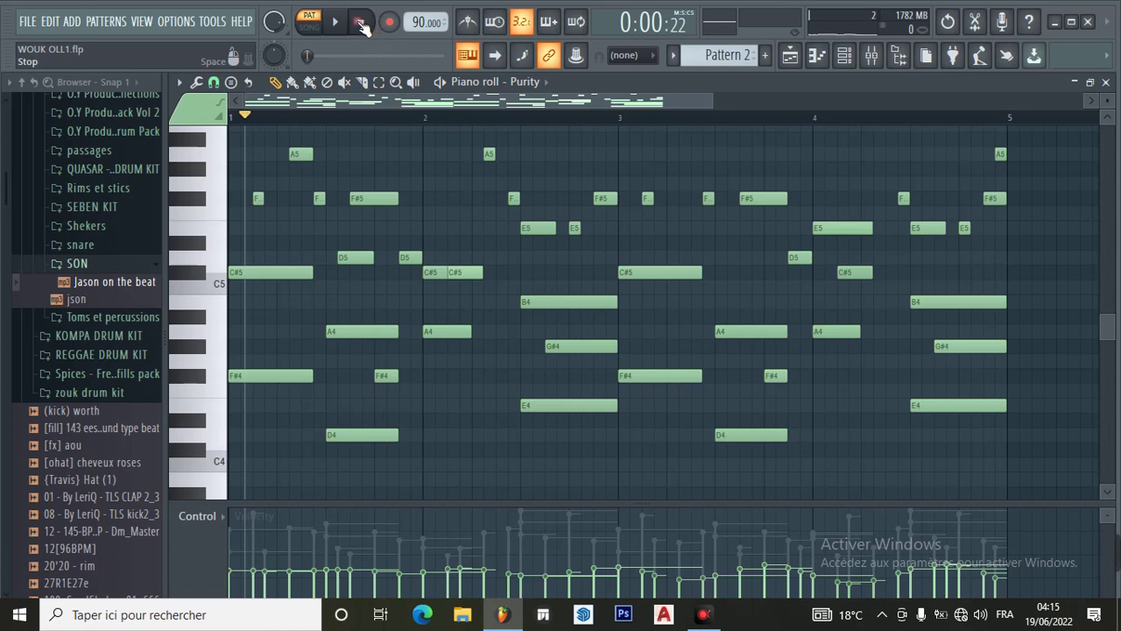
Play Pattern 2 from the start with the Purity notes shown in the piano roll and pause it.
{"action": "left_click", "coordinate": [362, 25]}
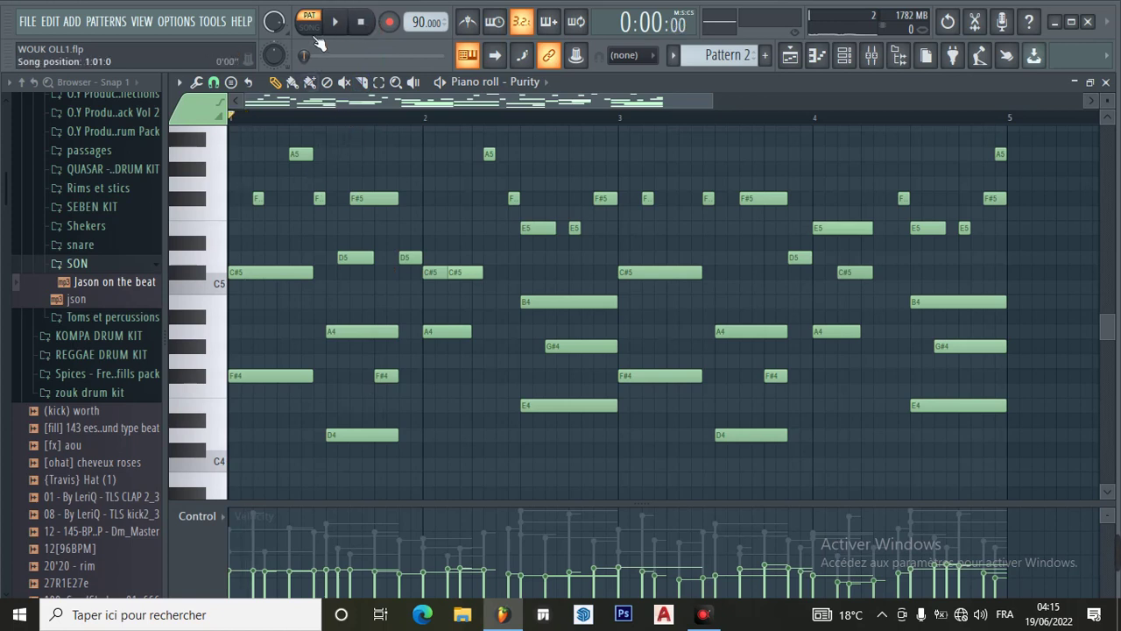
{"action": "left_click", "coordinate": [338, 25]}
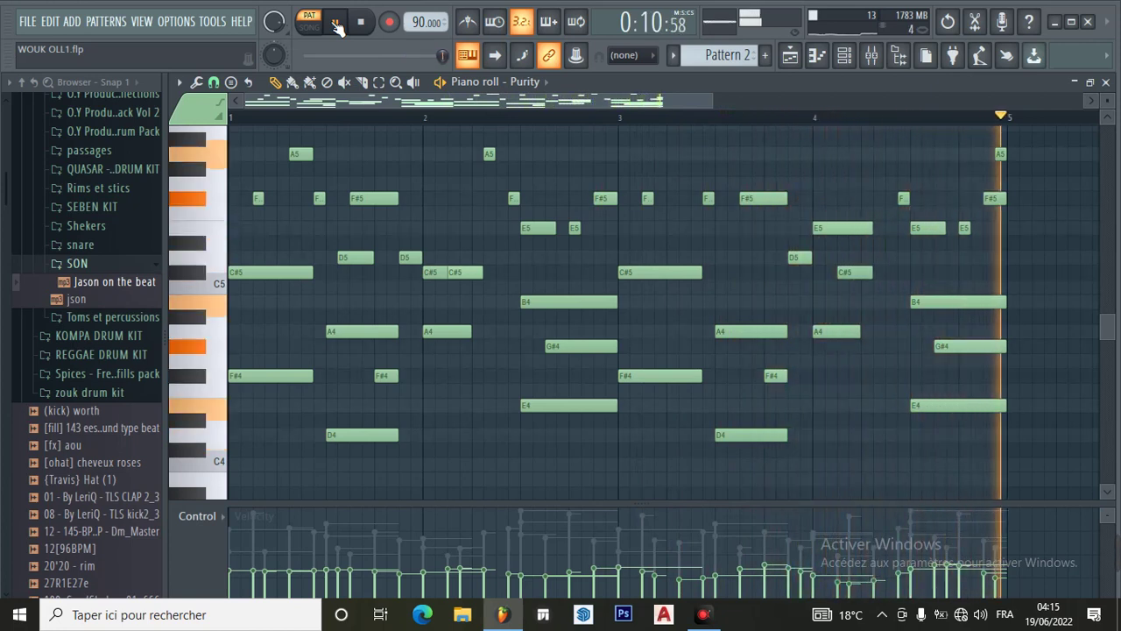
{"action": "left_click", "coordinate": [337, 24]}
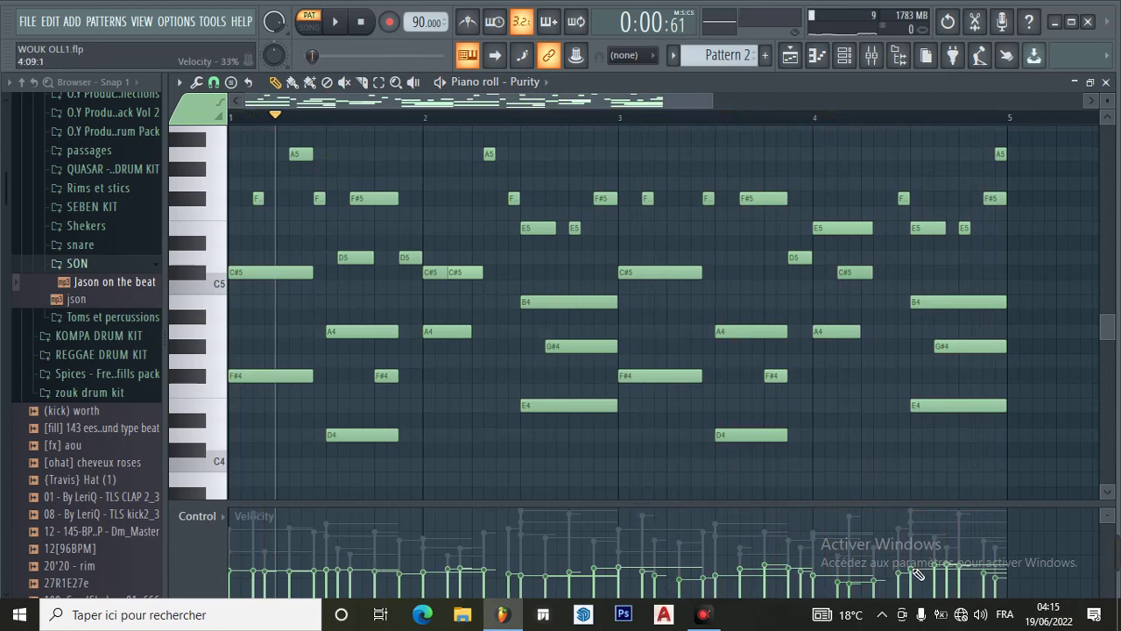
Solo the reFX Nexus #2 channel in the channel rack and view its PL 80s Balladbell preset in the instrument window.
{"action": "left_click", "coordinate": [844, 55]}
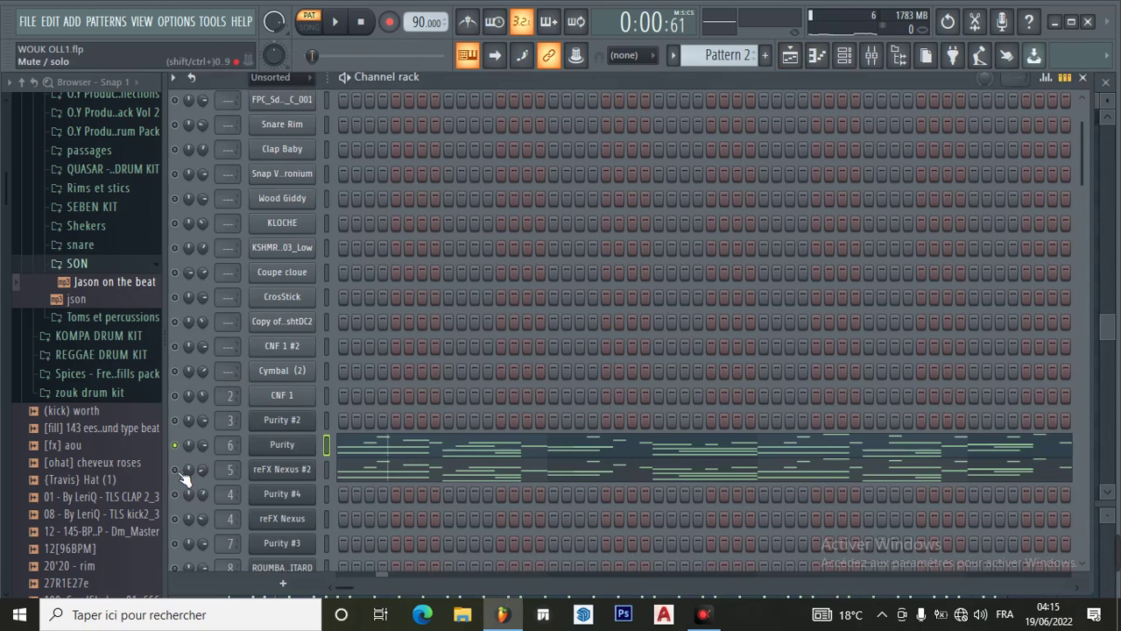
{"action": "right_click", "coordinate": [175, 471]}
{"action": "left_click", "coordinate": [215, 326]}
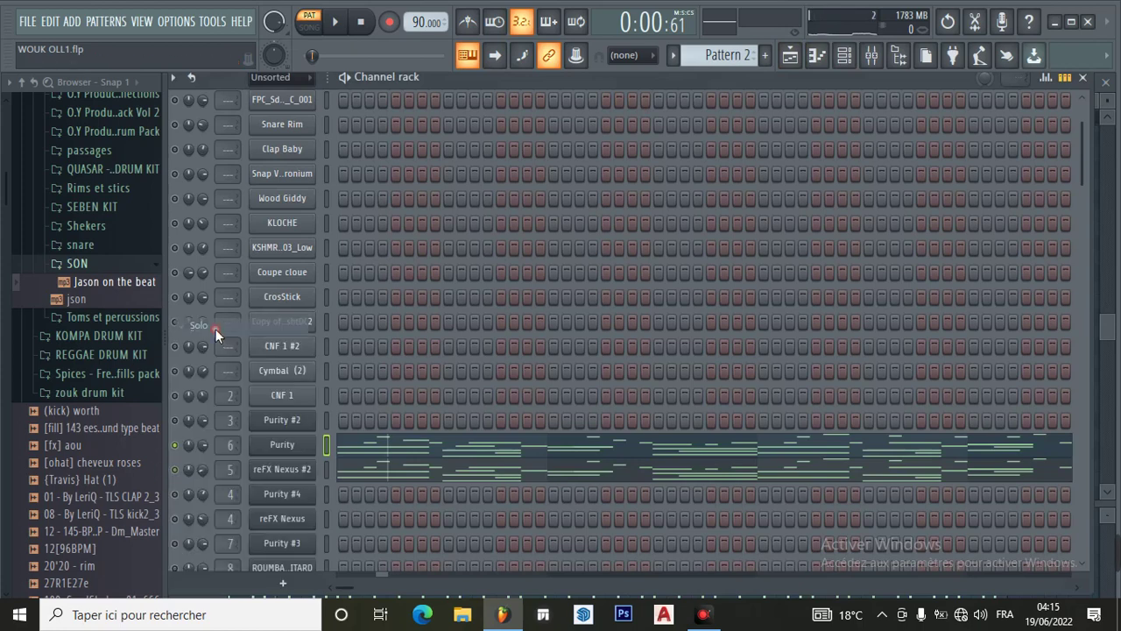
{"action": "left_click", "coordinate": [258, 469]}
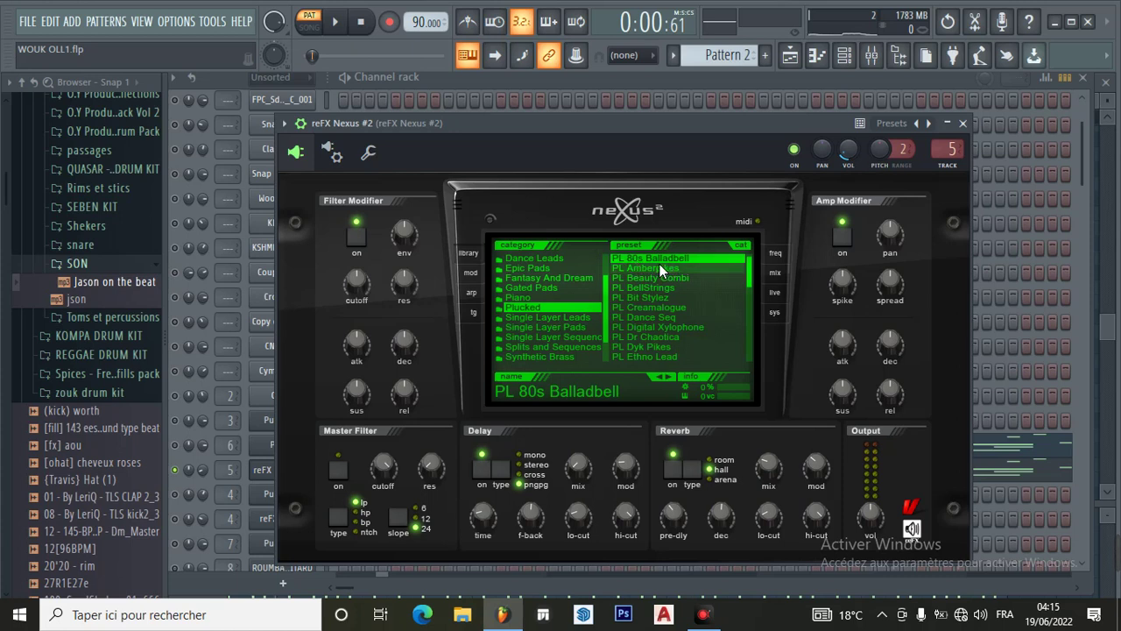
{"action": "left_click", "coordinate": [963, 123]}
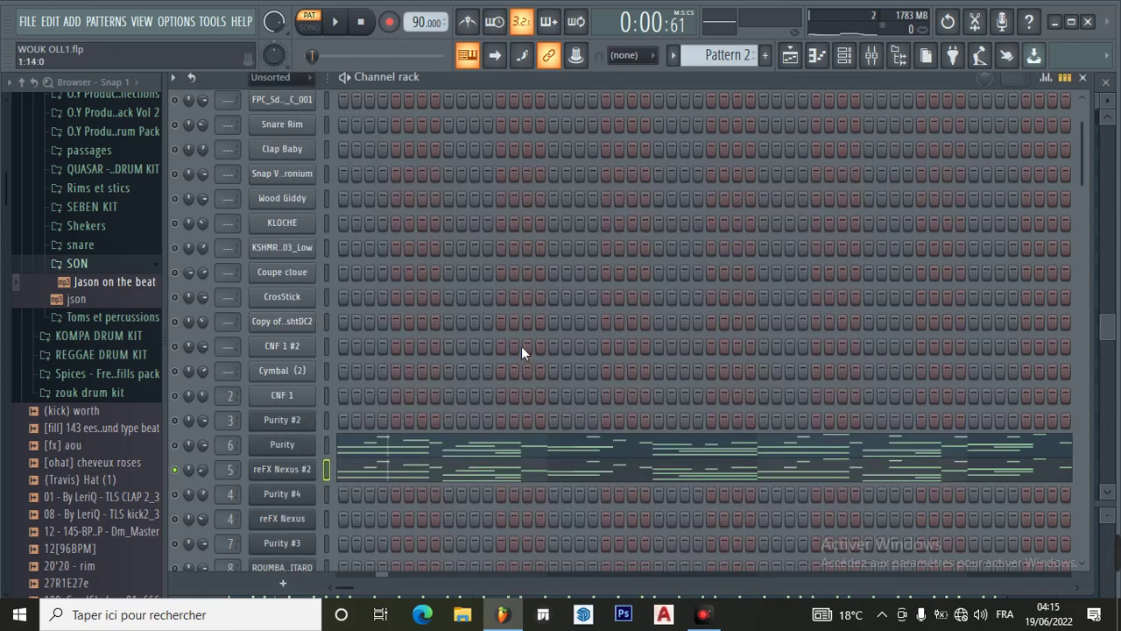
Show the reFX Nexus #2 notes of Pattern 2 in the piano roll and play the pattern from the start, then pause.
{"action": "left_click", "coordinate": [357, 478]}
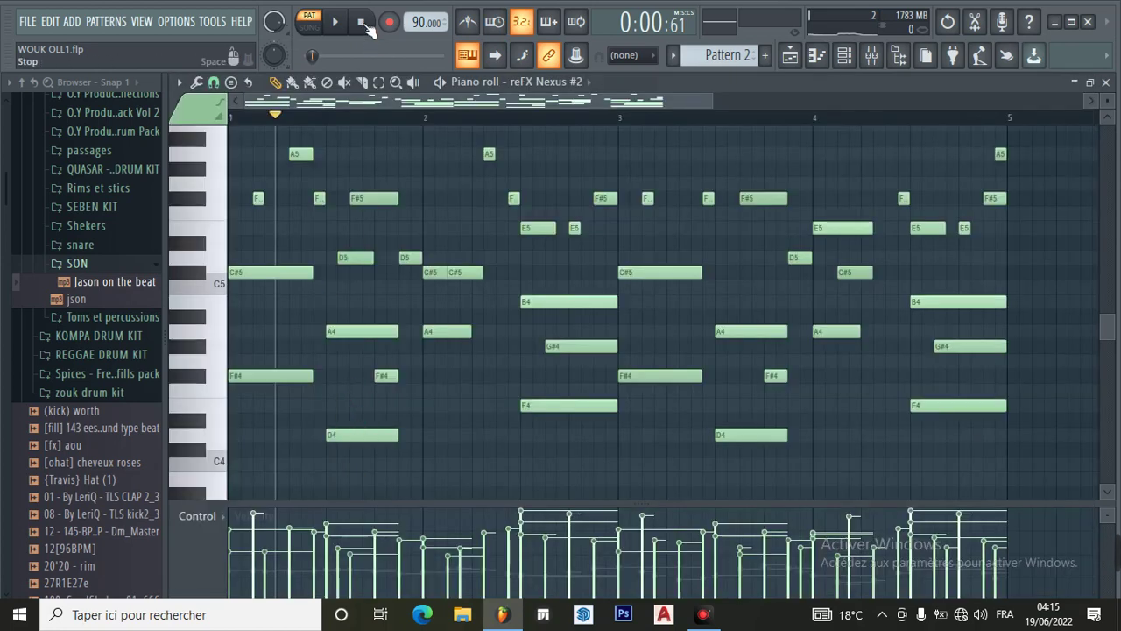
{"action": "left_click", "coordinate": [360, 26]}
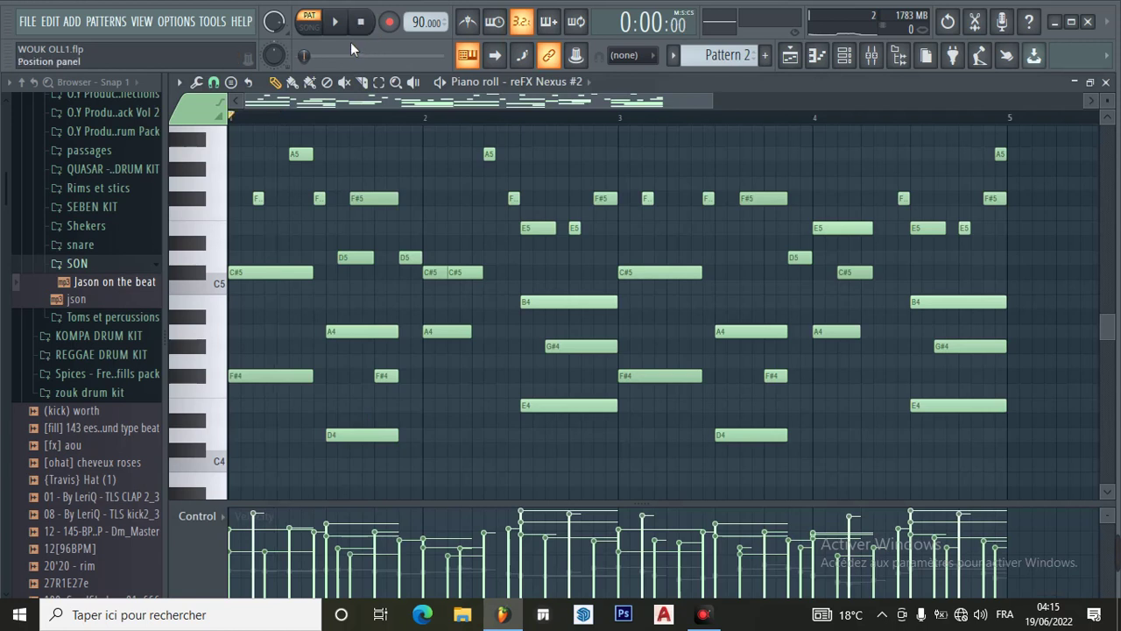
{"action": "left_click", "coordinate": [335, 21]}
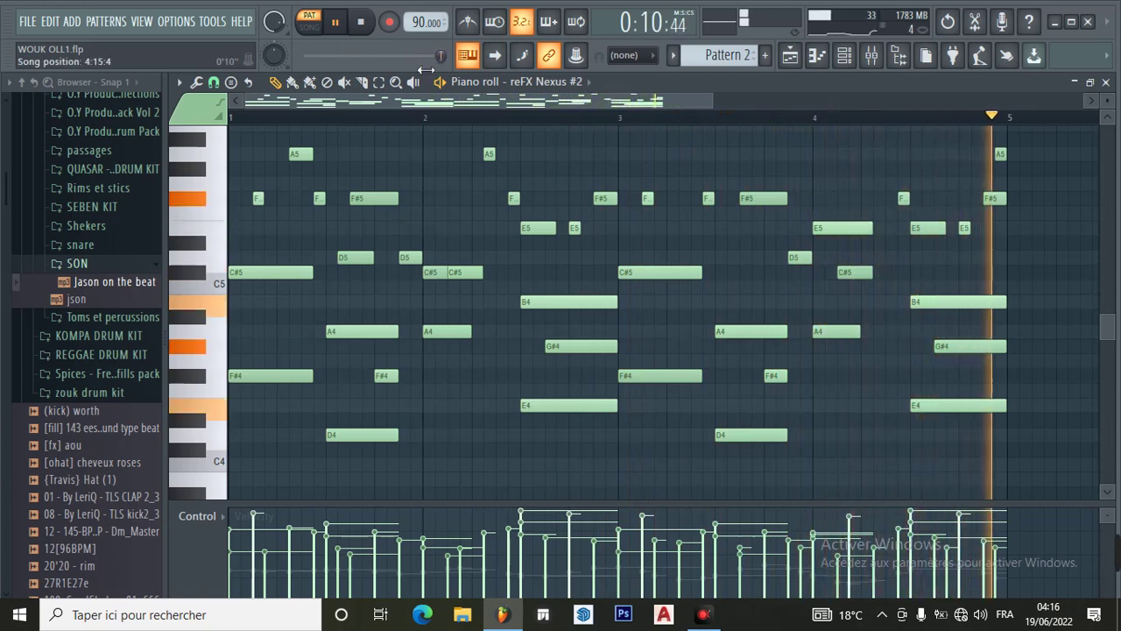
{"action": "left_click", "coordinate": [336, 24]}
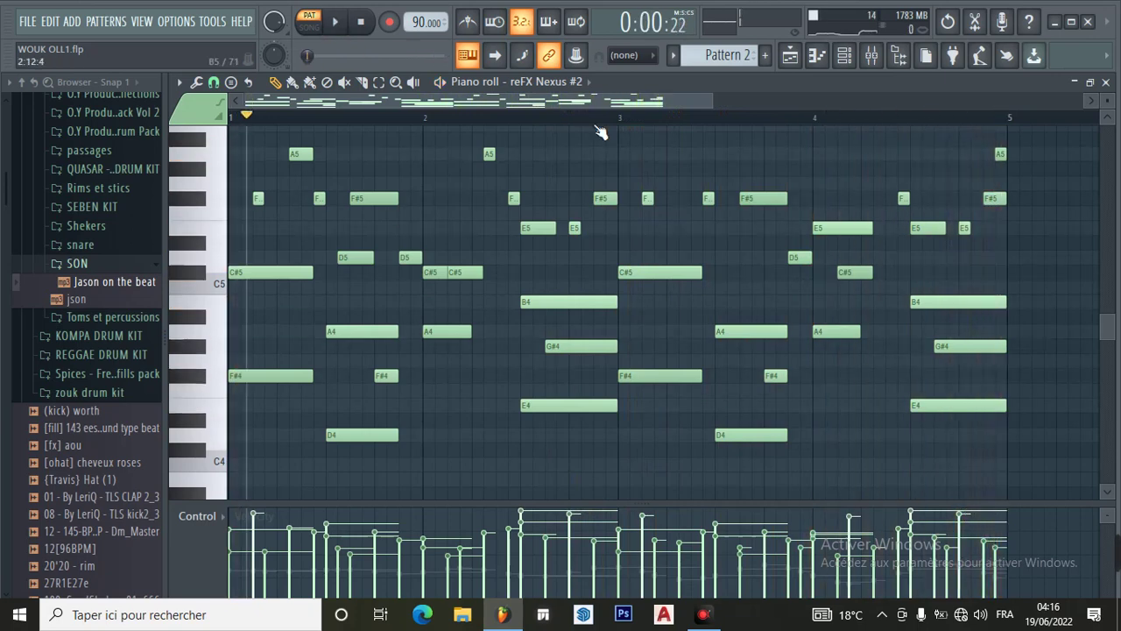
Turn off the solo on the reFX Nexus #2 channel and play Pattern 2 with all channels active, pausing at the end.
{"action": "left_click", "coordinate": [844, 54]}
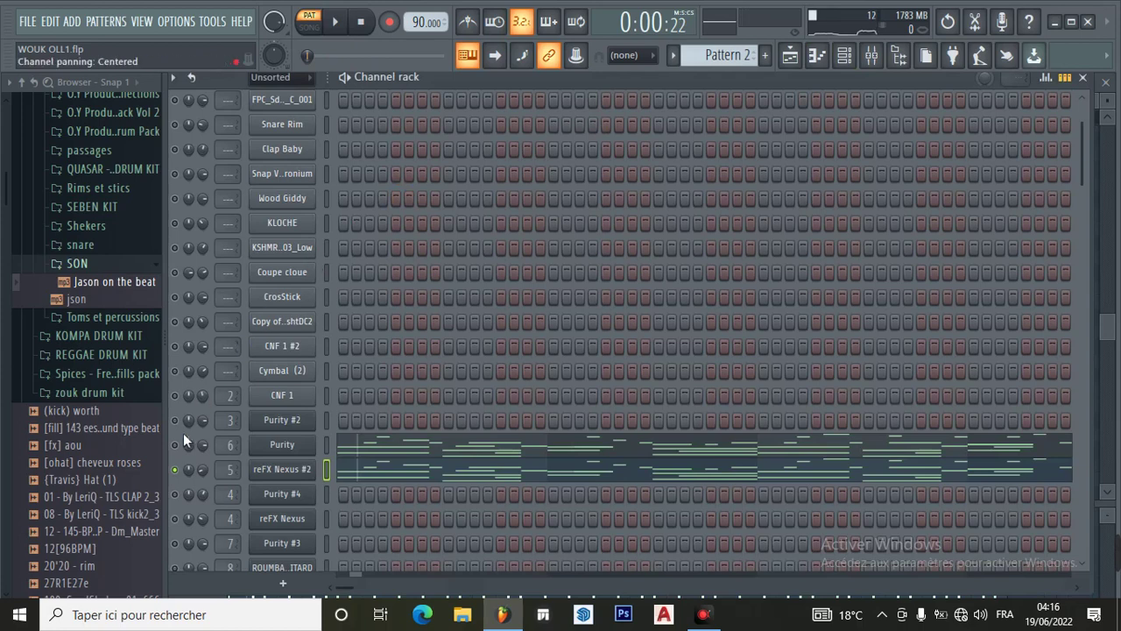
{"action": "right_click", "coordinate": [171, 470]}
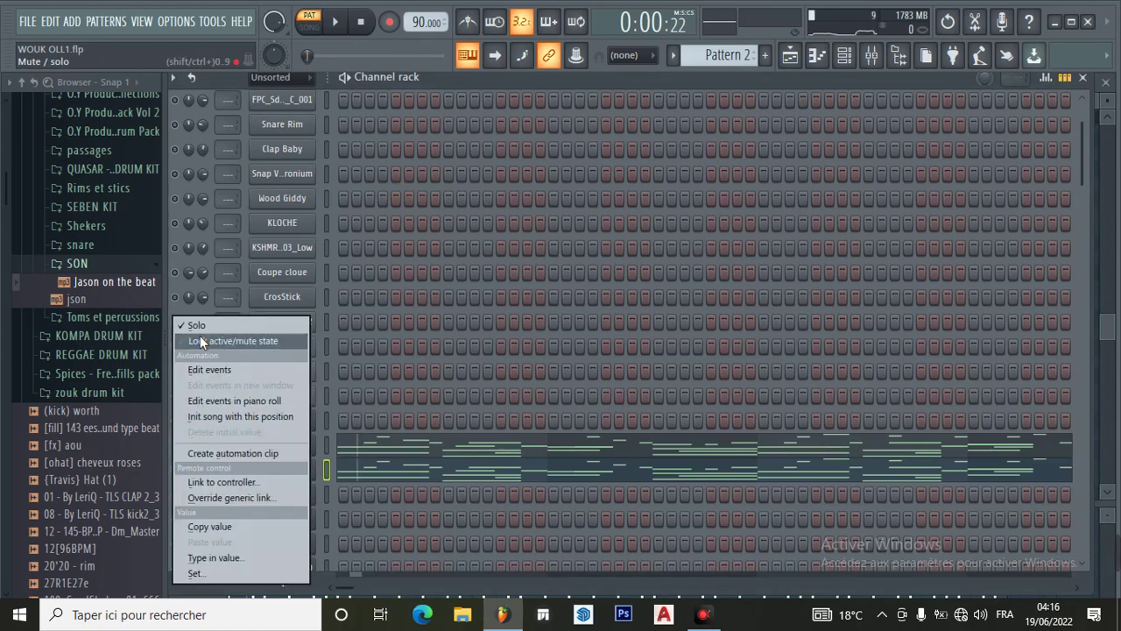
{"action": "left_click", "coordinate": [200, 336]}
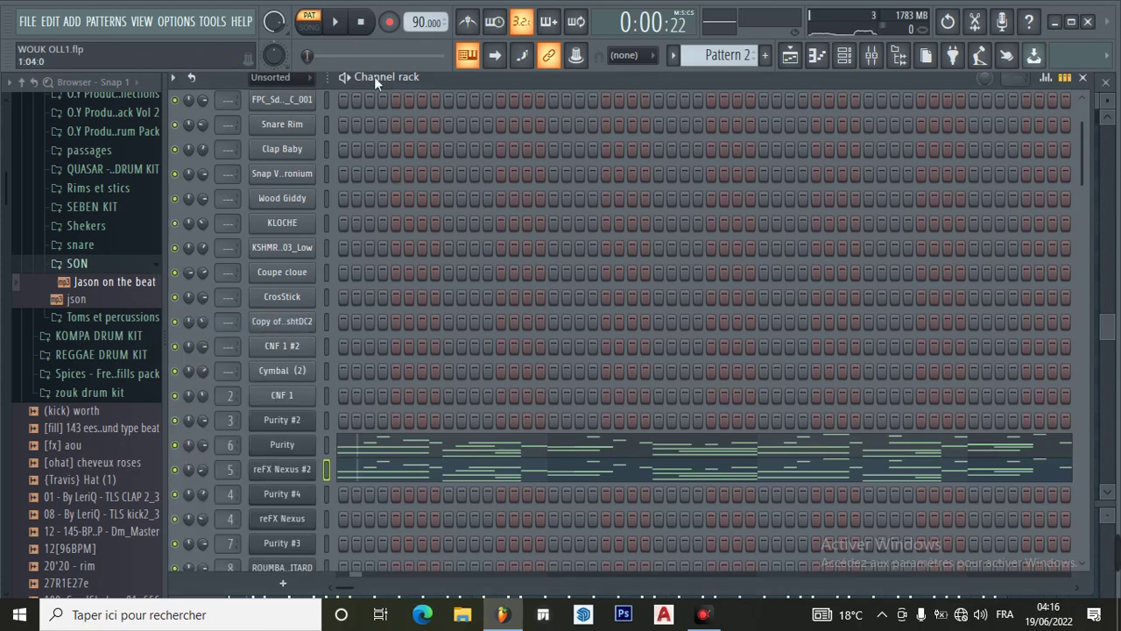
{"action": "left_click", "coordinate": [347, 29]}
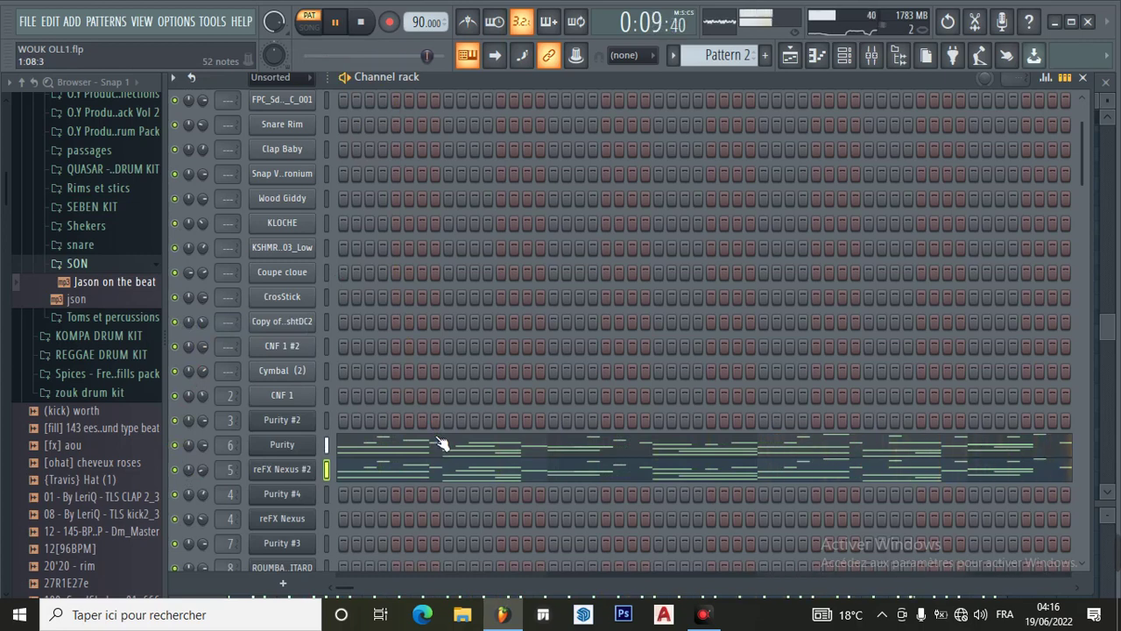
{"action": "left_click", "coordinate": [342, 25]}
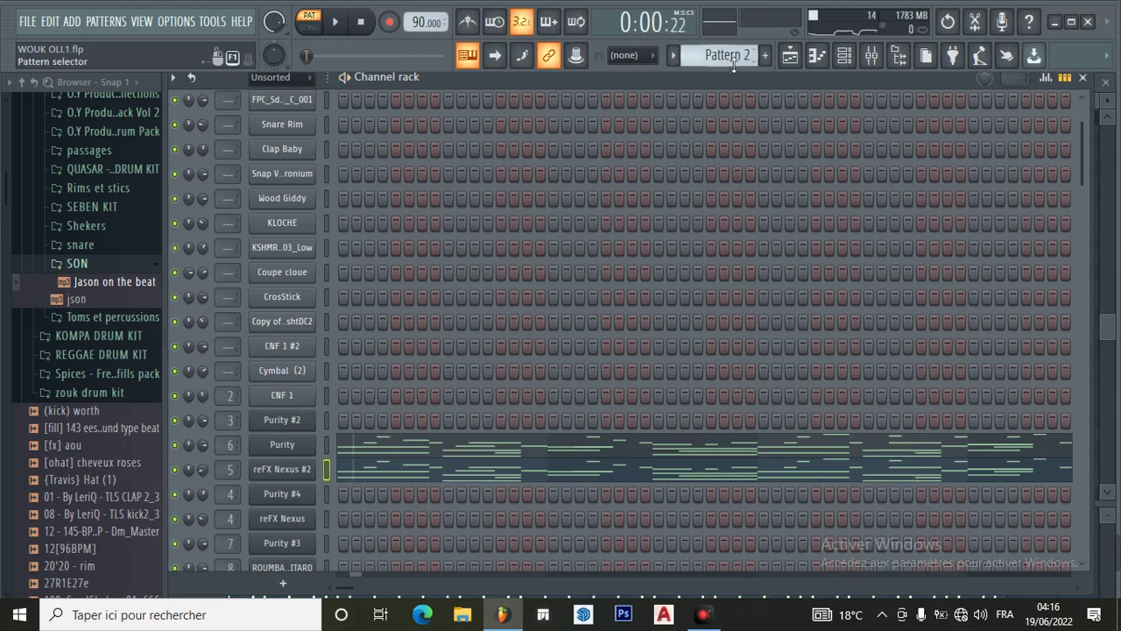
Switch to Pattern 3 and view the KICK YAM EQ_01 channel's sampler settings, closing the window when finished.
{"action": "scroll", "coordinate": [727, 55], "scroll_direction": "down", "scroll_amount": 1}
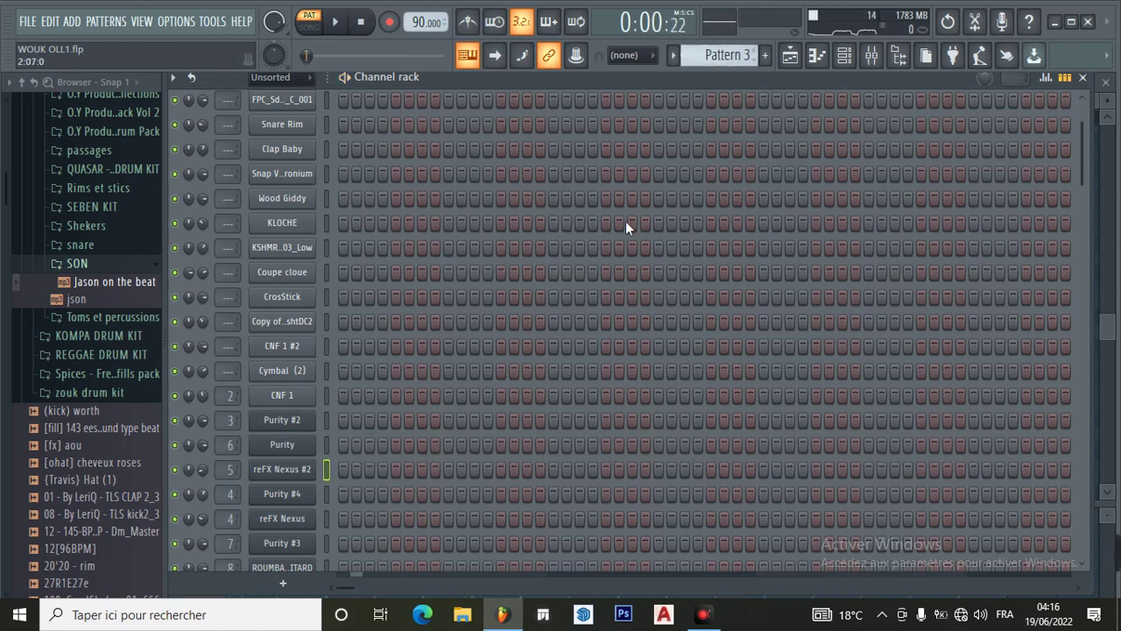
{"action": "scroll", "coordinate": [627, 225], "scroll_direction": "down", "scroll_amount": 5}
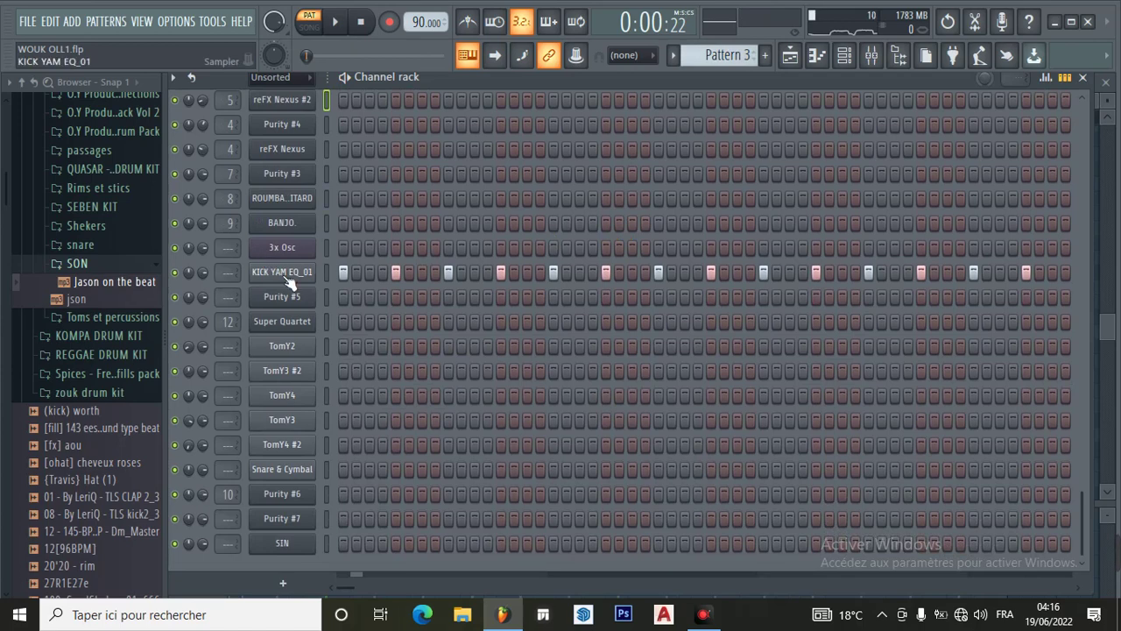
{"action": "left_click", "coordinate": [286, 273]}
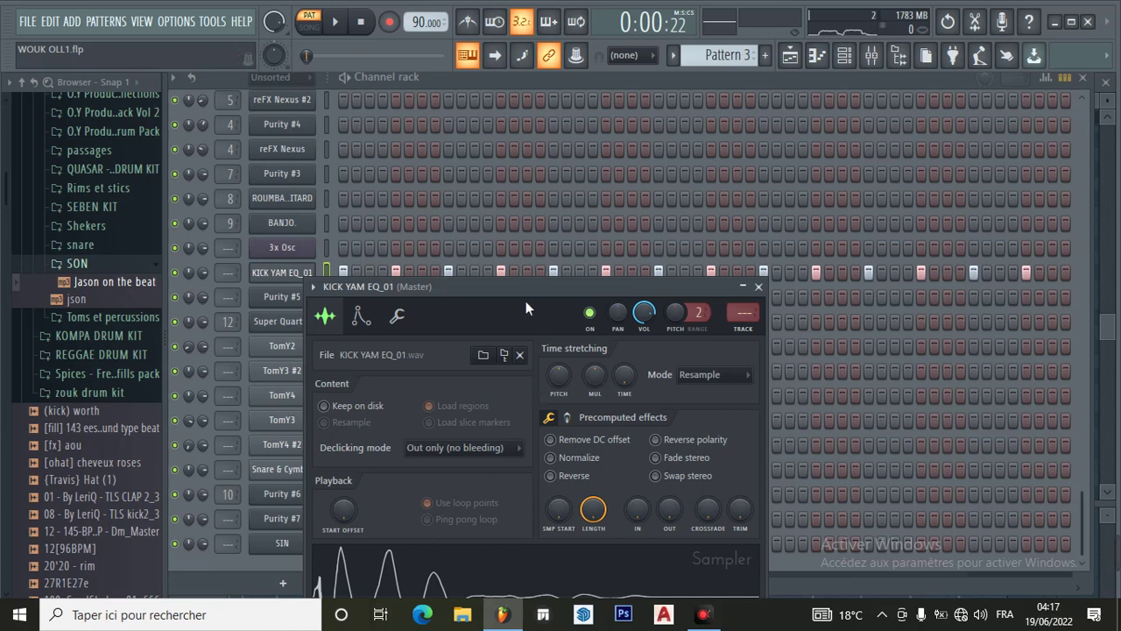
{"action": "left_click_drag", "start_coordinate": [525, 285], "coordinate": [611, 158]}
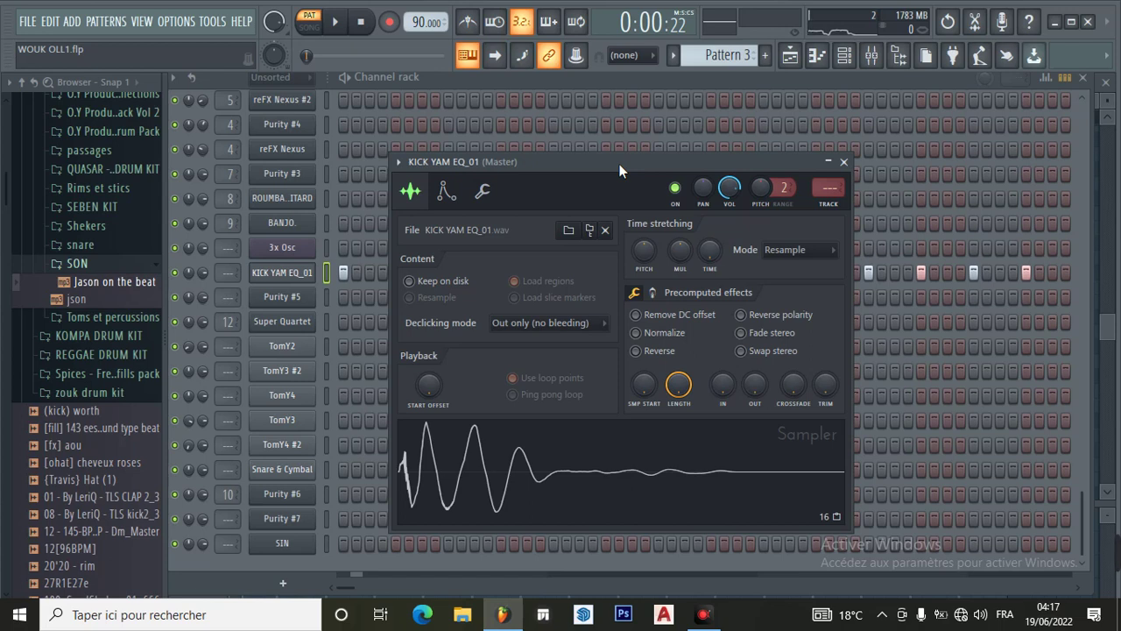
{"action": "left_click", "coordinate": [844, 162]}
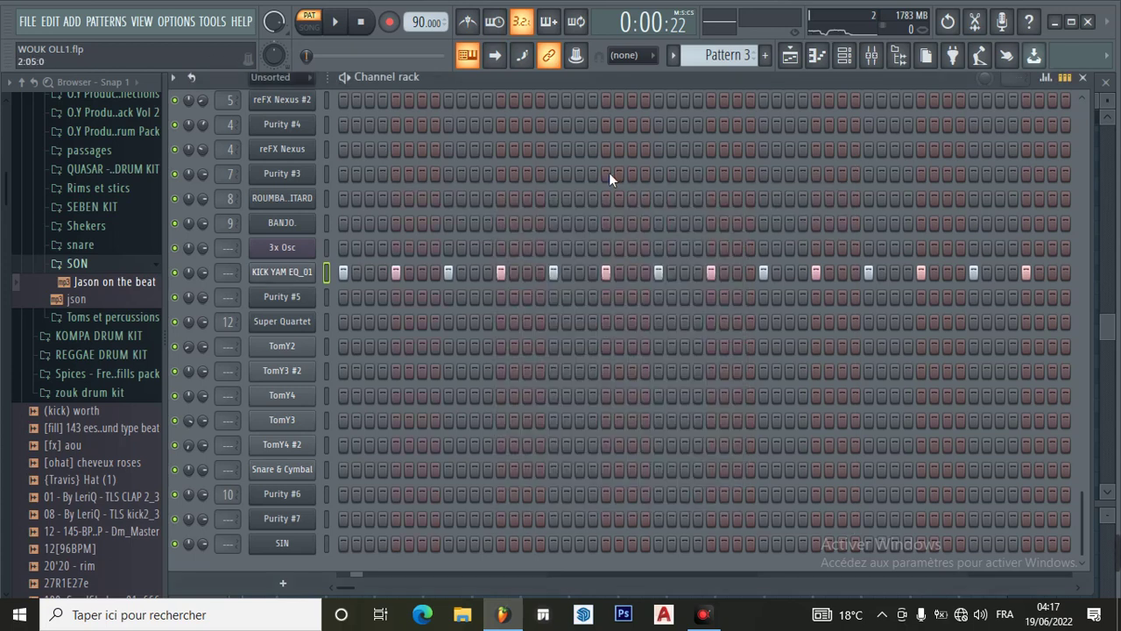
{"action": "left_click", "coordinate": [282, 273]}
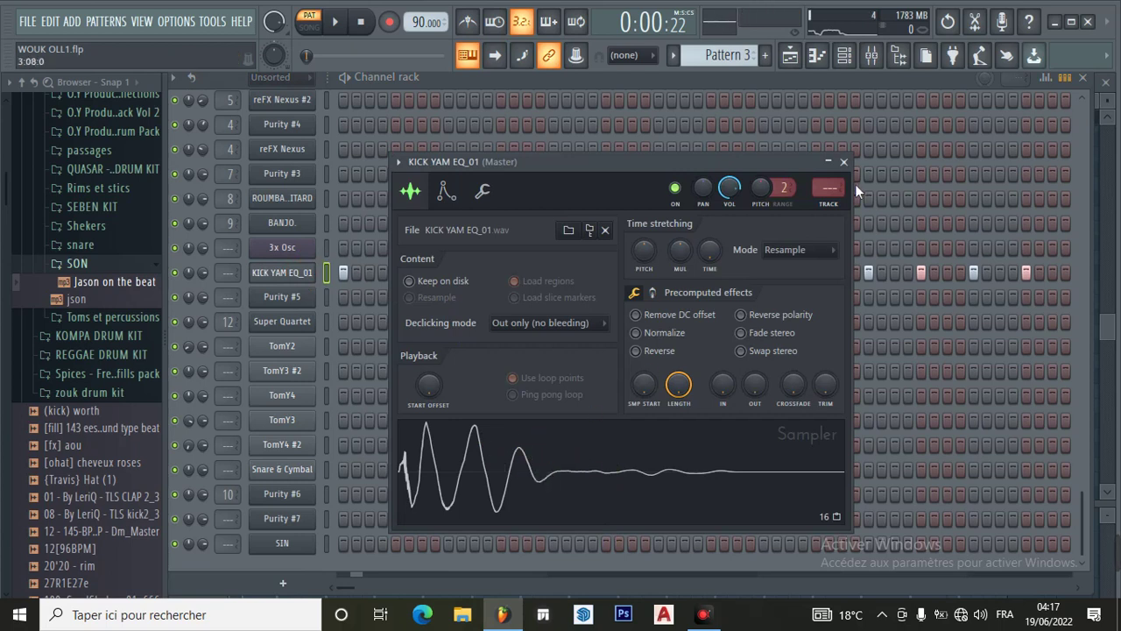
{"action": "left_click", "coordinate": [844, 162]}
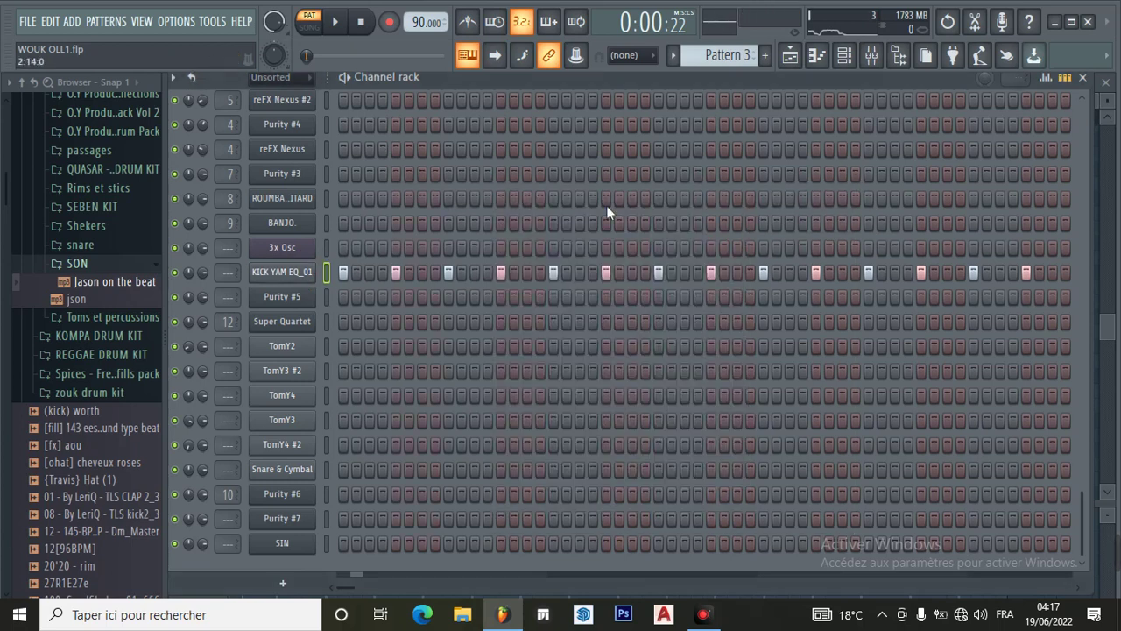
View the Fill each 4 steps option for the KICK YAM EQ_01 channel without applying it, and play Pattern 3 before pausing.
{"action": "right_click", "coordinate": [289, 274]}
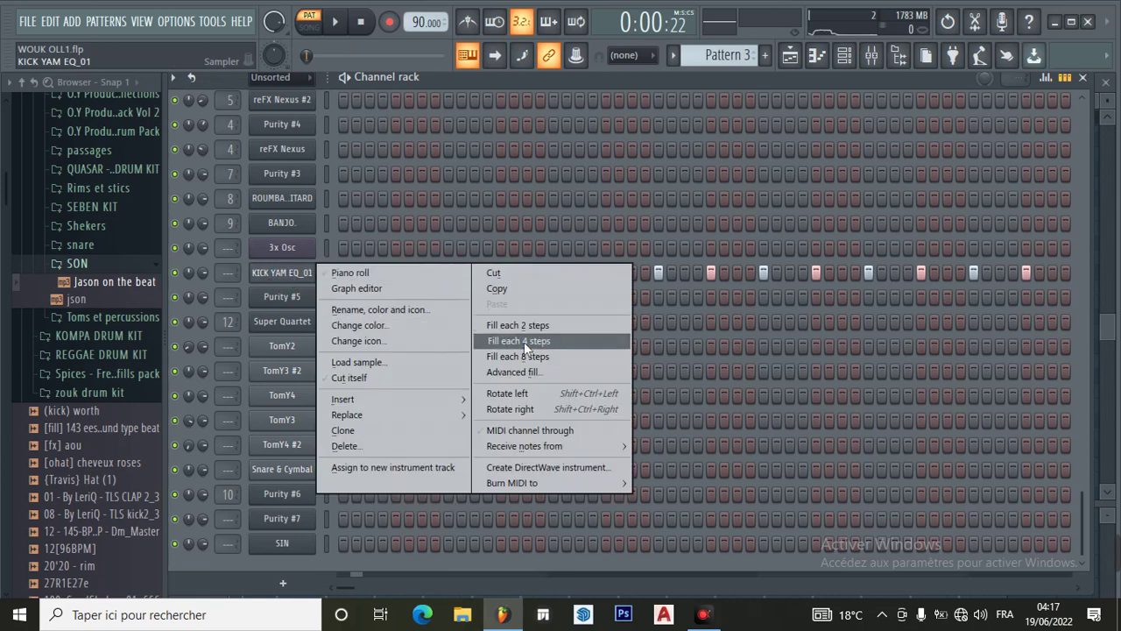
{"action": "left_click", "coordinate": [296, 273]}
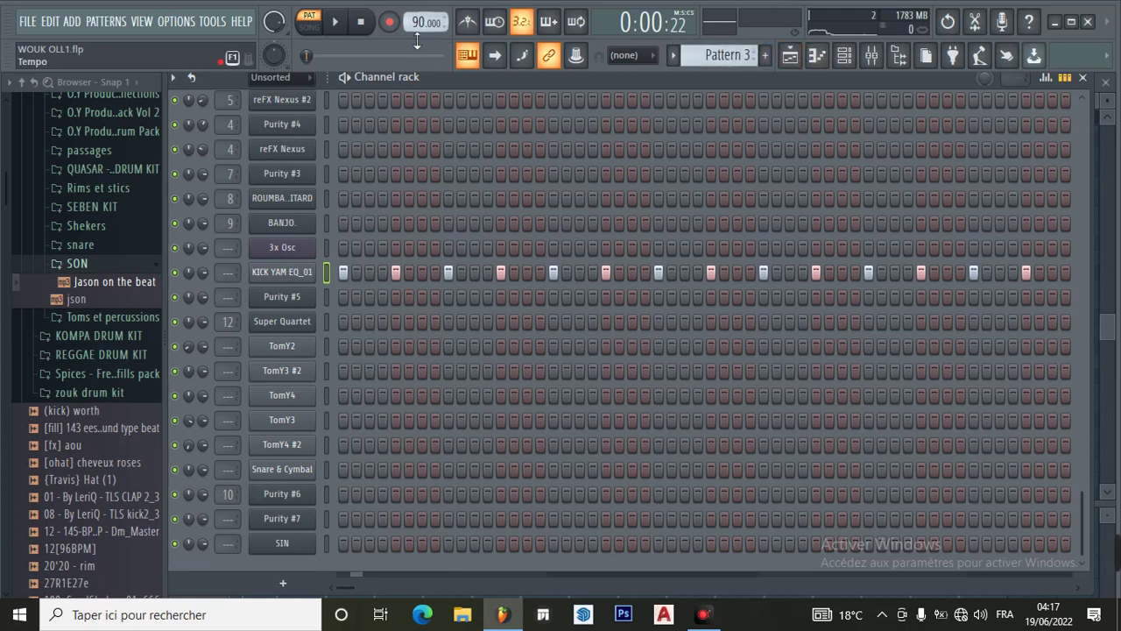
{"action": "left_click", "coordinate": [336, 22]}
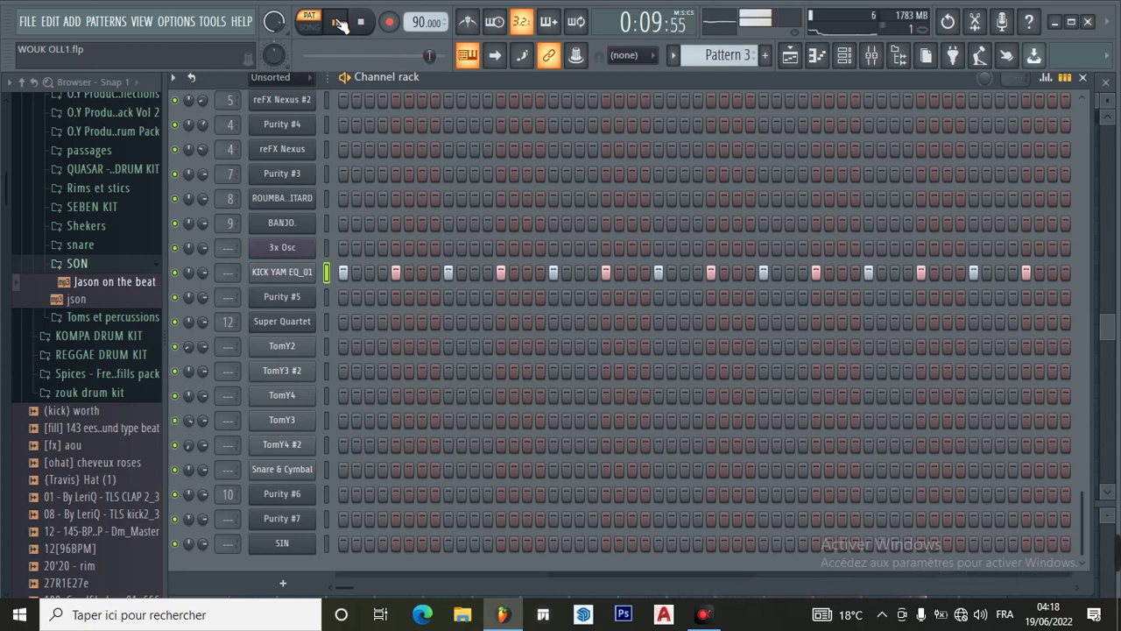
{"action": "left_click", "coordinate": [339, 23]}
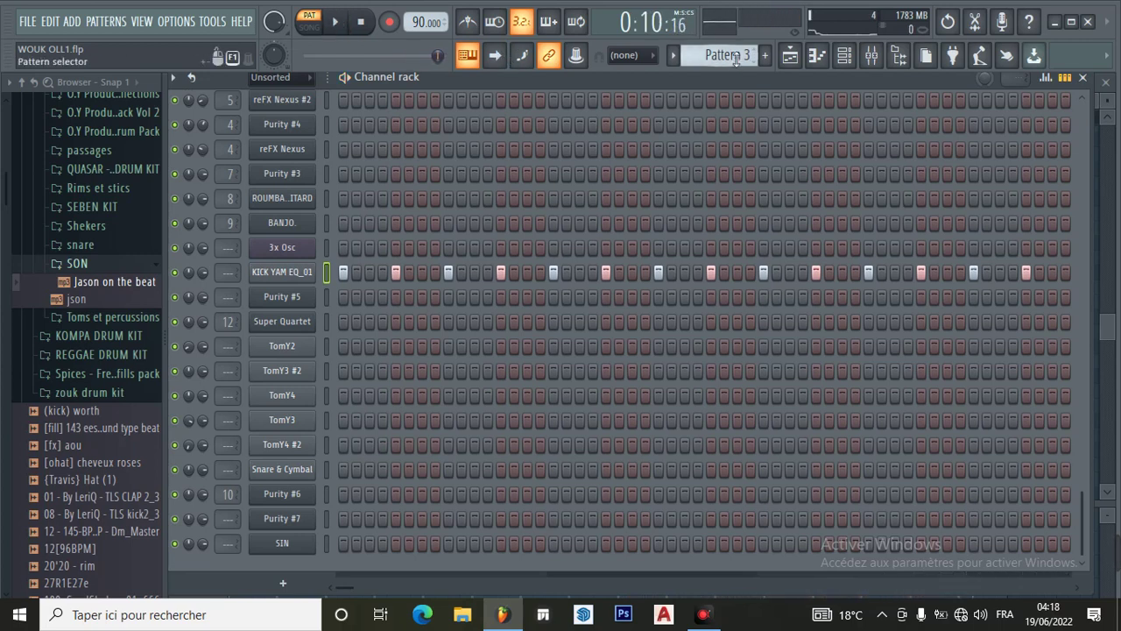
Switch to Pattern 4 and view the Wind Nylon preset of the Purity #2 channel, closing the instrument window when finished.
{"action": "scroll", "coordinate": [734, 55], "scroll_direction": "down", "scroll_amount": 1}
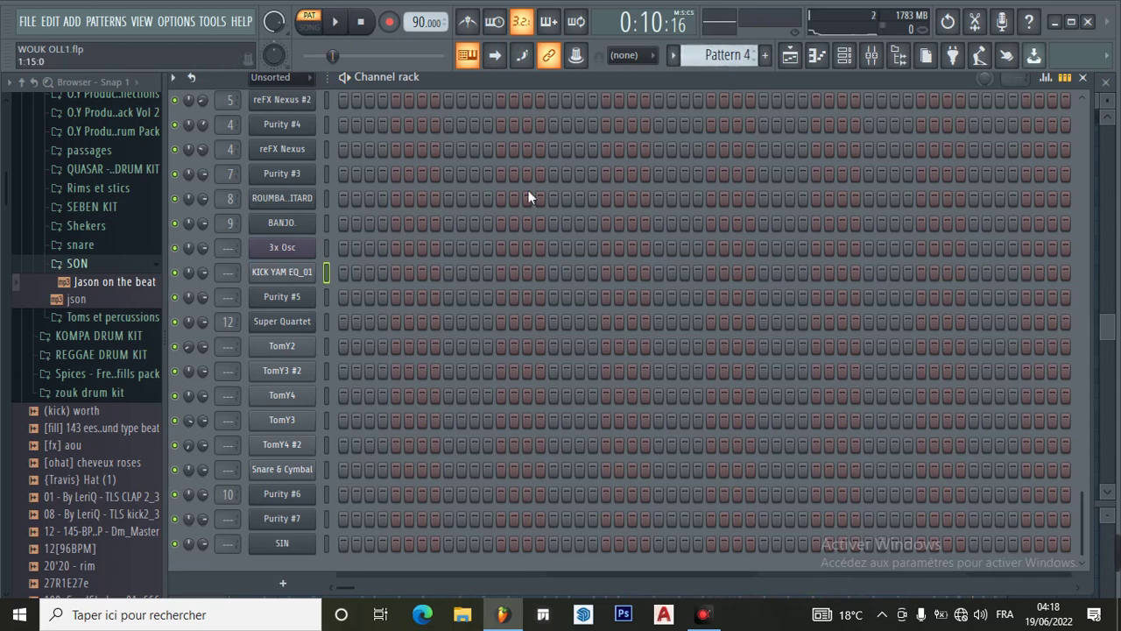
{"action": "scroll", "coordinate": [528, 190], "scroll_direction": "up", "scroll_amount": 2}
{"action": "scroll", "coordinate": [529, 188], "scroll_direction": "up", "scroll_amount": 5}
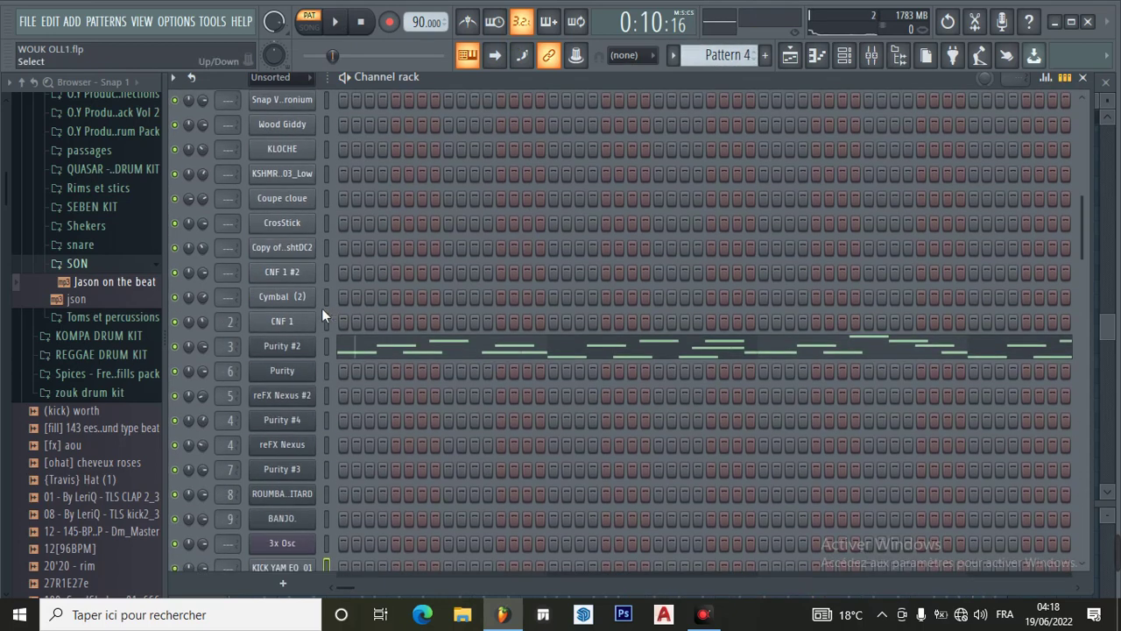
{"action": "left_click", "coordinate": [285, 346]}
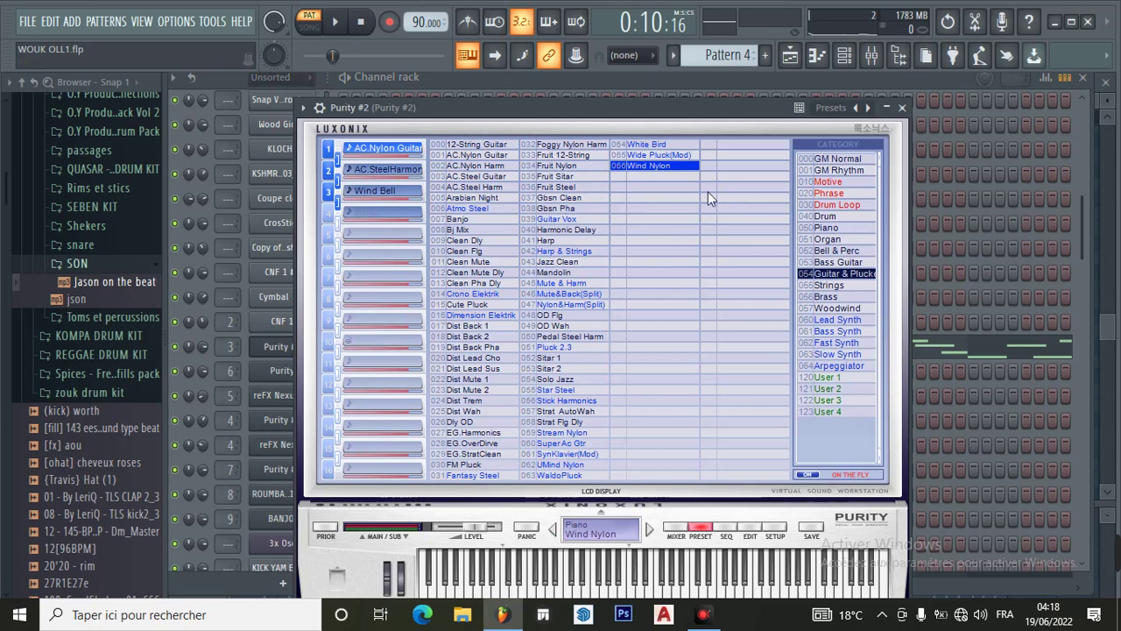
{"action": "left_click", "coordinate": [902, 110]}
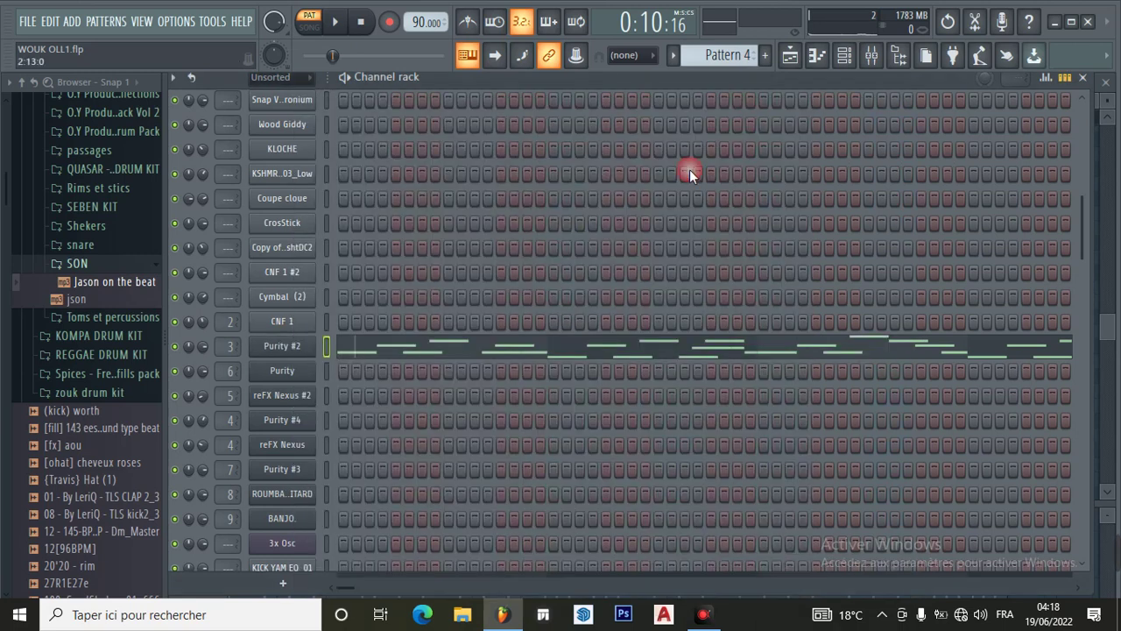
Show the Purity #2 notes of Pattern 4 in the piano roll and play the pattern from the start, then pause.
{"action": "left_click", "coordinate": [364, 355]}
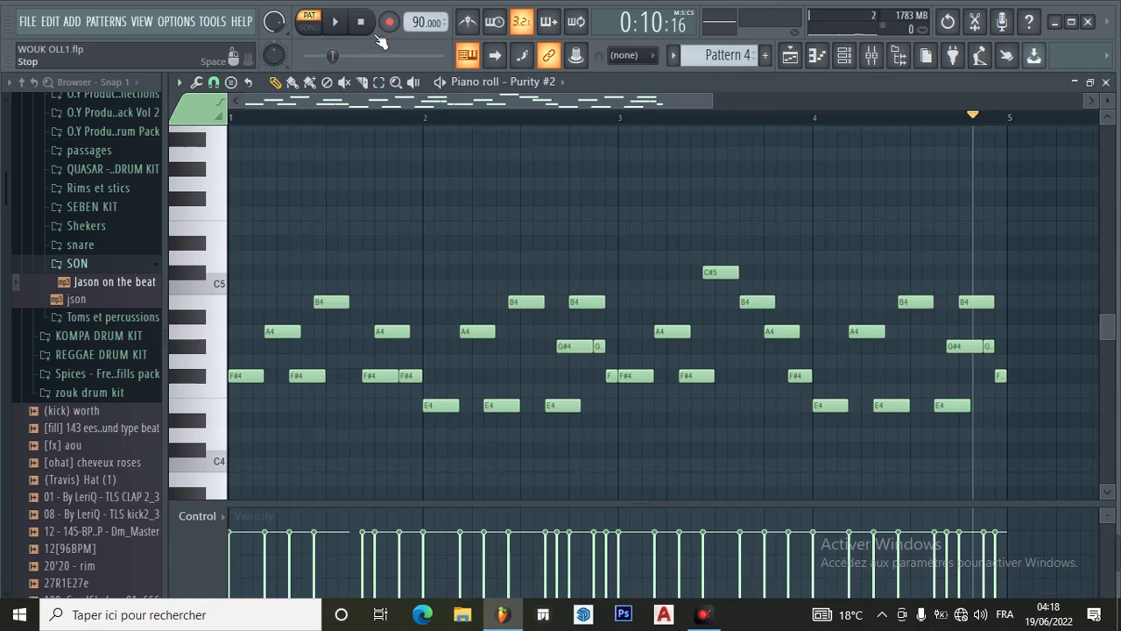
{"action": "left_click", "coordinate": [364, 23]}
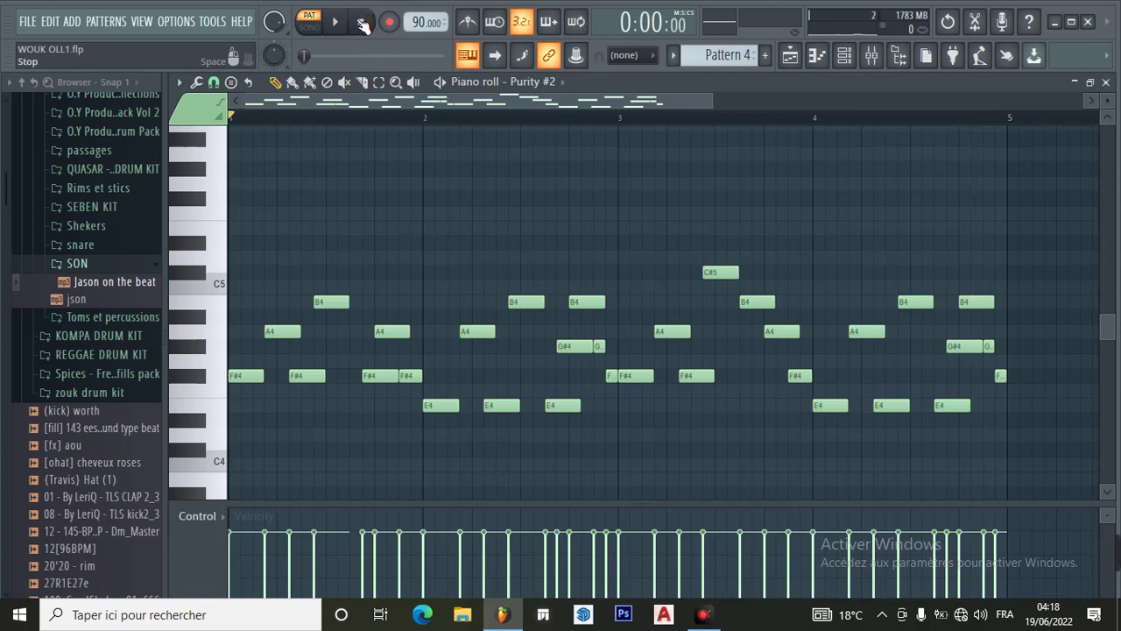
{"action": "left_click", "coordinate": [335, 26]}
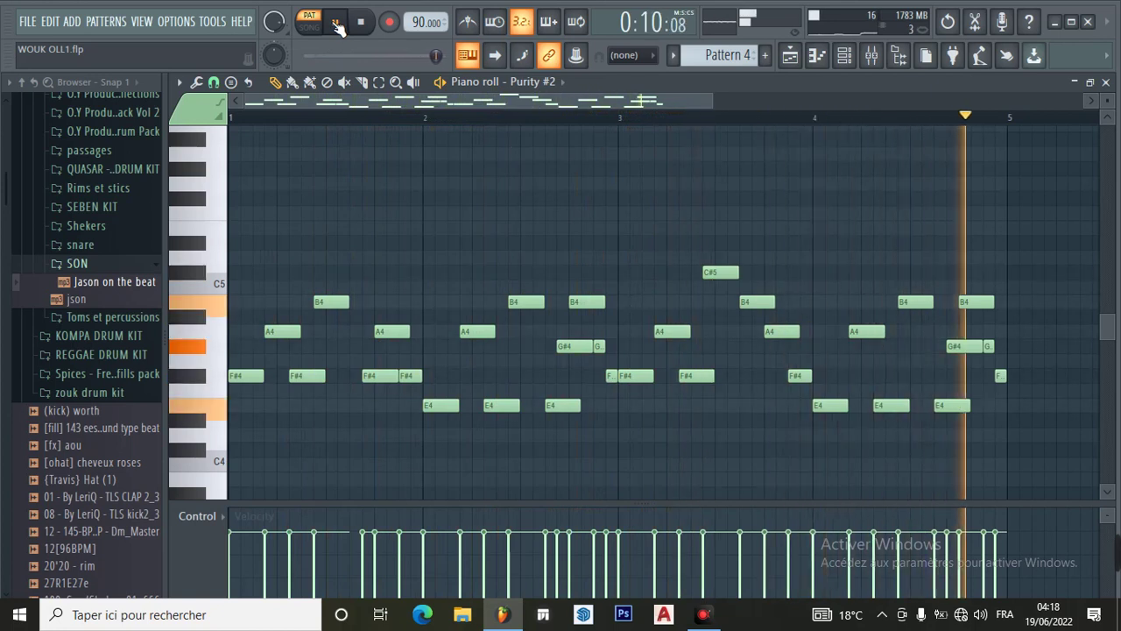
{"action": "left_click", "coordinate": [336, 23]}
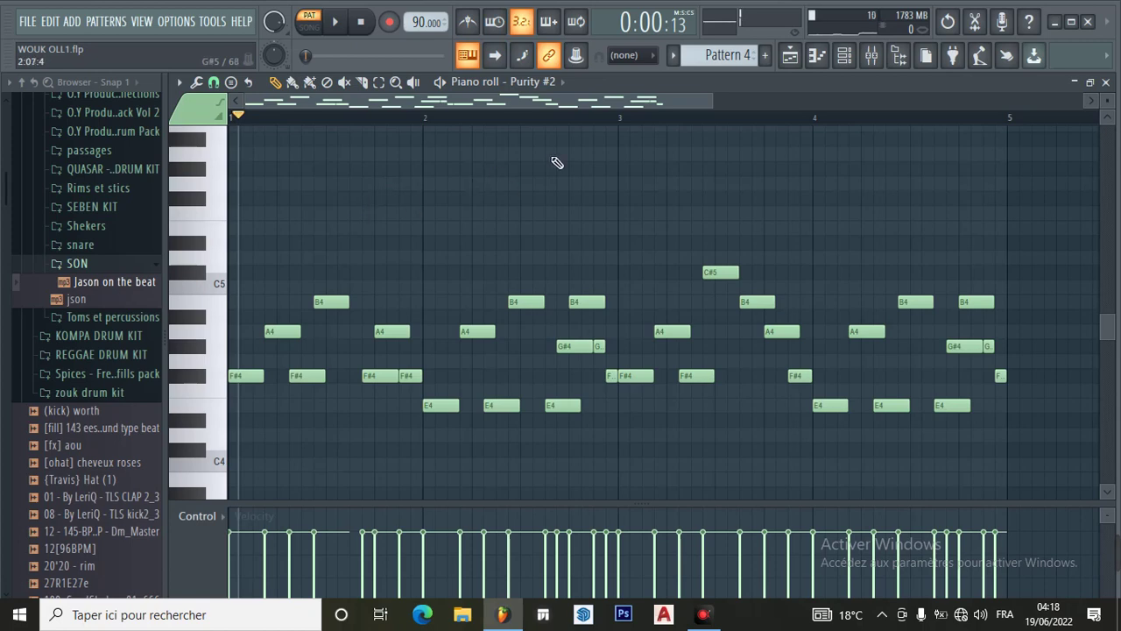
Examine the Parametric EQ 2, Reeverb 2, Flangus and Stereo Shaper effects on the Purity #2 mixer track, closing the last effect window.
{"action": "left_click", "coordinate": [845, 55]}
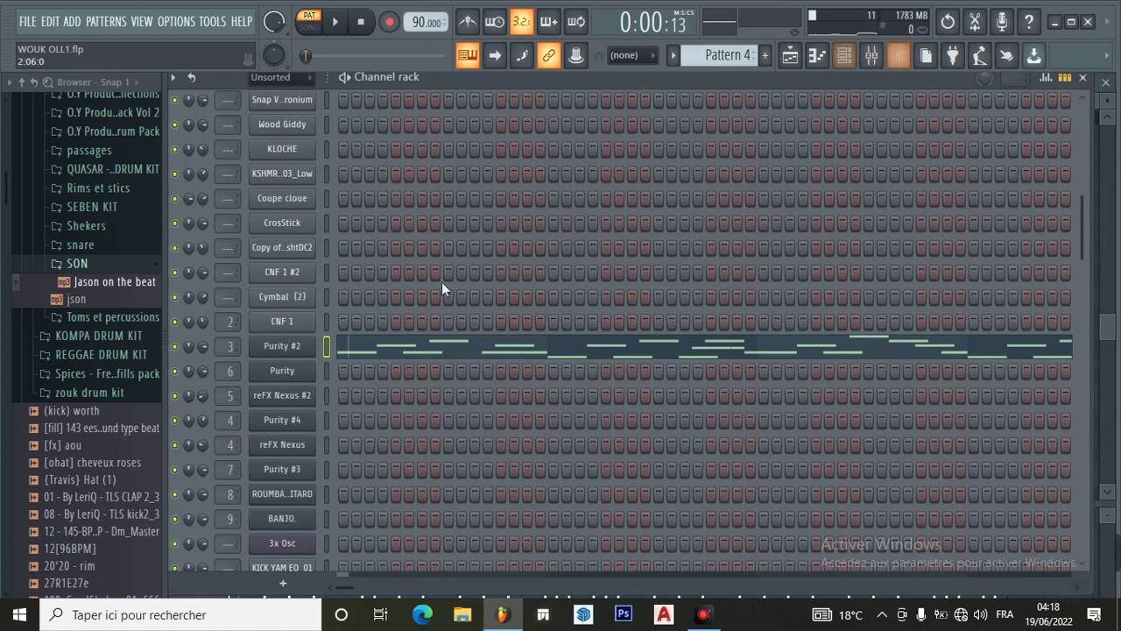
{"action": "left_click", "coordinate": [872, 54]}
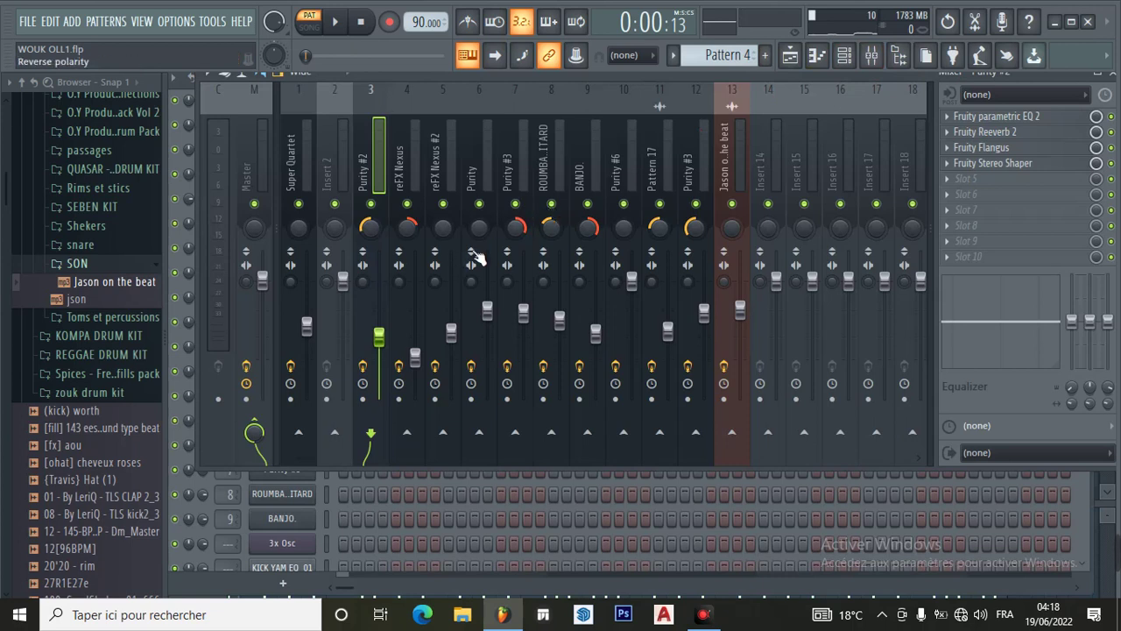
{"action": "left_click", "coordinate": [1004, 124]}
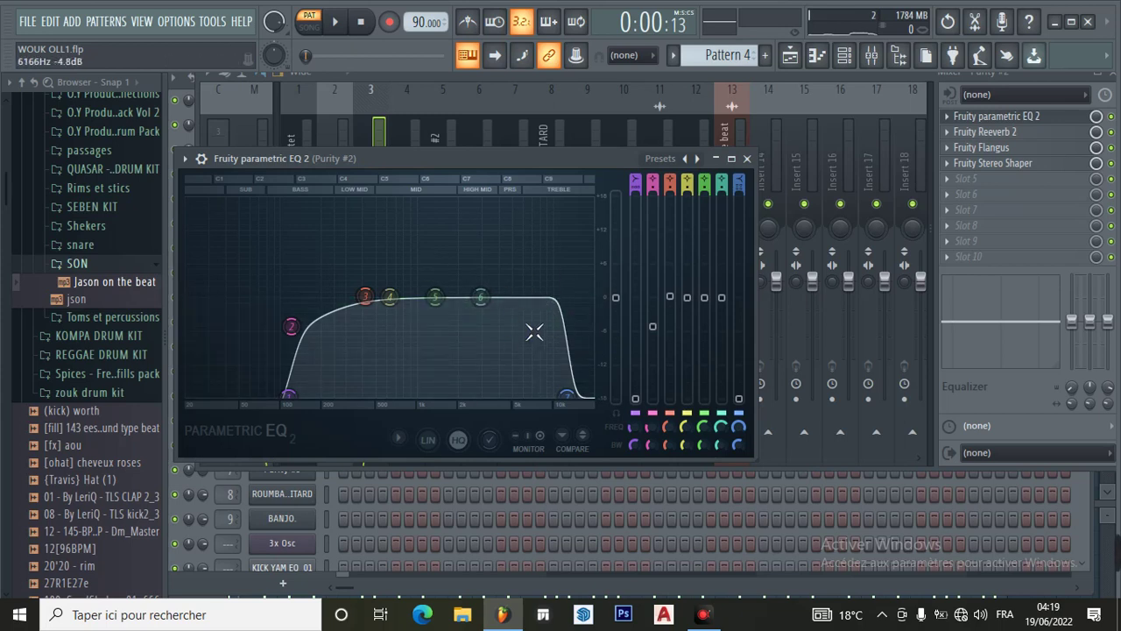
{"action": "left_click", "coordinate": [990, 131]}
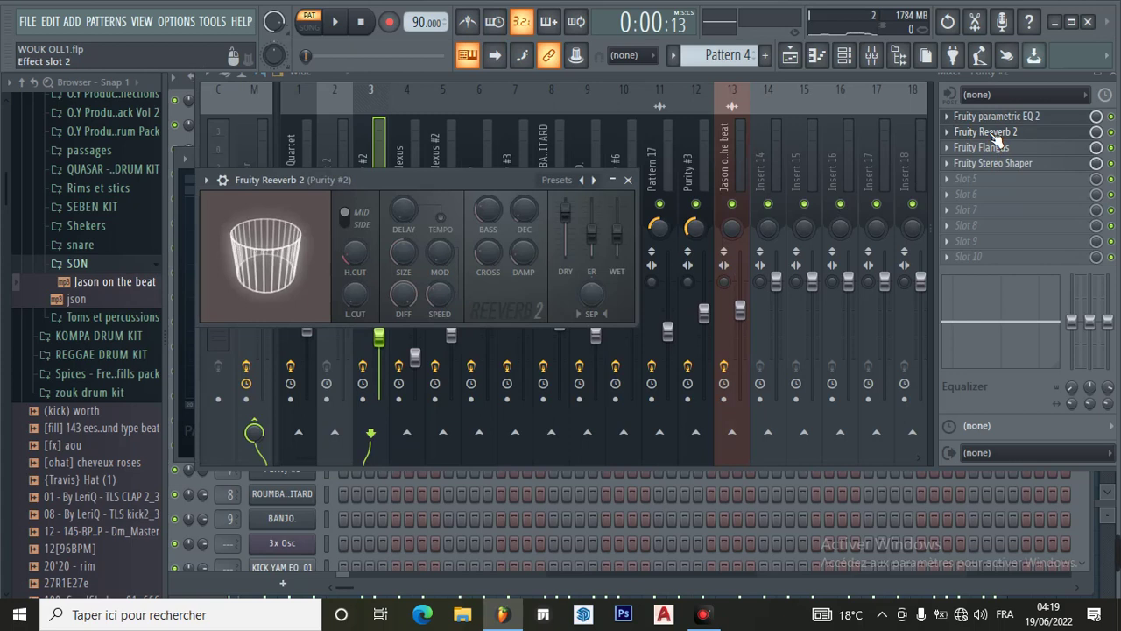
{"action": "left_click", "coordinate": [985, 148]}
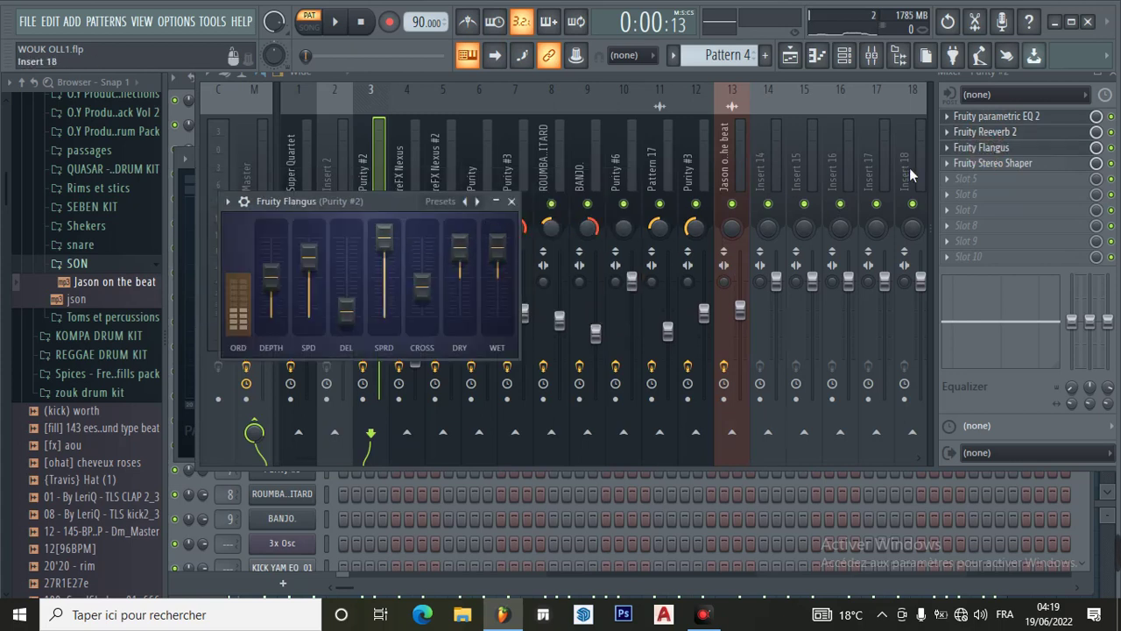
{"action": "left_click", "coordinate": [964, 164]}
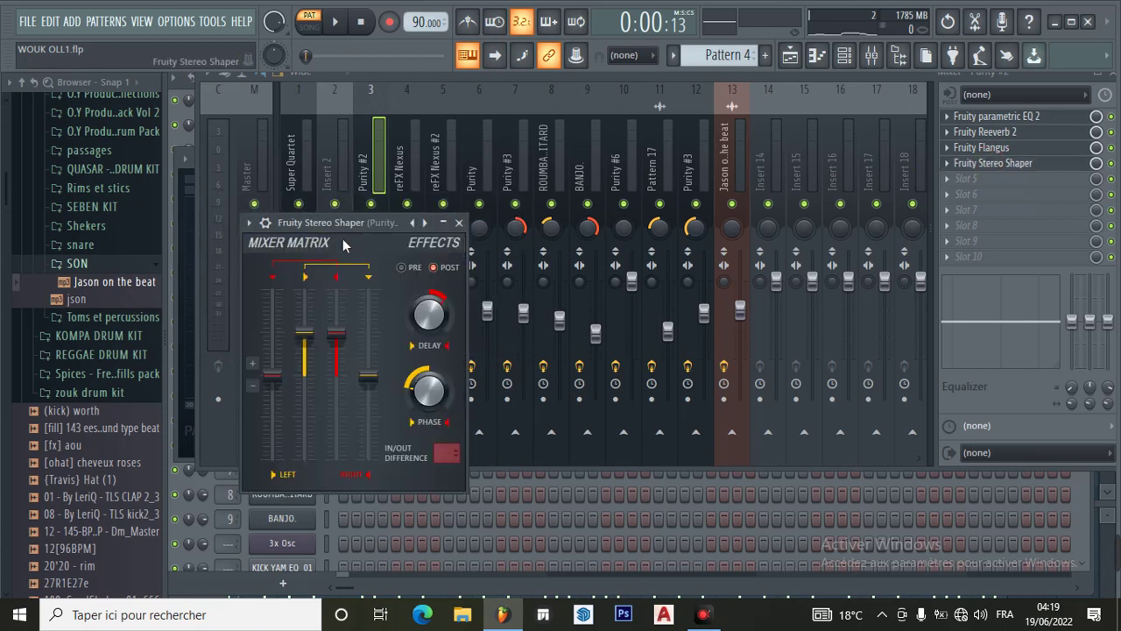
{"action": "left_click", "coordinate": [459, 223]}
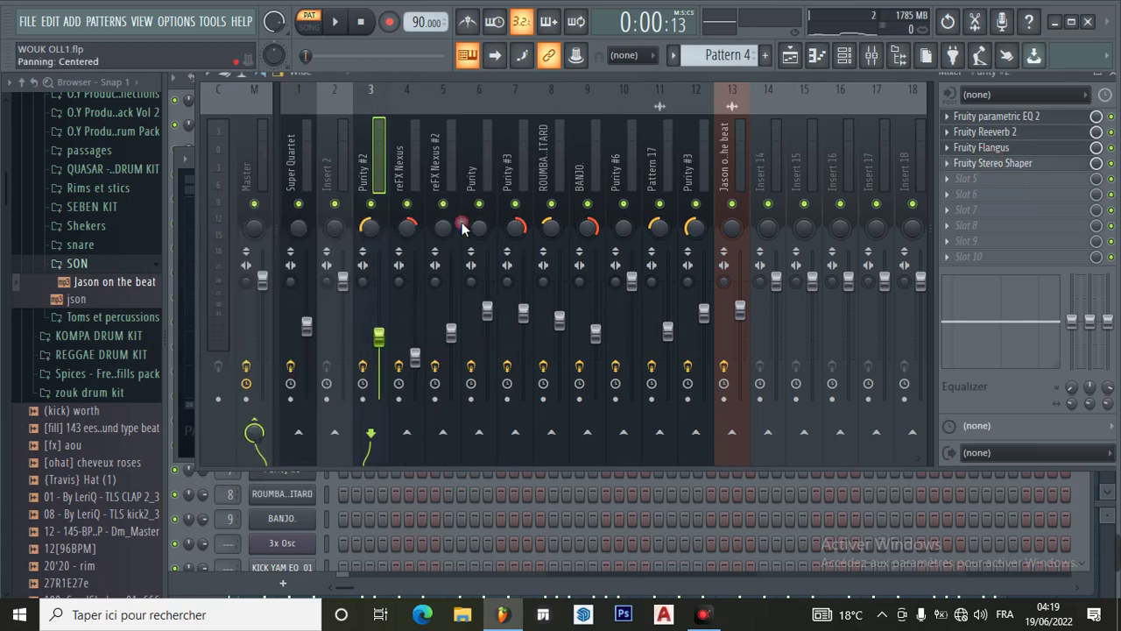
Check the playlist arrangement, then play Pattern 4 with the mixer shown and pause it.
{"action": "left_click", "coordinate": [790, 55]}
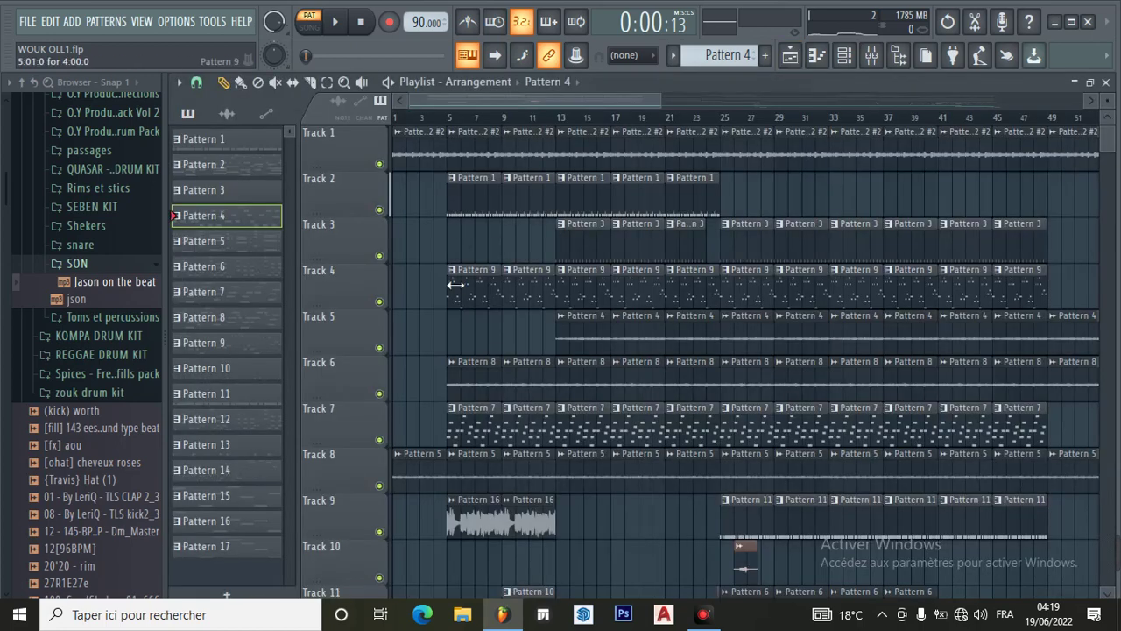
{"action": "left_click", "coordinate": [871, 56]}
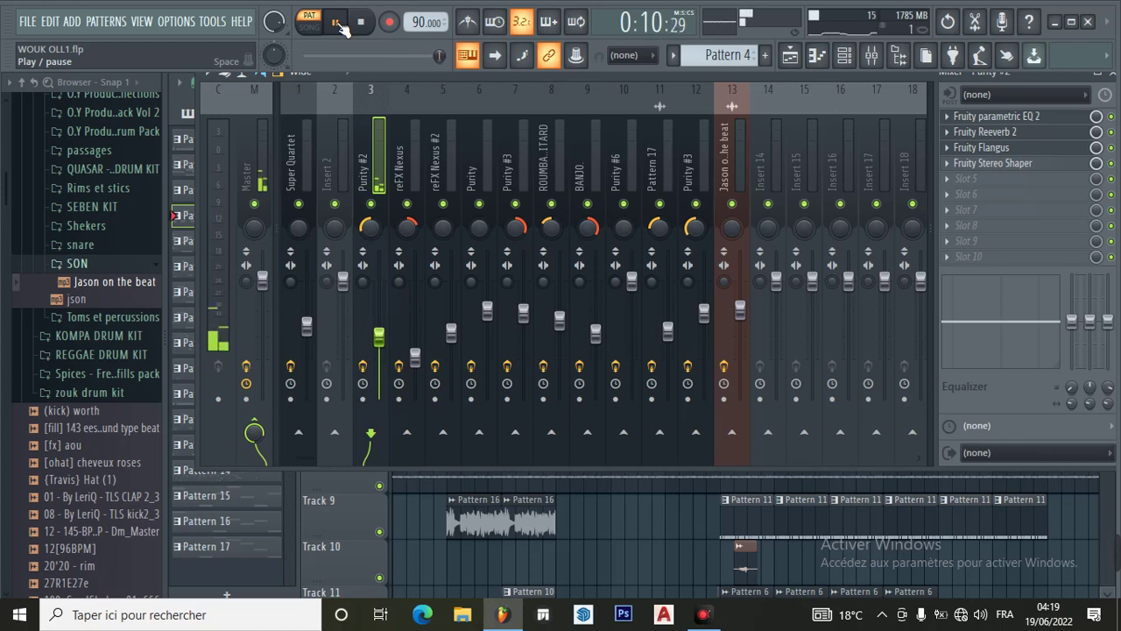
{"action": "left_click", "coordinate": [337, 24]}
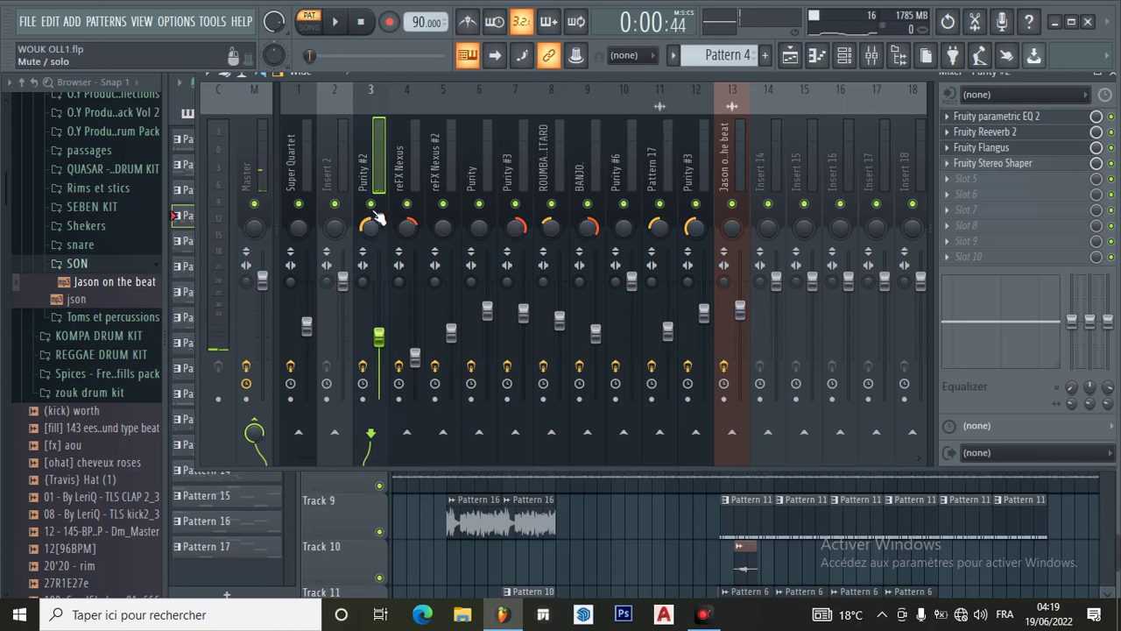
Switch to Pattern 5 and view the Accordion 3 preset of Purity #4 and the PN Arena Ambience preset of reFX Nexus, closing both instrument windows.
{"action": "left_click", "coordinate": [790, 54]}
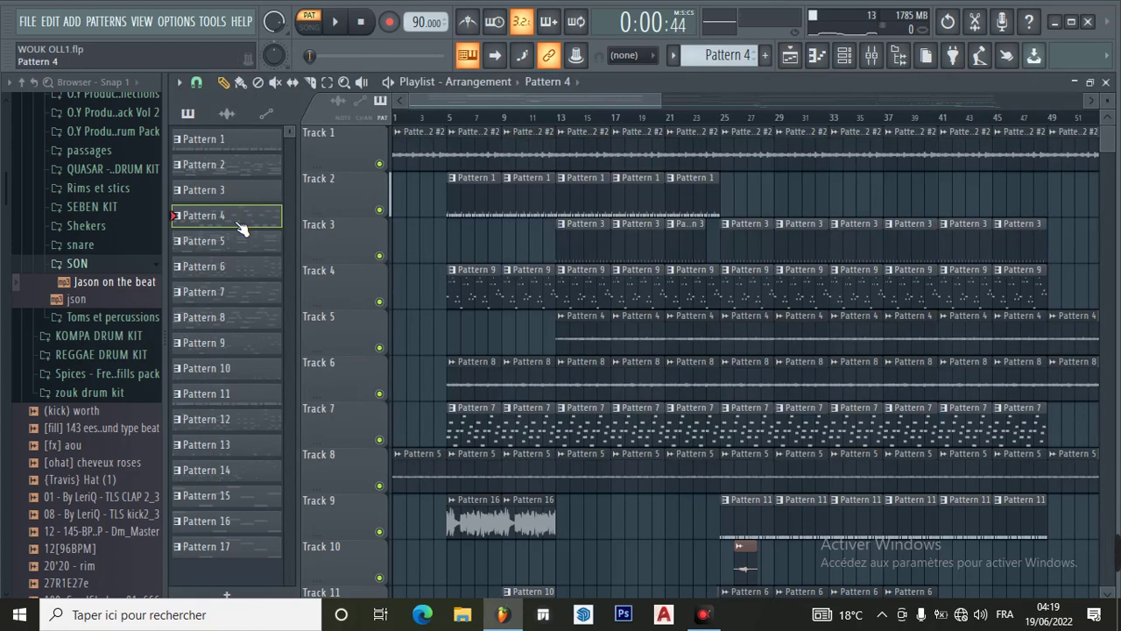
{"action": "left_click", "coordinate": [217, 251]}
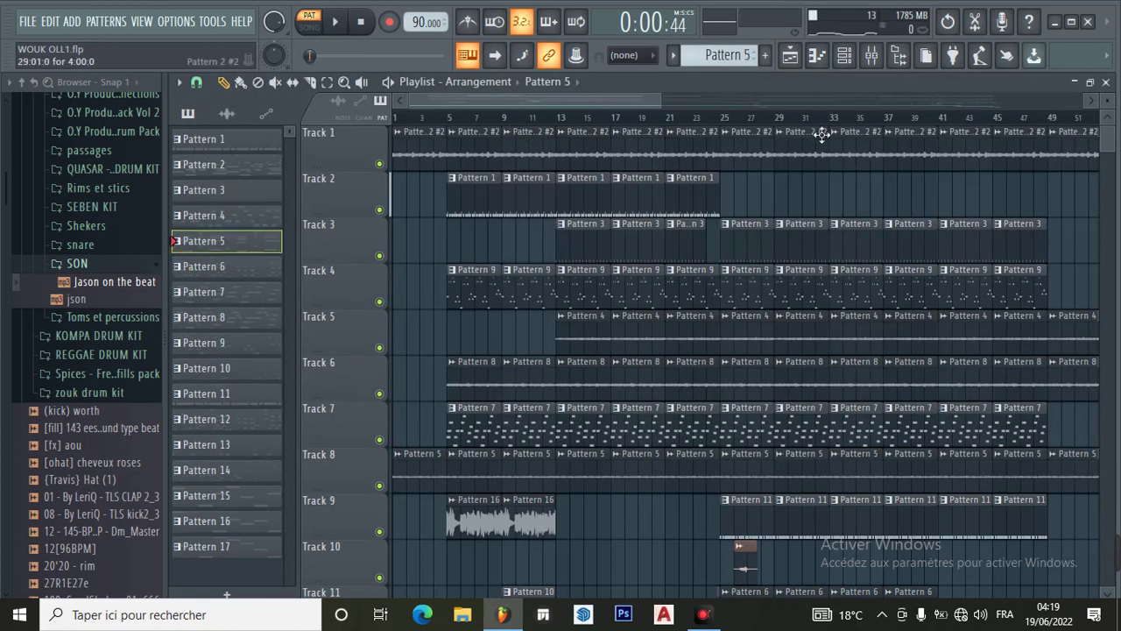
{"action": "left_click", "coordinate": [845, 54]}
{"action": "scroll", "coordinate": [425, 296], "scroll_direction": "down", "scroll_amount": 3}
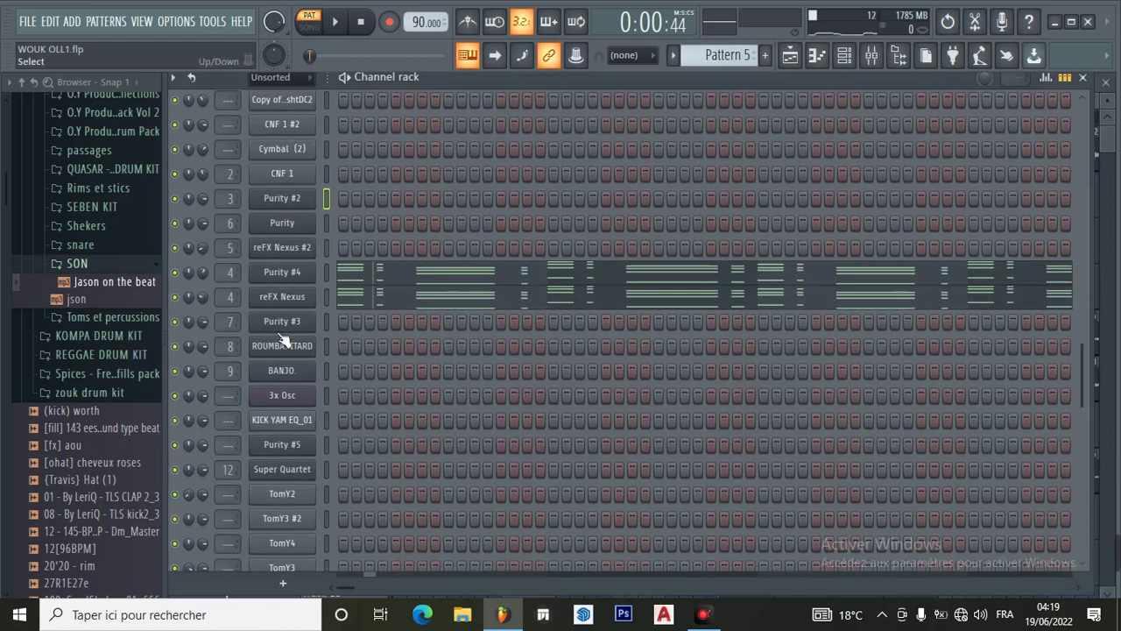
{"action": "left_click", "coordinate": [281, 277]}
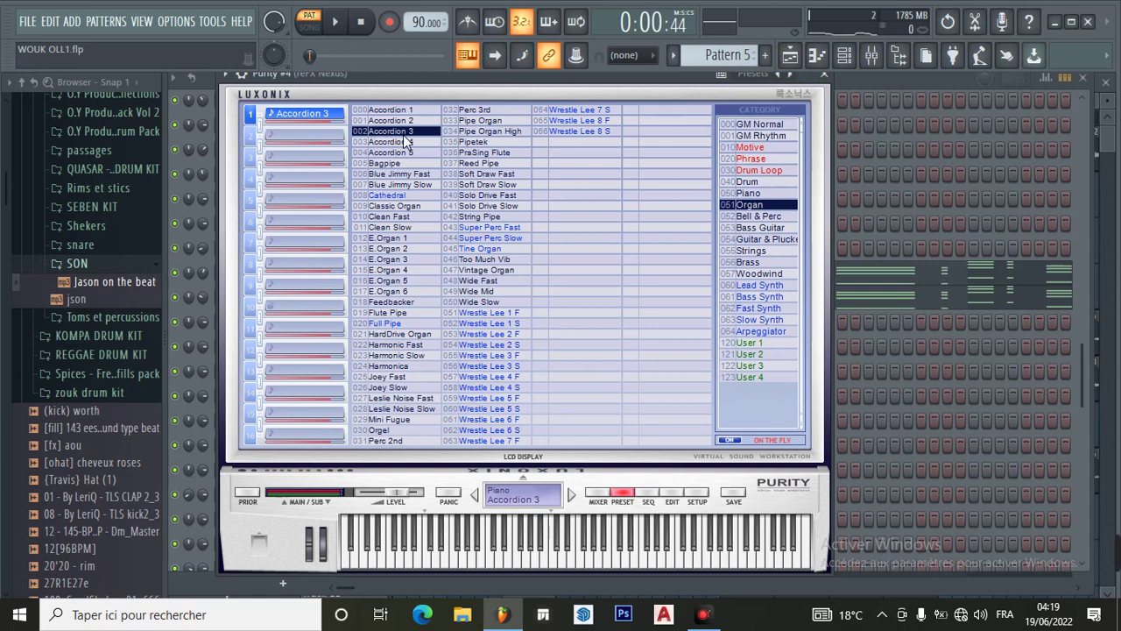
{"action": "left_click", "coordinate": [824, 73]}
{"action": "left_click", "coordinate": [278, 298]}
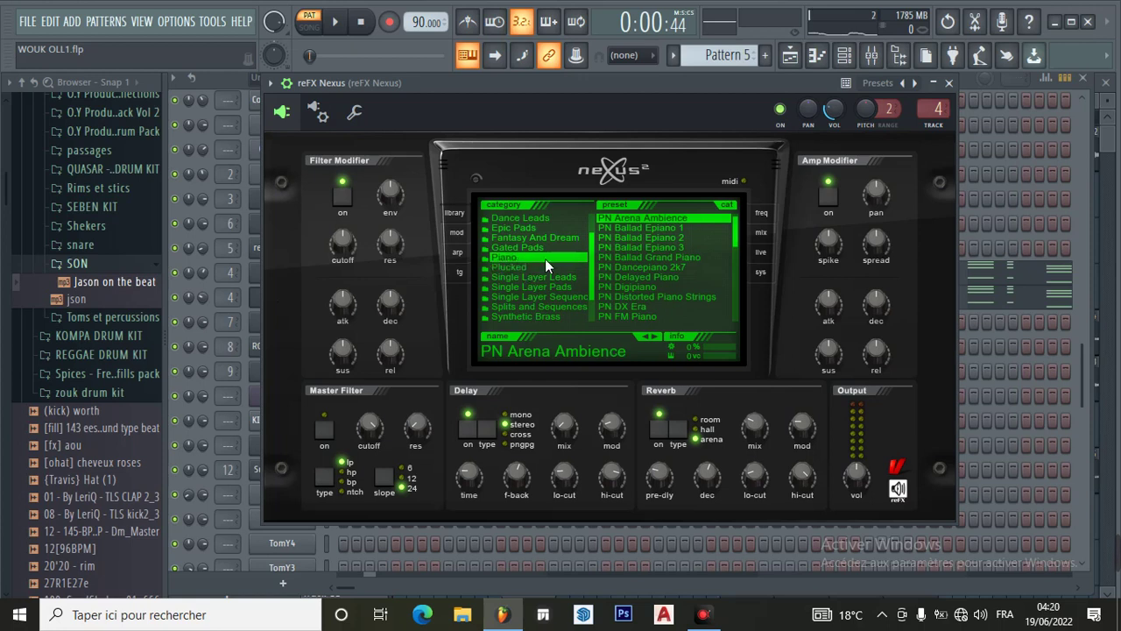
{"action": "left_click", "coordinate": [949, 82]}
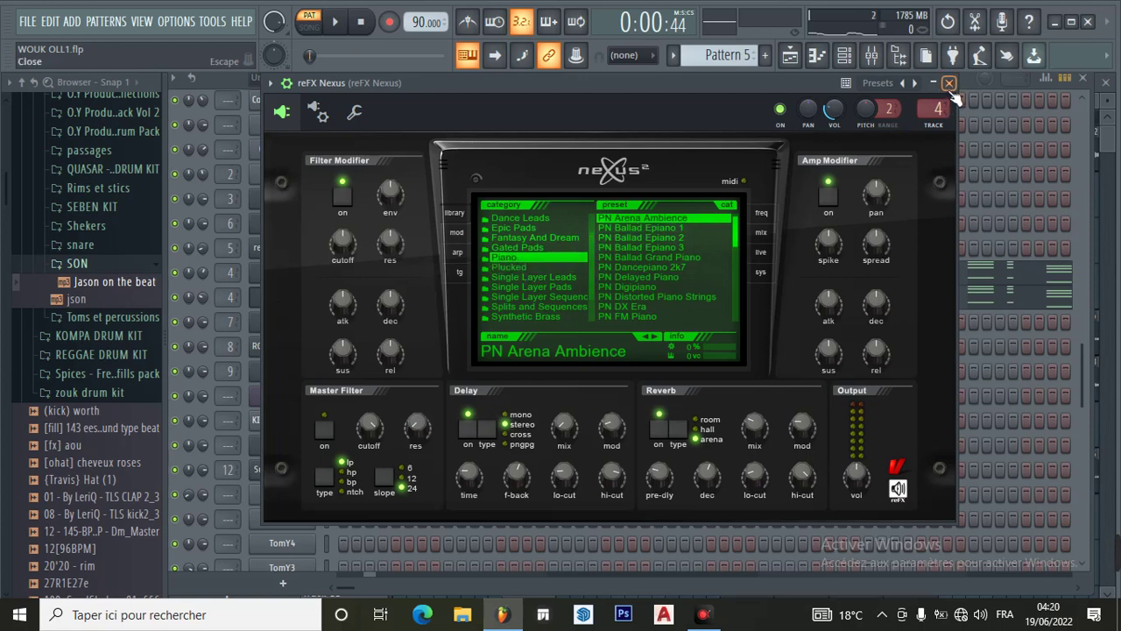
Solo the Purity #4 channel, show its Pattern 5 notes in the piano roll, and play them before pausing.
{"action": "right_click", "coordinate": [178, 274]}
{"action": "left_click", "coordinate": [188, 279]}
{"action": "left_click", "coordinate": [368, 272]}
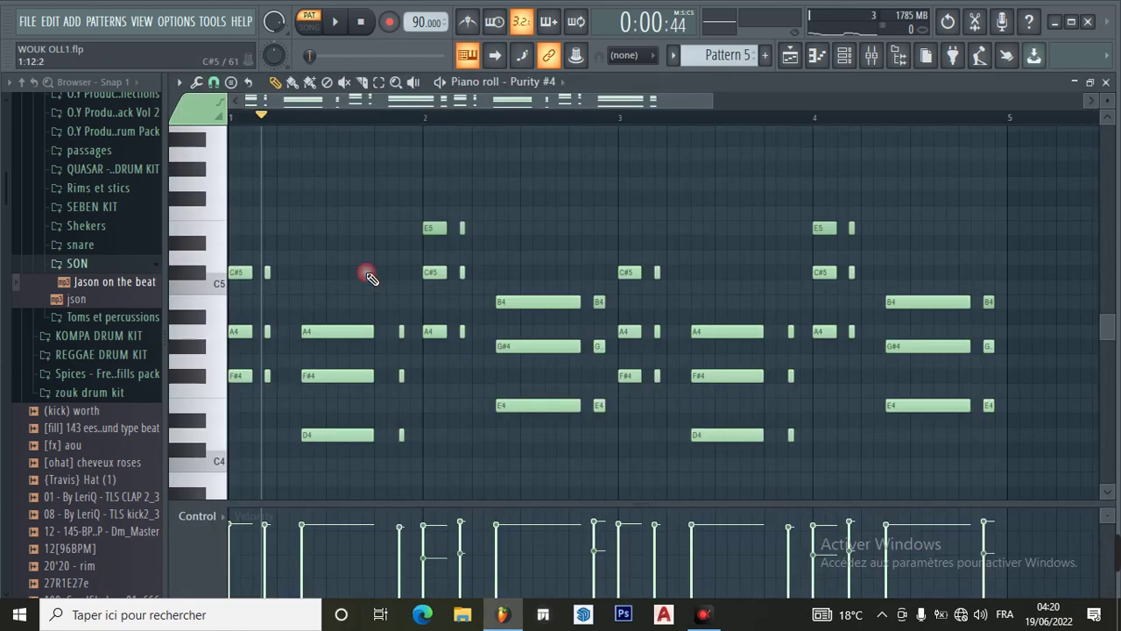
{"action": "scroll", "coordinate": [369, 277], "scroll_direction": "down", "scroll_amount": 2}
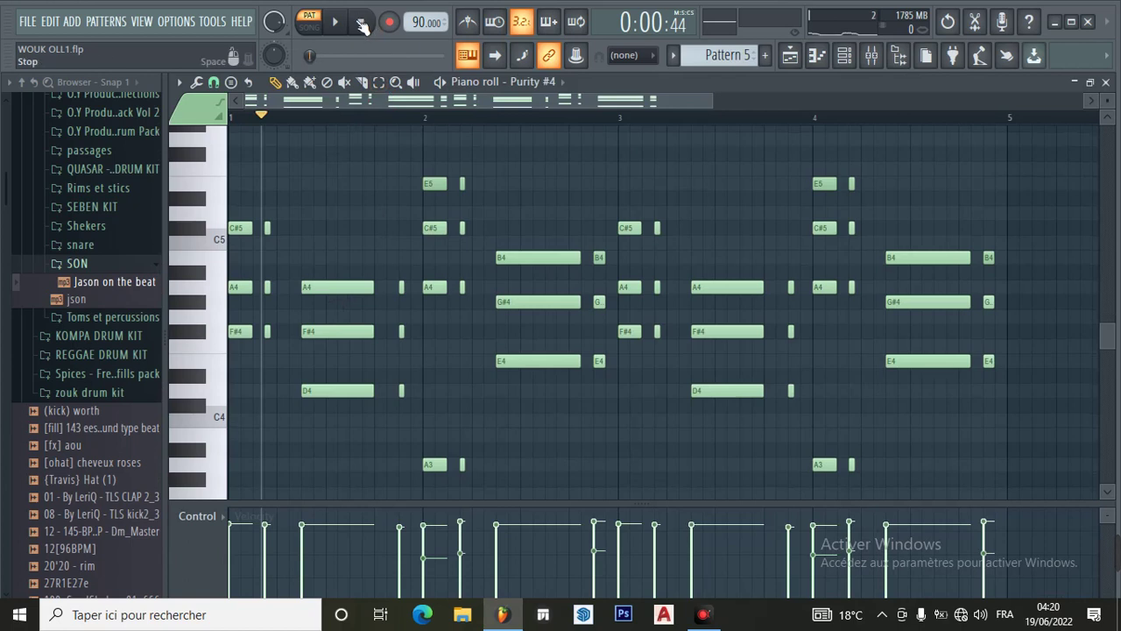
{"action": "left_click", "coordinate": [334, 22]}
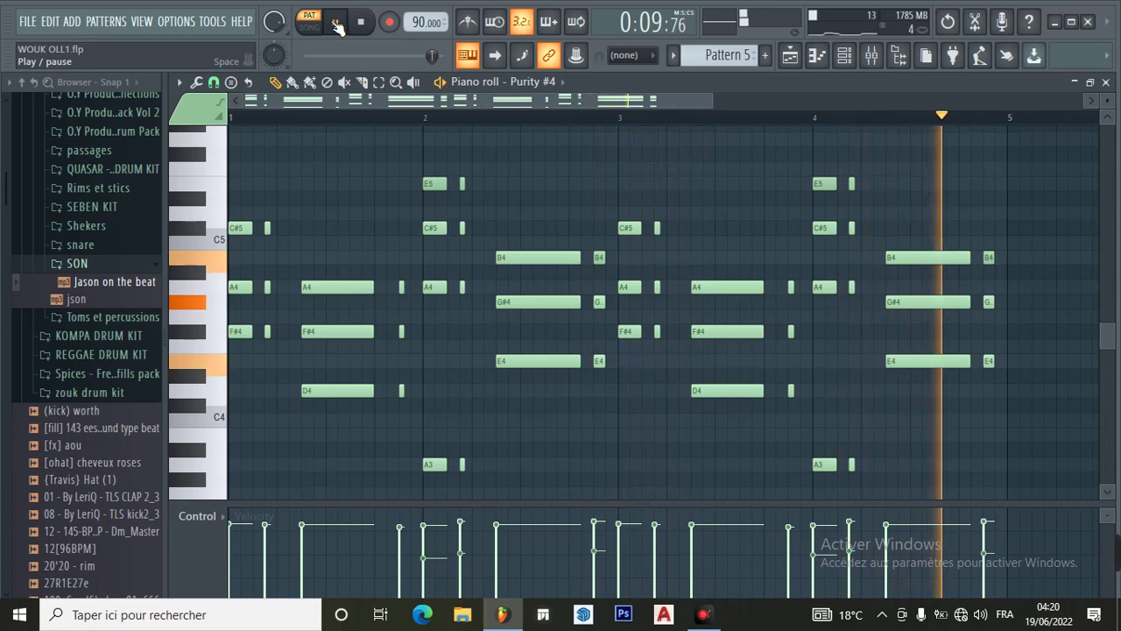
{"action": "left_click", "coordinate": [336, 25]}
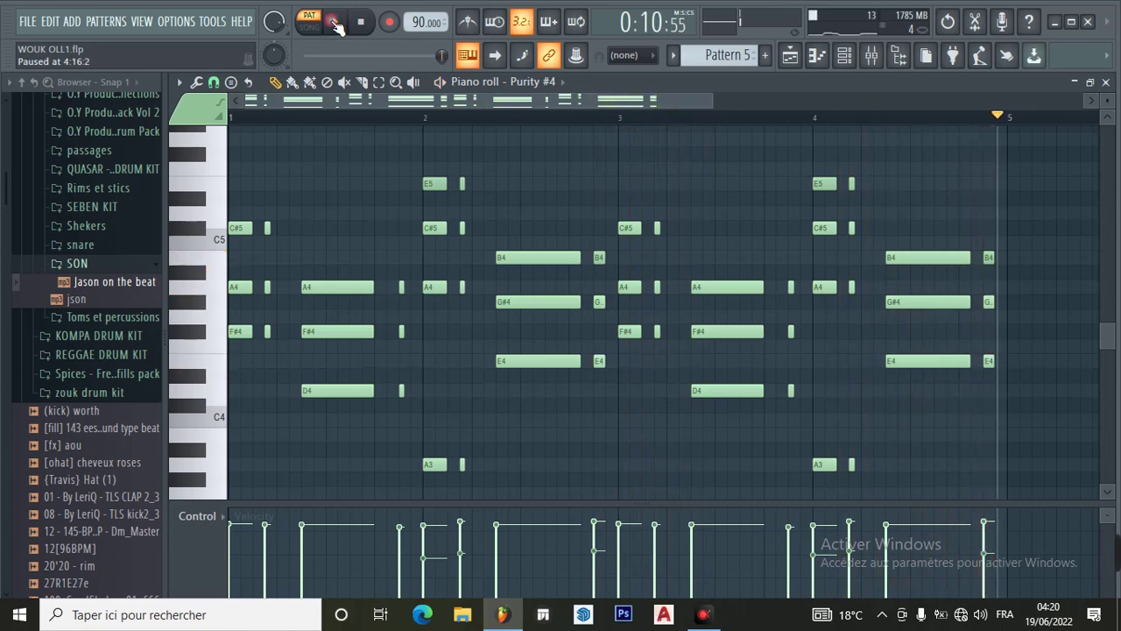
Return to the channel rack, solo the reFX Nexus channel and open its Pattern 5 notes in the piano roll.
{"action": "left_click", "coordinate": [845, 55]}
{"action": "left_click", "coordinate": [692, 107]}
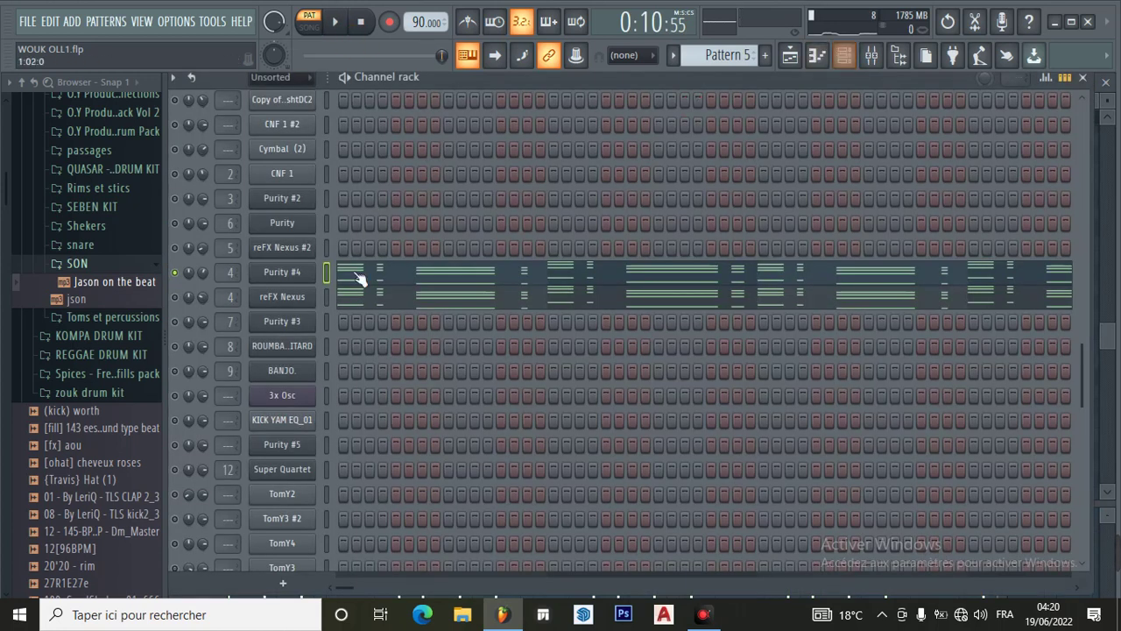
{"action": "right_click", "coordinate": [174, 297]}
{"action": "left_click", "coordinate": [193, 305]}
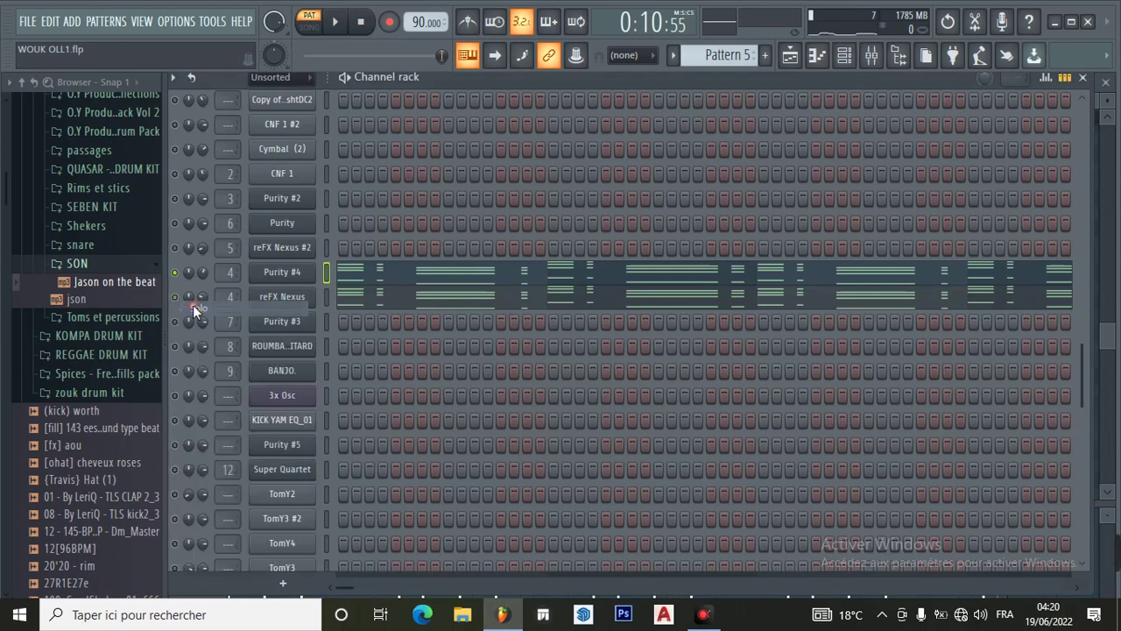
{"action": "left_click", "coordinate": [364, 299]}
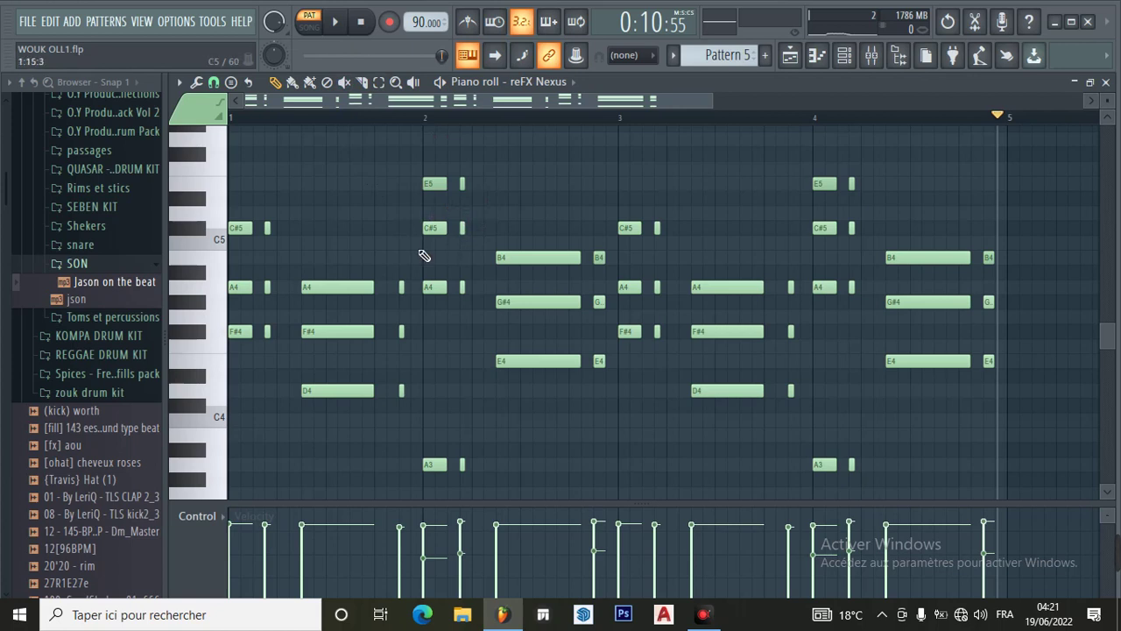
Examine the high and low chord notes of the reFX Nexus channel and play them.
{"action": "scroll", "coordinate": [453, 261], "scroll_direction": "down", "scroll_amount": 3}
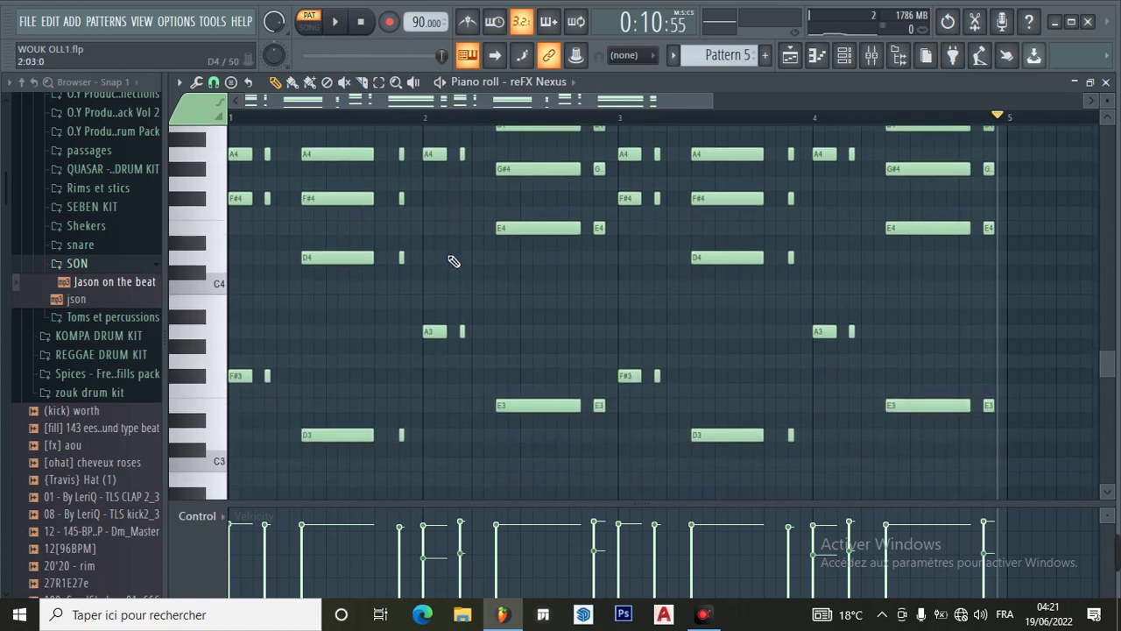
{"action": "scroll", "coordinate": [455, 237], "scroll_direction": "up", "scroll_amount": 3}
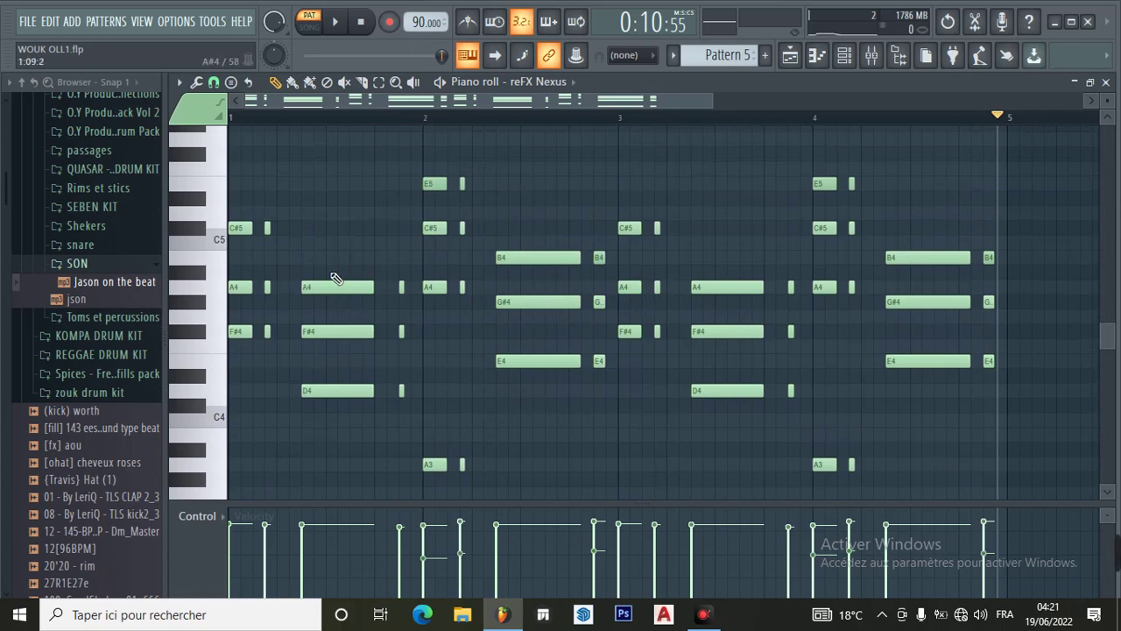
{"action": "scroll", "coordinate": [554, 291], "scroll_direction": "down", "scroll_amount": 3}
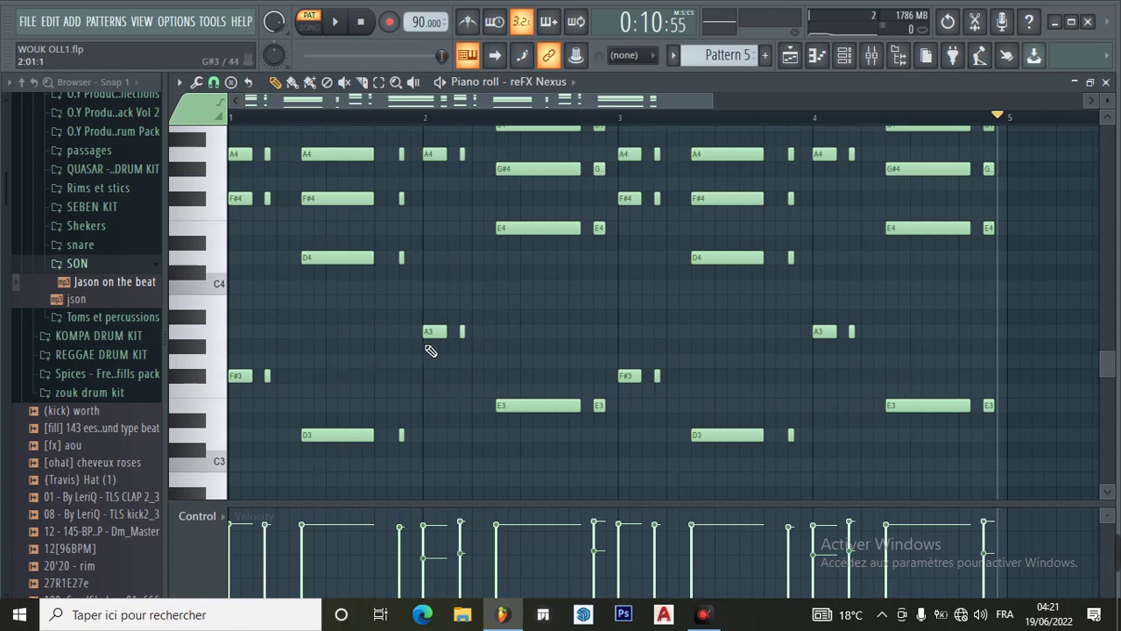
{"action": "scroll", "coordinate": [452, 345], "scroll_direction": "up", "scroll_amount": 3}
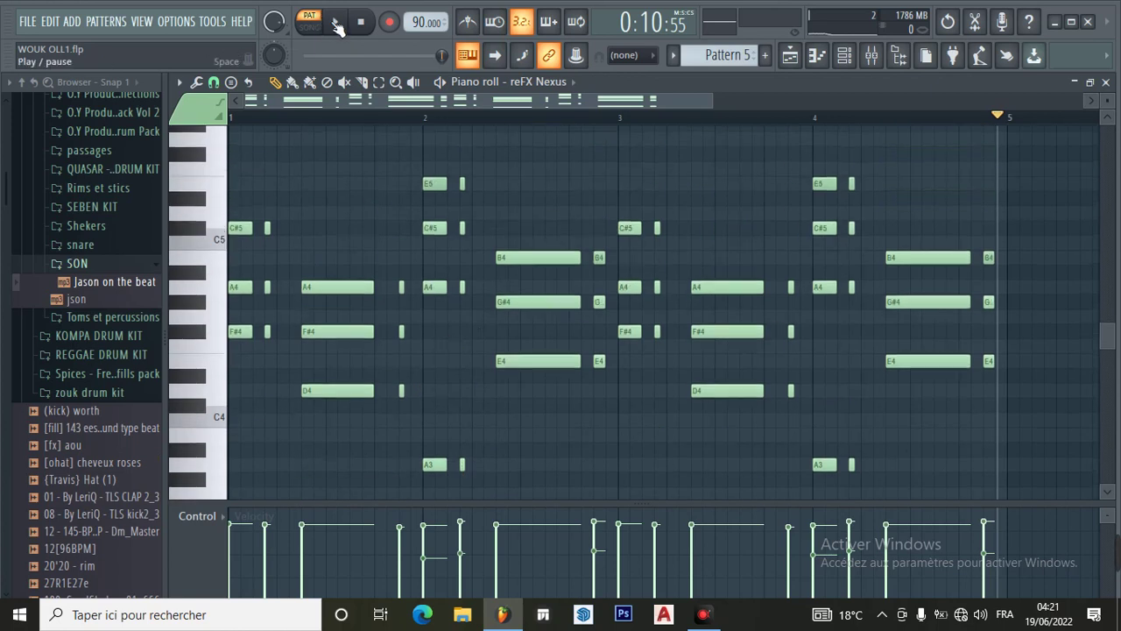
{"action": "left_click", "coordinate": [337, 24]}
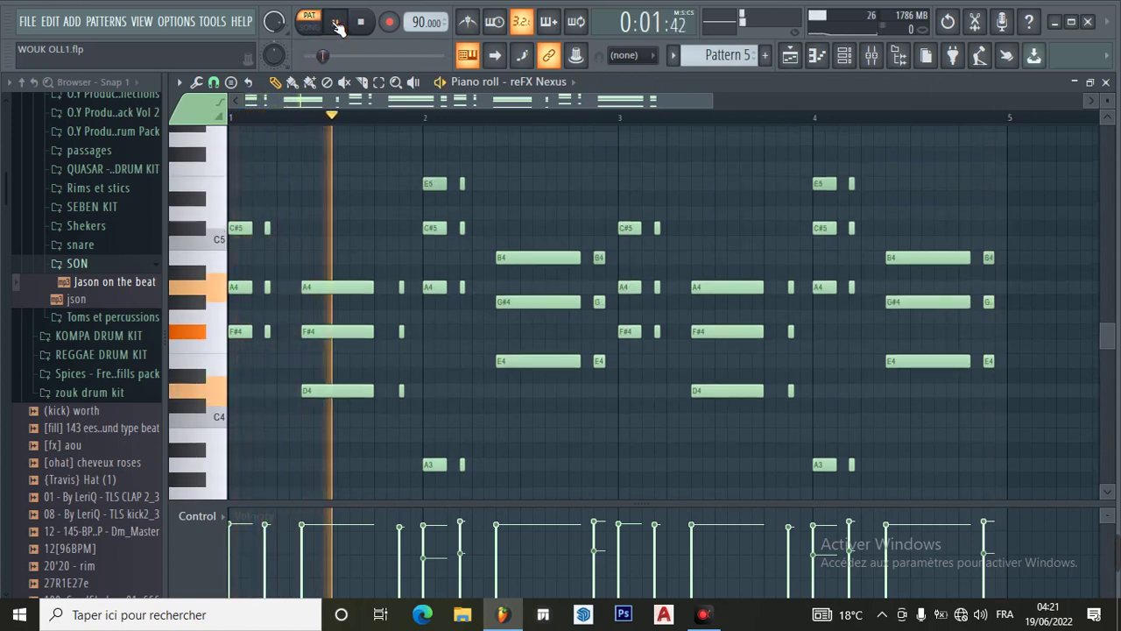
View the PN Arena Ambience preset of the reFX Nexus channel again and close the instrument window.
{"action": "left_click", "coordinate": [844, 56]}
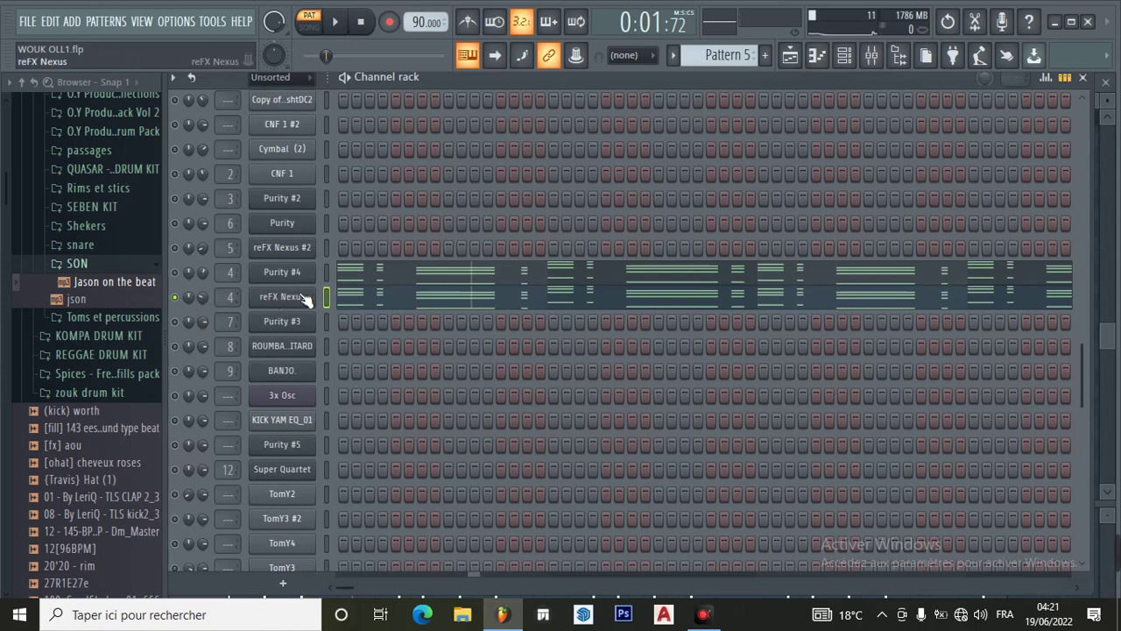
{"action": "left_click", "coordinate": [261, 296]}
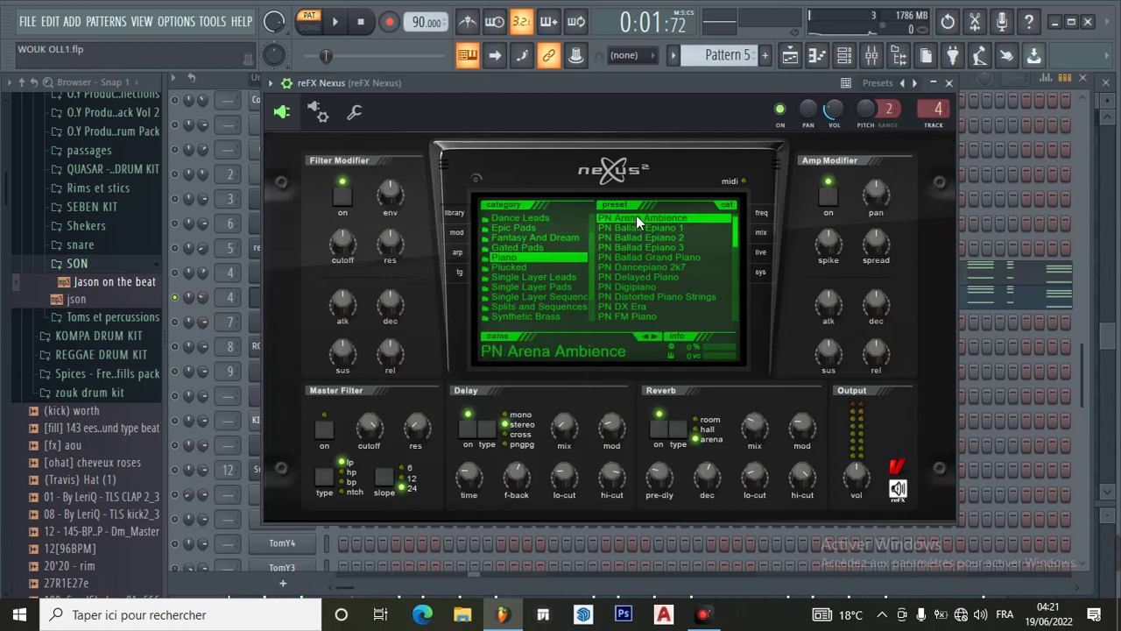
{"action": "left_click", "coordinate": [949, 82]}
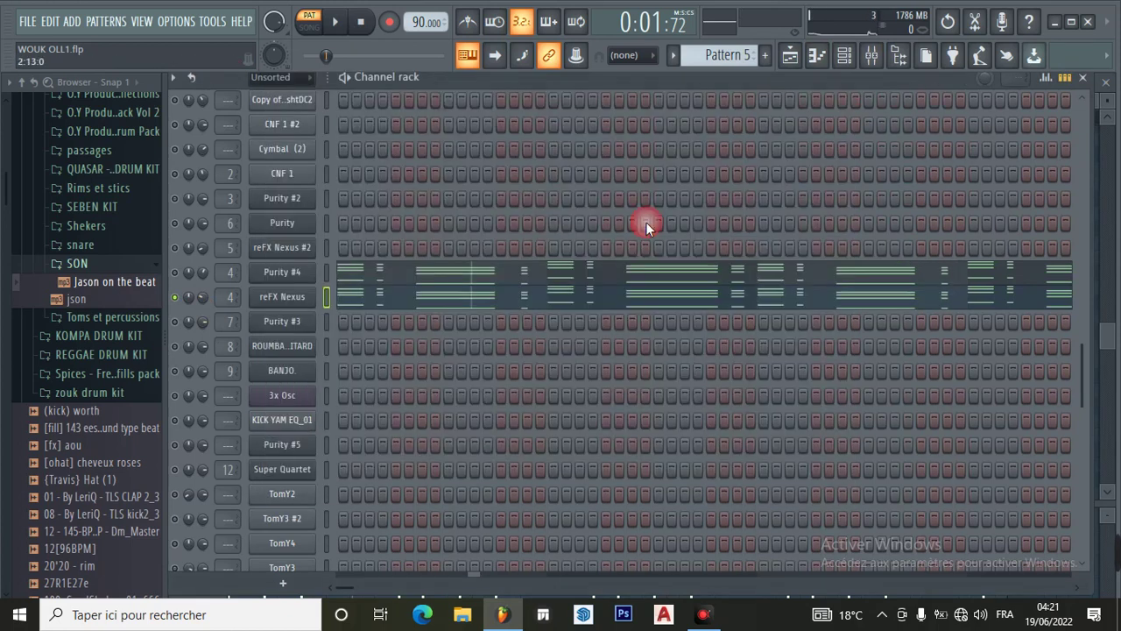
Reopen the reFX Nexus notes in the piano roll and play the soloed channel from the start while following the lower notes, then pause.
{"action": "double_click", "coordinate": [571, 298]}
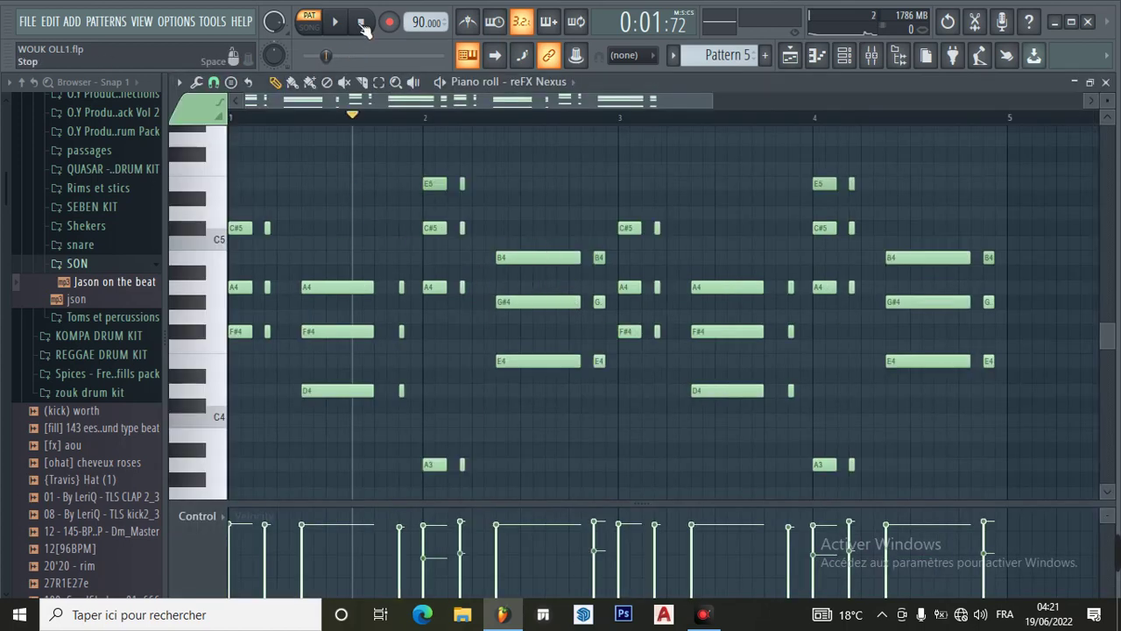
{"action": "key", "text": "space"}
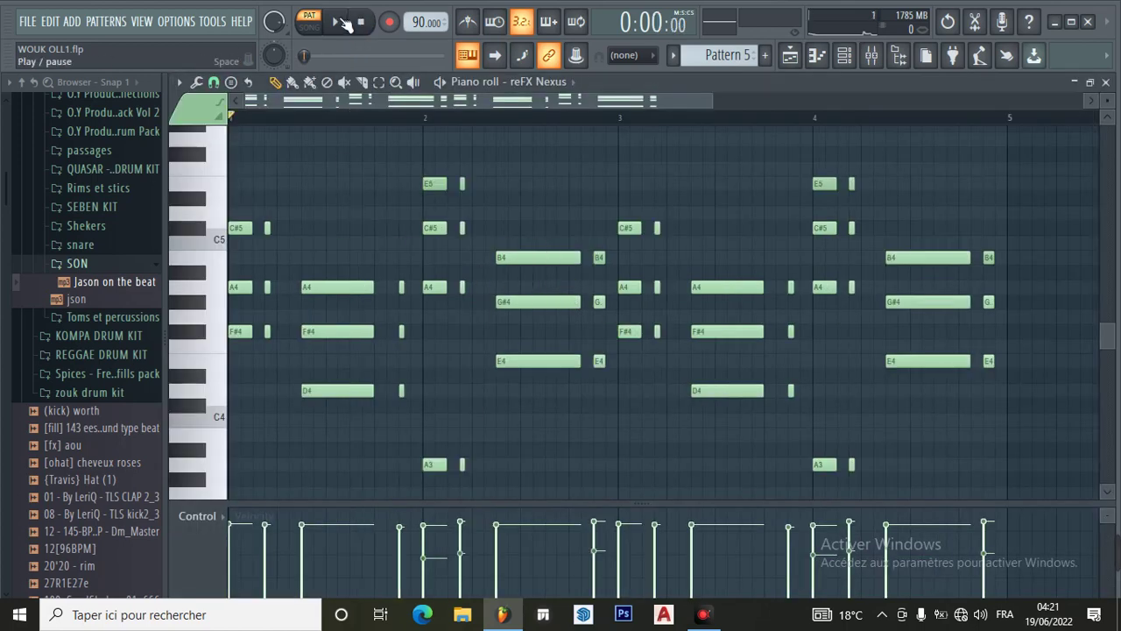
{"action": "scroll", "coordinate": [441, 198], "scroll_direction": "down", "scroll_amount": 2}
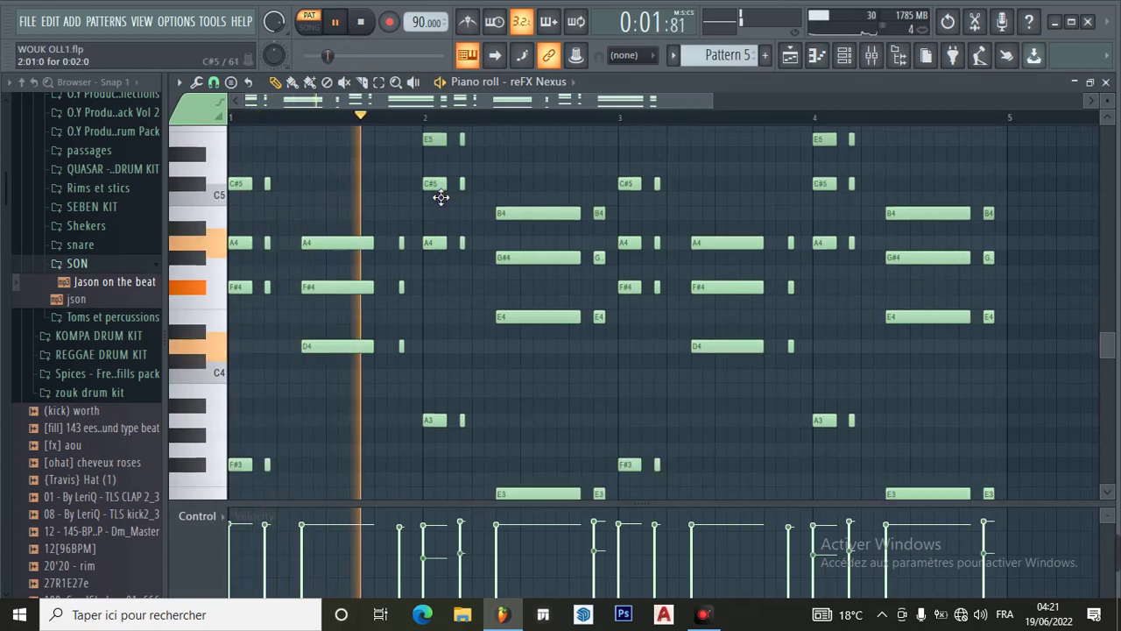
{"action": "scroll", "coordinate": [440, 198], "scroll_direction": "down", "scroll_amount": 2}
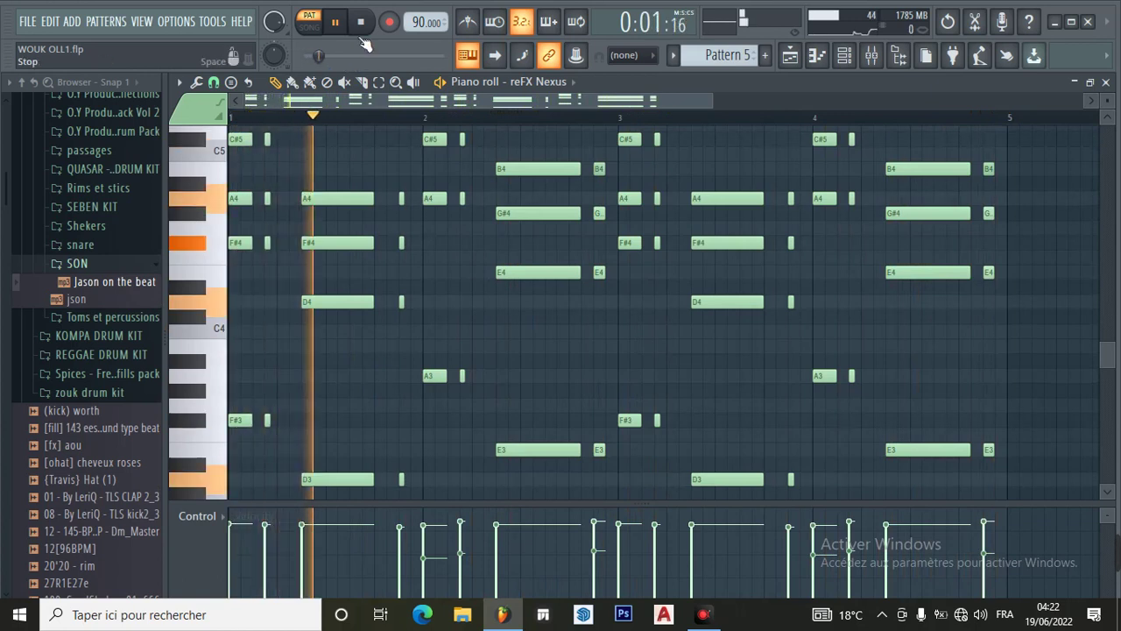
{"action": "left_click", "coordinate": [331, 21]}
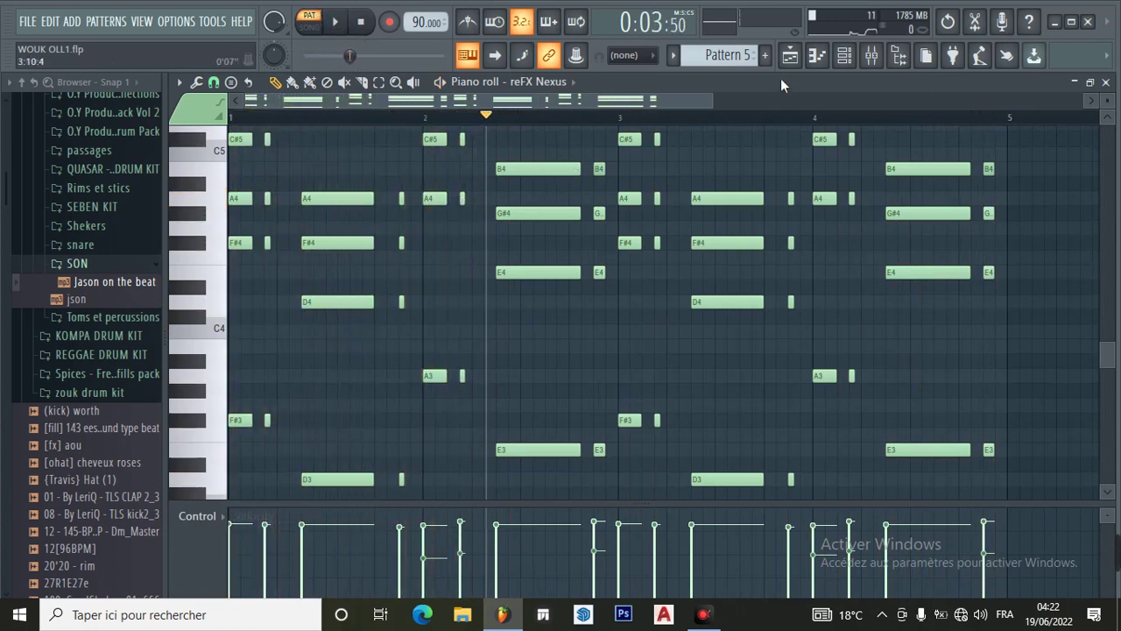
Return to the channel rack and toggle solo on the Purity #4 channel to reactivate all channels.
{"action": "left_click", "coordinate": [846, 60]}
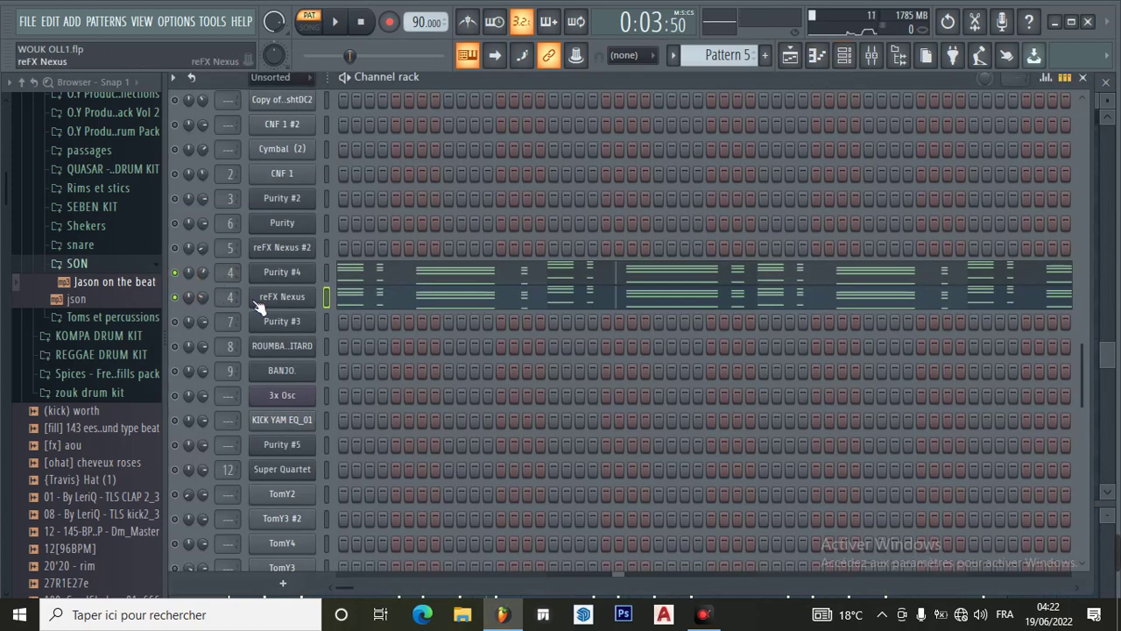
{"action": "left_click", "coordinate": [176, 273]}
{"action": "right_click", "coordinate": [176, 272]}
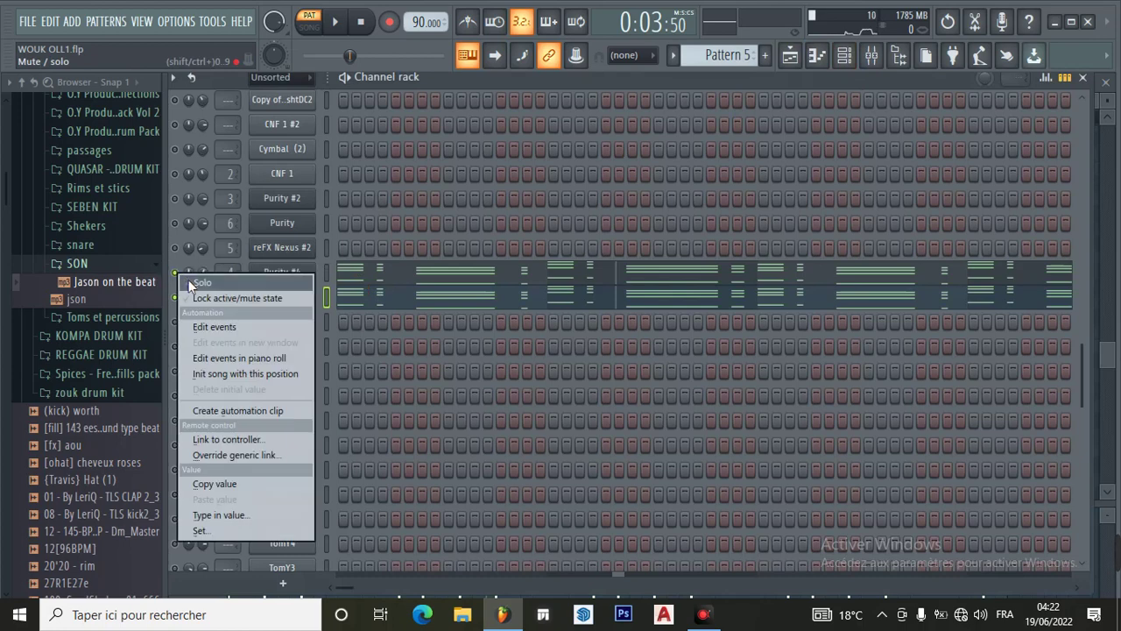
{"action": "left_click", "coordinate": [190, 285]}
{"action": "right_click", "coordinate": [176, 273]}
{"action": "left_click", "coordinate": [187, 281]}
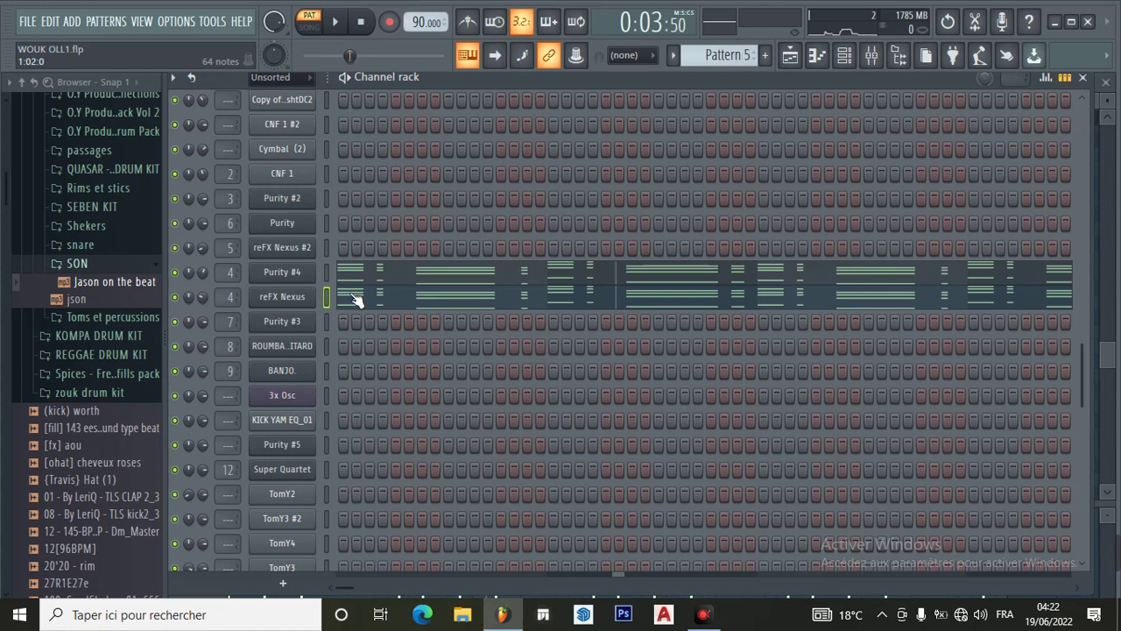
Play Pattern 5 with Purity #4 and reFX Nexus sounding together, then stop playback.
{"action": "left_click", "coordinate": [351, 296]}
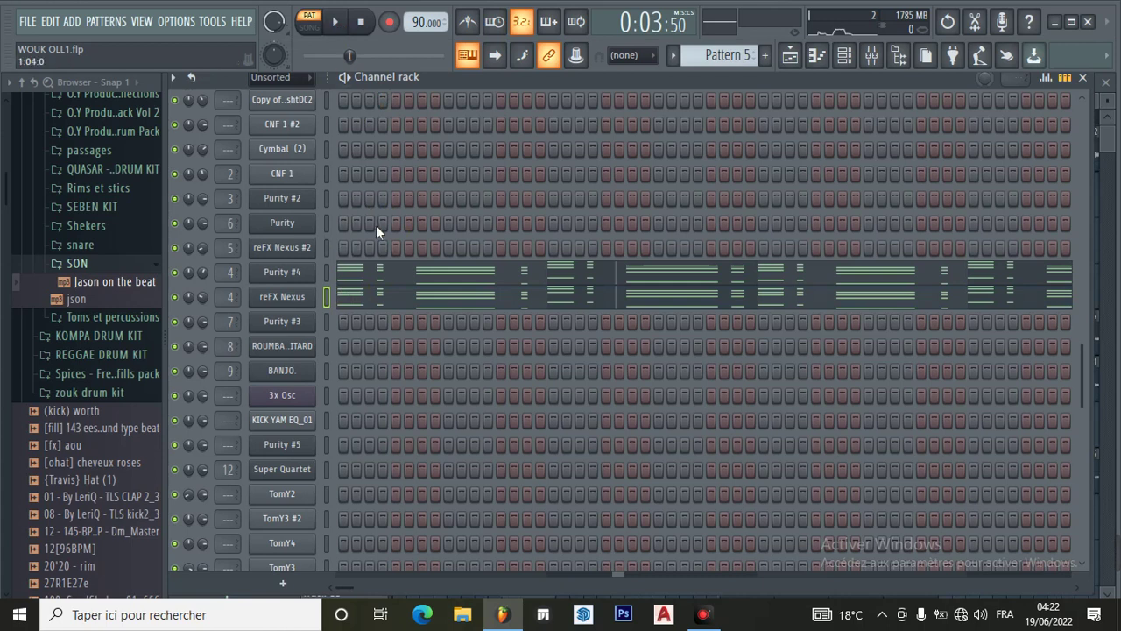
{"action": "left_click", "coordinate": [334, 22]}
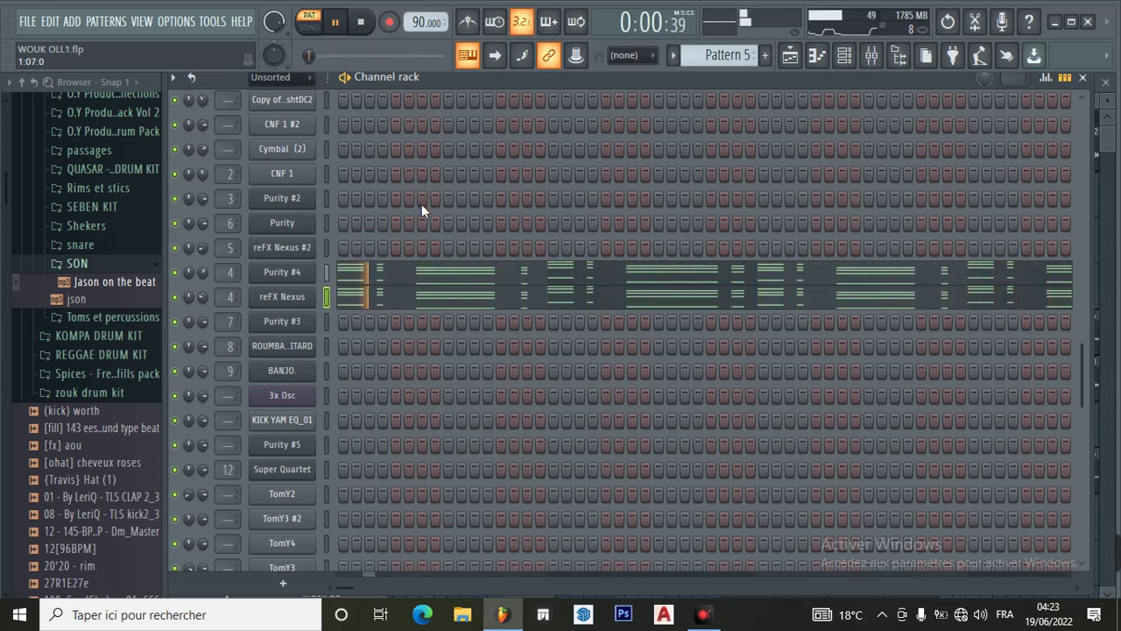
{"action": "key", "text": "space"}
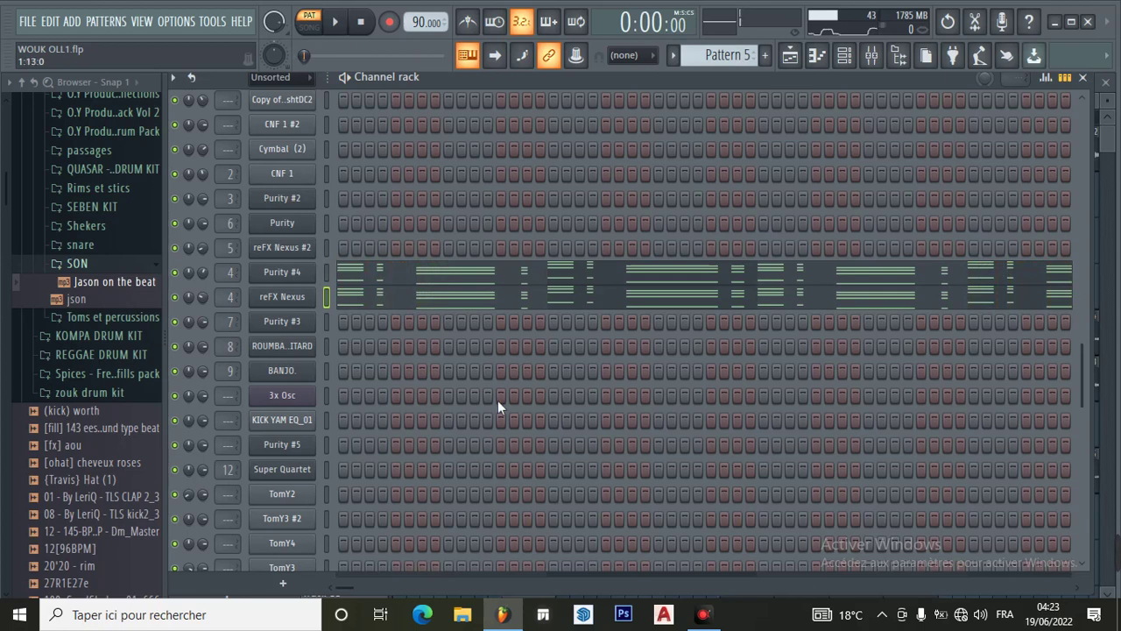
Select Pattern 6 from the playlist and view the preset loaded in its Purity #3 channel, closing the instrument window.
{"action": "left_click", "coordinate": [790, 56]}
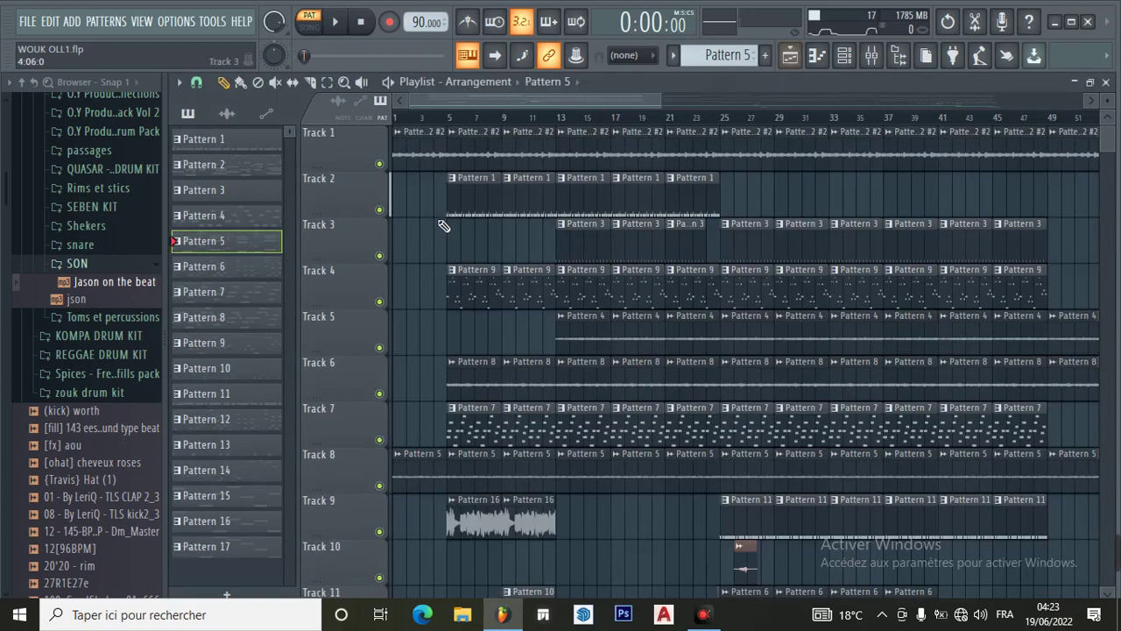
{"action": "left_click", "coordinate": [250, 268]}
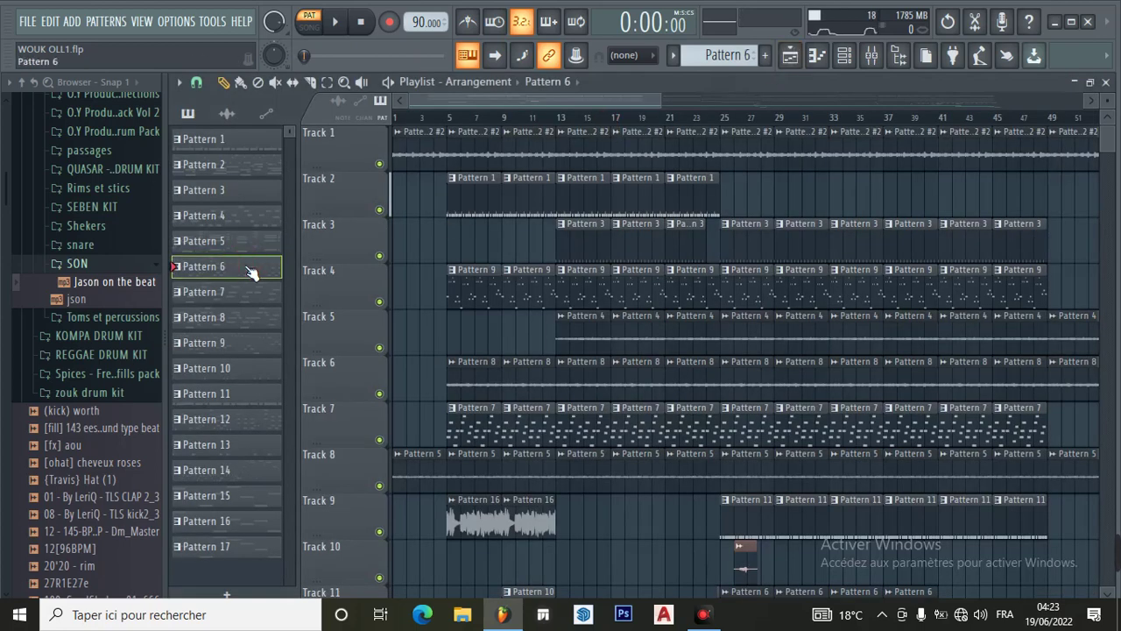
{"action": "left_click", "coordinate": [844, 55]}
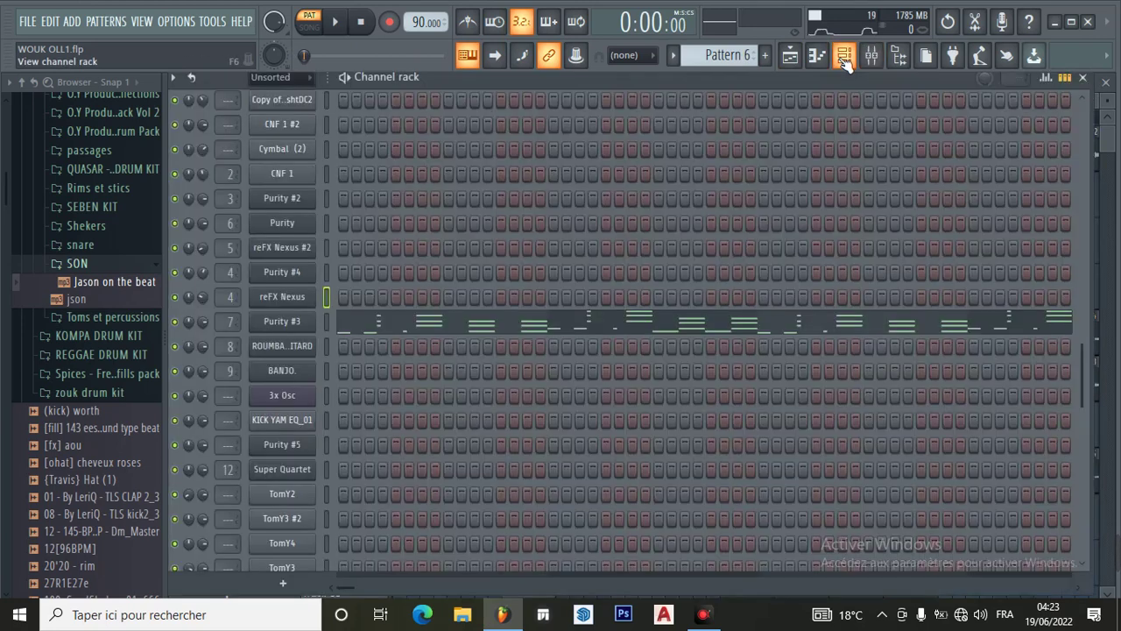
{"action": "left_click", "coordinate": [277, 324]}
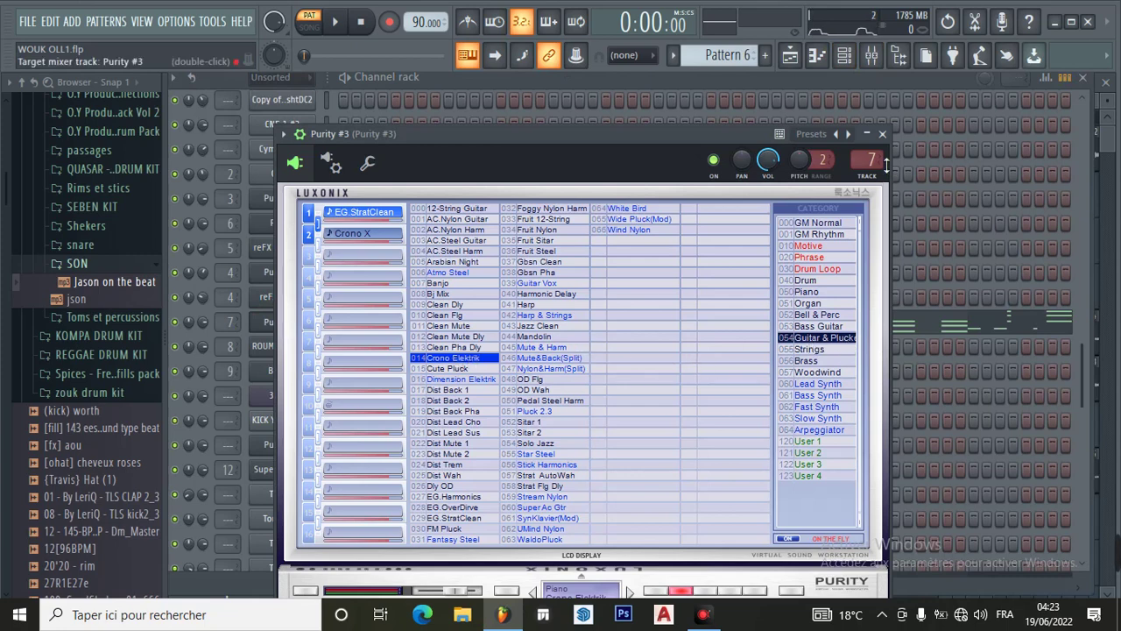
{"action": "left_click", "coordinate": [882, 134]}
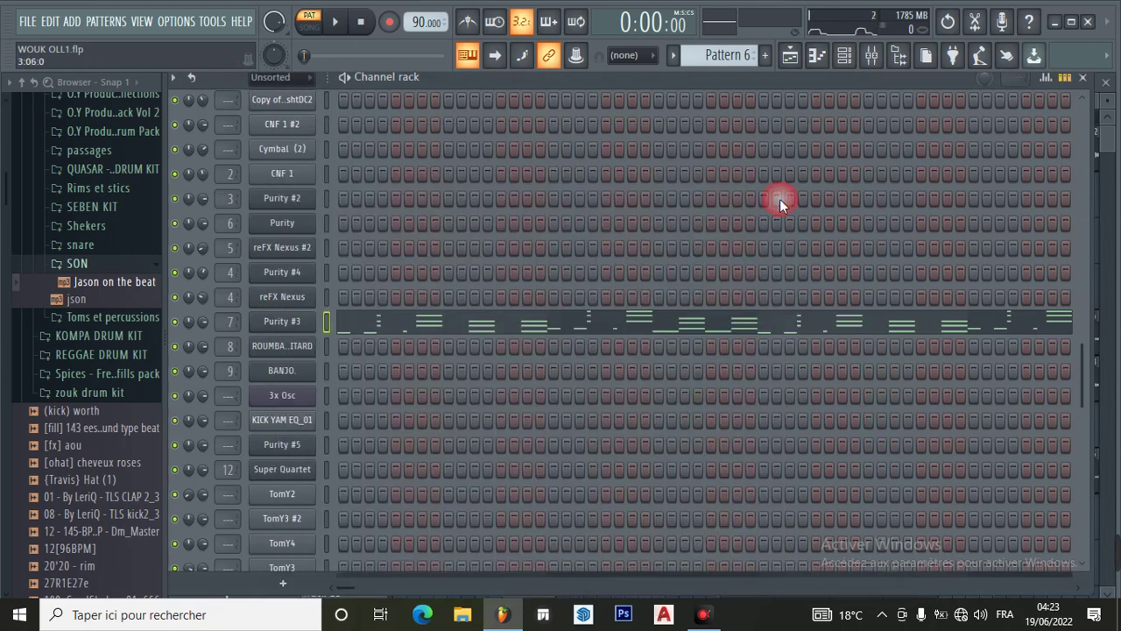
Open the Purity #3 notes of Pattern 6 in the piano roll and play them, pausing near the end of bar 4.
{"action": "left_click", "coordinate": [594, 329]}
{"action": "scroll", "coordinate": [501, 346], "scroll_direction": "up", "scroll_amount": 1}
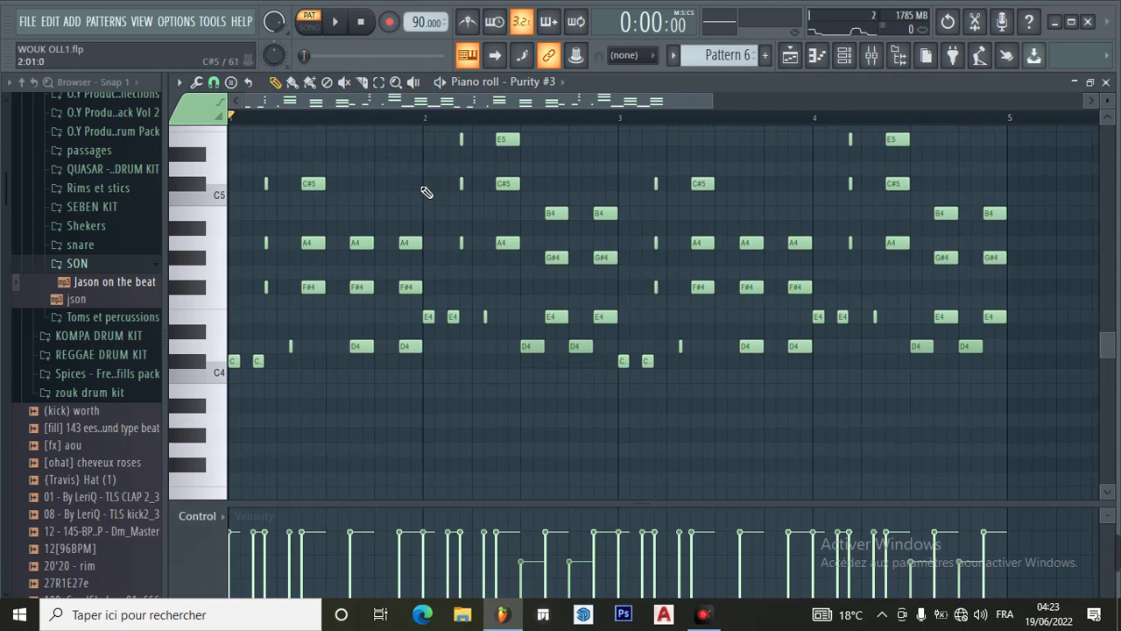
{"action": "left_click", "coordinate": [338, 27]}
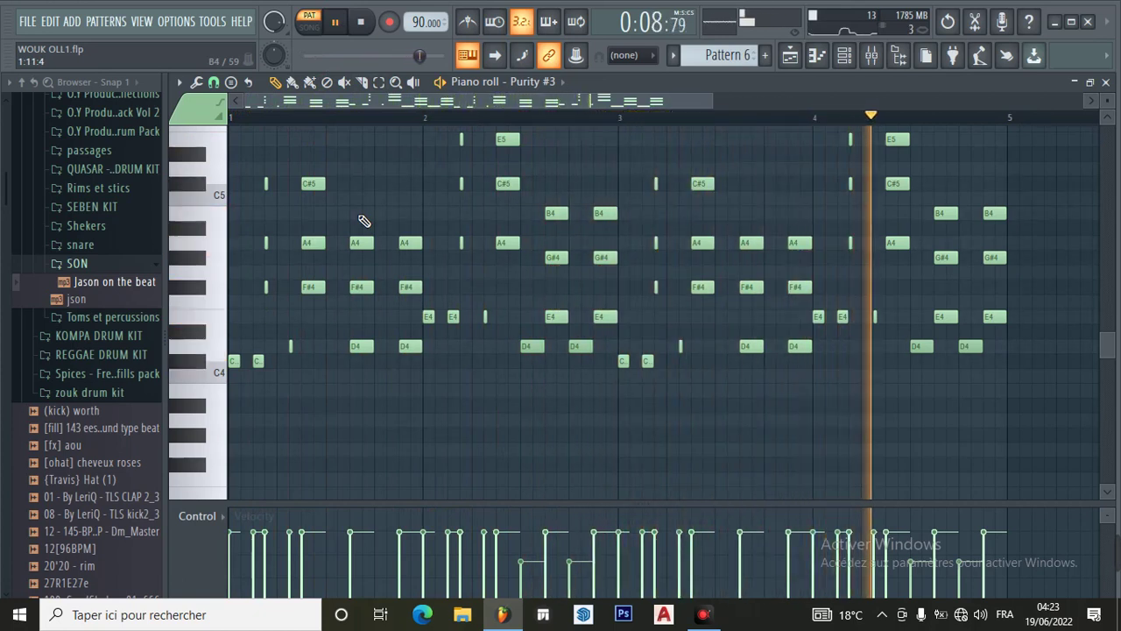
{"action": "left_click", "coordinate": [337, 25]}
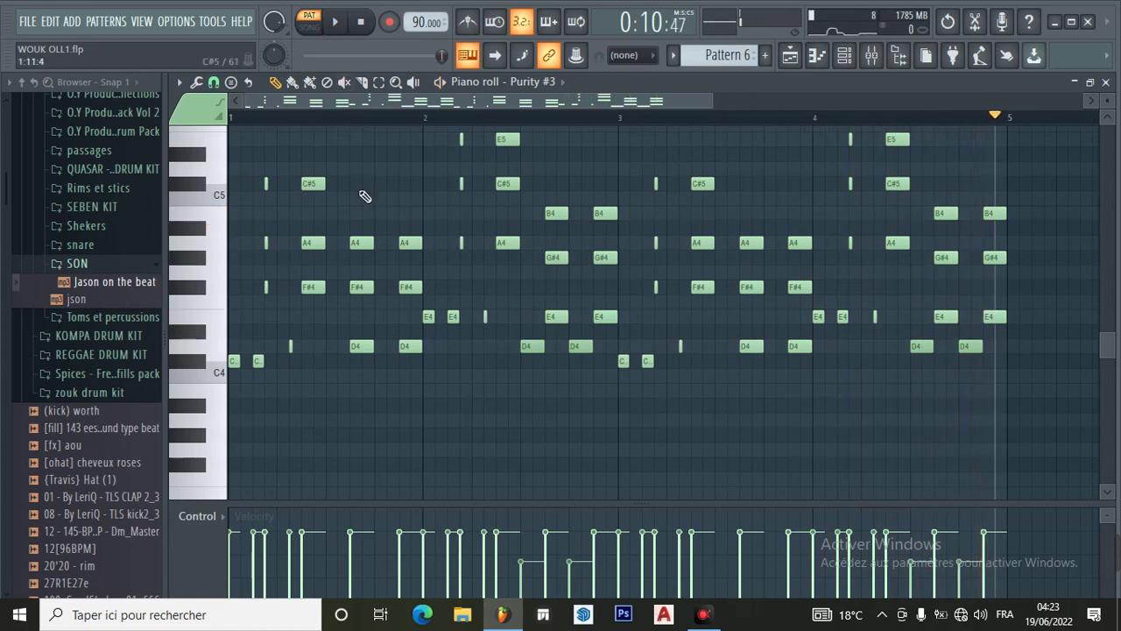
Inspect the Fruity parametric EQ 2, Fruity Stereo Shaper and Fruity Reeverb 2 effects on the Purity #3 mixer track.
{"action": "left_click", "coordinate": [844, 55]}
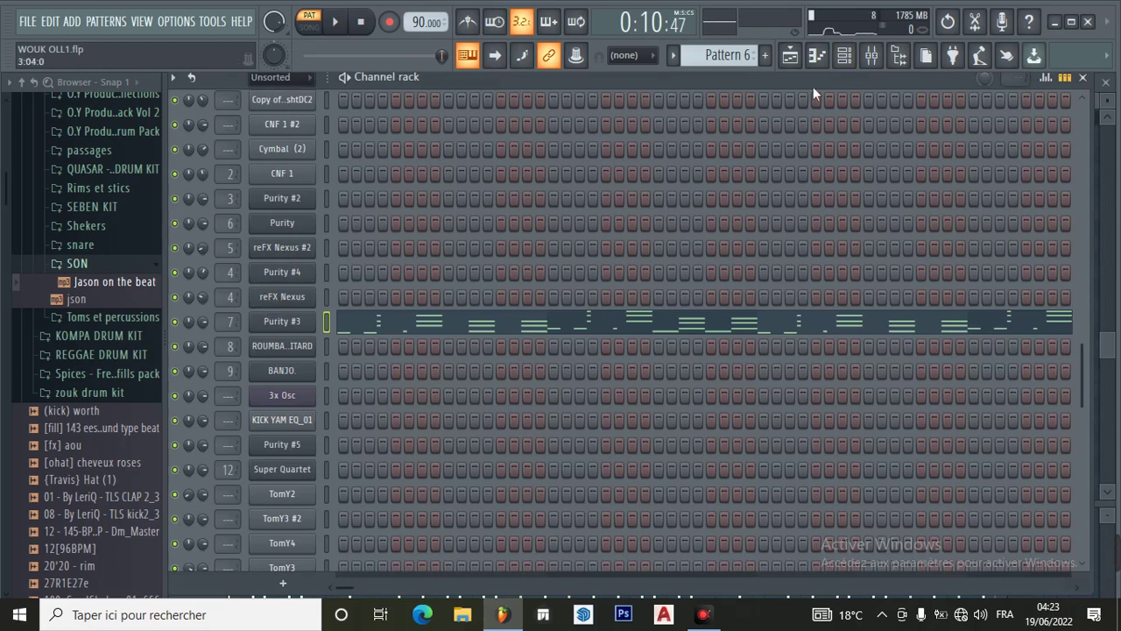
{"action": "left_click", "coordinate": [871, 55]}
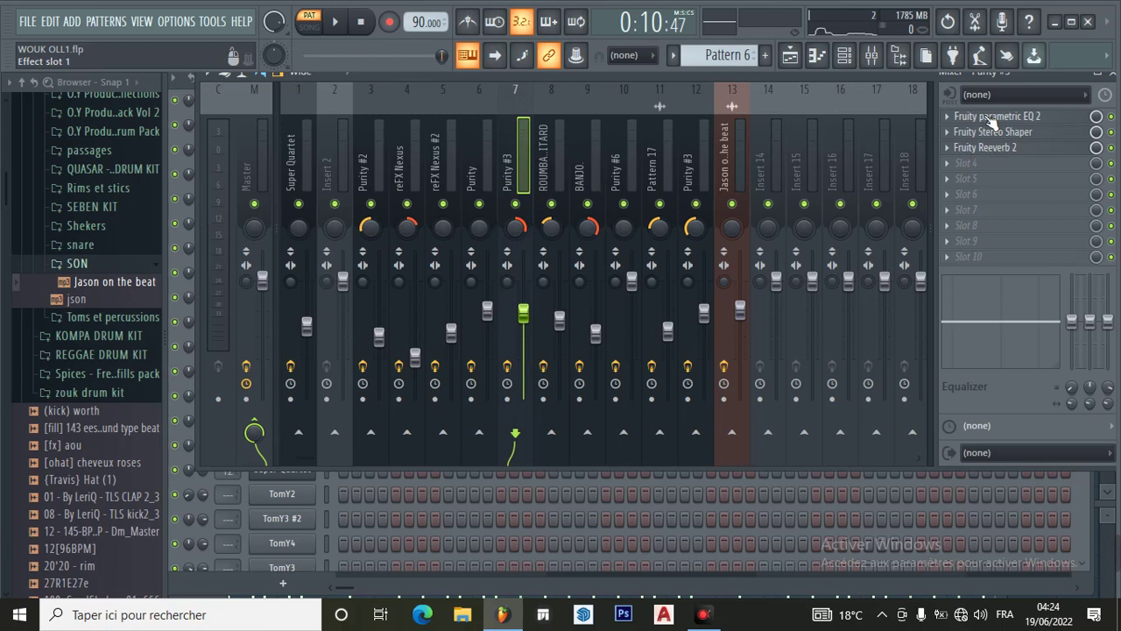
{"action": "left_click", "coordinate": [990, 118]}
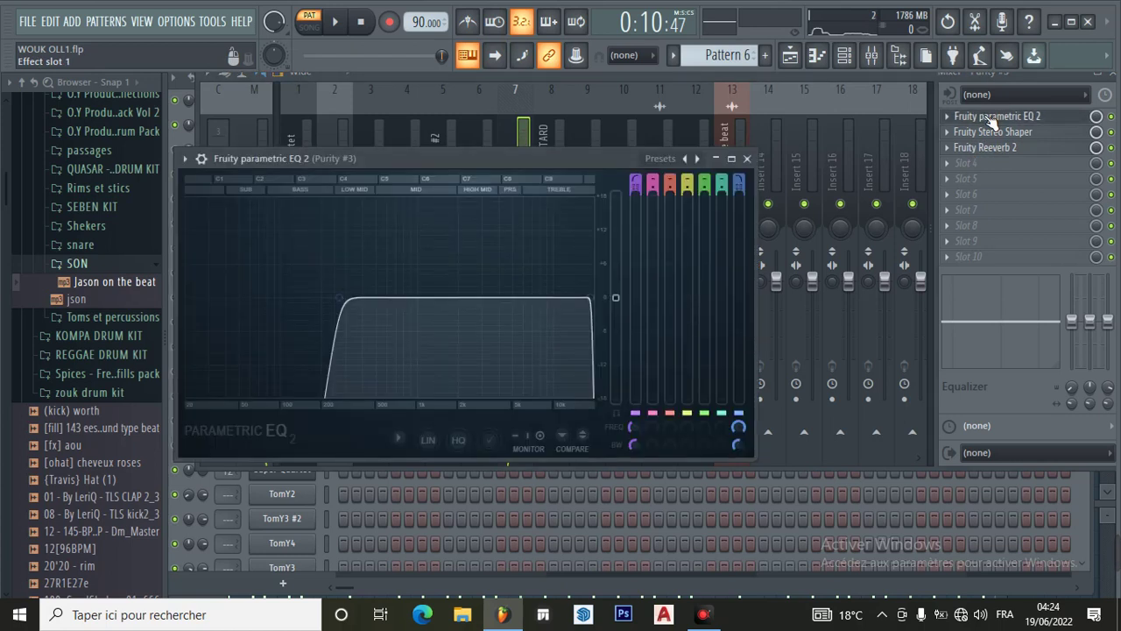
{"action": "left_click", "coordinate": [994, 131]}
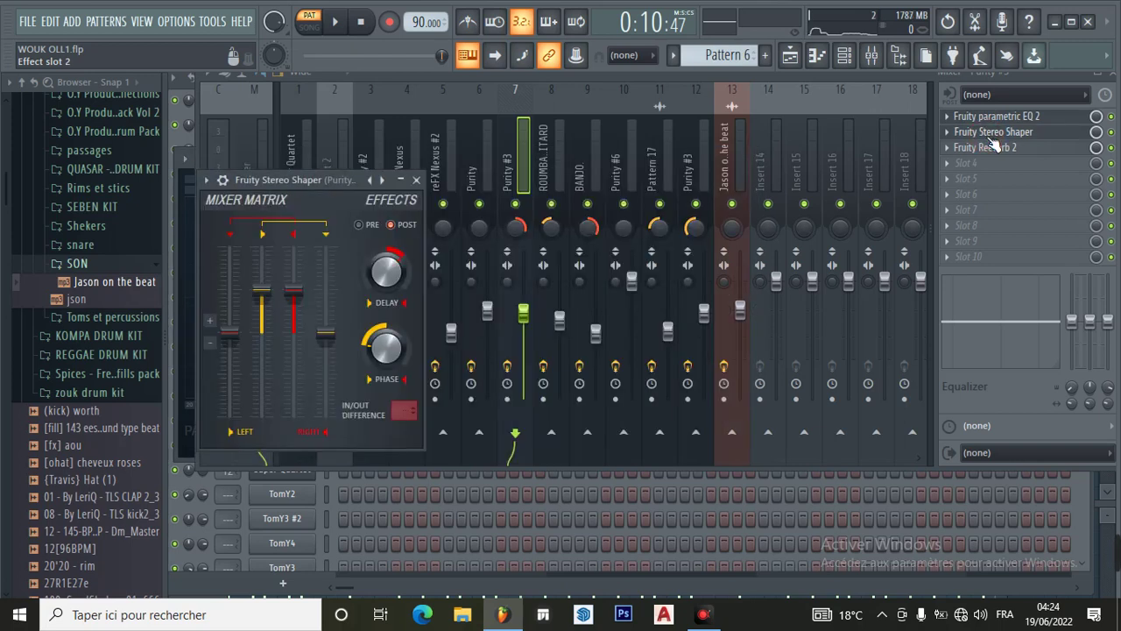
{"action": "left_click", "coordinate": [986, 147]}
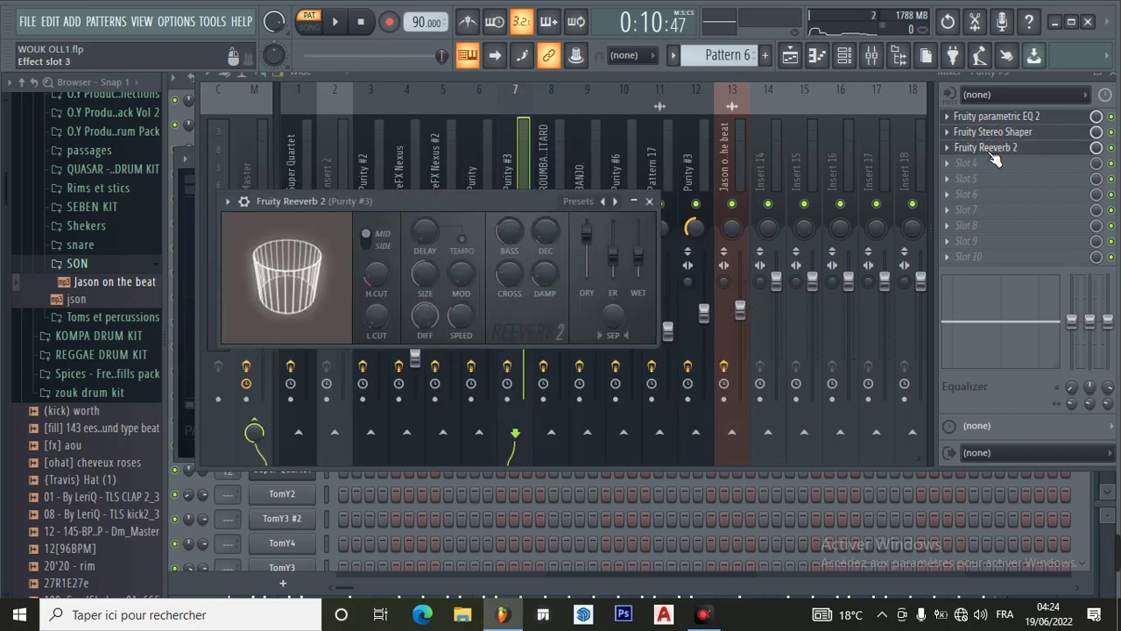
{"action": "left_click", "coordinate": [649, 202]}
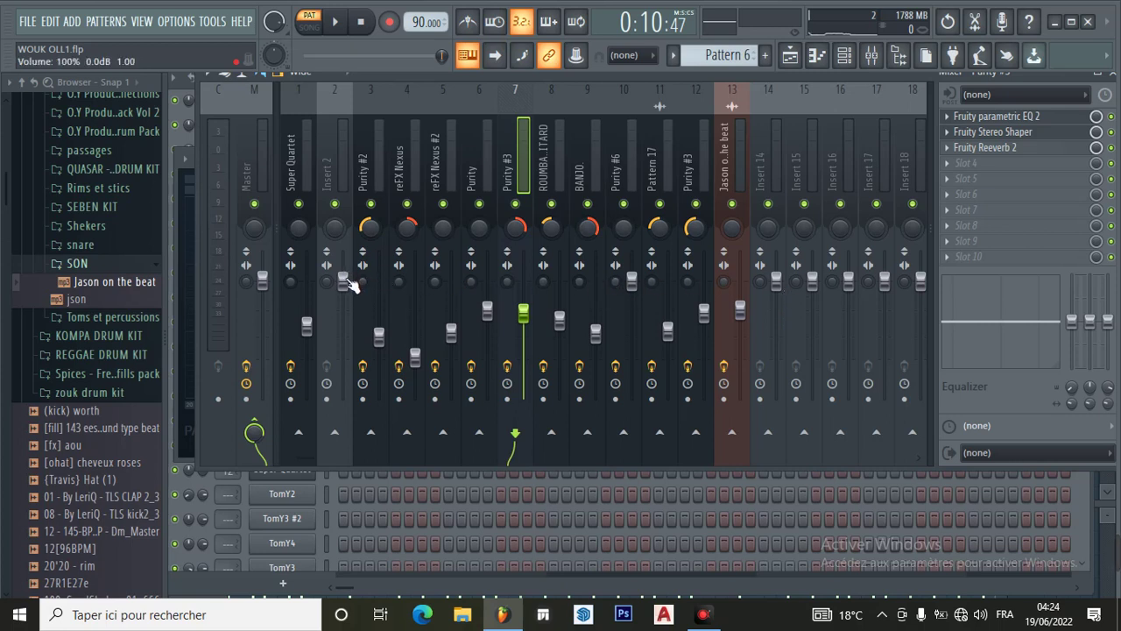
{"action": "left_click", "coordinate": [346, 281]}
{"action": "left_click_drag", "start_coordinate": [349, 286], "coordinate": [349, 284]}
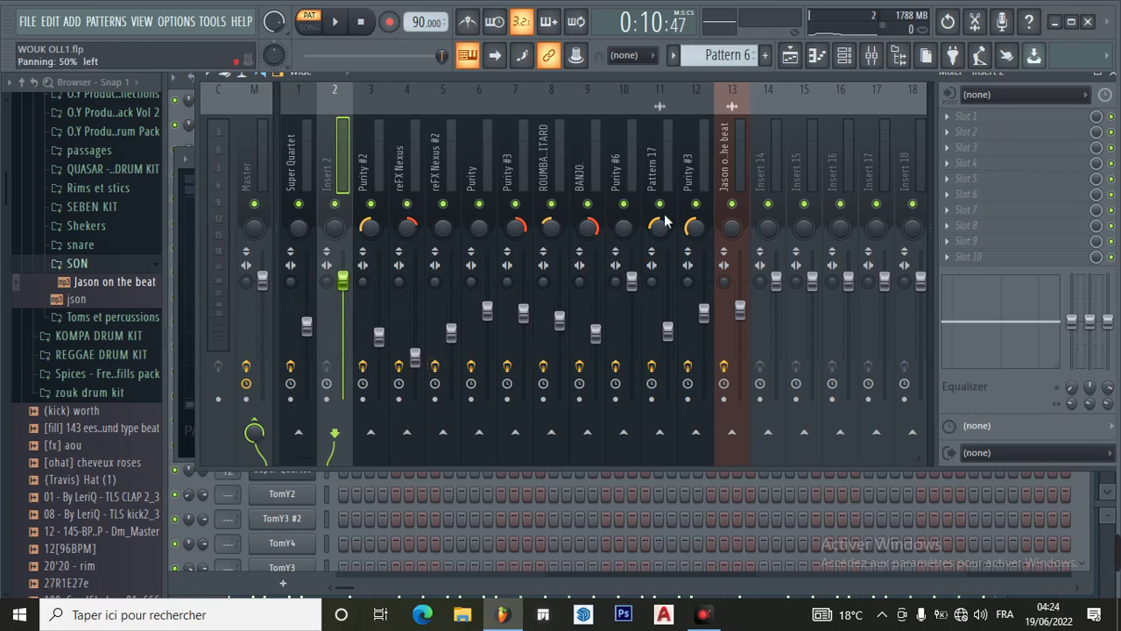
Select Pattern 7 and open its ROUMBA GUITARD channel's instrument, moving the window up so the whole Xpand!2 interface shows.
{"action": "left_click", "coordinate": [788, 61]}
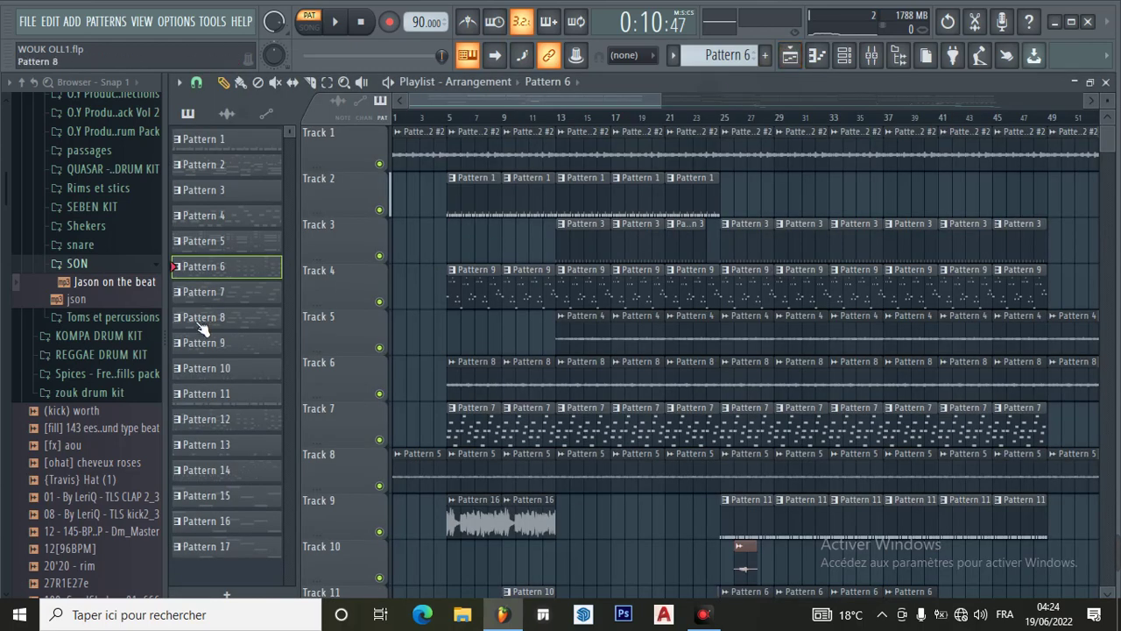
{"action": "left_click", "coordinate": [221, 293]}
{"action": "left_click", "coordinate": [870, 58]}
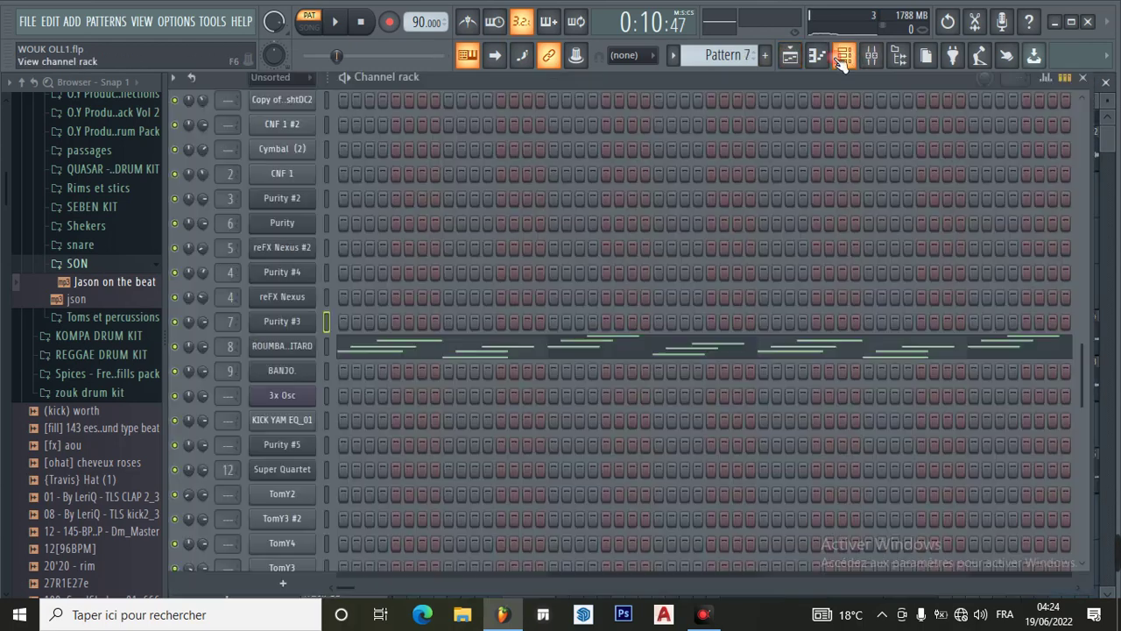
{"action": "left_click", "coordinate": [296, 355]}
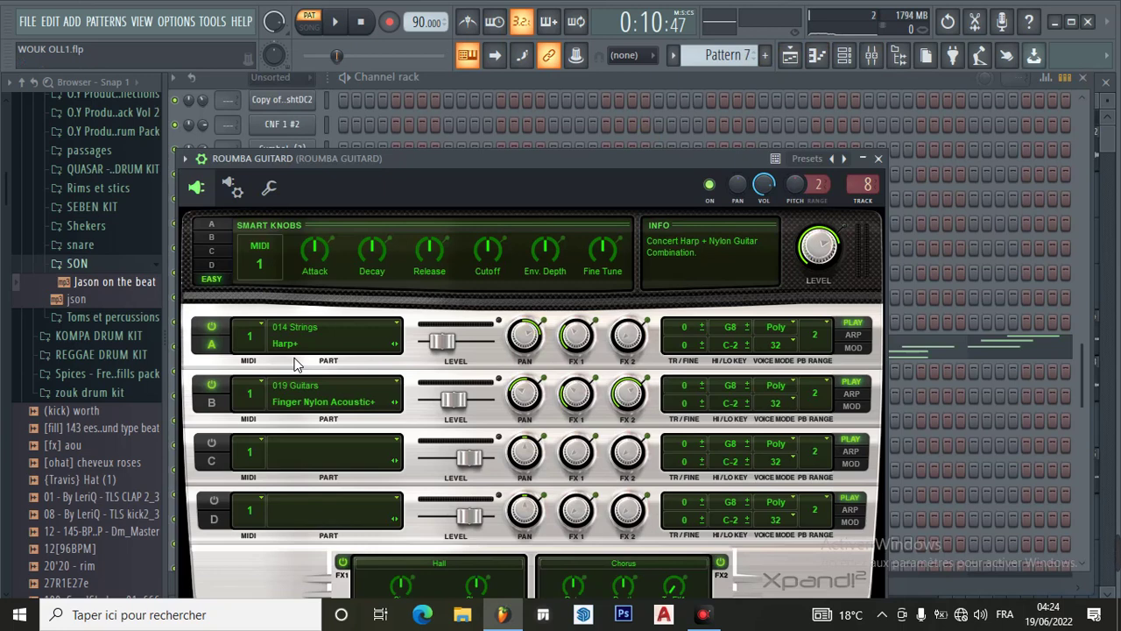
{"action": "left_click_drag", "start_coordinate": [493, 153], "coordinate": [507, 68]}
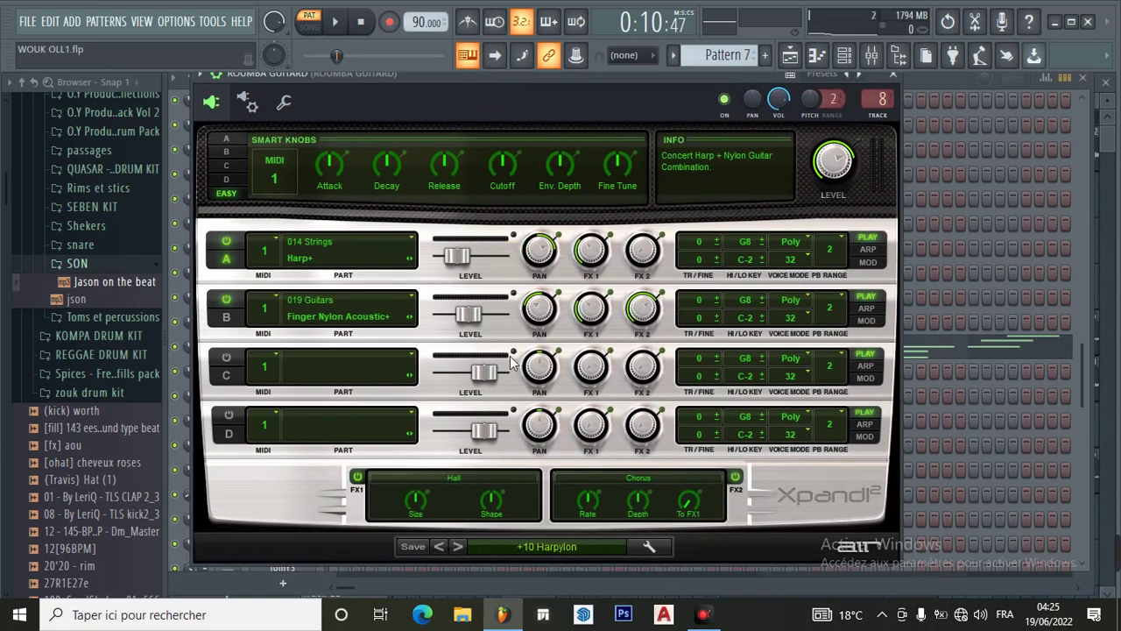
Browse the 21 Guitars presets of ROUMBA GUITARD, choose +10 Harpylon, and close the instrument window.
{"action": "left_click", "coordinate": [534, 546]}
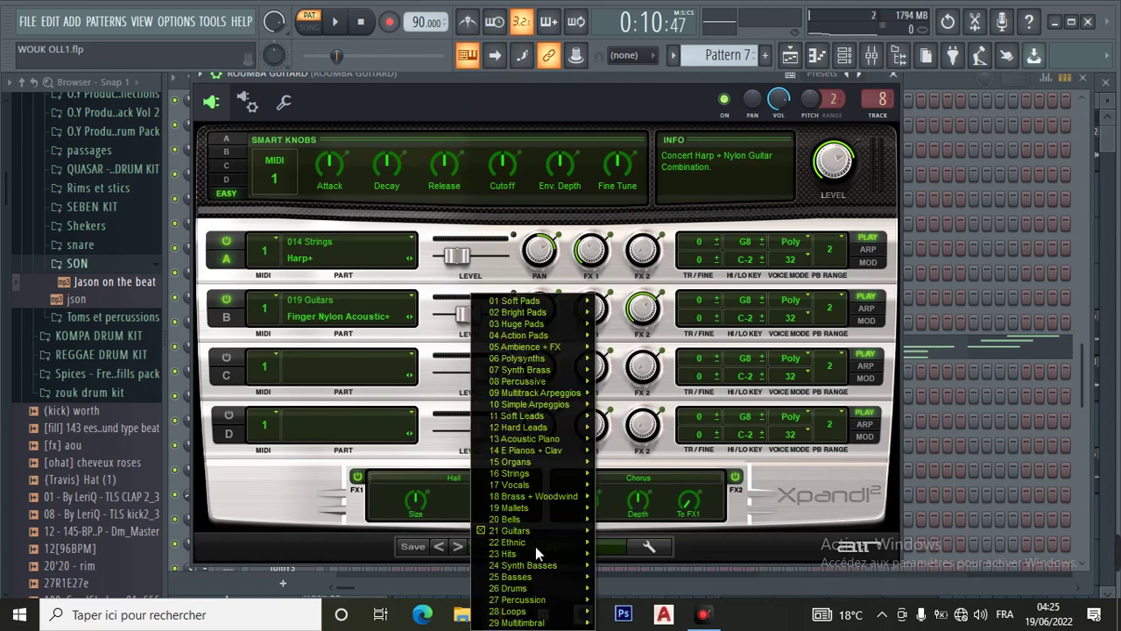
{"action": "mouse_move", "coordinate": [515, 534]}
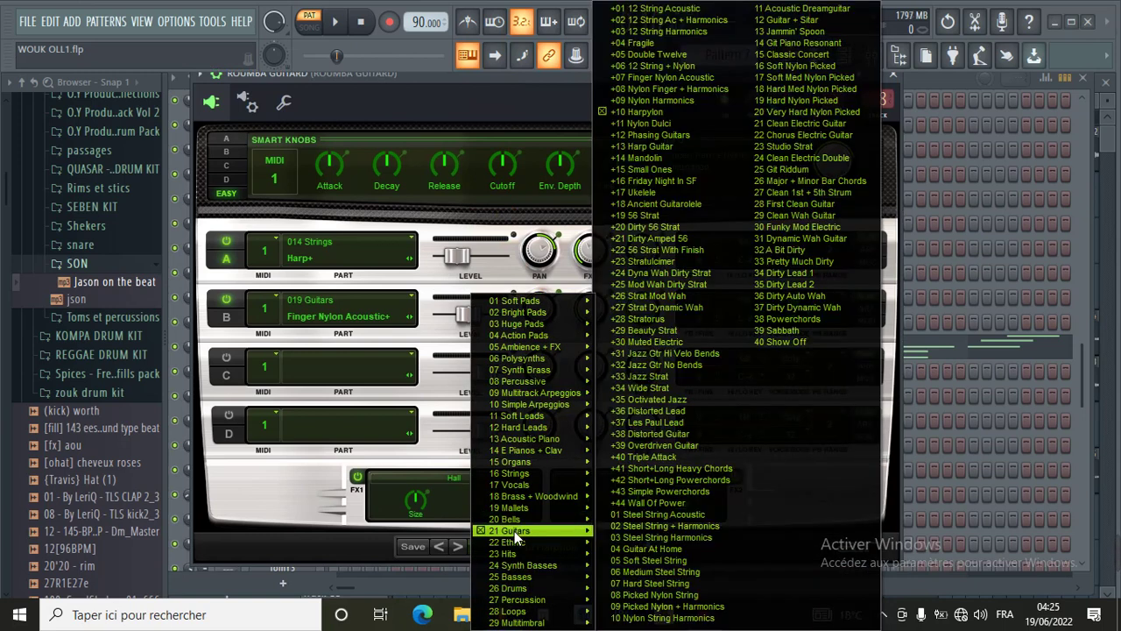
{"action": "left_click", "coordinate": [716, 461]}
{"action": "left_click", "coordinate": [550, 546]}
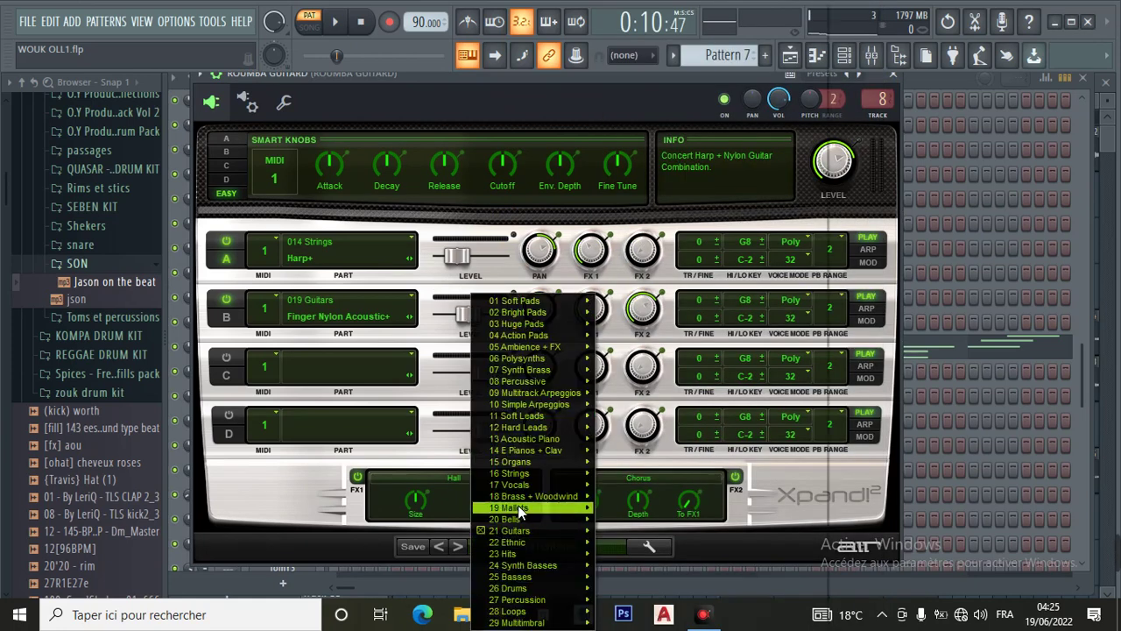
{"action": "mouse_move", "coordinate": [515, 533]}
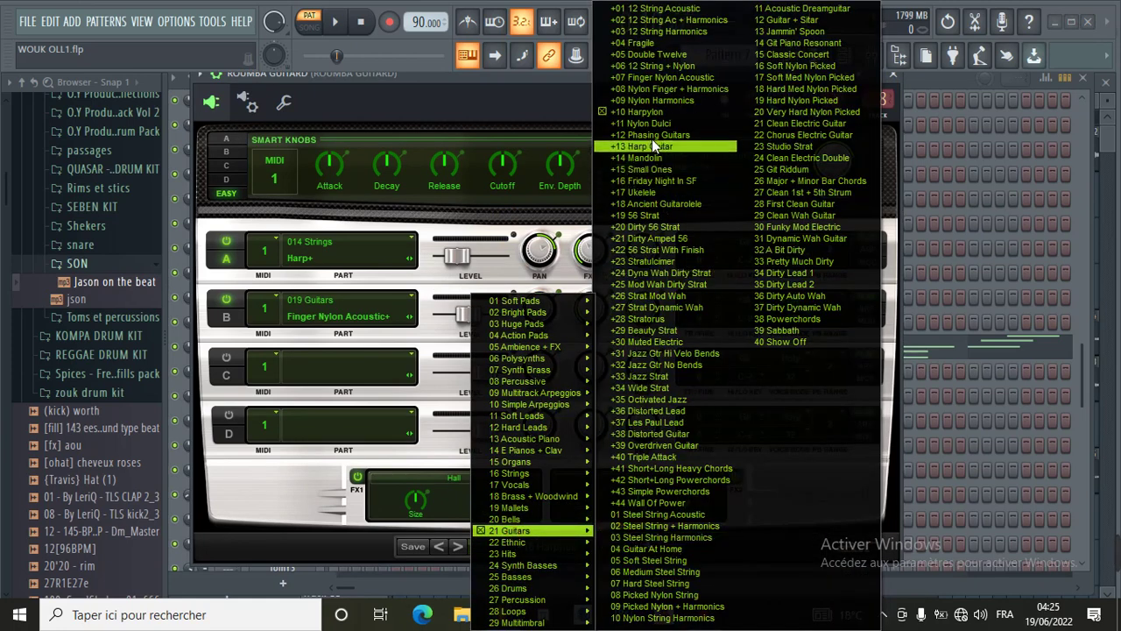
{"action": "left_click", "coordinate": [650, 112]}
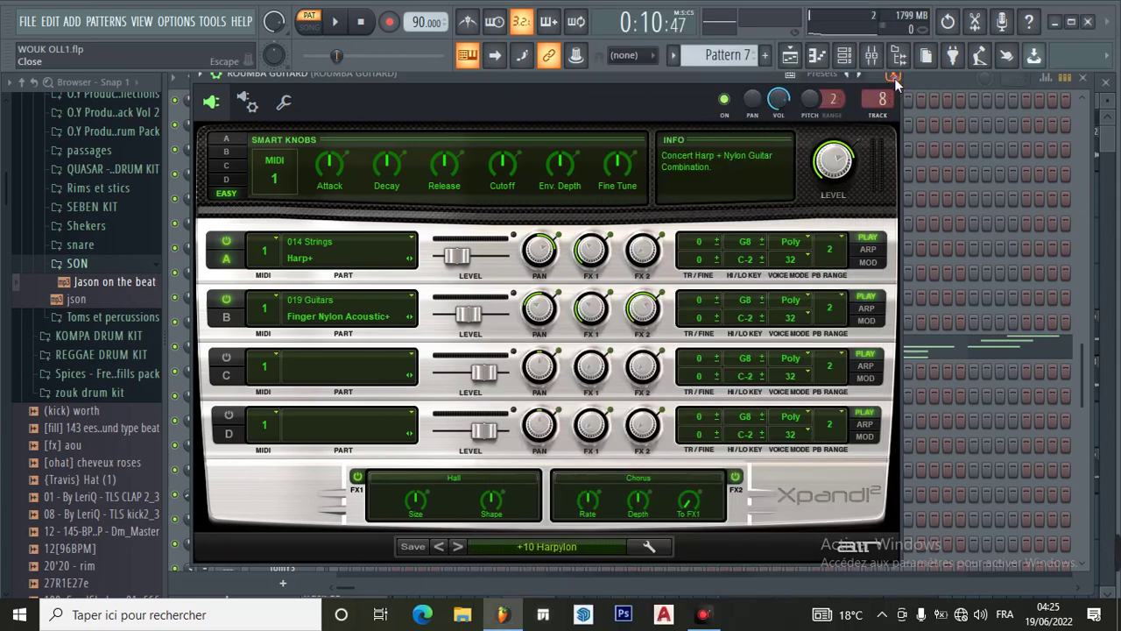
{"action": "left_click", "coordinate": [893, 74]}
Open the ROUMBA GUITARD notes of Pattern 7 in the piano roll and play them from the start, then pause.
{"action": "left_click", "coordinate": [514, 351]}
{"action": "scroll", "coordinate": [506, 350], "scroll_direction": "up", "scroll_amount": 3}
{"action": "left_click", "coordinate": [362, 26]}
{"action": "left_click", "coordinate": [335, 23]}
{"action": "scroll", "coordinate": [496, 209], "scroll_direction": "down", "scroll_amount": 2}
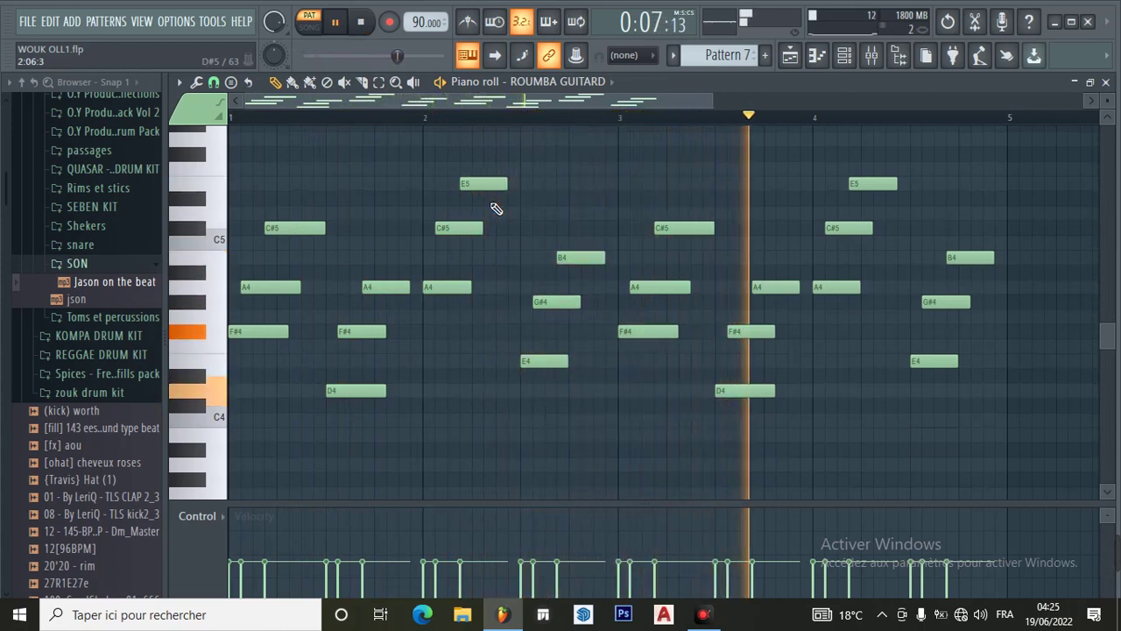
{"action": "left_click", "coordinate": [337, 25]}
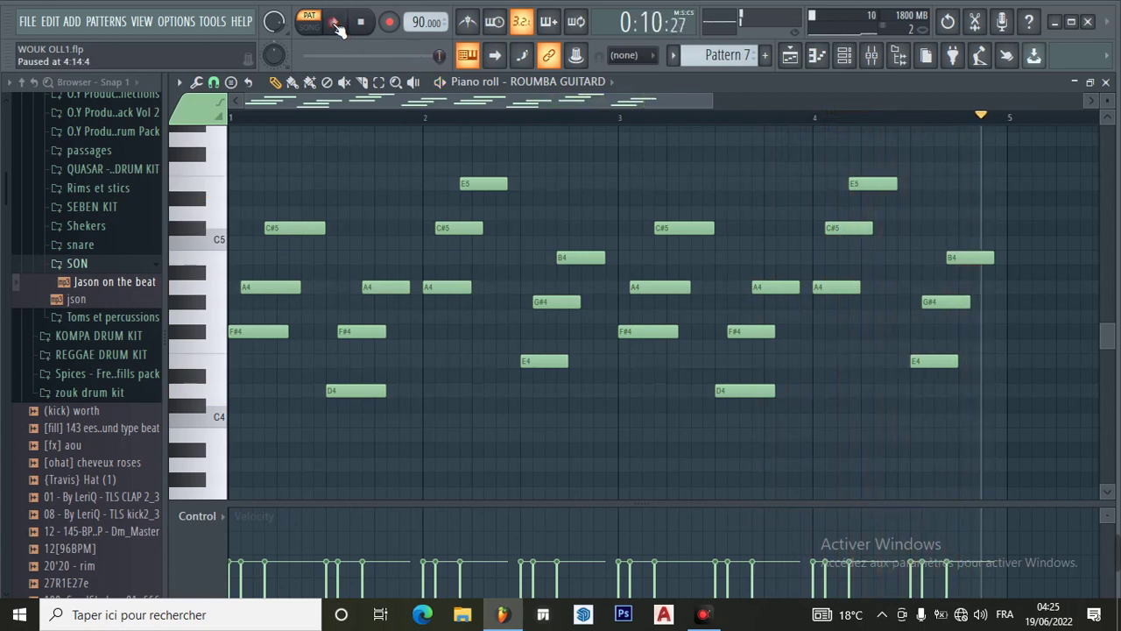
Inspect the Fruity parametric EQ 2, Fruity Stereo Shaper and Fruity Reeverb 2 effects on the ROUMBA GUITARD mixer track.
{"action": "left_click", "coordinate": [791, 56]}
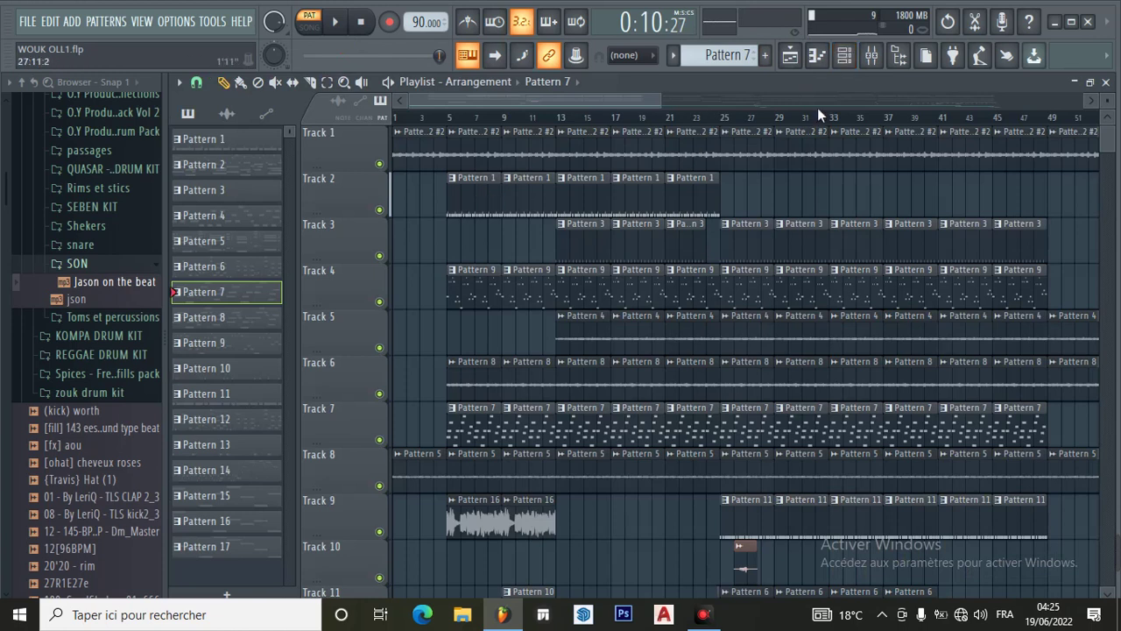
{"action": "left_click", "coordinate": [876, 54]}
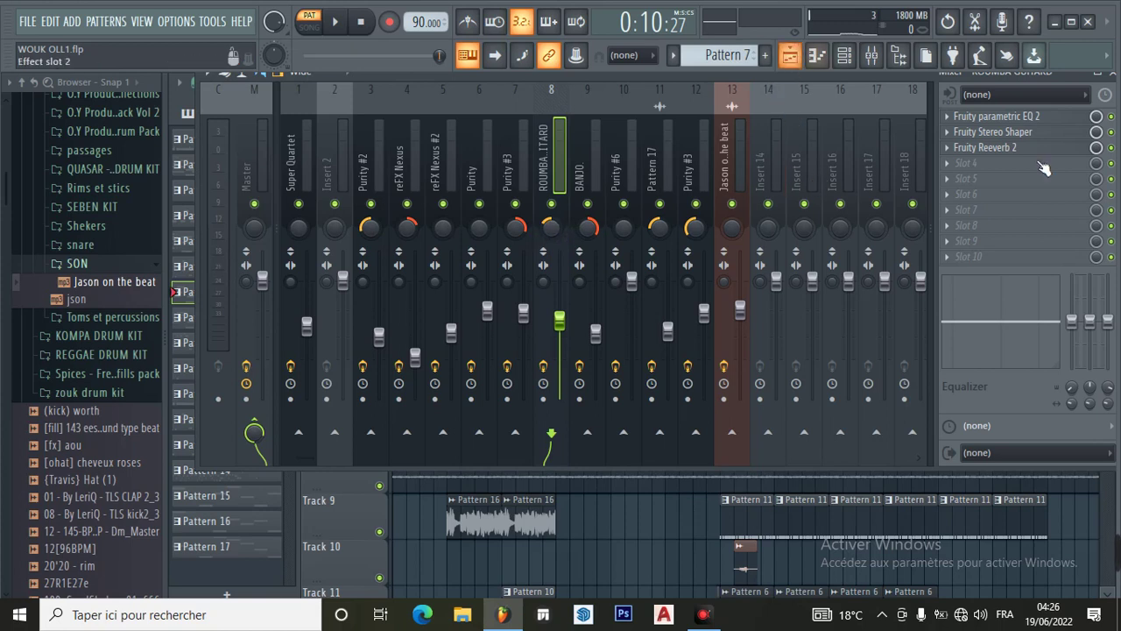
{"action": "left_click", "coordinate": [1043, 116]}
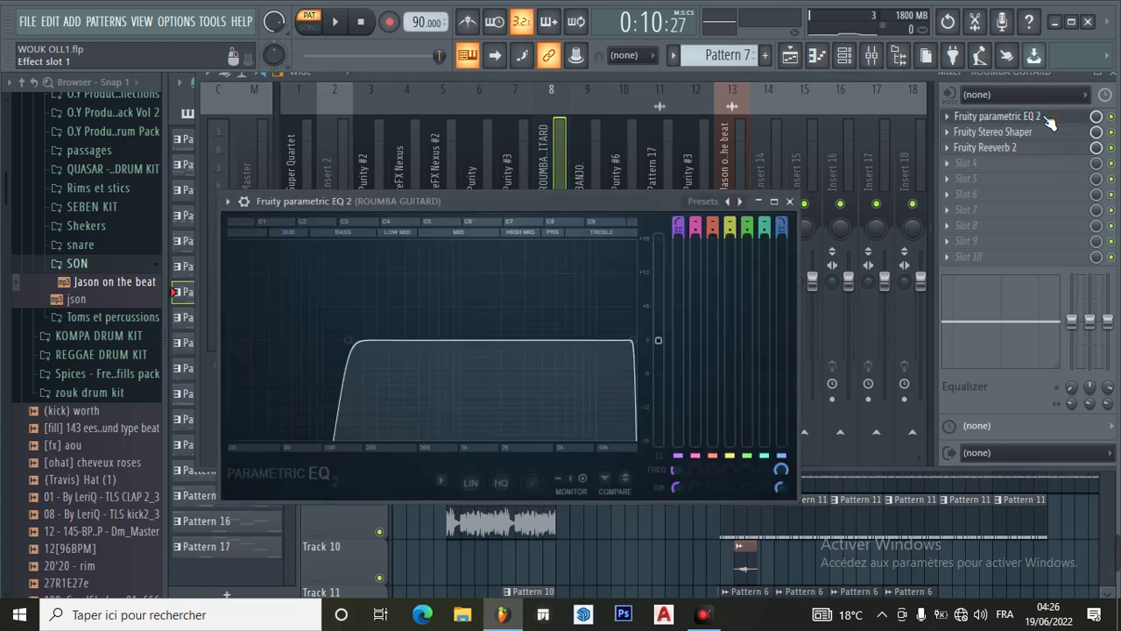
{"action": "left_click", "coordinate": [1042, 135]}
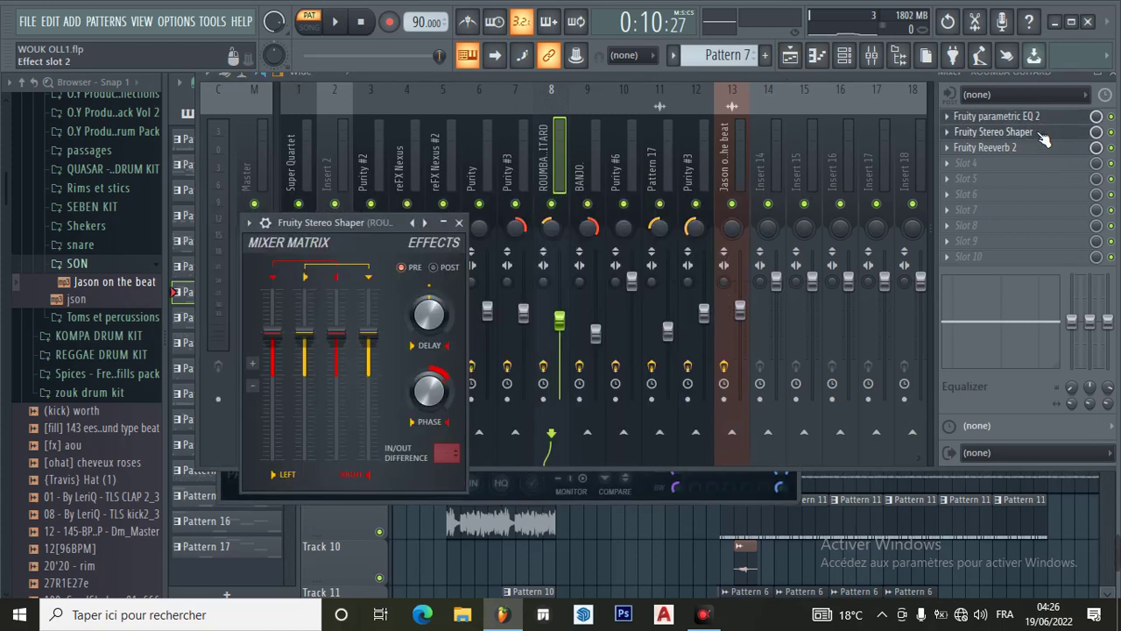
{"action": "left_click", "coordinate": [1019, 152]}
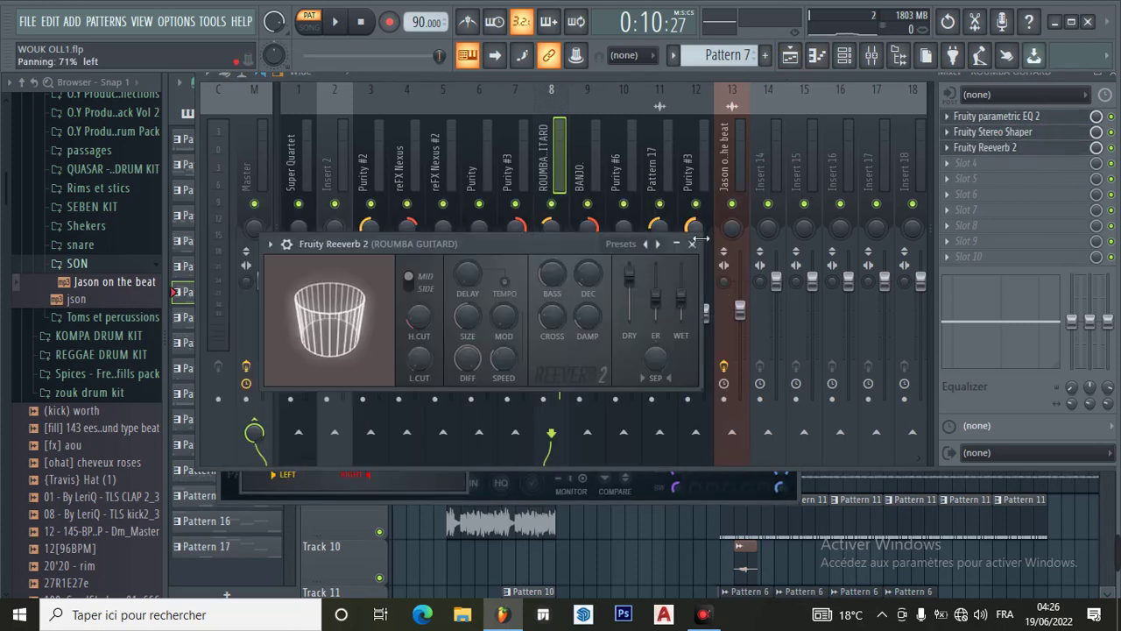
{"action": "left_click", "coordinate": [600, 230]}
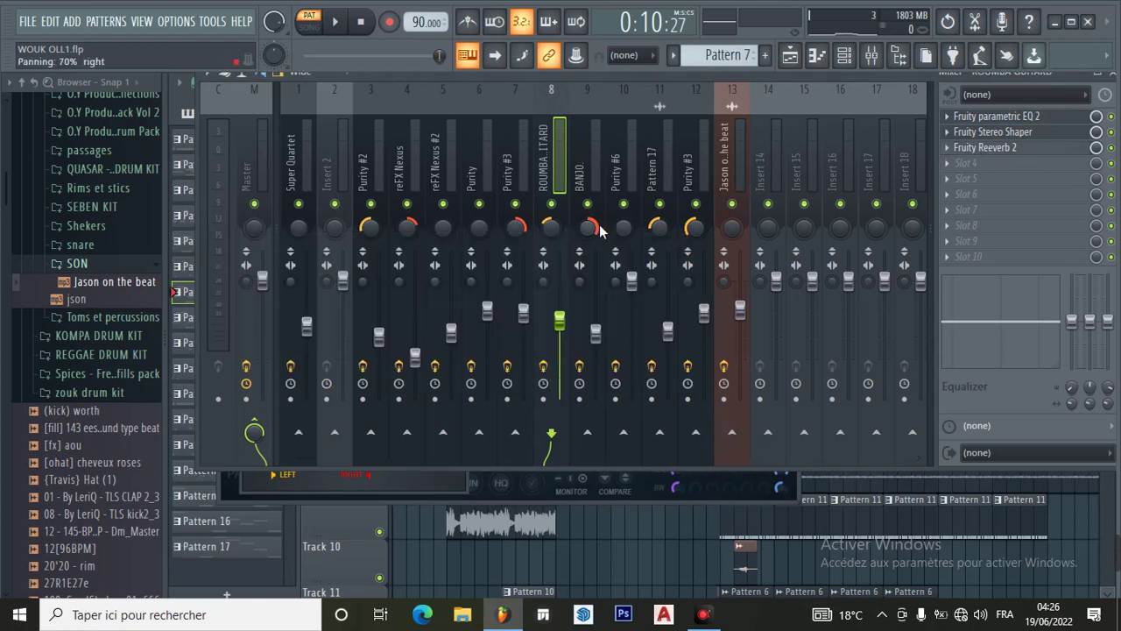
Select Pattern 8 from the playlist and open its BANJO. channel's instrument to view the Echo Drops preset.
{"action": "left_click", "coordinate": [789, 55]}
{"action": "left_click", "coordinate": [253, 316]}
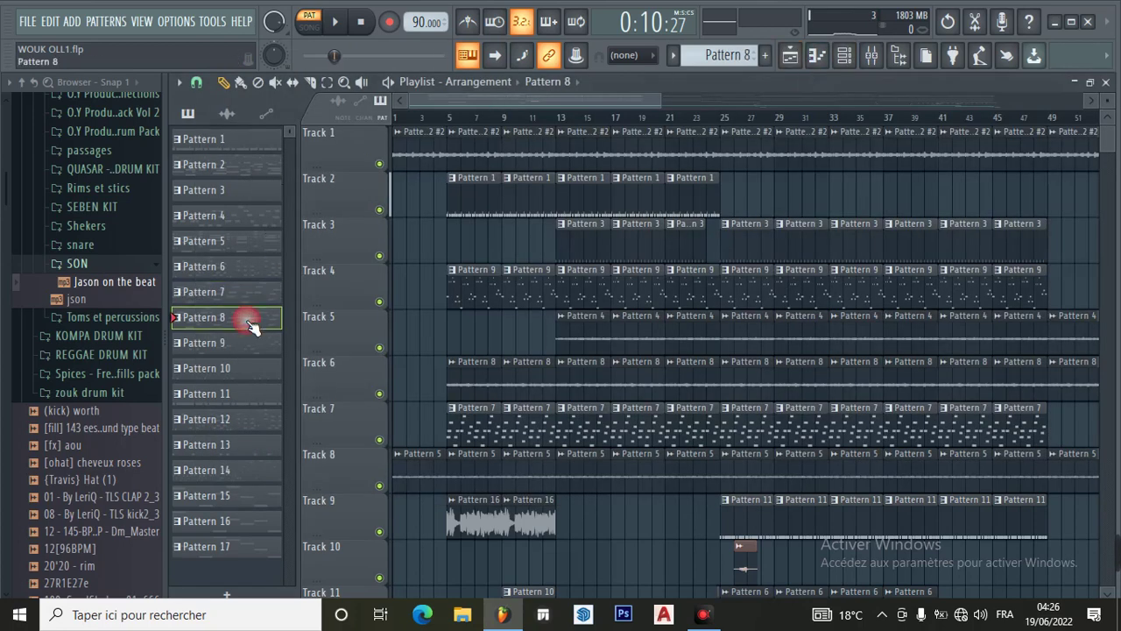
{"action": "left_click", "coordinate": [843, 56]}
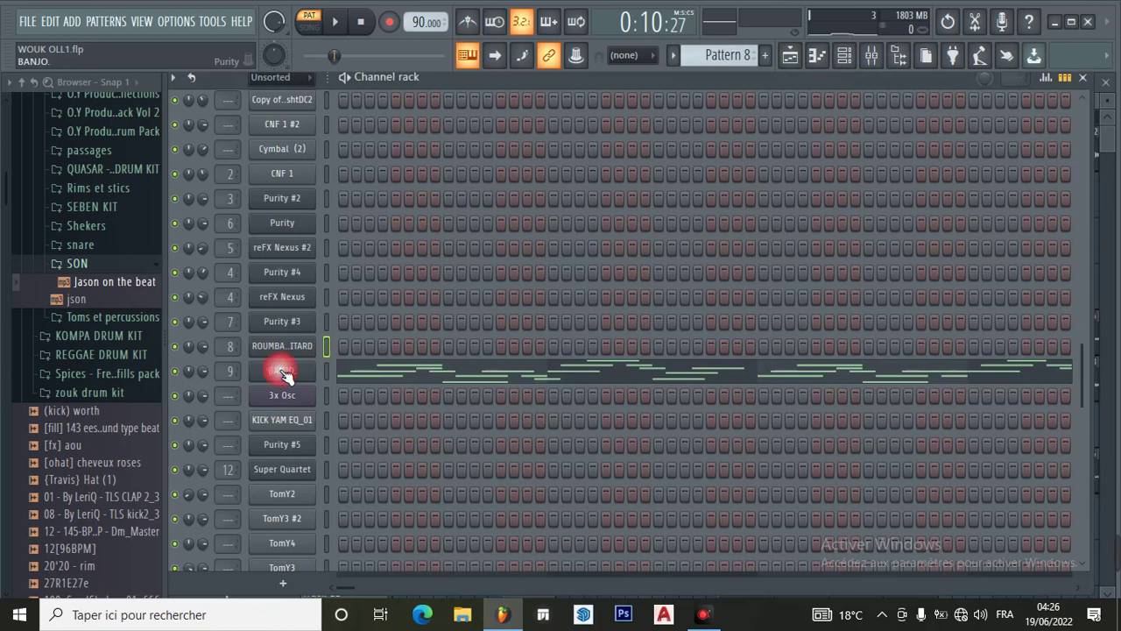
{"action": "left_click", "coordinate": [281, 371]}
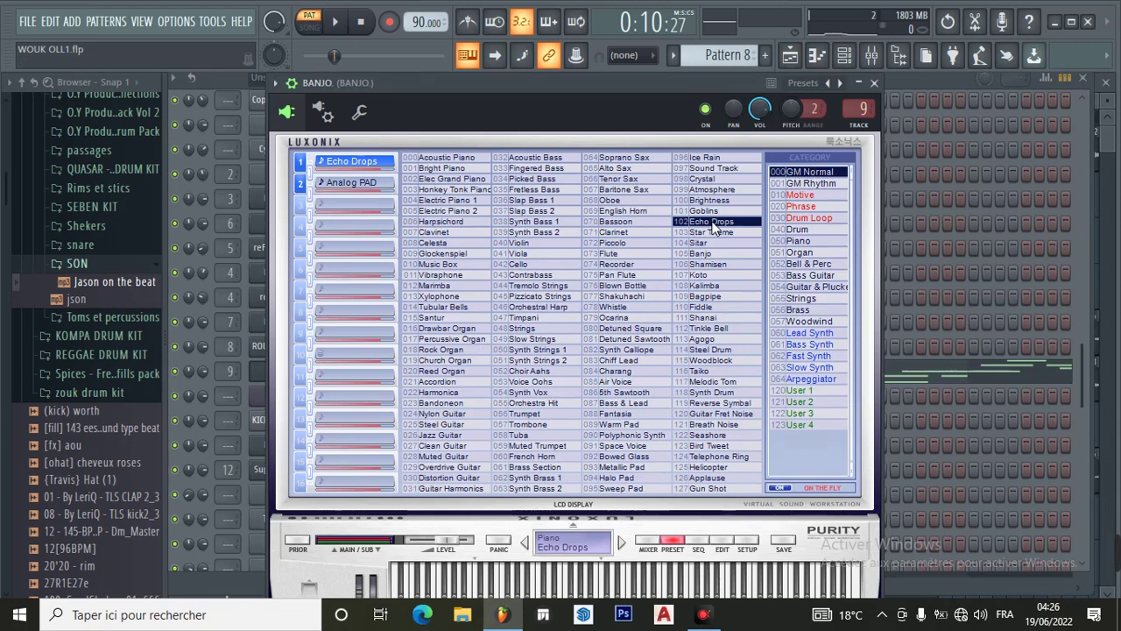
Close the BANJO. instrument, open its Pattern 8 notes in the piano roll and play them, then pause.
{"action": "left_click", "coordinate": [873, 83]}
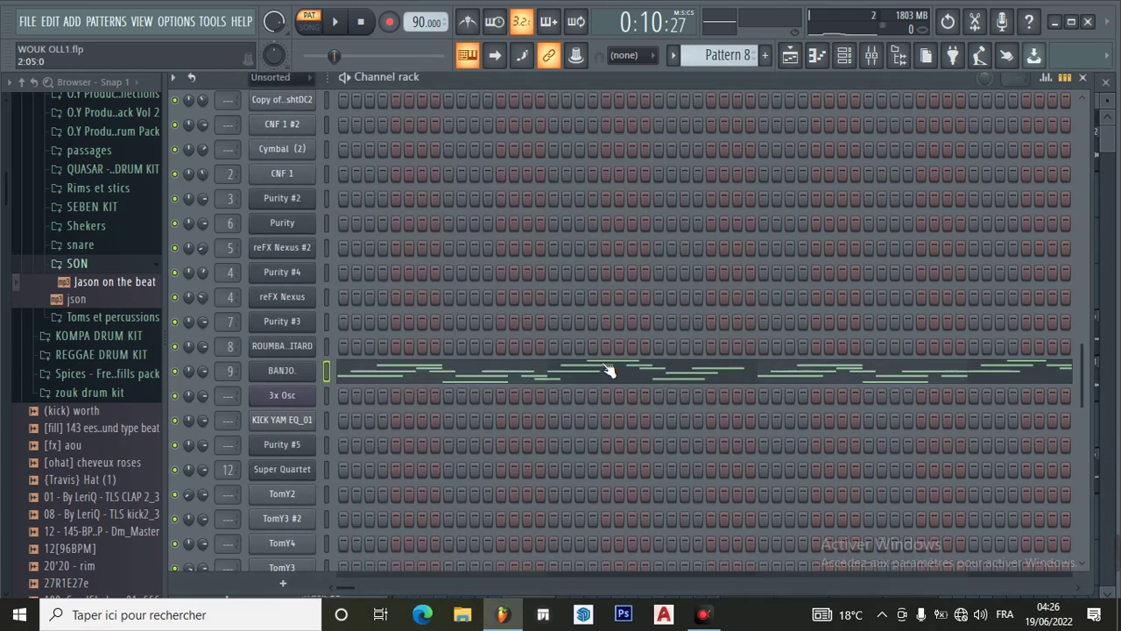
{"action": "left_click", "coordinate": [601, 379]}
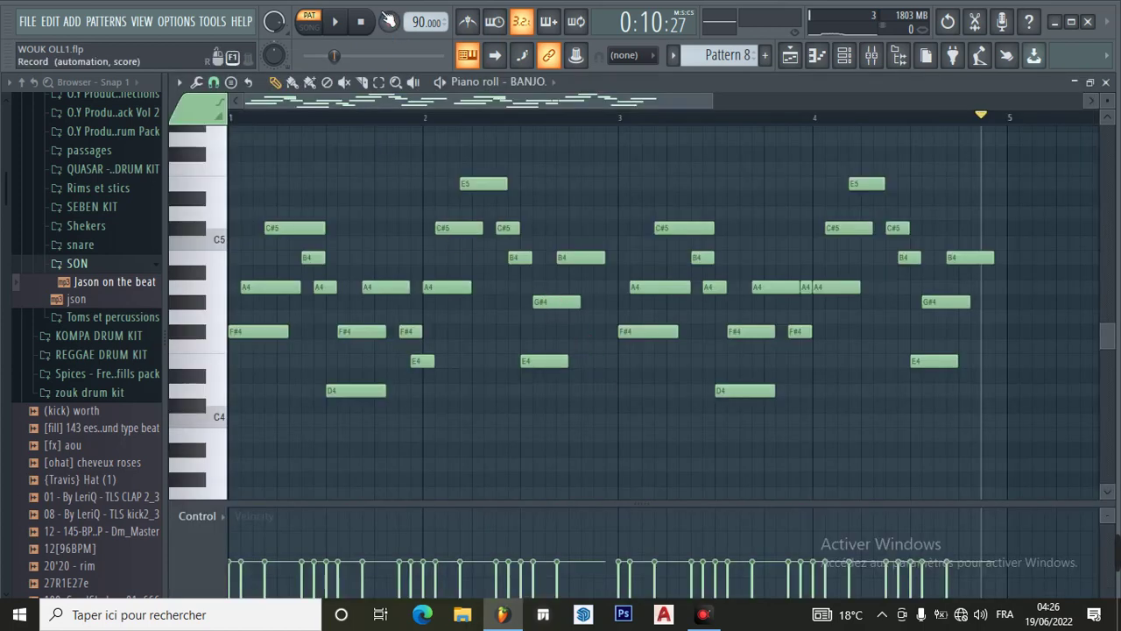
{"action": "left_click", "coordinate": [338, 28]}
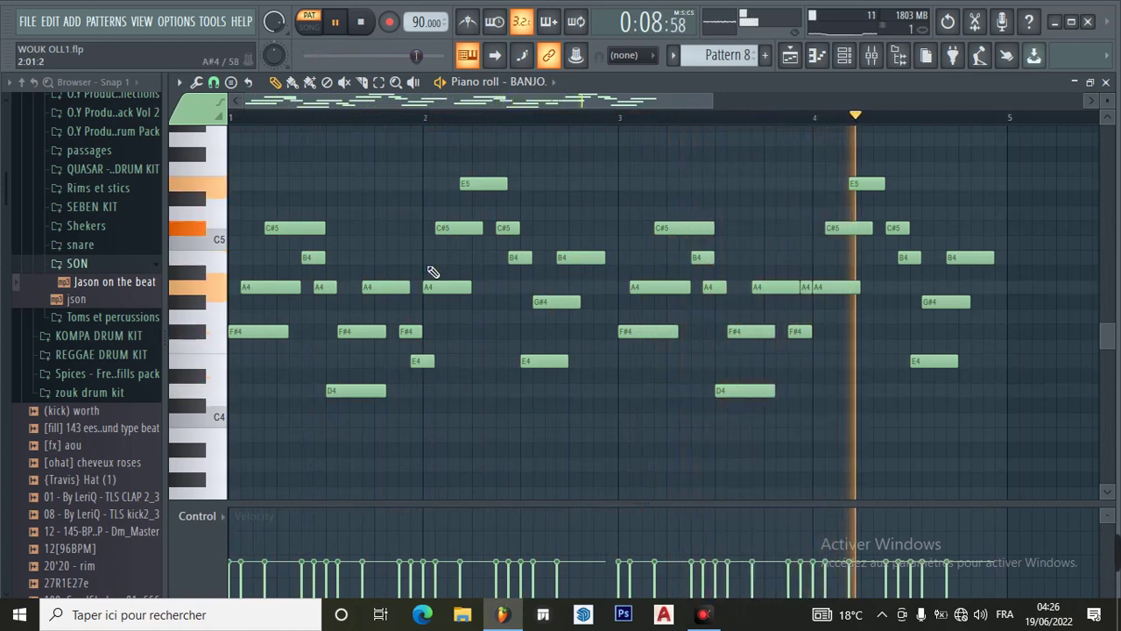
{"action": "left_click", "coordinate": [348, 39]}
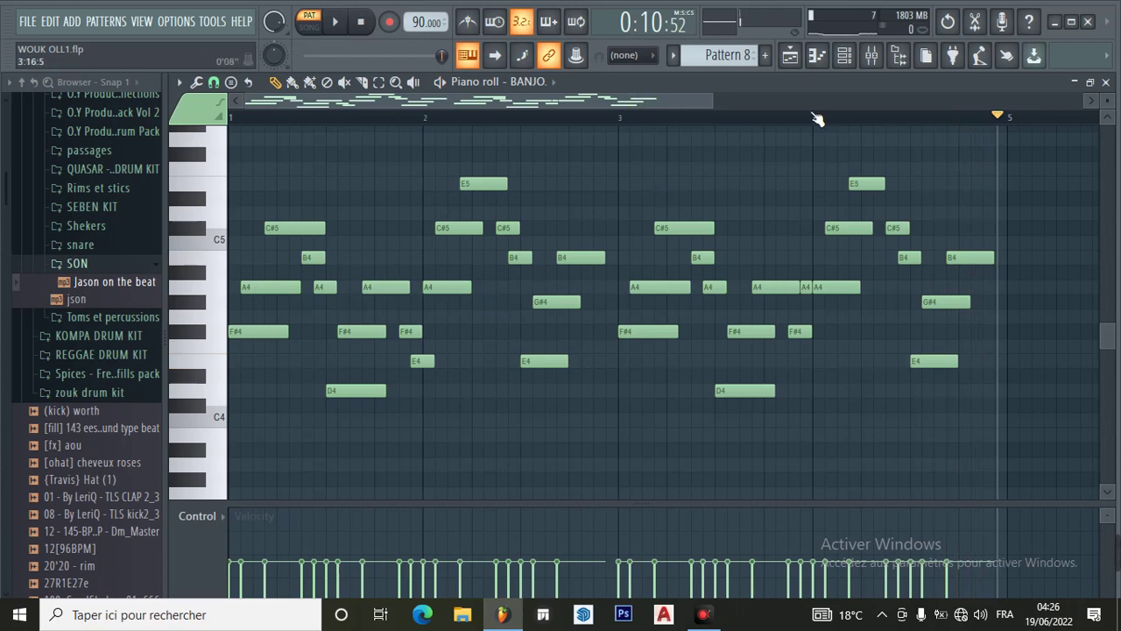
Select Pattern 9 from the playlist and view the oscillator settings of its 3x Osc channel, then close the instrument window.
{"action": "left_click", "coordinate": [790, 55]}
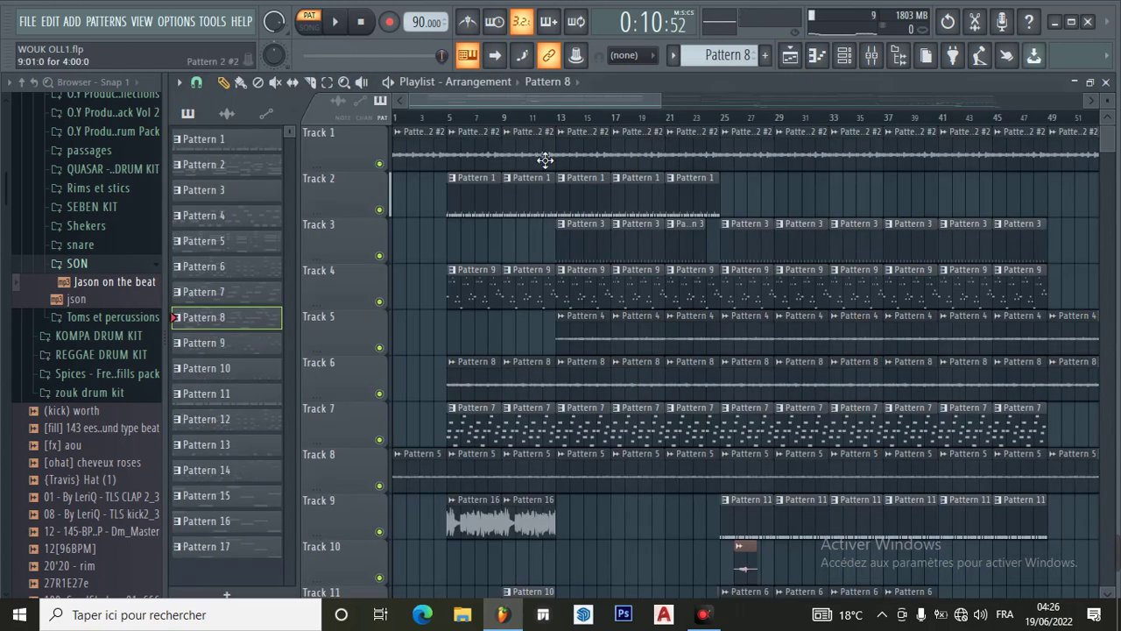
{"action": "left_click", "coordinate": [243, 349]}
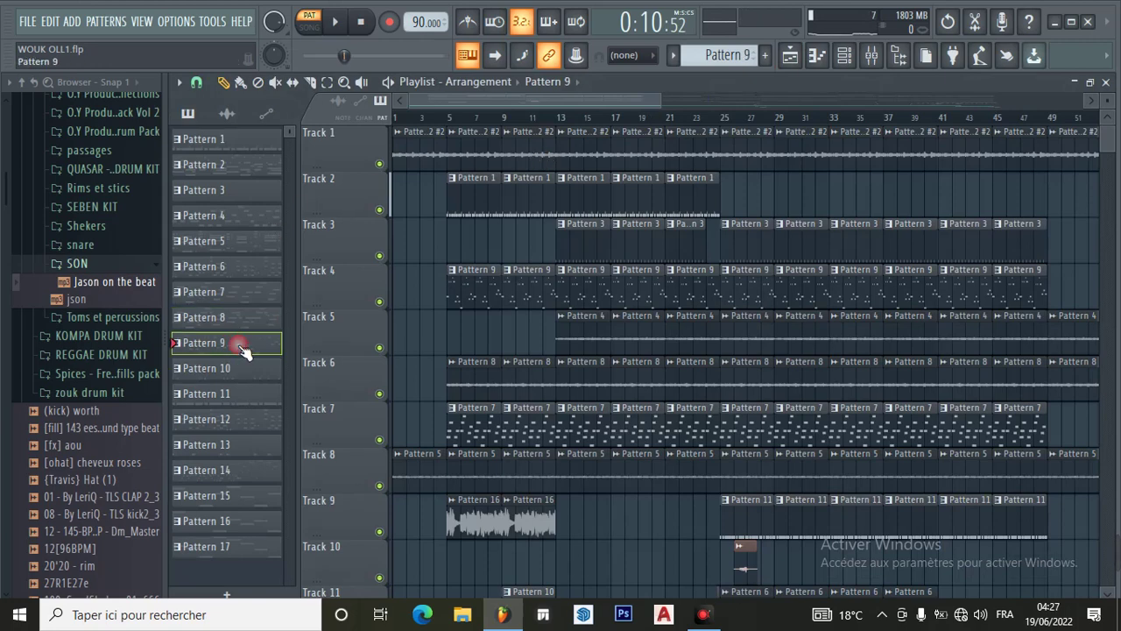
{"action": "left_click", "coordinate": [845, 55]}
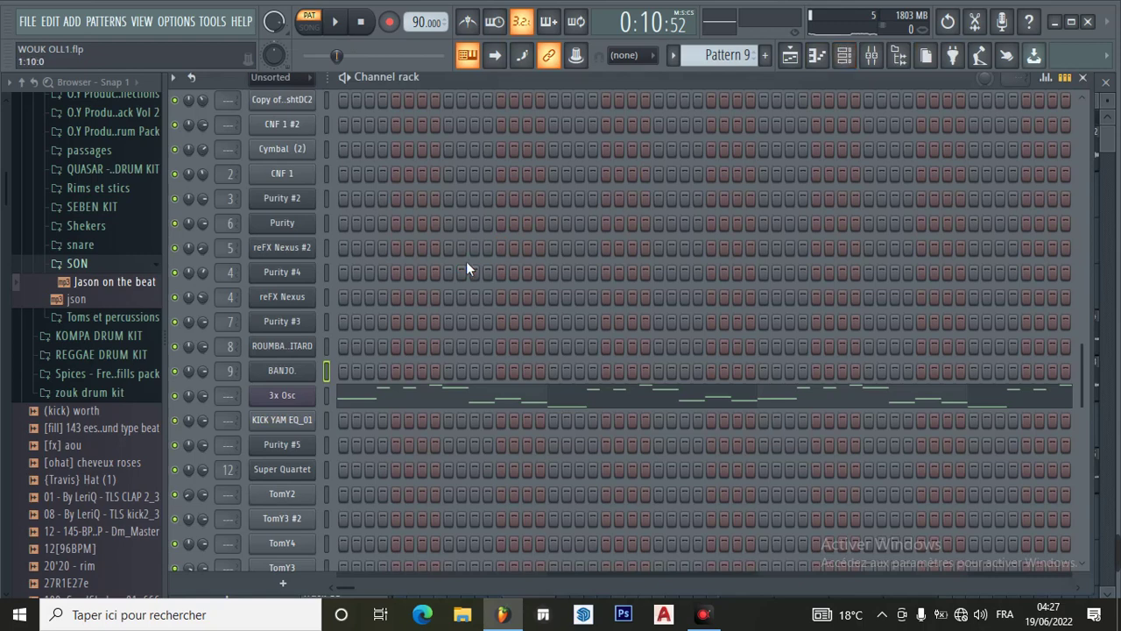
{"action": "left_click", "coordinate": [285, 402]}
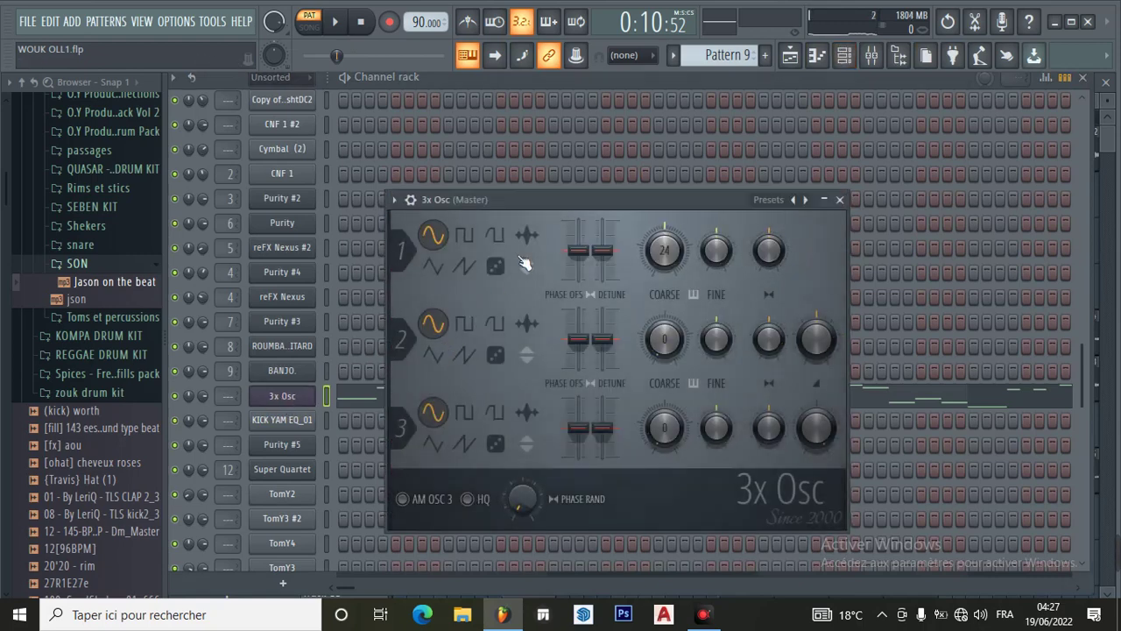
{"action": "left_click_drag", "start_coordinate": [554, 205], "coordinate": [534, 128]}
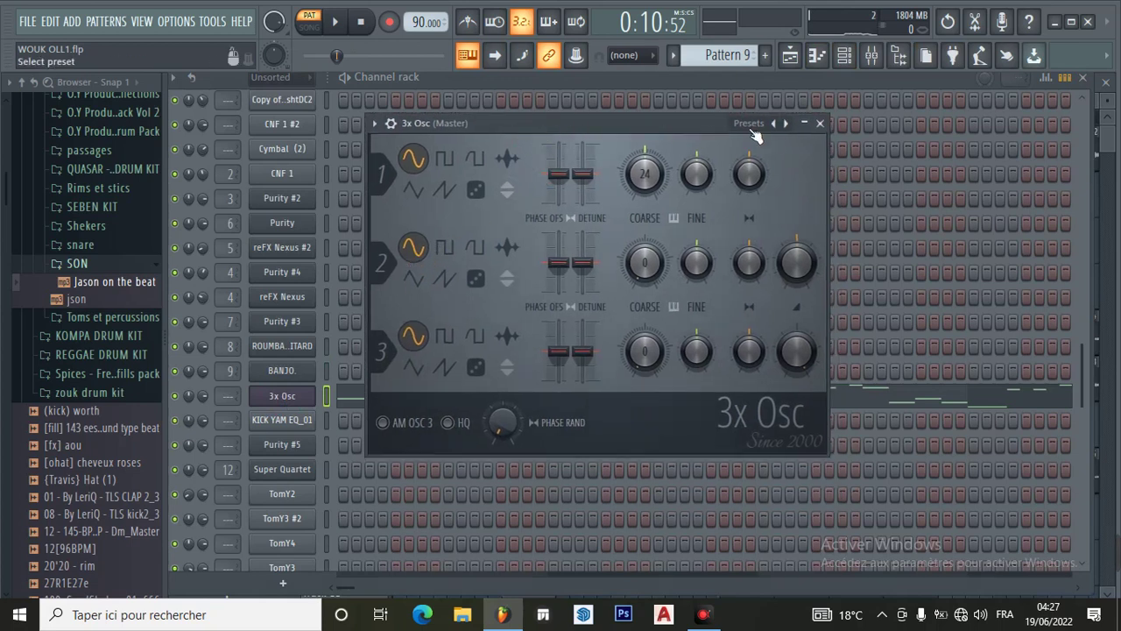
{"action": "left_click", "coordinate": [820, 122]}
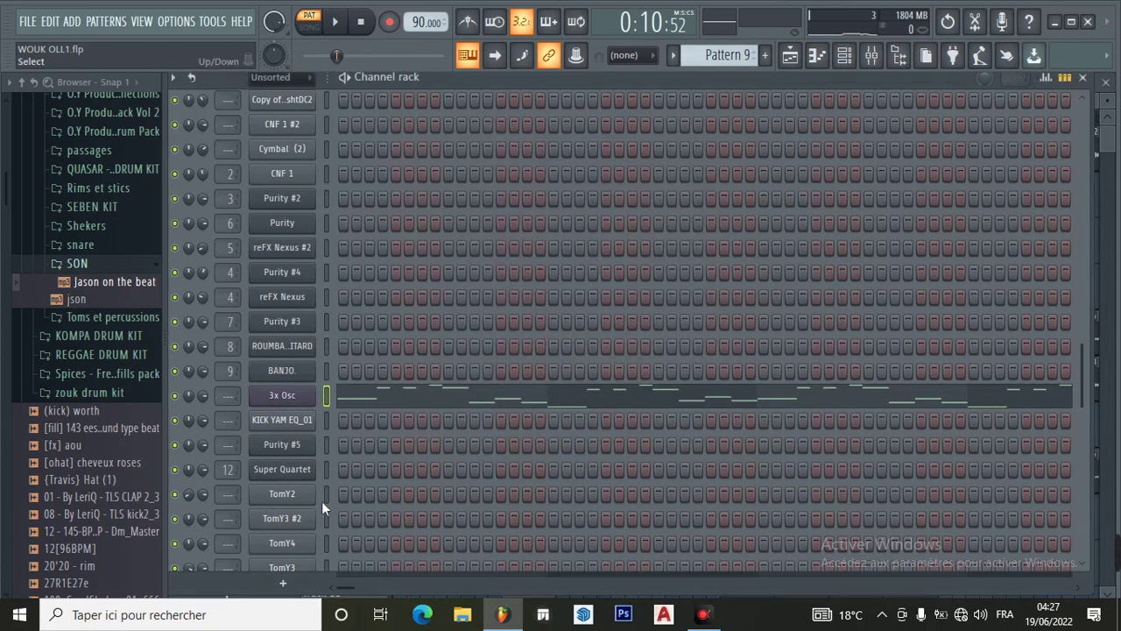
Add a second 3x Osc channel, set oscillator 2's coarse pitch to 0, and close the instrument window.
{"action": "scroll", "coordinate": [320, 490], "scroll_direction": "down", "scroll_amount": 3}
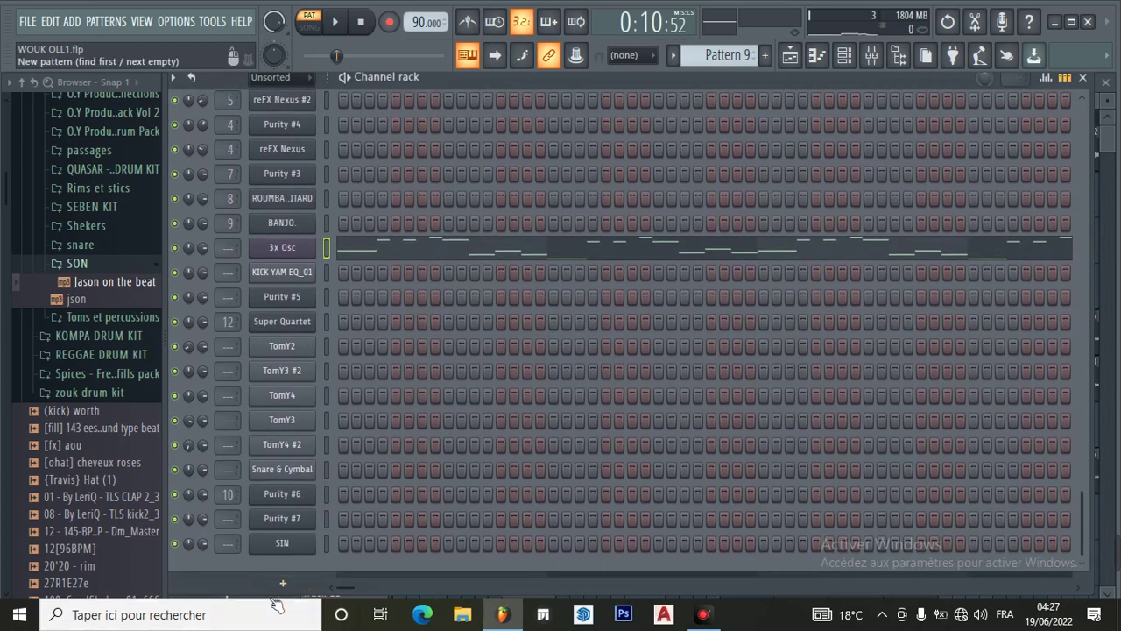
{"action": "left_click", "coordinate": [282, 583]}
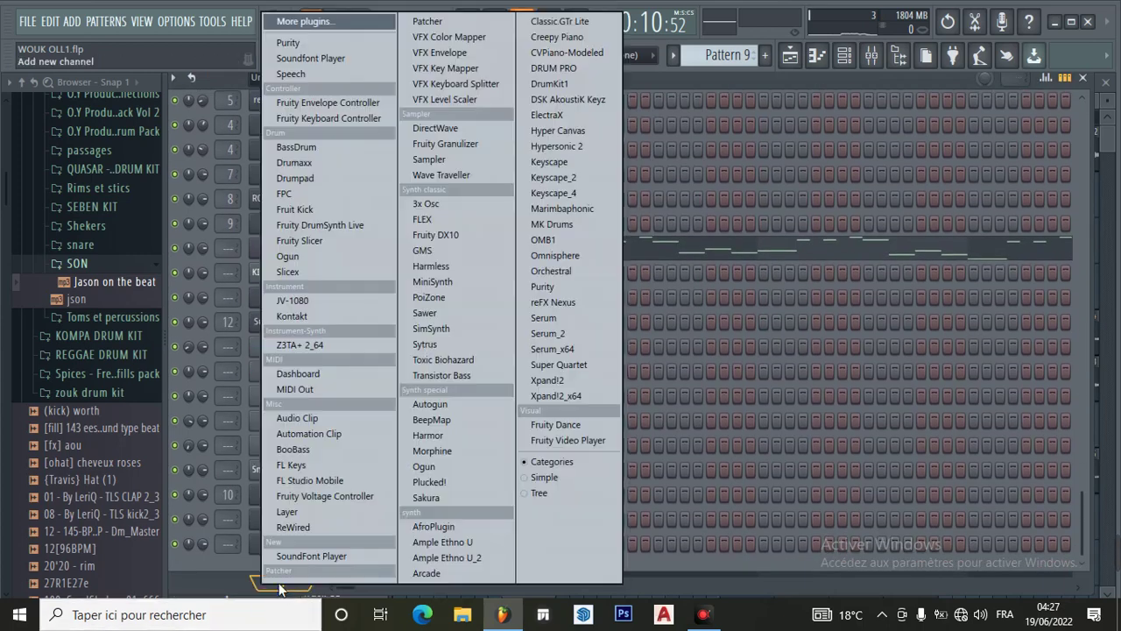
{"action": "left_click", "coordinate": [448, 204]}
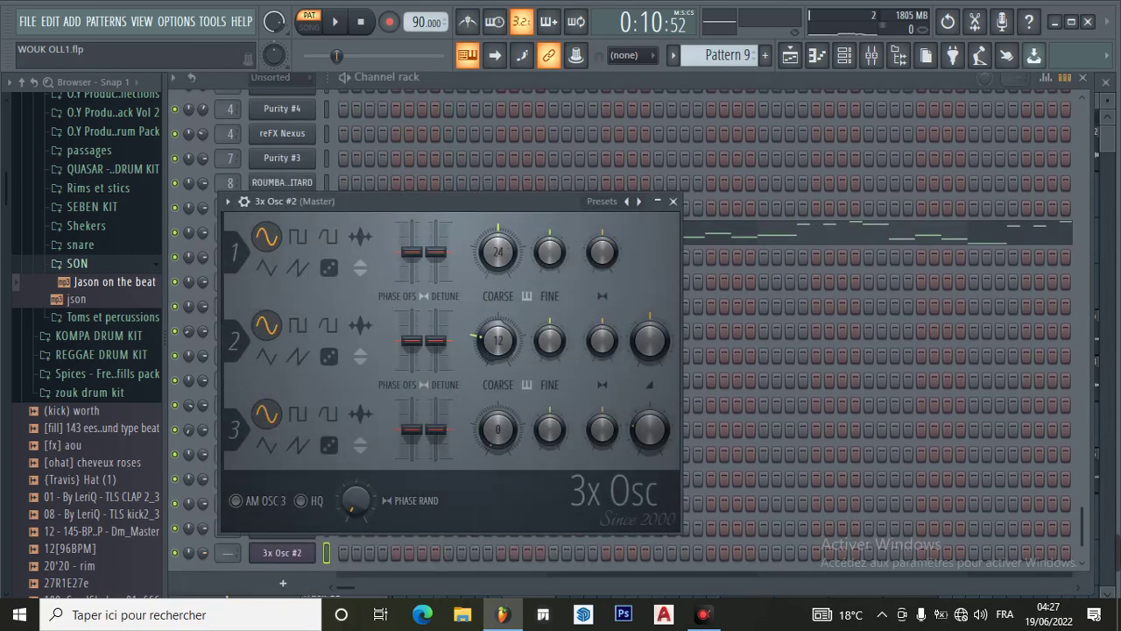
{"action": "left_click_drag", "start_coordinate": [497, 340], "coordinate": [497, 352]}
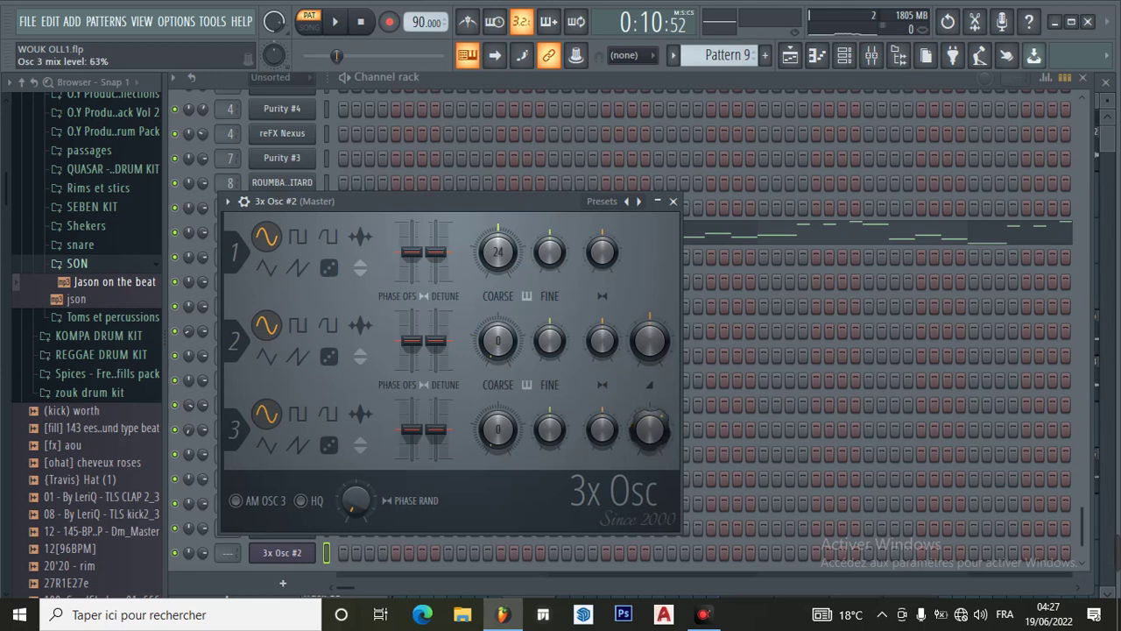
{"action": "left_click", "coordinate": [673, 200]}
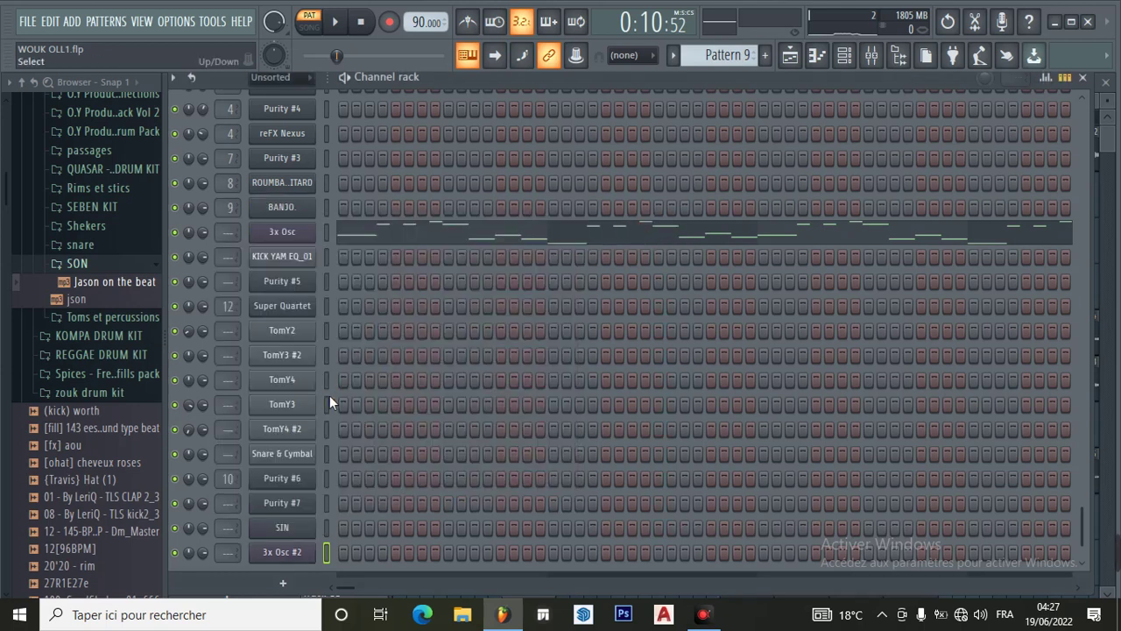
Delete the 3x Osc #2 channel and filter the channel rack to the Unsorted group.
{"action": "right_click", "coordinate": [302, 552]}
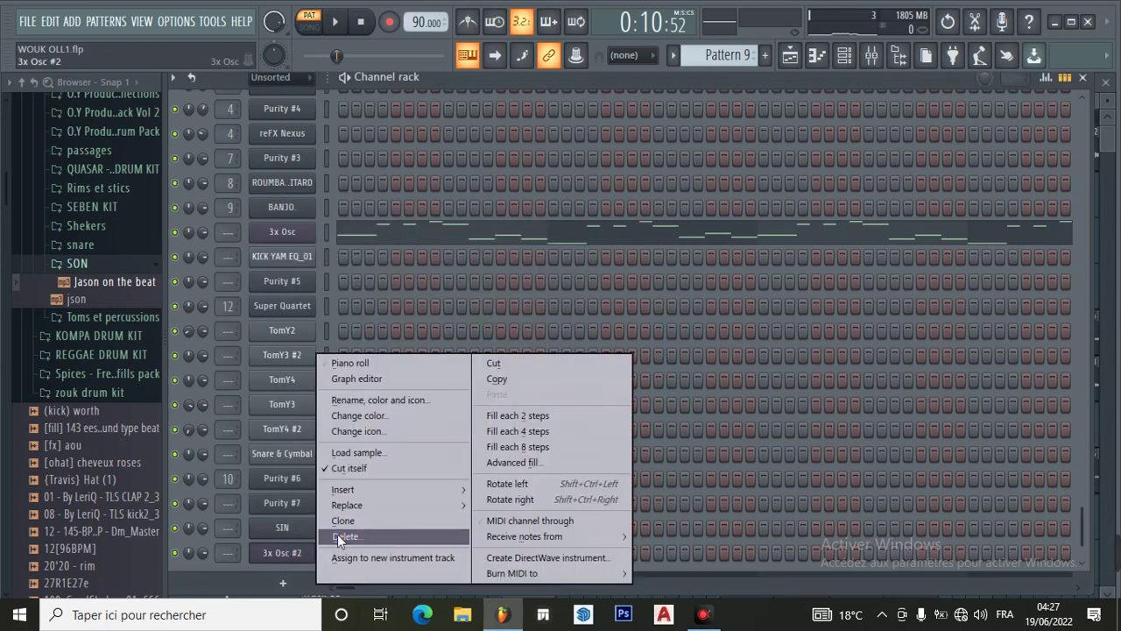
{"action": "left_click", "coordinate": [337, 533]}
{"action": "left_click", "coordinate": [633, 366]}
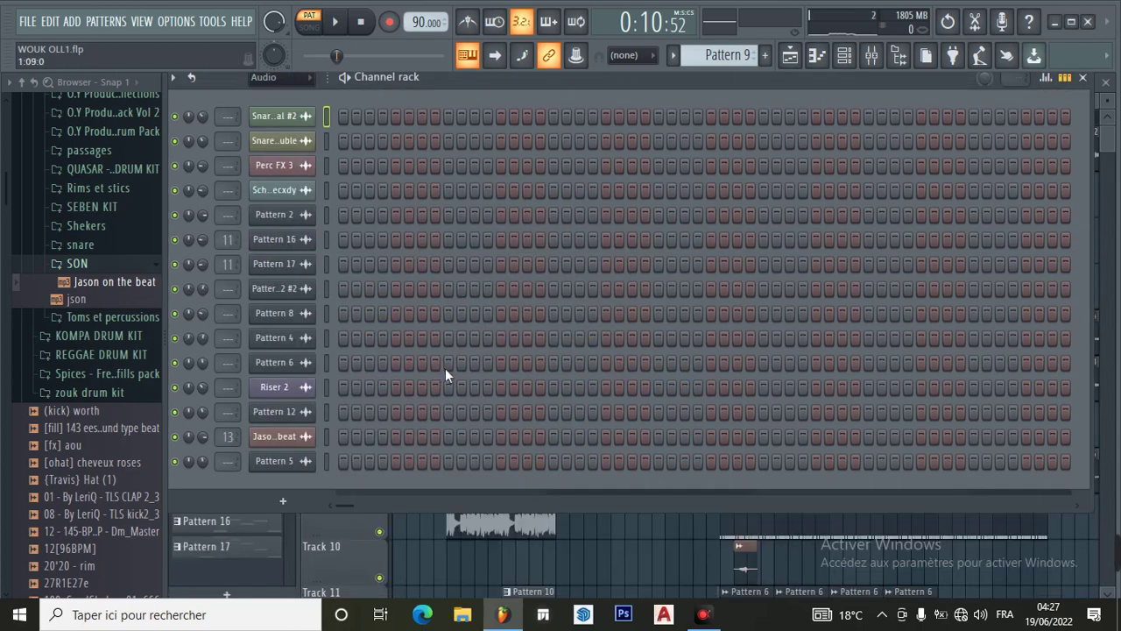
{"action": "left_click", "coordinate": [278, 78]}
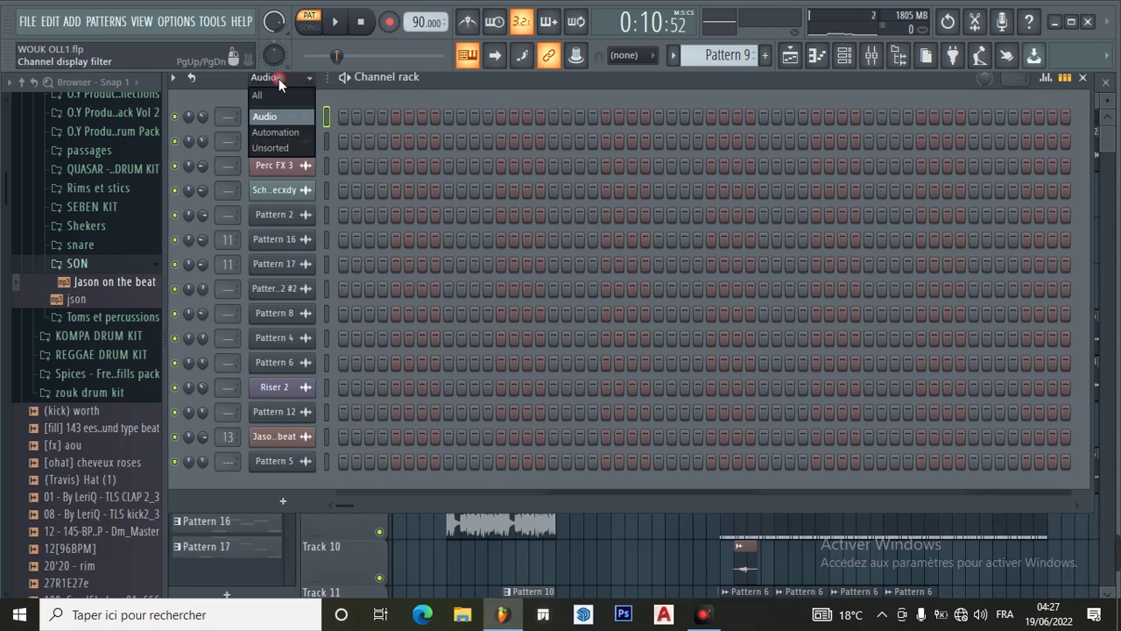
{"action": "left_click", "coordinate": [290, 146]}
{"action": "scroll", "coordinate": [416, 272], "scroll_direction": "down", "scroll_amount": 3}
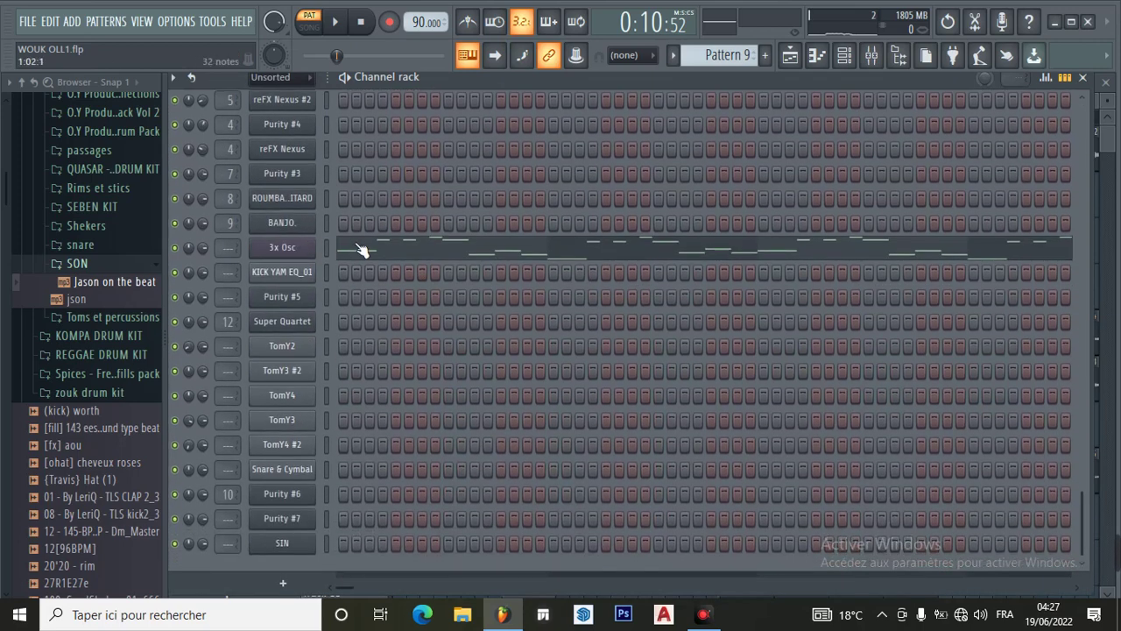
Open the 3x Osc notes of Pattern 9 in the piano roll and play them while viewing the low and high notes, then pause.
{"action": "left_click", "coordinate": [364, 252]}
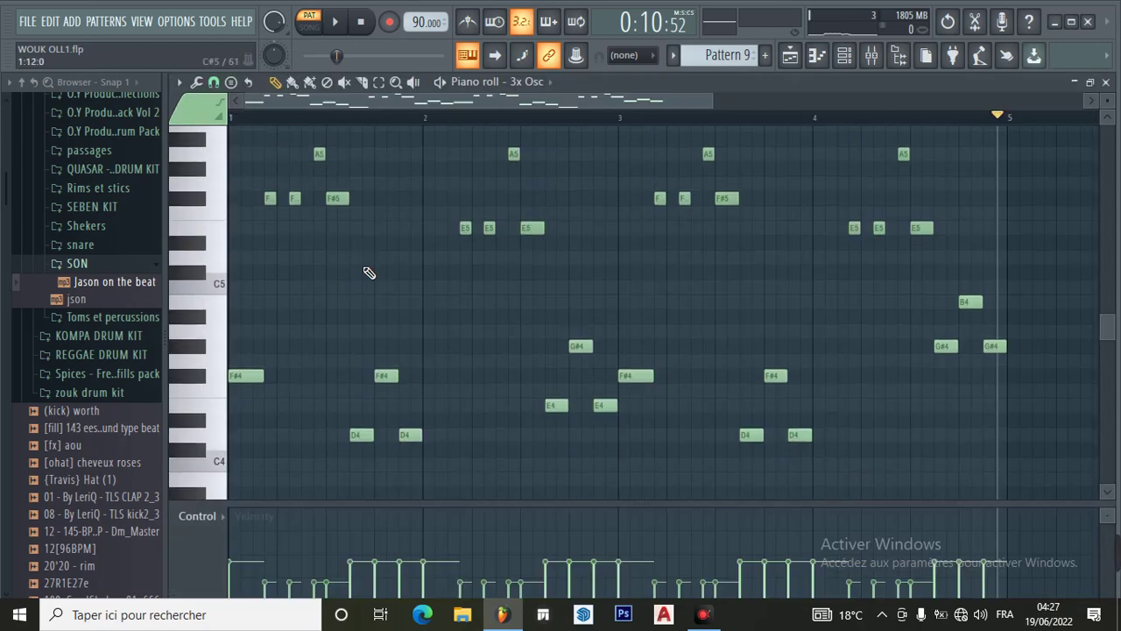
{"action": "left_click", "coordinate": [362, 24]}
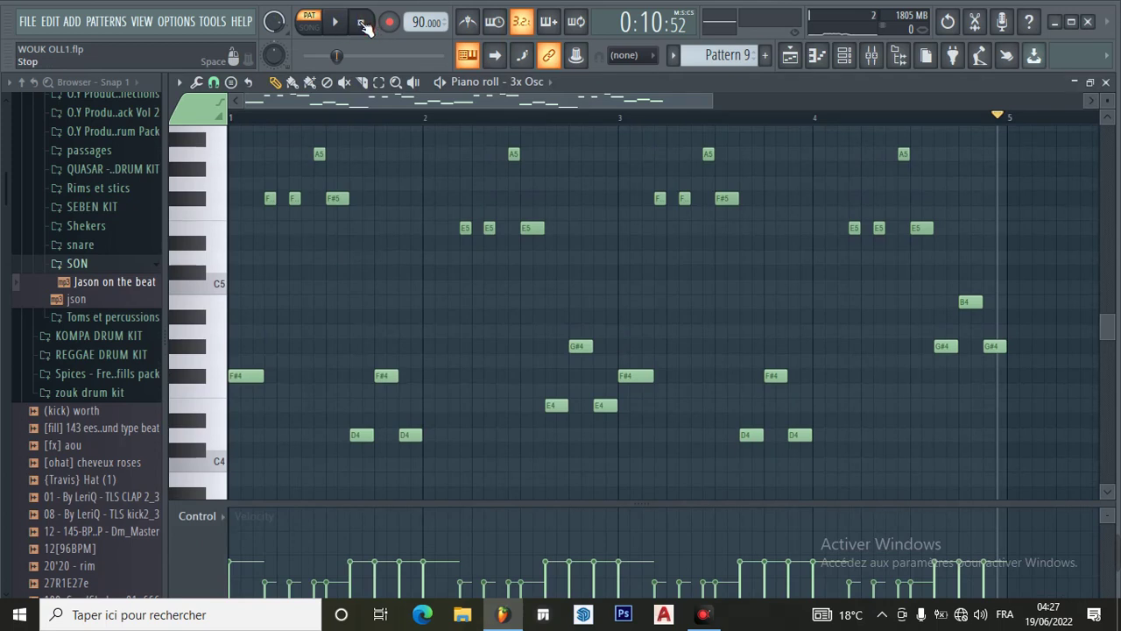
{"action": "left_click", "coordinate": [335, 22]}
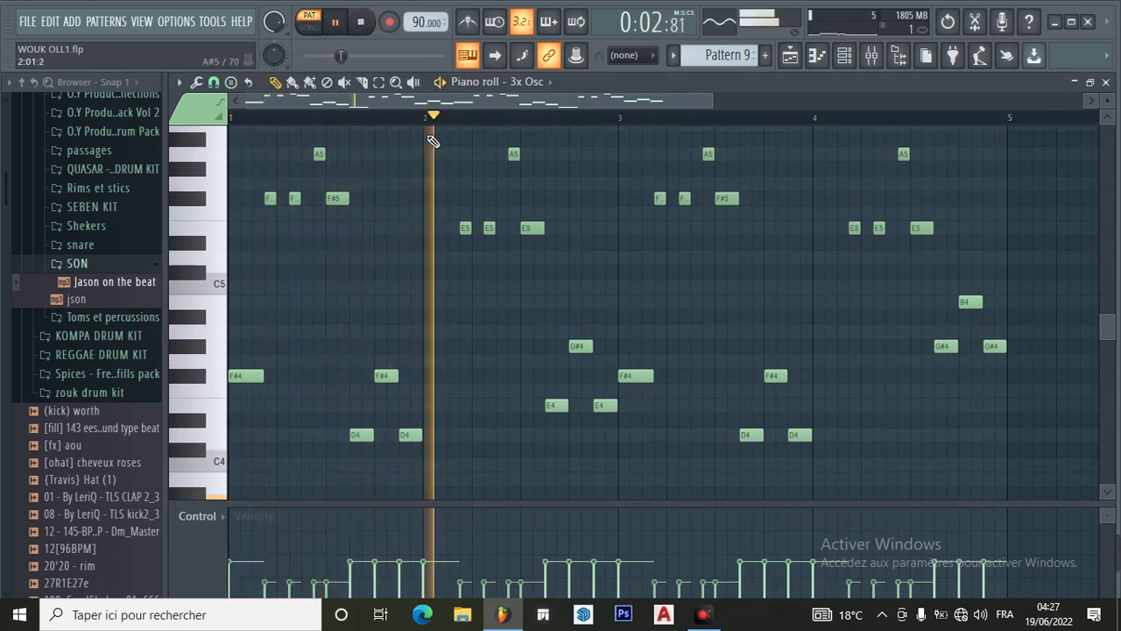
{"action": "scroll", "coordinate": [438, 175], "scroll_direction": "down", "scroll_amount": 2}
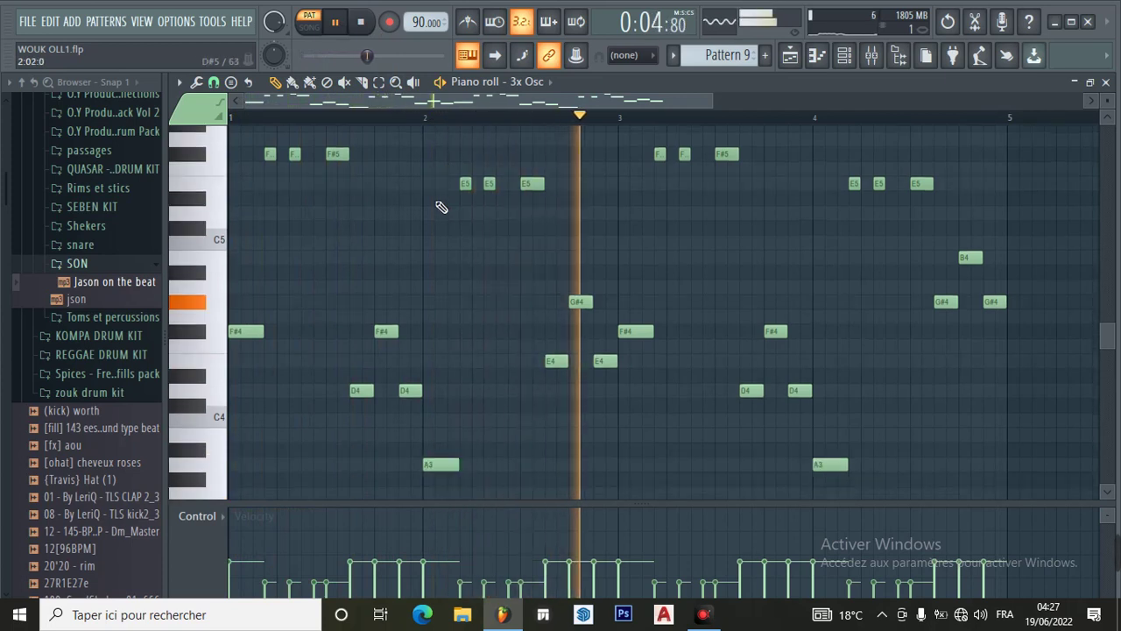
{"action": "scroll", "coordinate": [441, 206], "scroll_direction": "up", "scroll_amount": 2}
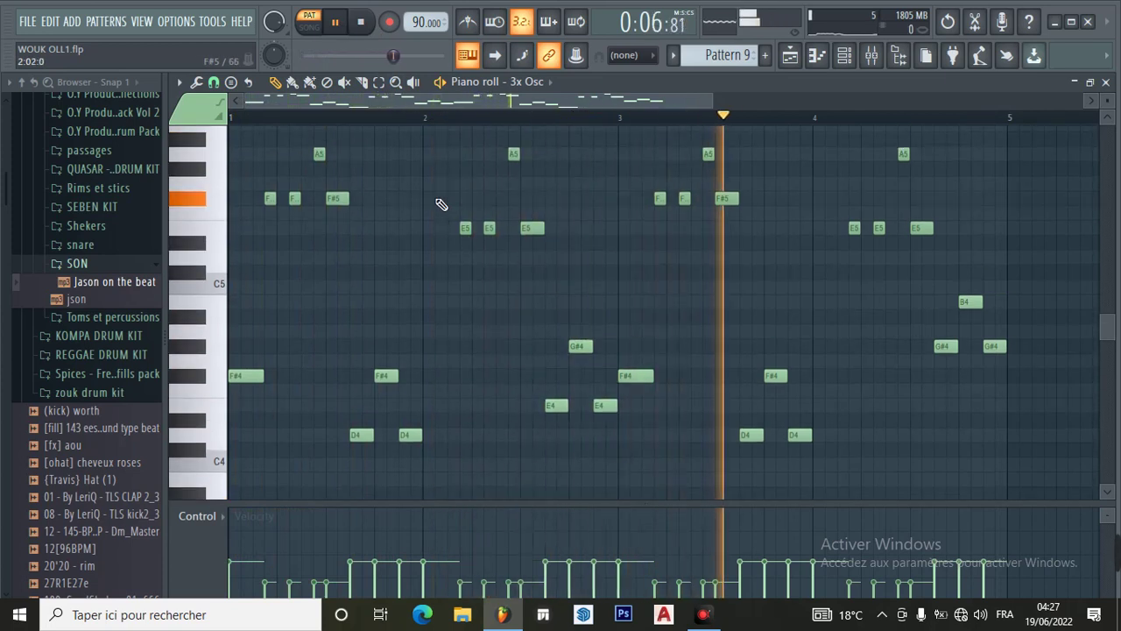
{"action": "scroll", "coordinate": [441, 205], "scroll_direction": "down", "scroll_amount": 2}
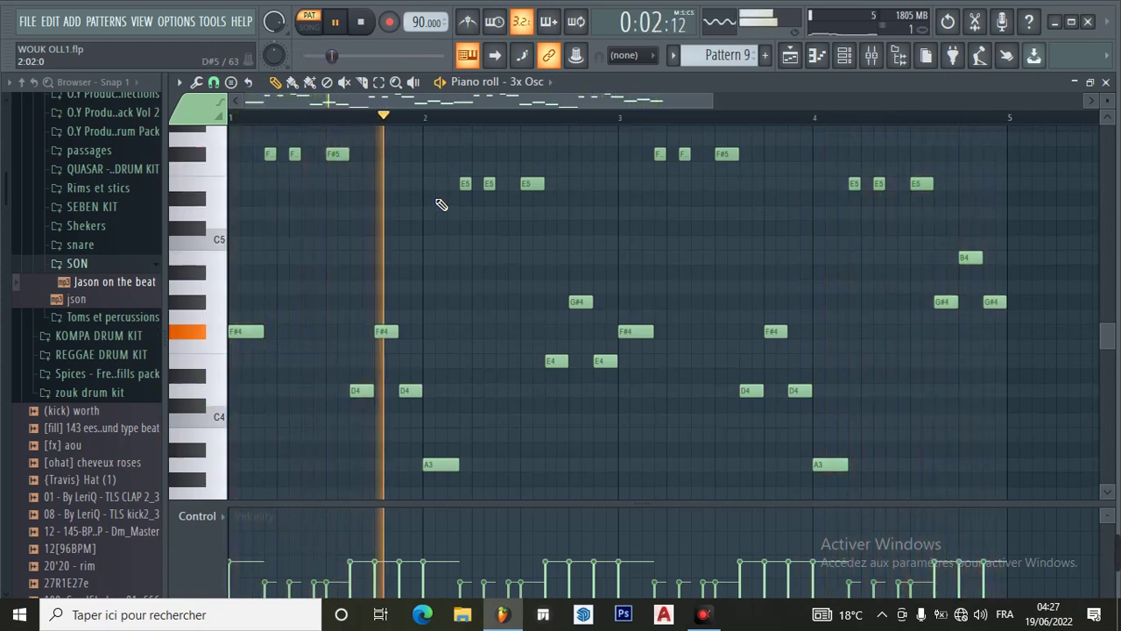
{"action": "scroll", "coordinate": [441, 205], "scroll_direction": "down", "scroll_amount": 4}
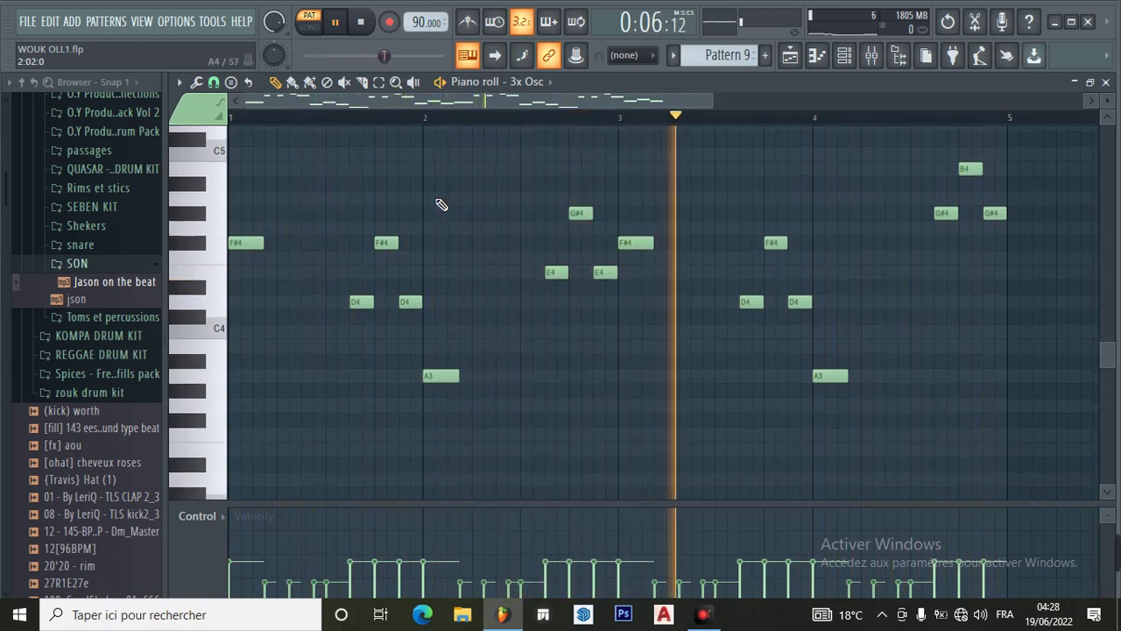
{"action": "scroll", "coordinate": [442, 205], "scroll_direction": "up", "scroll_amount": 2}
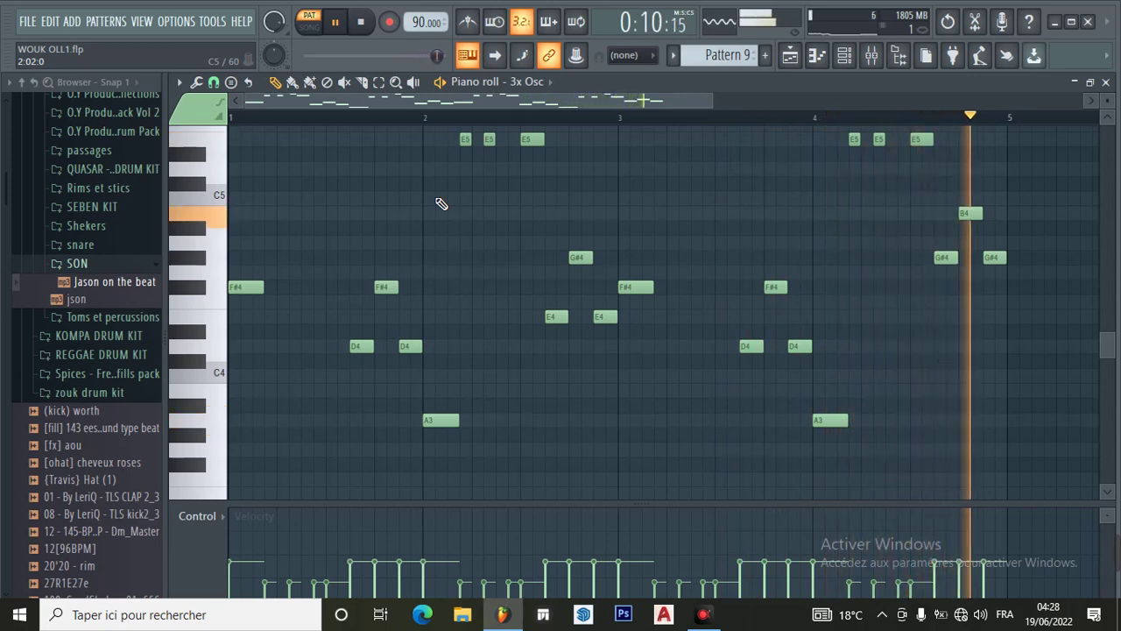
{"action": "left_click", "coordinate": [336, 22]}
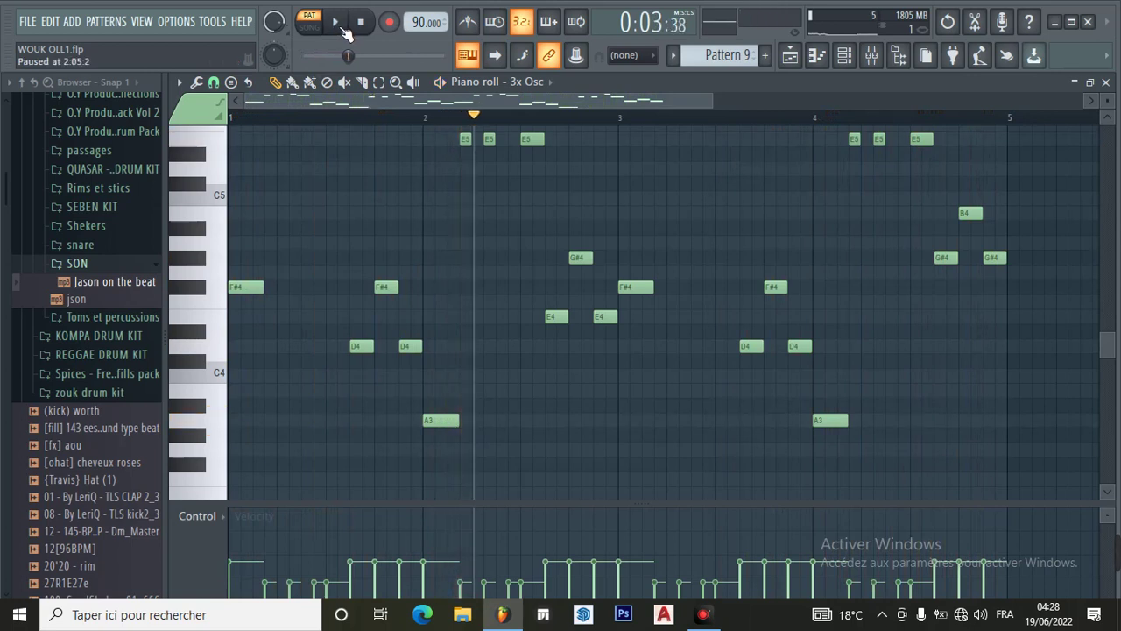
Examine the pitch and placement of the 3x Osc notes across the four bars of Pattern 9.
{"action": "scroll", "coordinate": [441, 211], "scroll_direction": "up", "scroll_amount": 3}
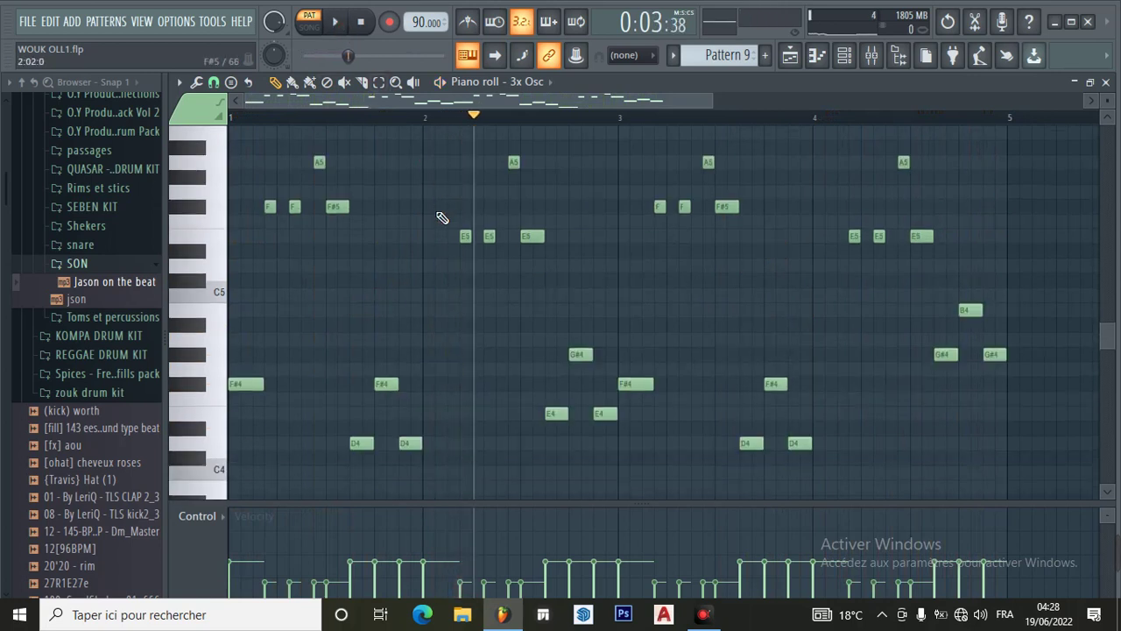
{"action": "scroll", "coordinate": [441, 218], "scroll_direction": "down", "scroll_amount": 1}
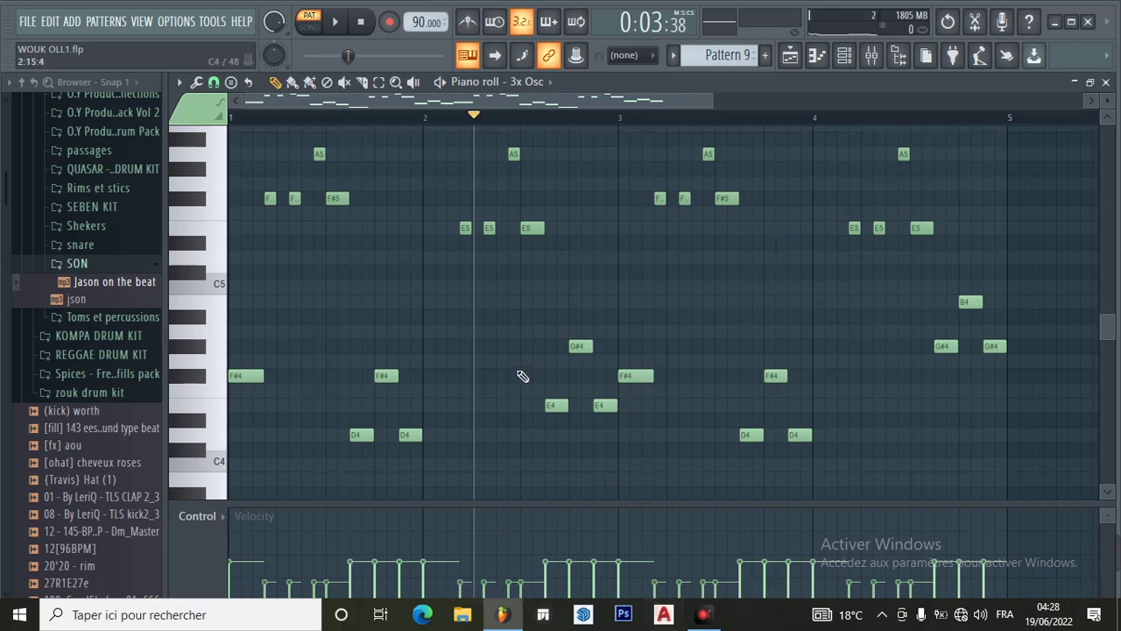
{"action": "scroll", "coordinate": [480, 353], "scroll_direction": "down", "scroll_amount": 1}
{"action": "scroll", "coordinate": [480, 354], "scroll_direction": "up", "scroll_amount": 1}
{"action": "scroll", "coordinate": [520, 351], "scroll_direction": "down", "scroll_amount": 1}
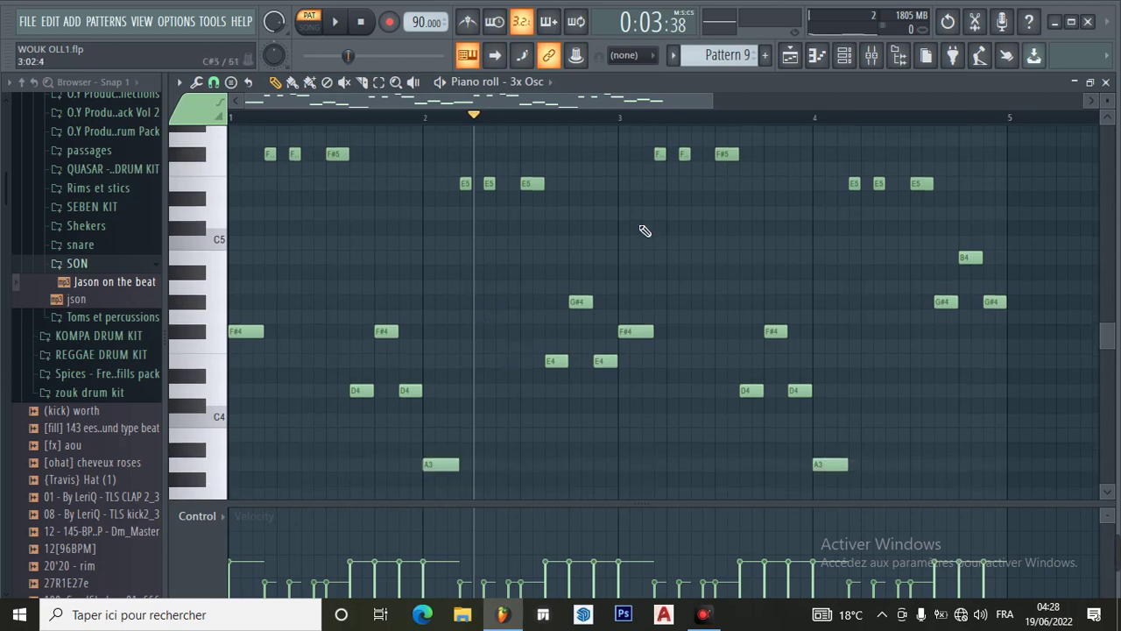
{"action": "scroll", "coordinate": [635, 266], "scroll_direction": "up", "scroll_amount": 1}
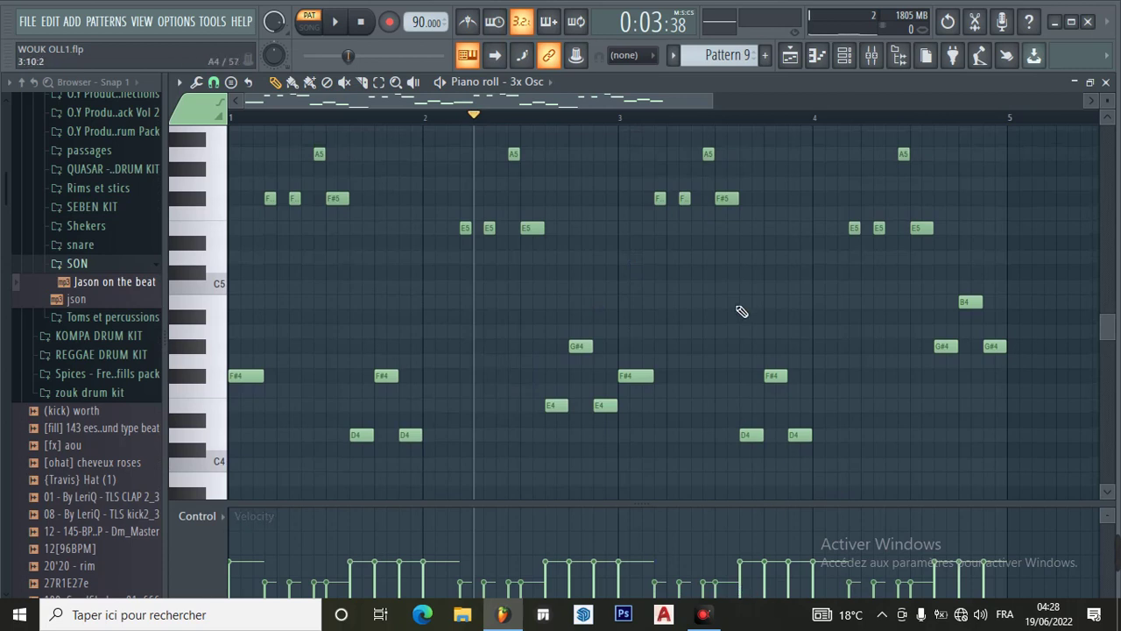
Select Pattern 10 from the playlist and open its KICK YAM EQ_01 channel to view the sampler settings.
{"action": "left_click", "coordinate": [789, 55]}
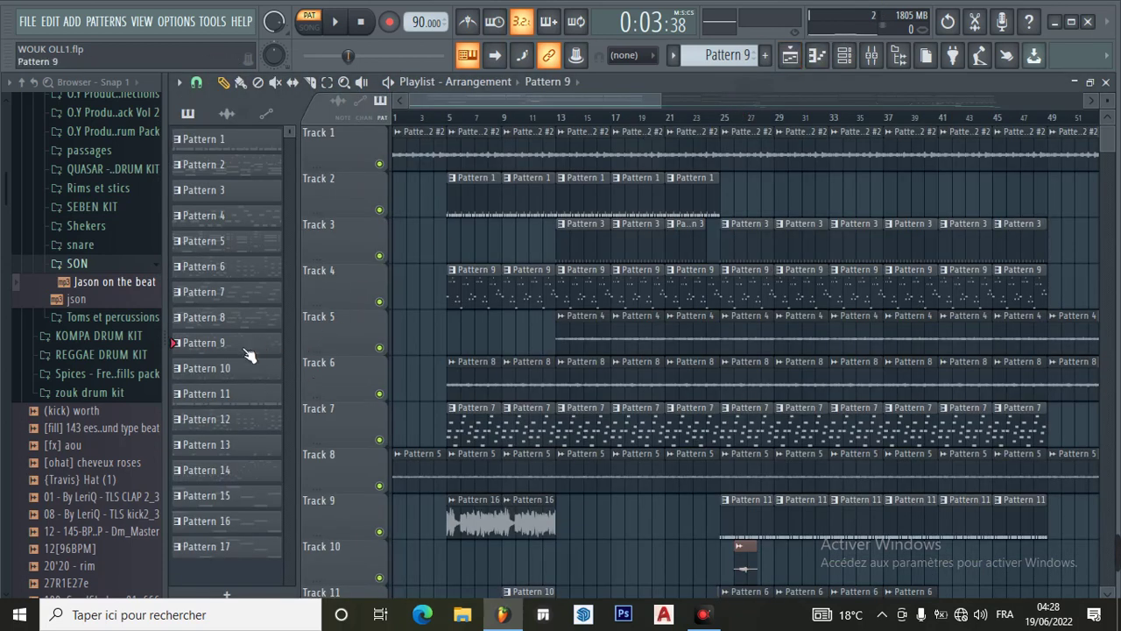
{"action": "left_click", "coordinate": [226, 372]}
{"action": "left_click", "coordinate": [844, 56]}
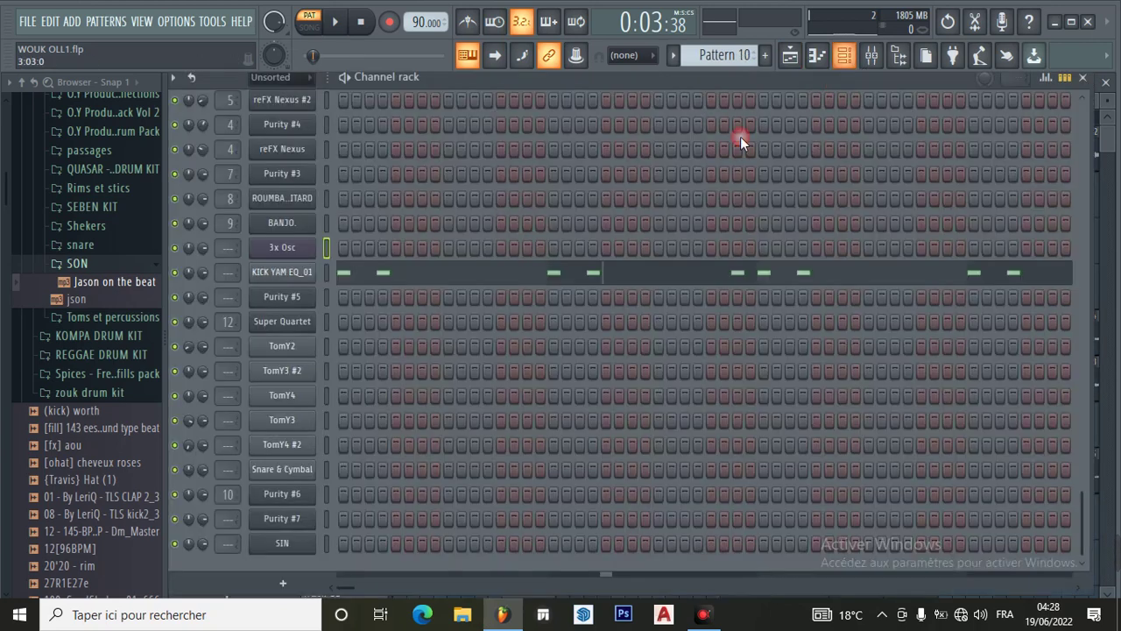
{"action": "left_click", "coordinate": [302, 281]}
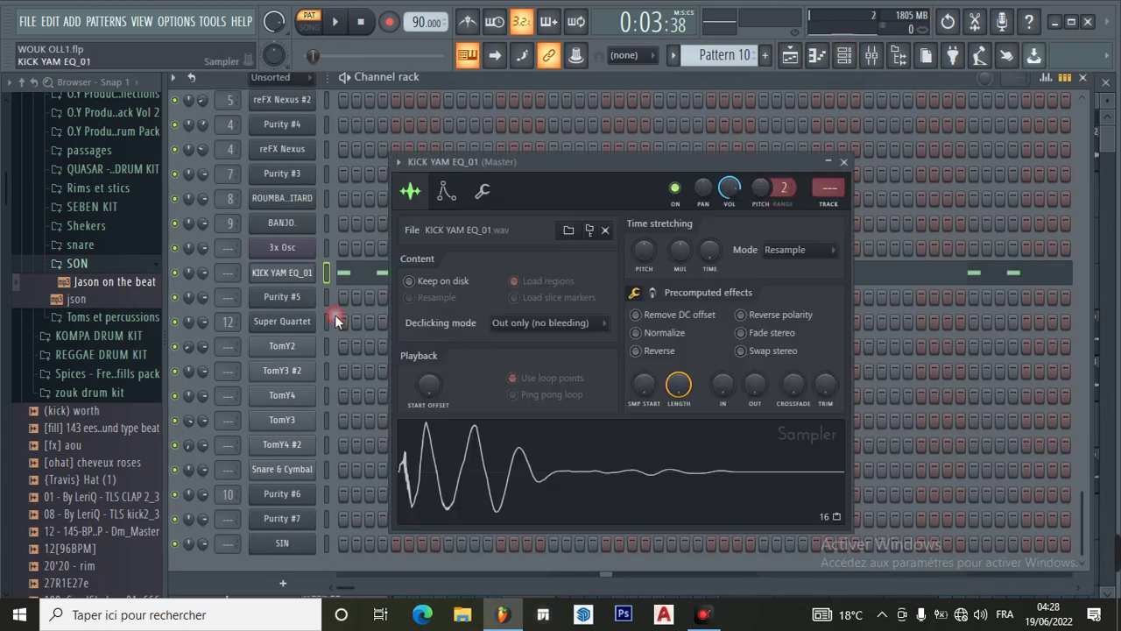
Audition the KICK YAM EQ_01 sample, open its Pattern 10 notes in the piano roll, and play them from the start before pausing.
{"action": "left_click", "coordinate": [443, 460]}
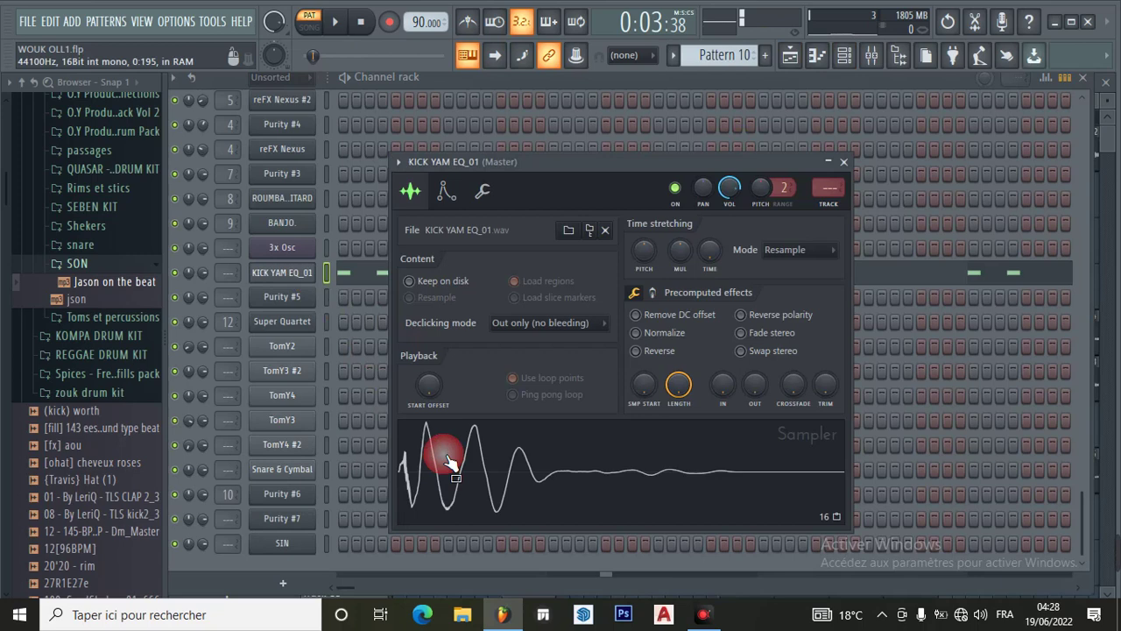
{"action": "left_click", "coordinate": [843, 163]}
{"action": "left_click", "coordinate": [432, 274]}
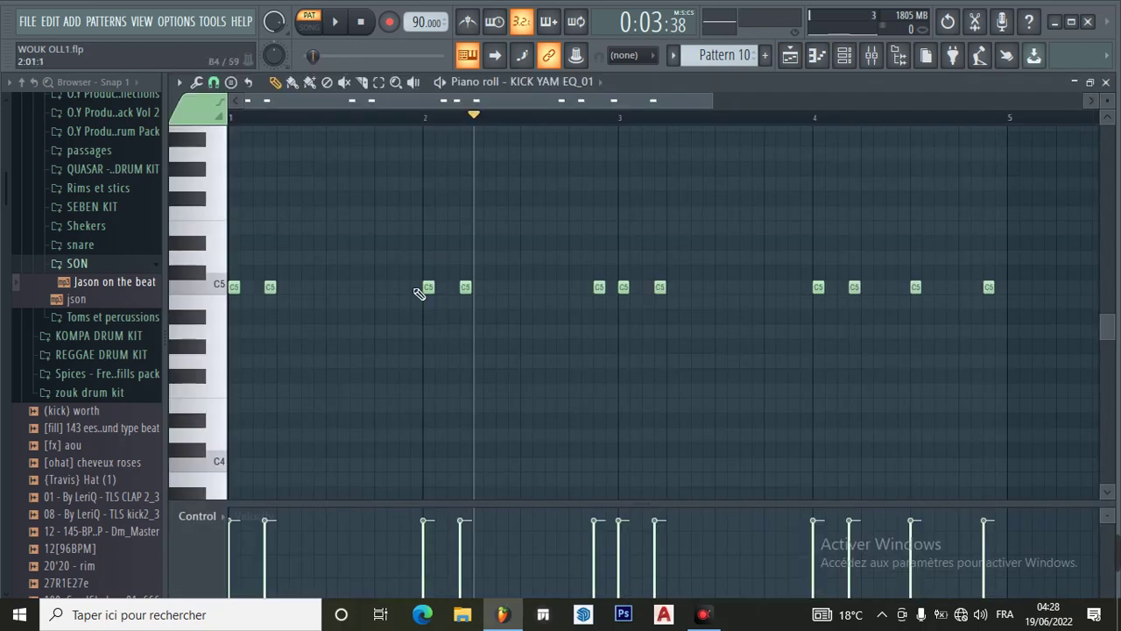
{"action": "left_click_drag", "start_coordinate": [724, 110], "coordinate": [813, 117]}
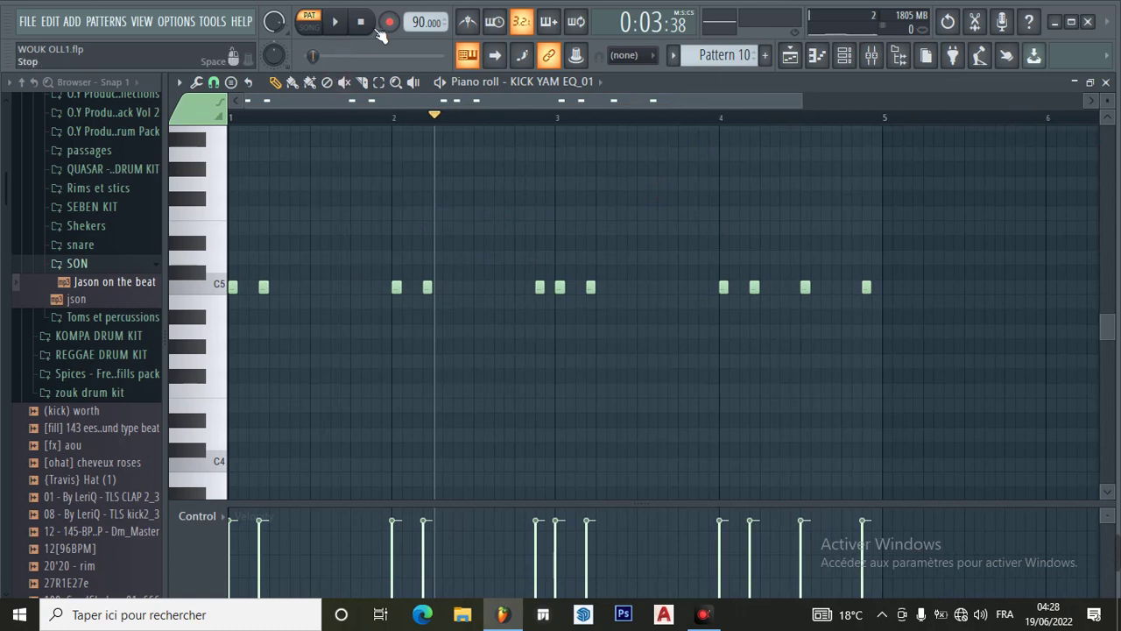
{"action": "left_click", "coordinate": [362, 24]}
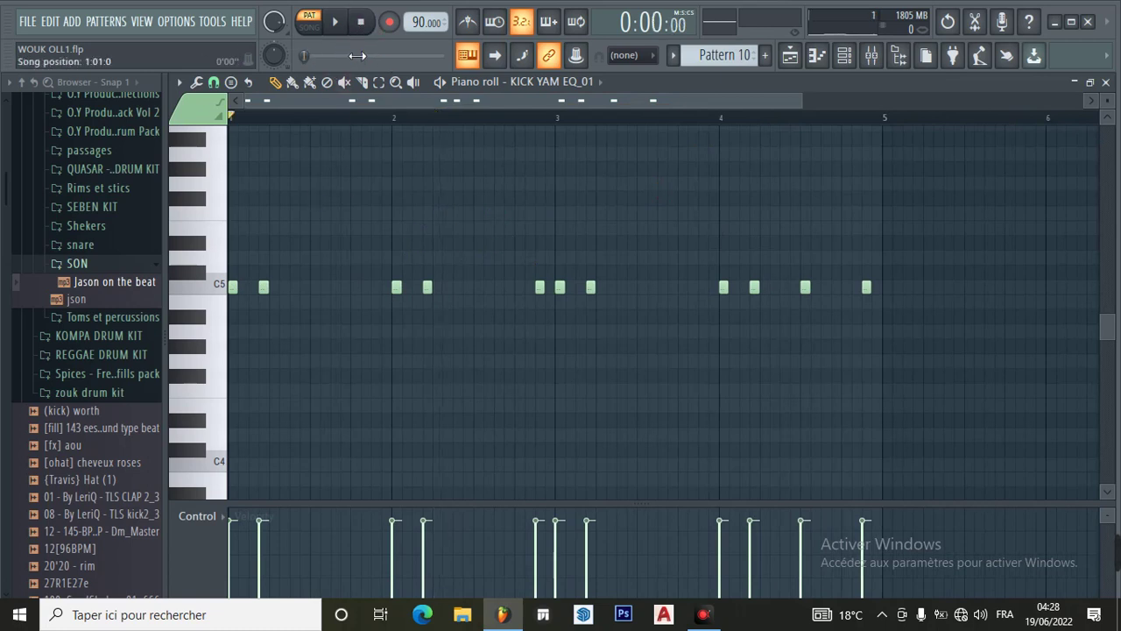
{"action": "left_click", "coordinate": [341, 24]}
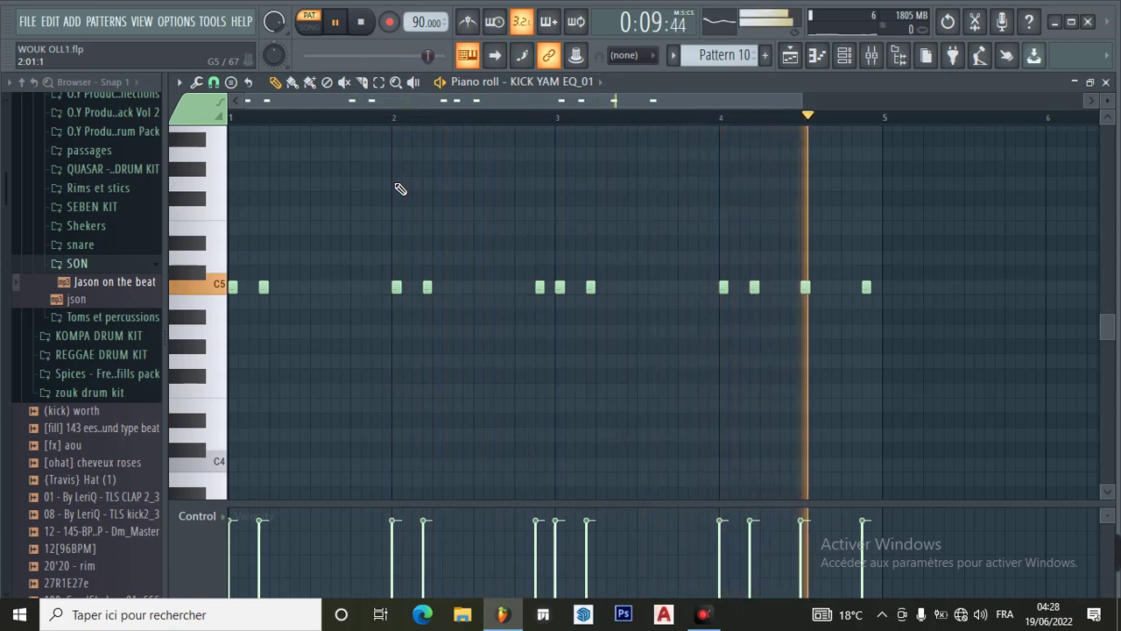
{"action": "left_click", "coordinate": [347, 26]}
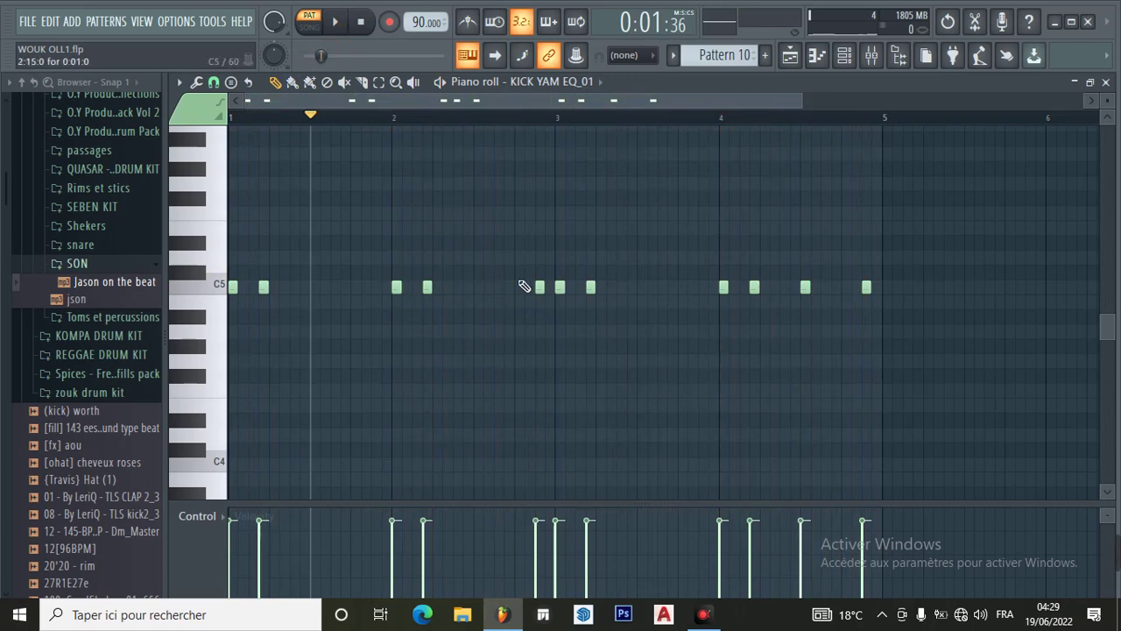
Select Pattern 11 from the playlist and show its percussion channels in the channel rack.
{"action": "left_click", "coordinate": [845, 55]}
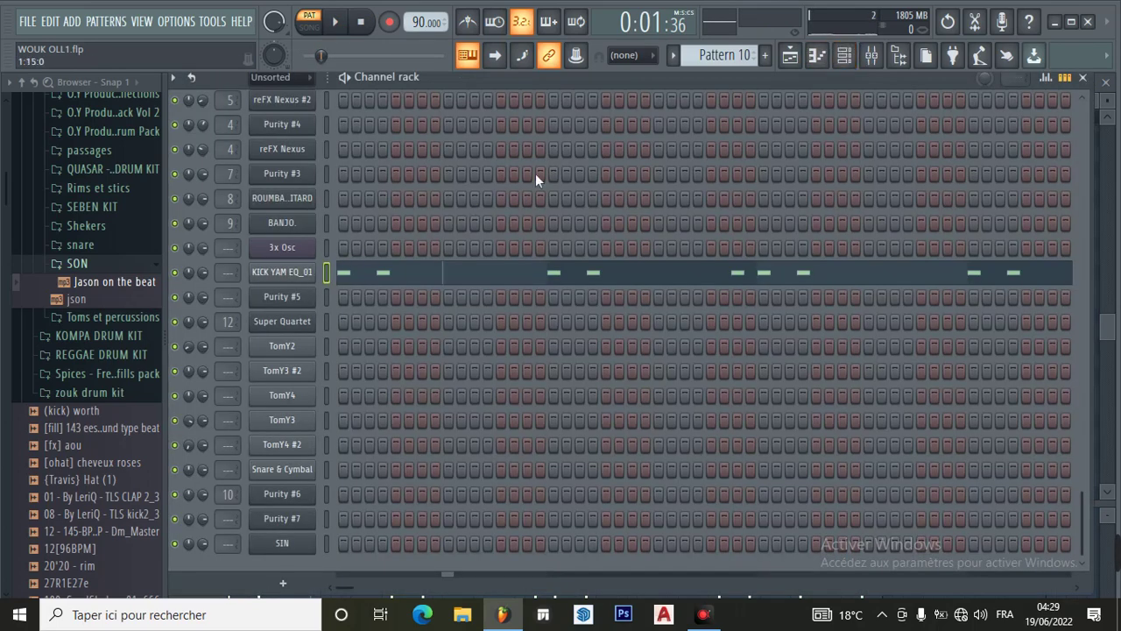
{"action": "left_click", "coordinate": [790, 55]}
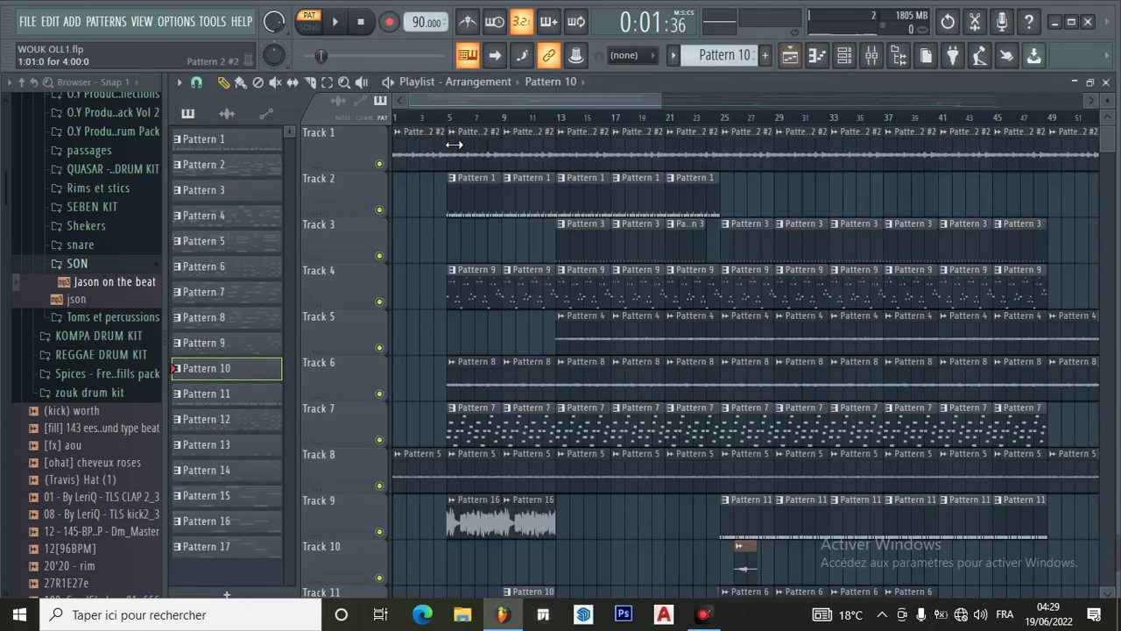
{"action": "left_click", "coordinate": [225, 394]}
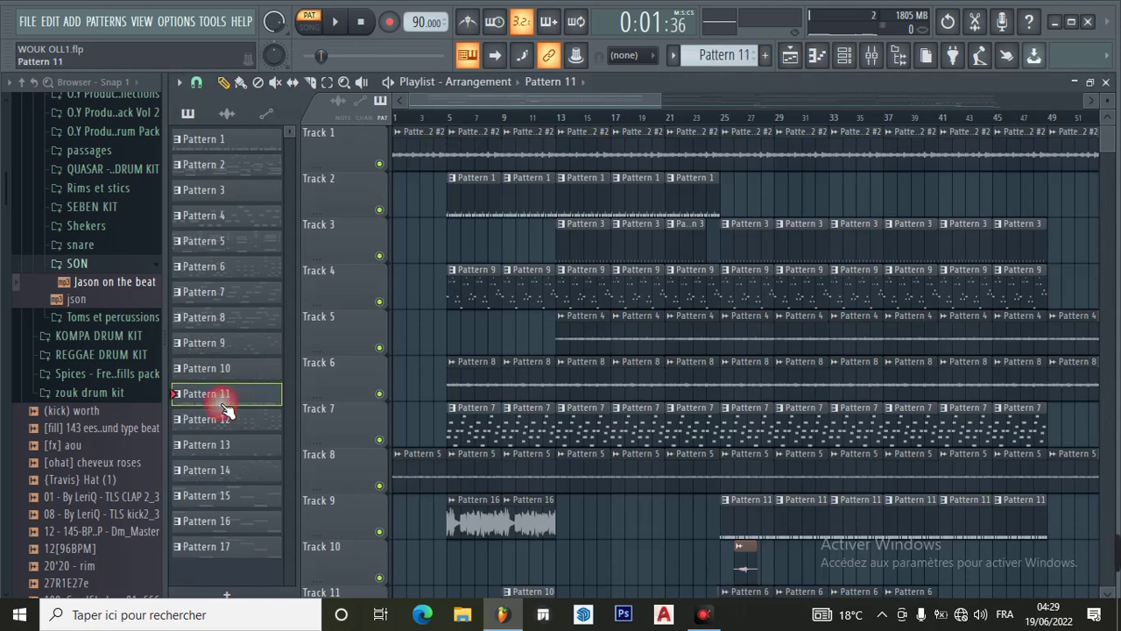
{"action": "left_click", "coordinate": [843, 58]}
{"action": "scroll", "coordinate": [489, 255], "scroll_direction": "up", "scroll_amount": 5}
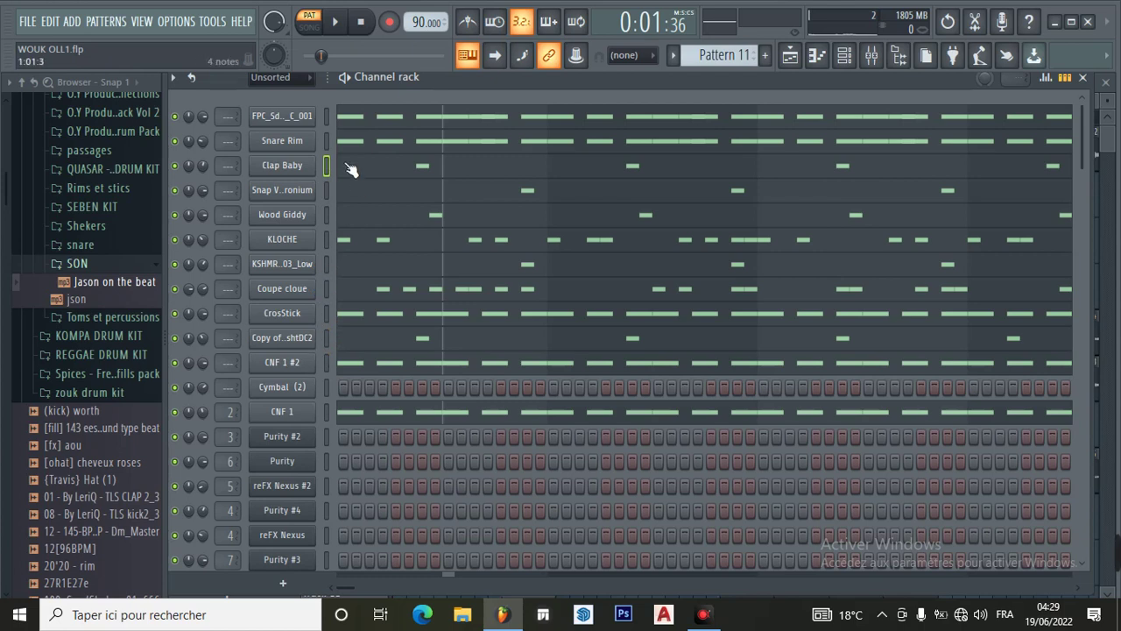
View the sampler settings of the FPC_SdSt_C_001 and Snare Rim channels, closing each window when done.
{"action": "left_click", "coordinate": [325, 115]}
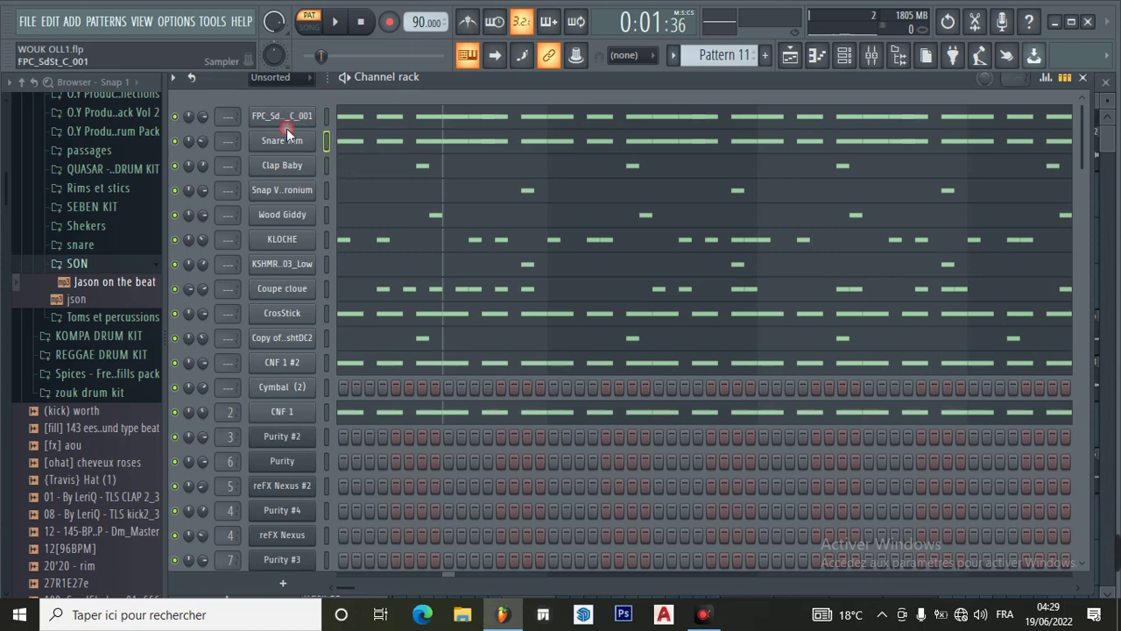
{"action": "left_click", "coordinate": [286, 116]}
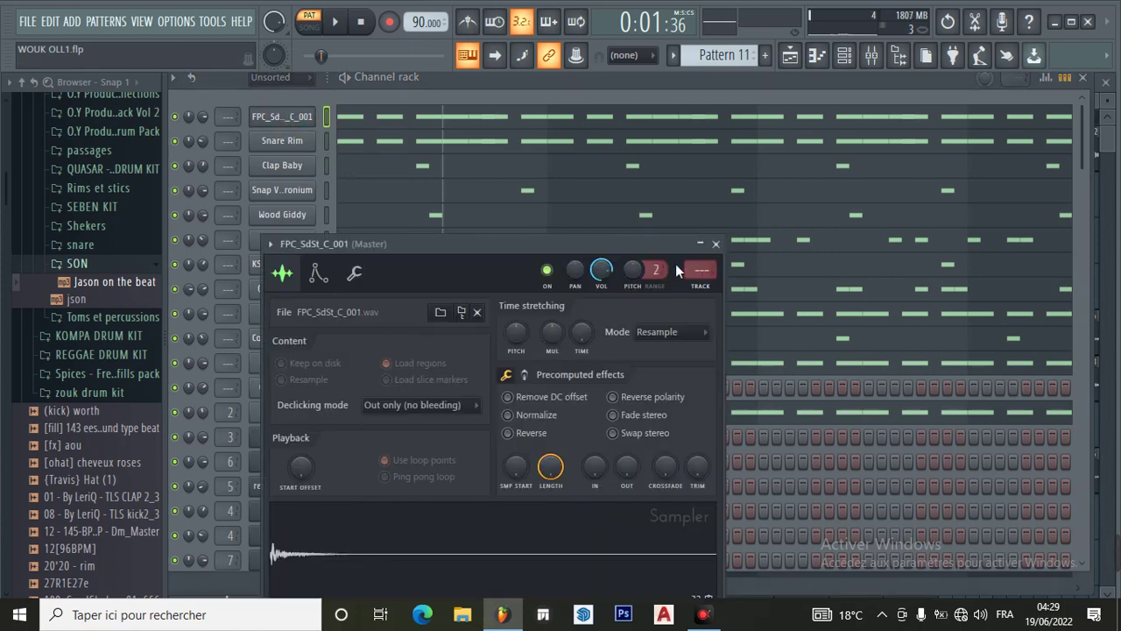
{"action": "left_click", "coordinate": [716, 246]}
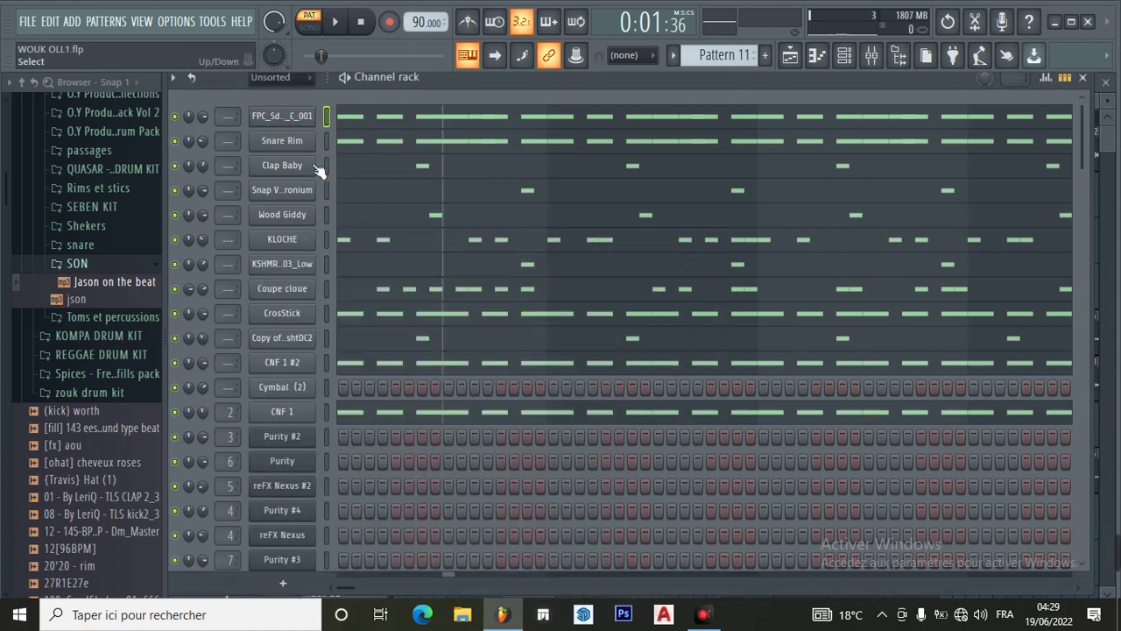
{"action": "left_click", "coordinate": [282, 141]}
{"action": "left_click_drag", "start_coordinate": [376, 232], "coordinate": [379, 188]}
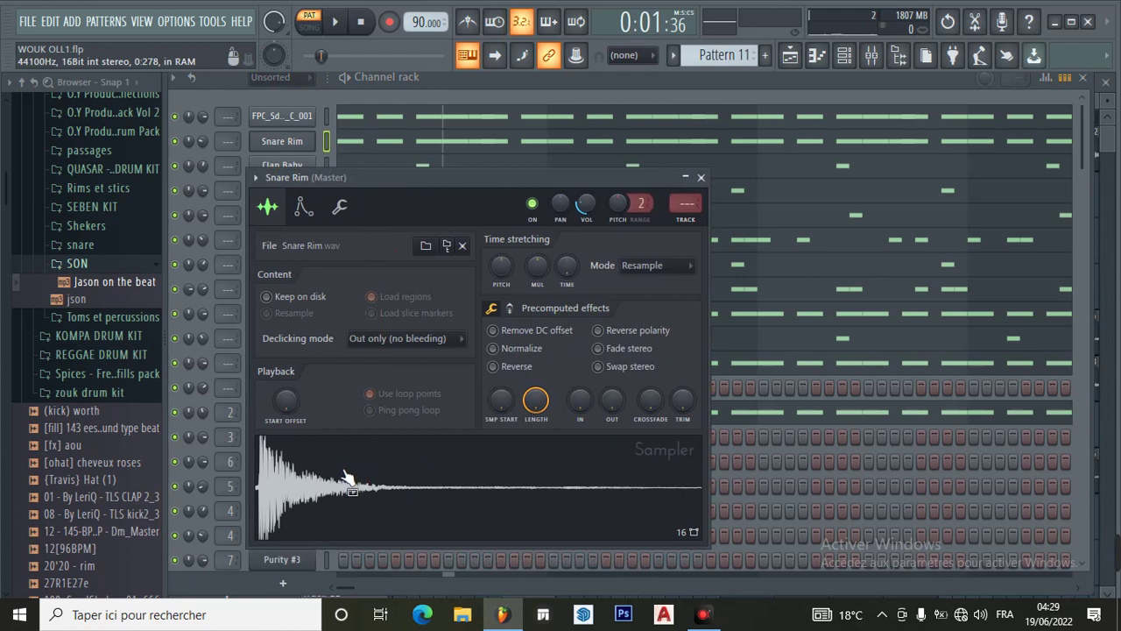
{"action": "left_click", "coordinate": [700, 177]}
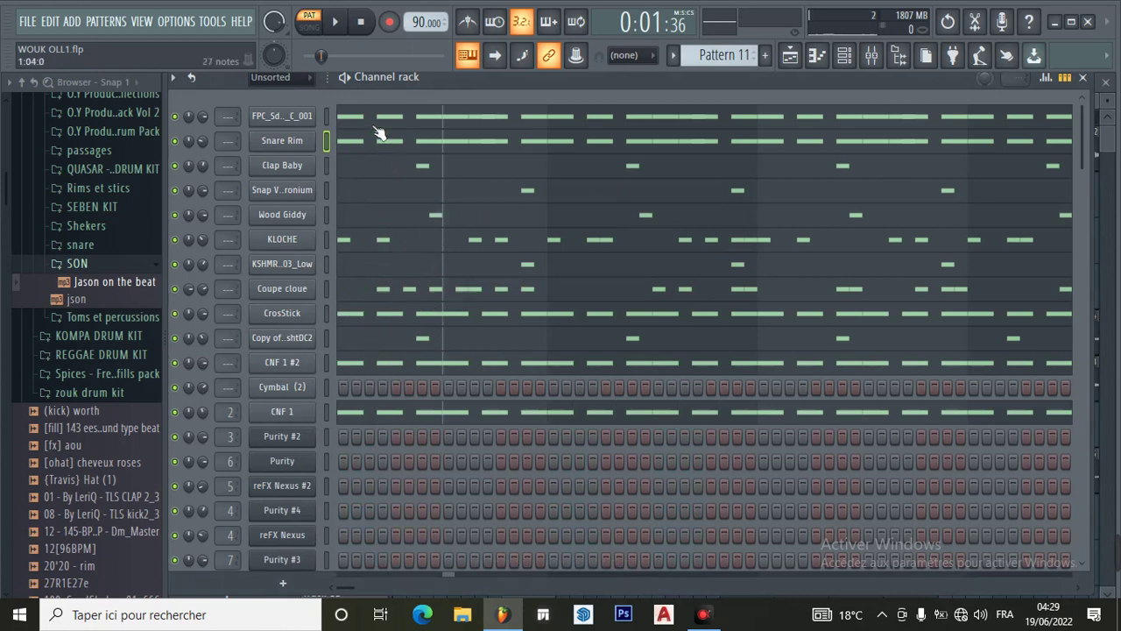
Solo the Snare Rim channel, play Pattern 11 while viewing its notes in the piano roll, and pause playback.
{"action": "right_click", "coordinate": [175, 142]}
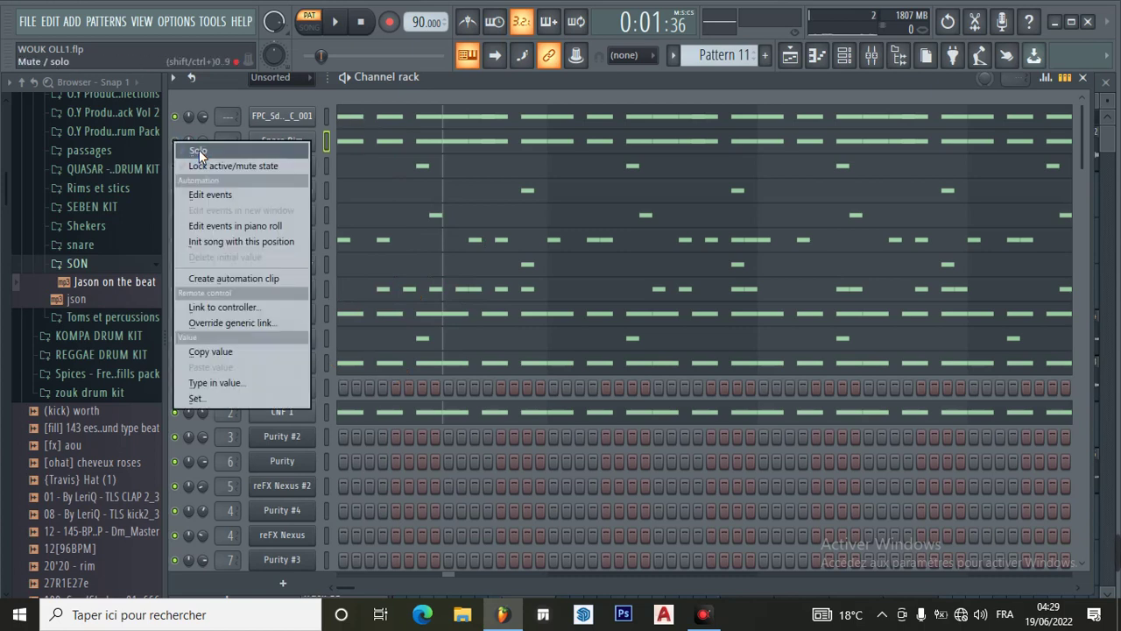
{"action": "left_click", "coordinate": [198, 151]}
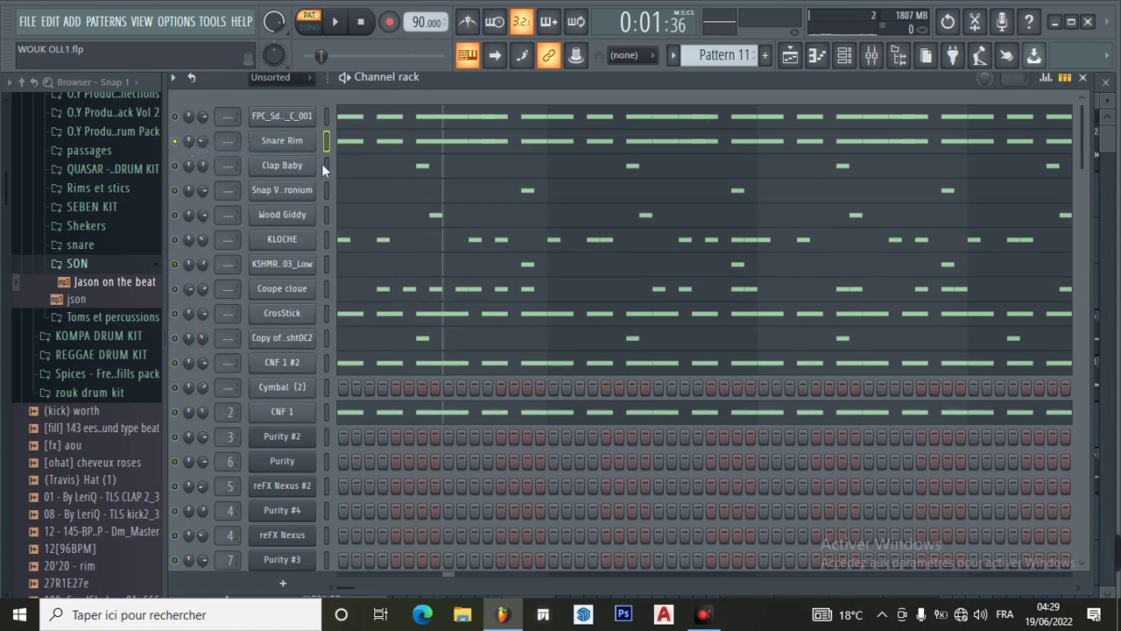
{"action": "left_click", "coordinate": [341, 26]}
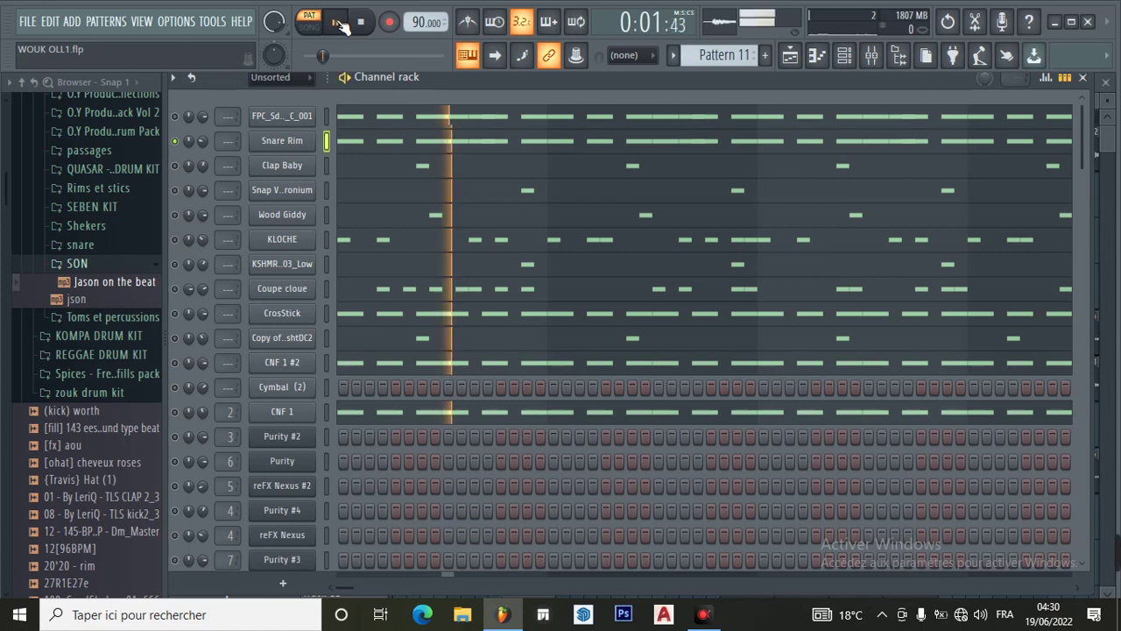
{"action": "left_click", "coordinate": [376, 142]}
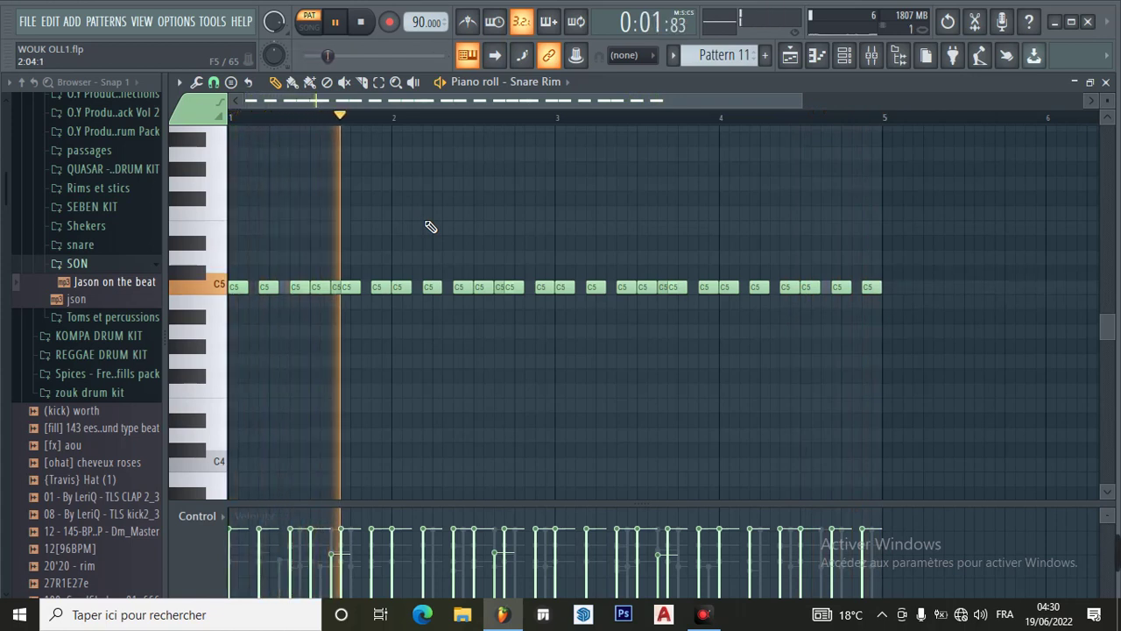
{"action": "left_click", "coordinate": [335, 22]}
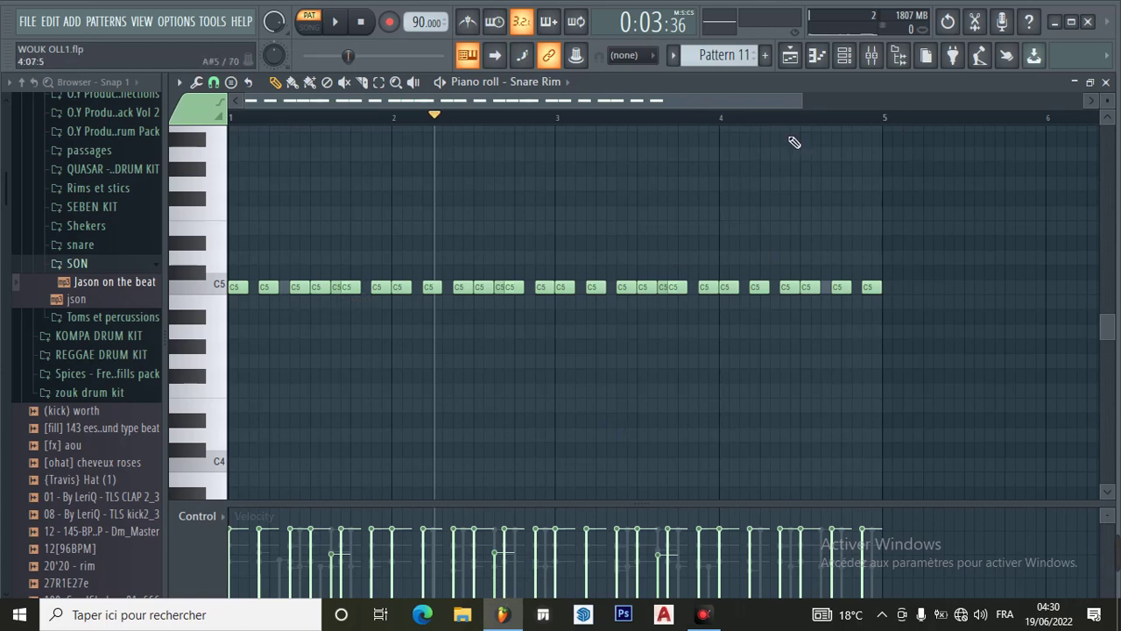
Solo the FPC_SdSt_C_001 channel, play it while viewing its Pattern 11 notes in the piano roll, and pause playback.
{"action": "left_click", "coordinate": [791, 55]}
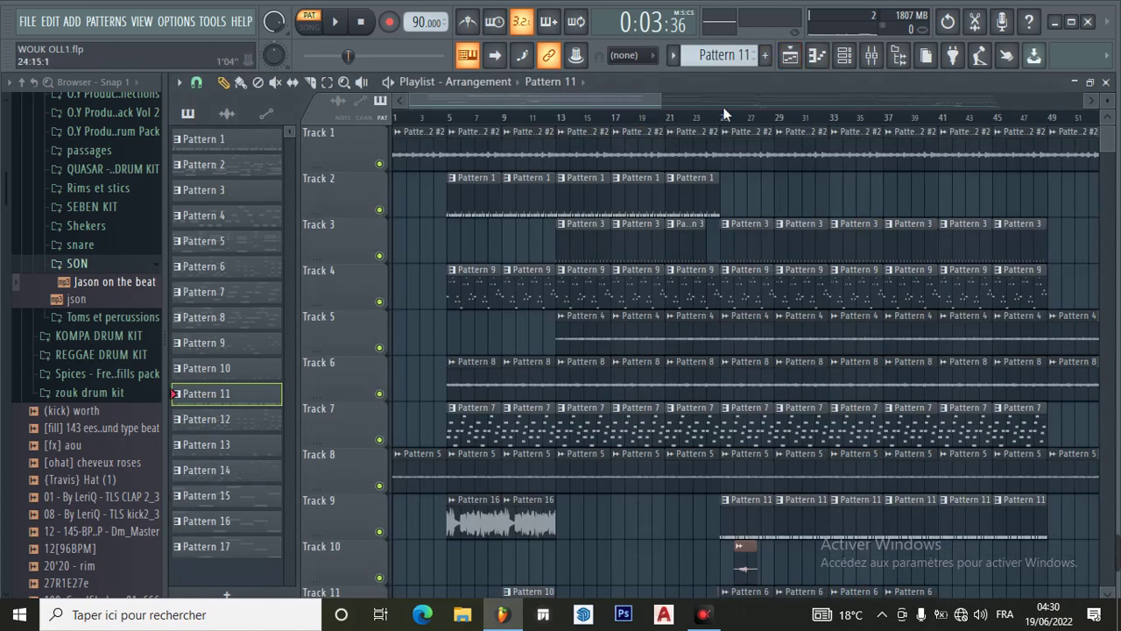
{"action": "left_click", "coordinate": [844, 56]}
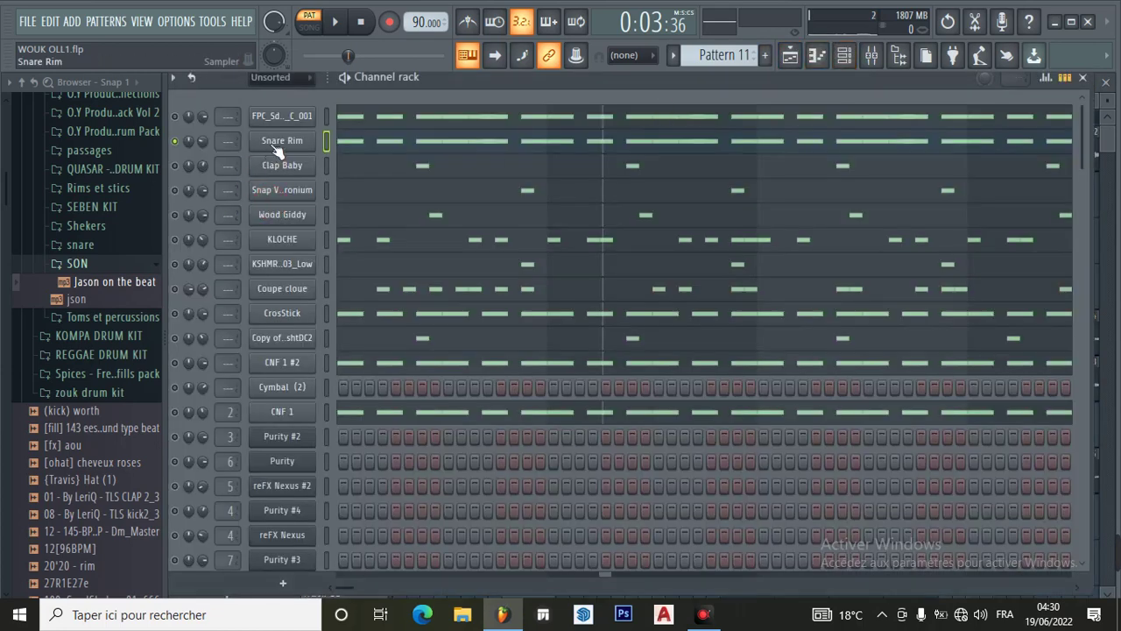
{"action": "right_click", "coordinate": [177, 118]}
{"action": "left_click", "coordinate": [179, 123]}
{"action": "left_click", "coordinate": [340, 28]}
{"action": "left_click", "coordinate": [393, 118]}
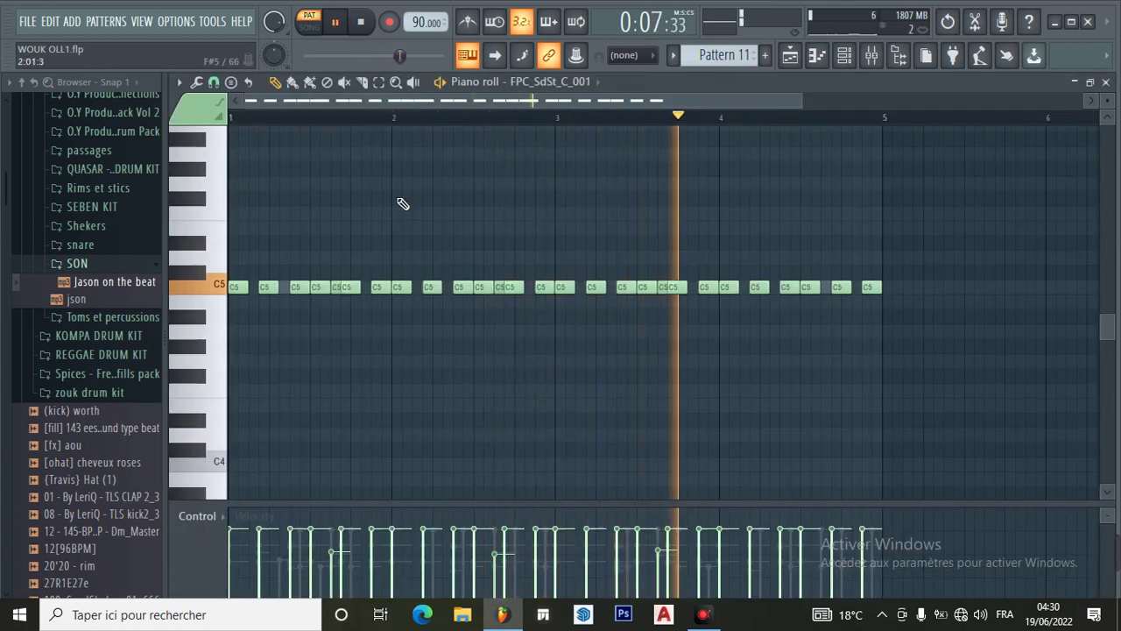
{"action": "left_click", "coordinate": [337, 26]}
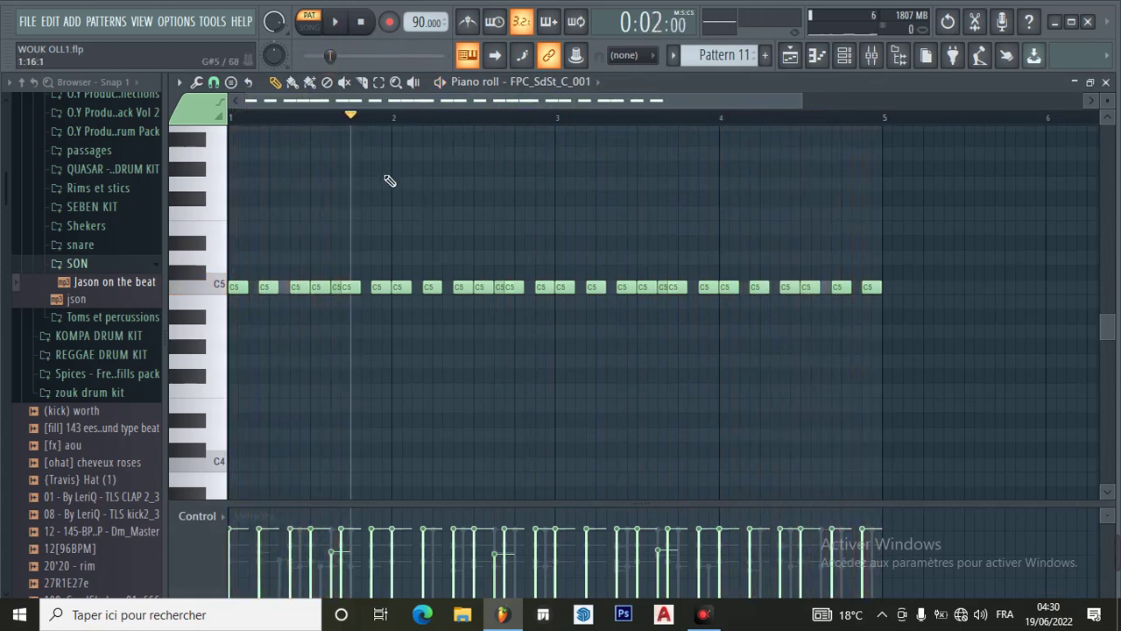
Unmute the CrosStick and CNF 1 channels, listen to them together with FPC_SdSt_C_001, and pause playback.
{"action": "left_click", "coordinate": [844, 54]}
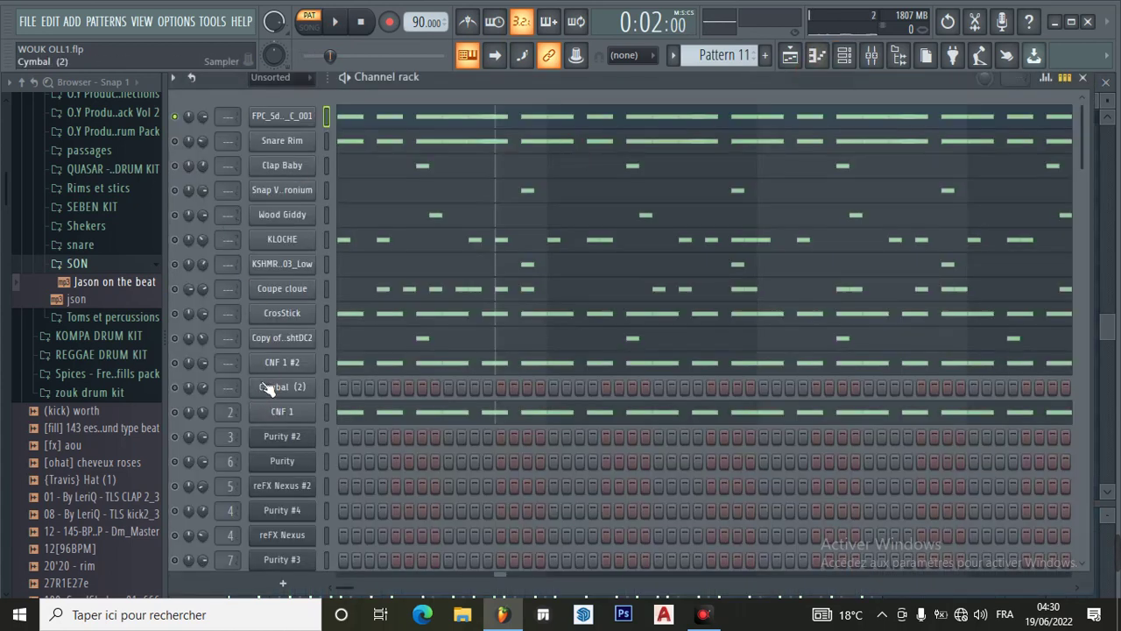
{"action": "left_click", "coordinate": [176, 313]}
{"action": "left_click", "coordinate": [336, 23]}
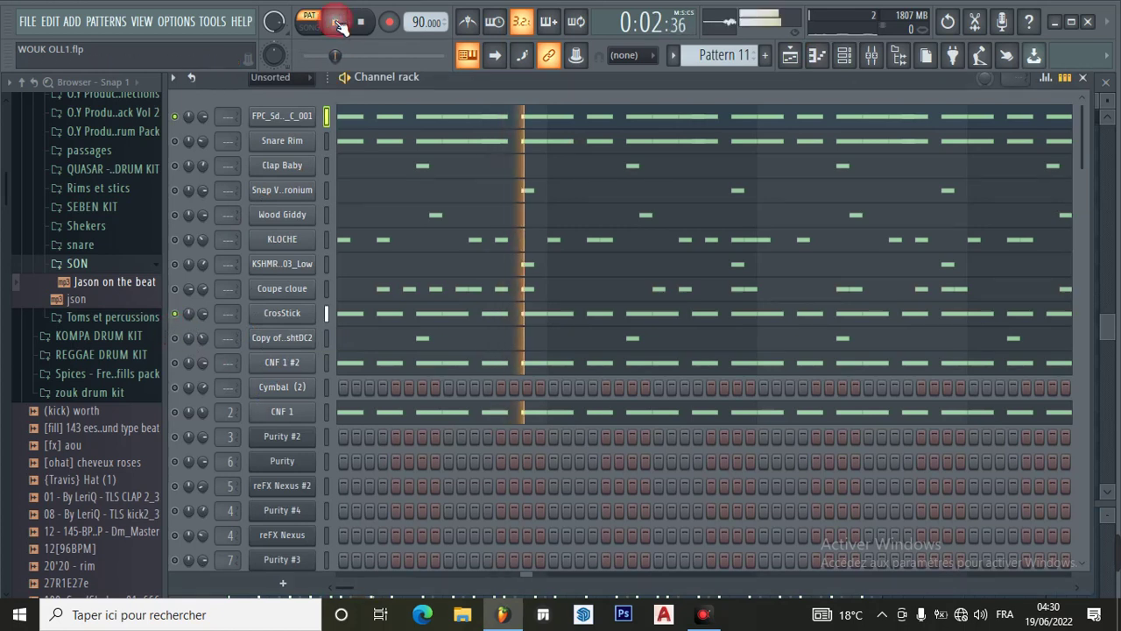
{"action": "left_click", "coordinate": [175, 411]}
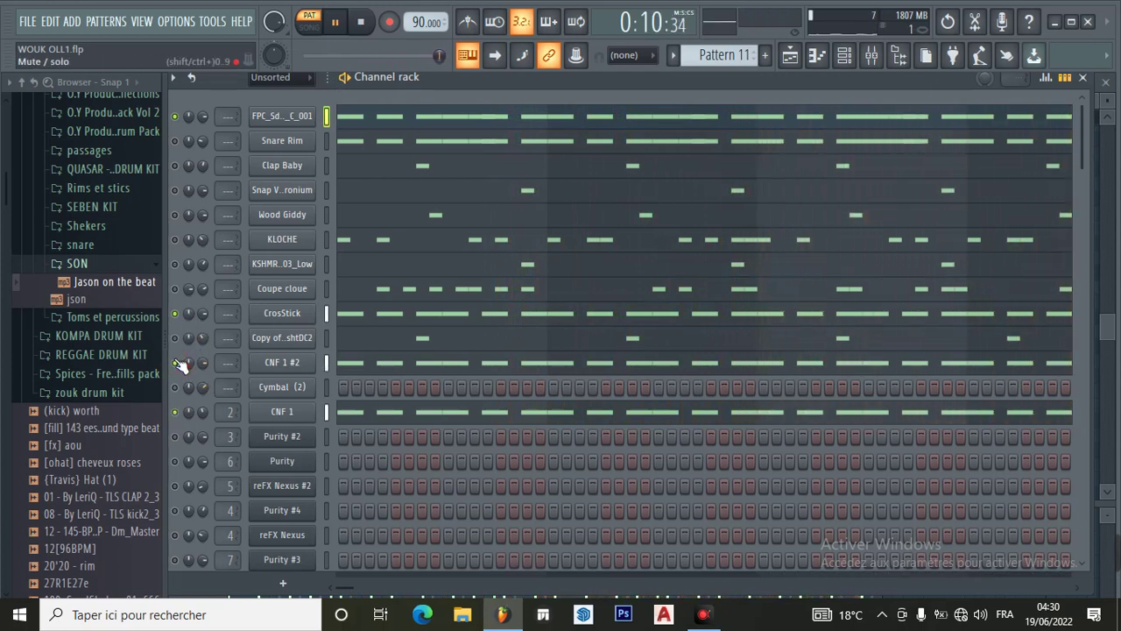
{"action": "key", "text": "space"}
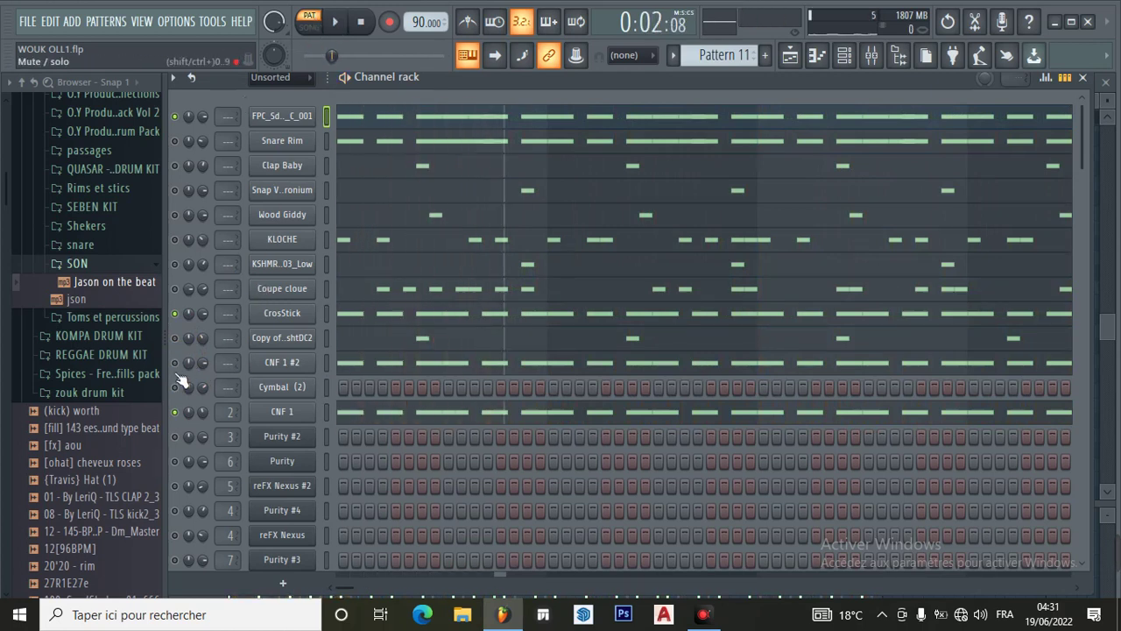
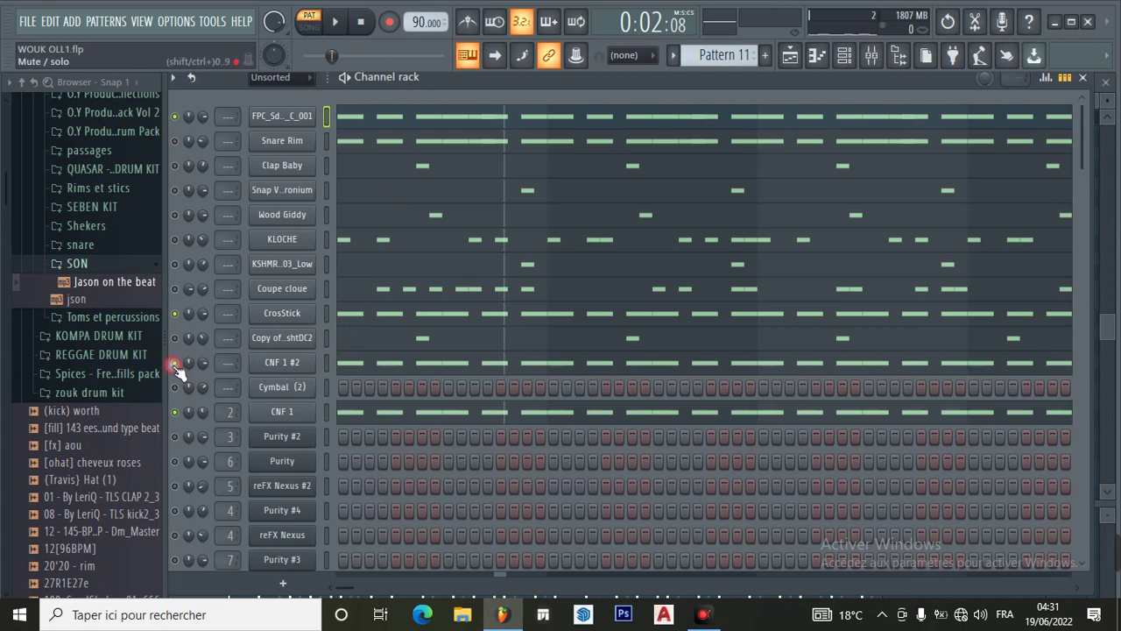
Compare the CNF 1 #2 notes of Pattern 11 with those of Pattern 1 in the piano roll.
{"action": "left_click", "coordinate": [401, 366]}
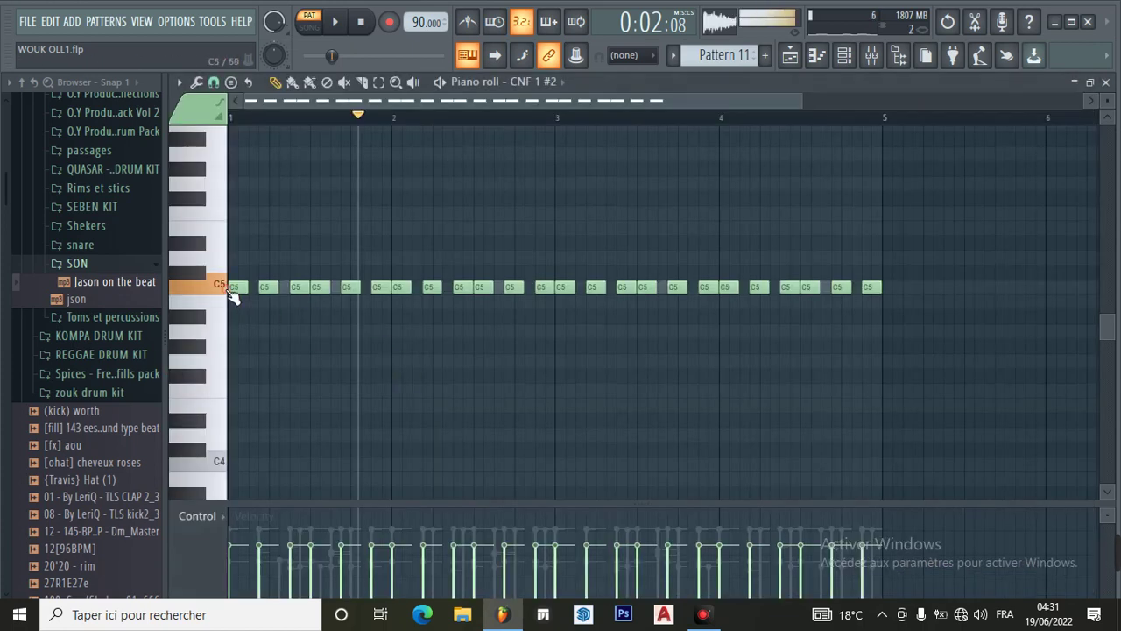
{"action": "left_click", "coordinate": [845, 55]}
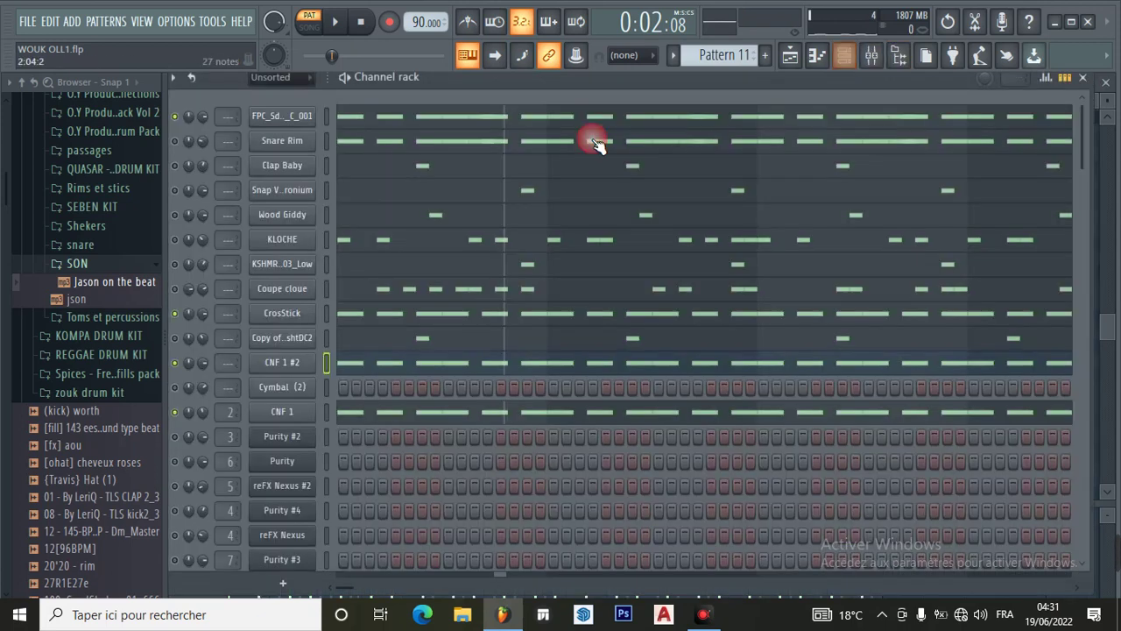
{"action": "left_click", "coordinate": [326, 138]}
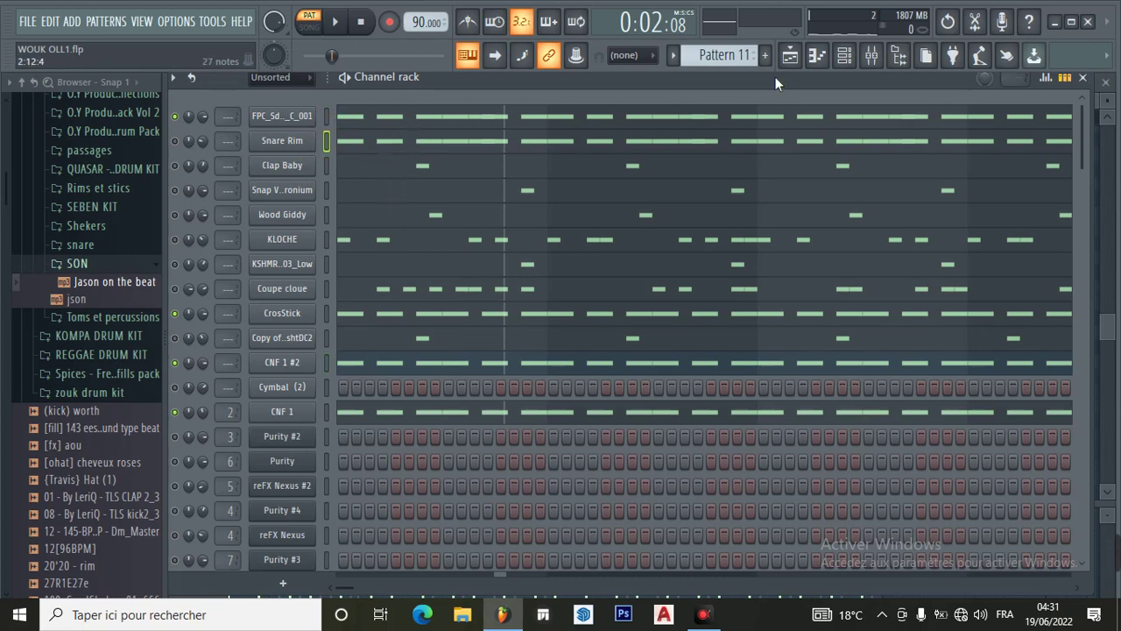
{"action": "left_click_drag", "start_coordinate": [740, 60], "coordinate": [492, 146]}
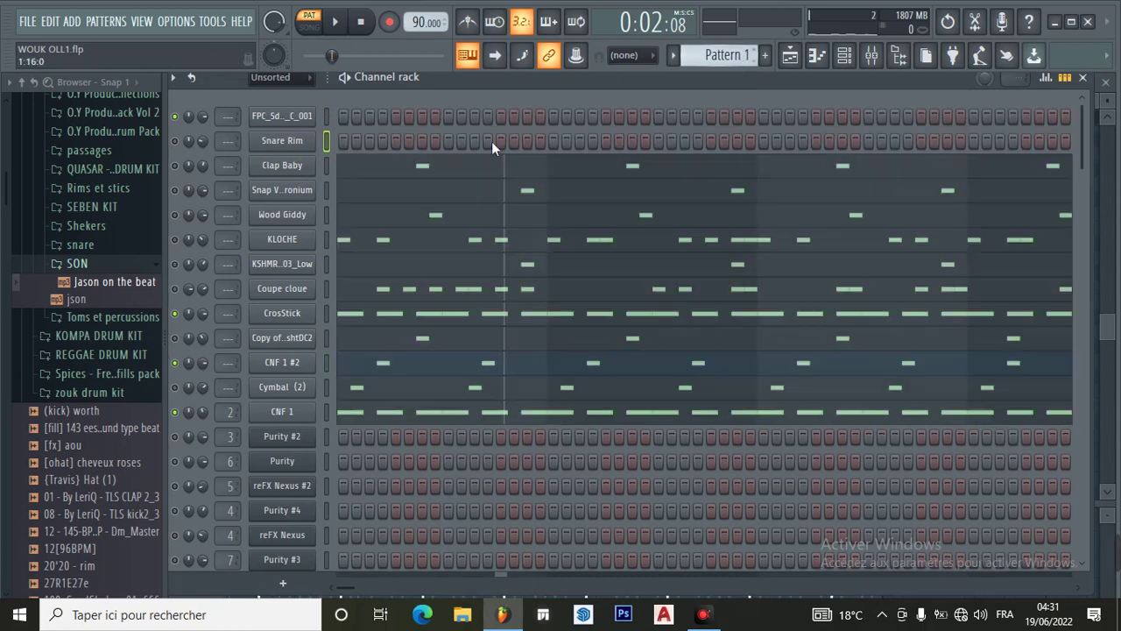
{"action": "left_click", "coordinate": [359, 361]}
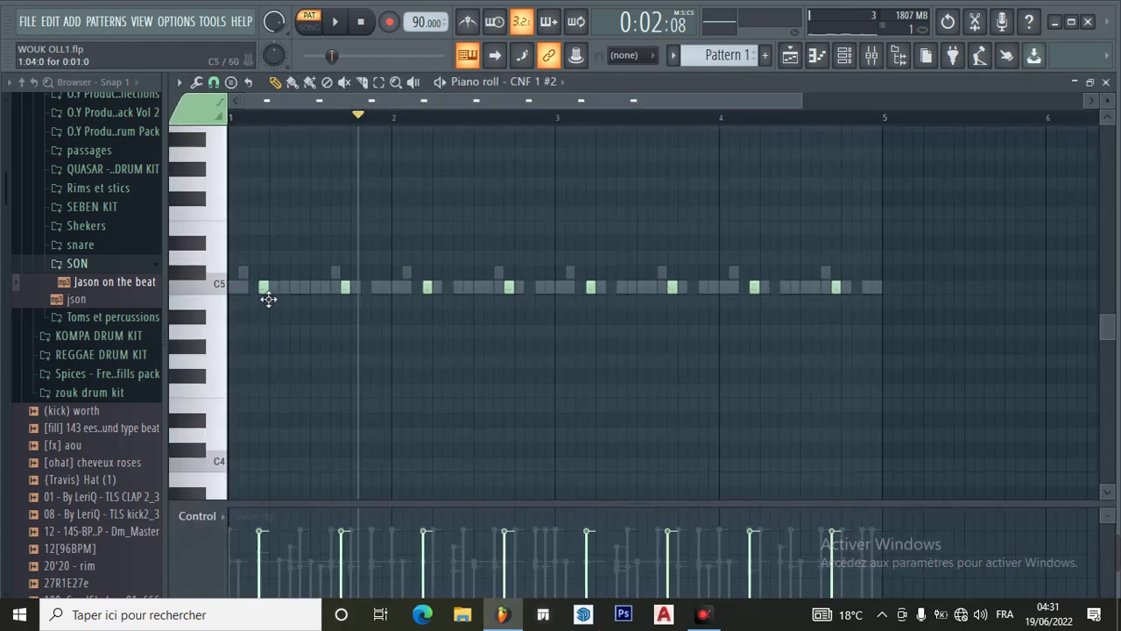
{"action": "left_click", "coordinate": [268, 291]}
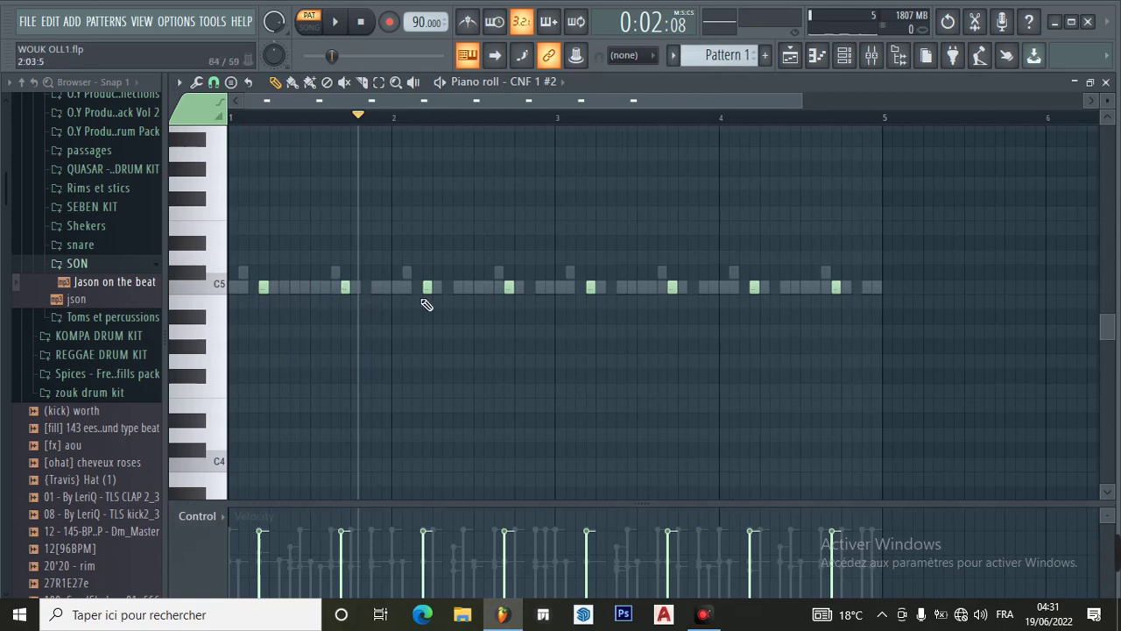
Return to the channel rack and select Pattern 11.
{"action": "left_click", "coordinate": [844, 56]}
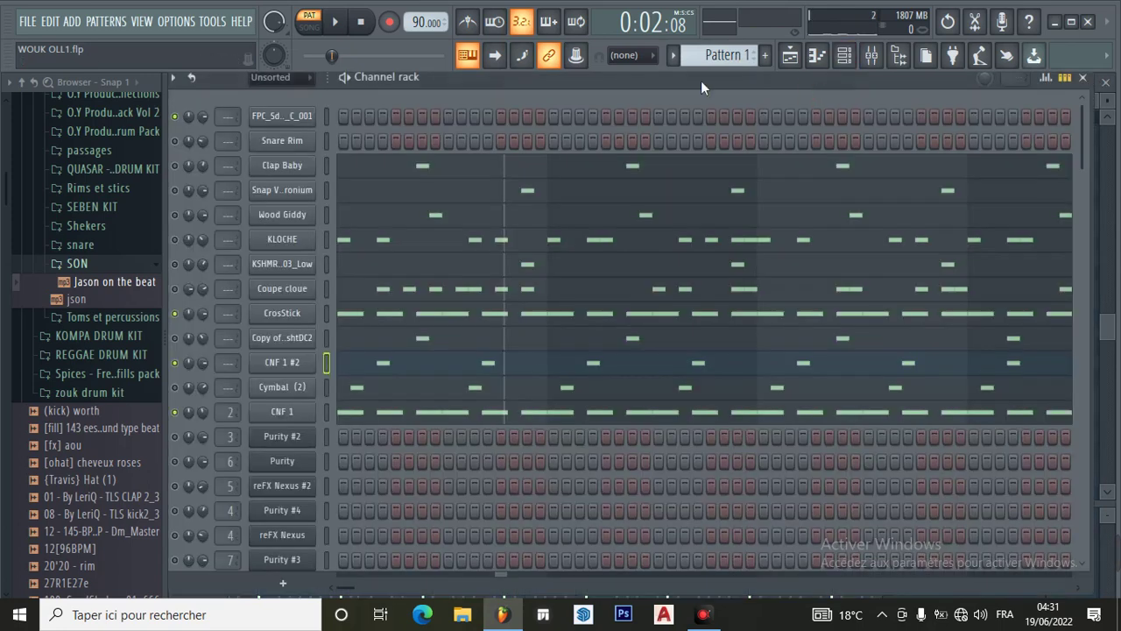
{"action": "scroll", "coordinate": [736, 54], "scroll_direction": "down", "scroll_amount": 1}
{"action": "scroll", "coordinate": [727, 54], "scroll_direction": "down", "scroll_amount": 5}
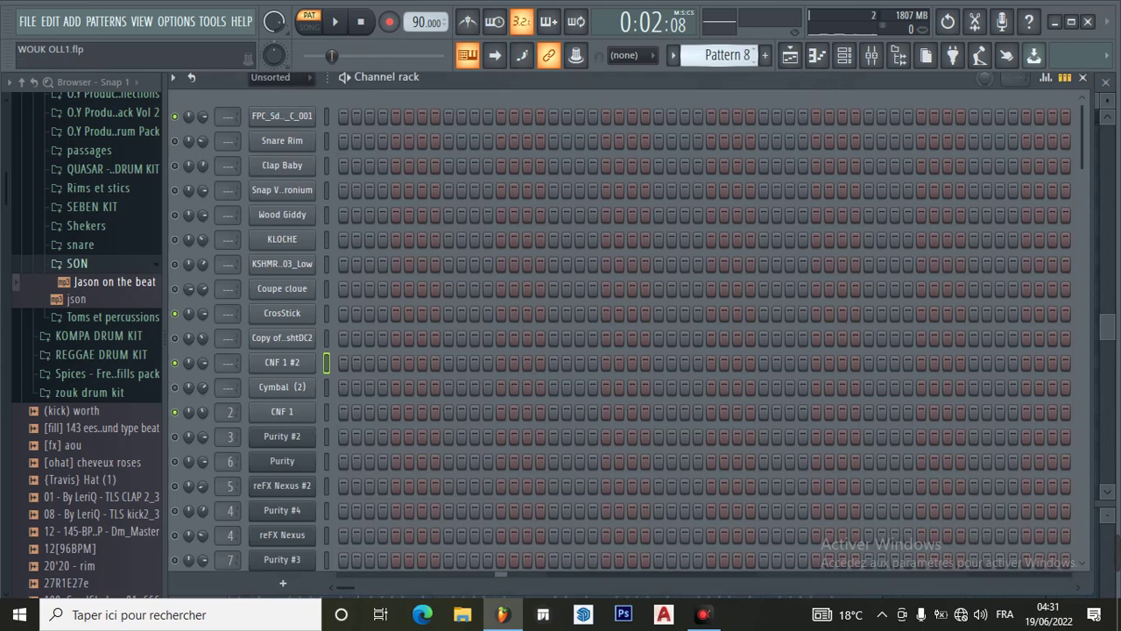
{"action": "scroll", "coordinate": [723, 55], "scroll_direction": "down", "scroll_amount": 3}
{"action": "scroll", "coordinate": [723, 54], "scroll_direction": "up", "scroll_amount": 1}
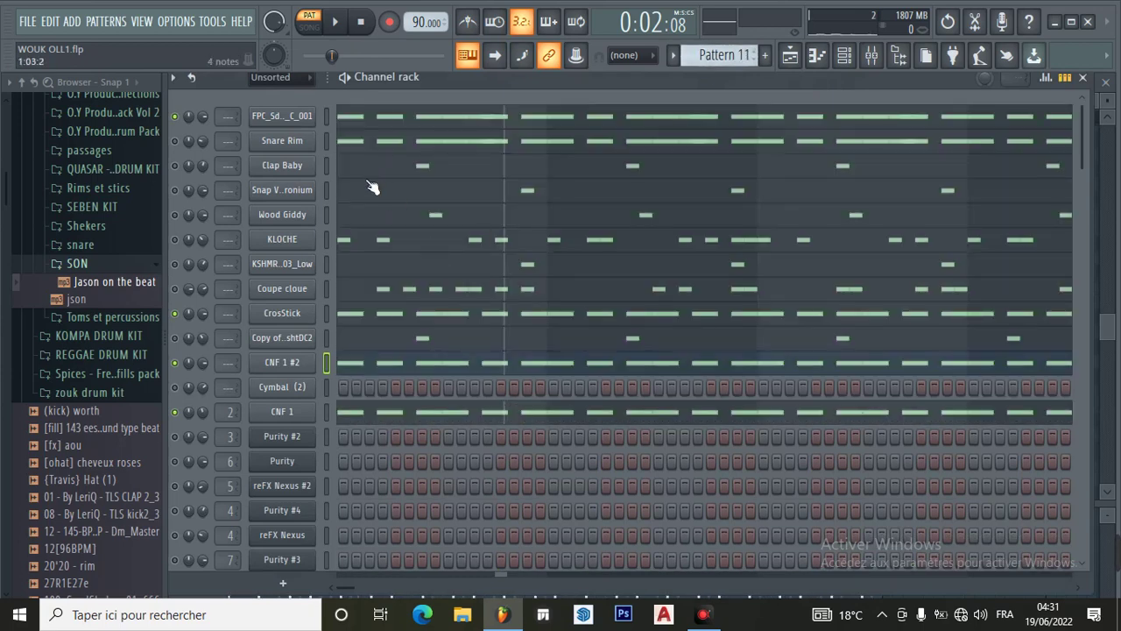
Cancel the channel solo so that every channel is active, and start playing Pattern 11.
{"action": "right_click", "coordinate": [176, 312]}
{"action": "left_click", "coordinate": [187, 321]}
{"action": "right_click", "coordinate": [184, 313]}
{"action": "right_click", "coordinate": [178, 314]}
{"action": "right_click", "coordinate": [178, 314]}
{"action": "right_click", "coordinate": [177, 313]}
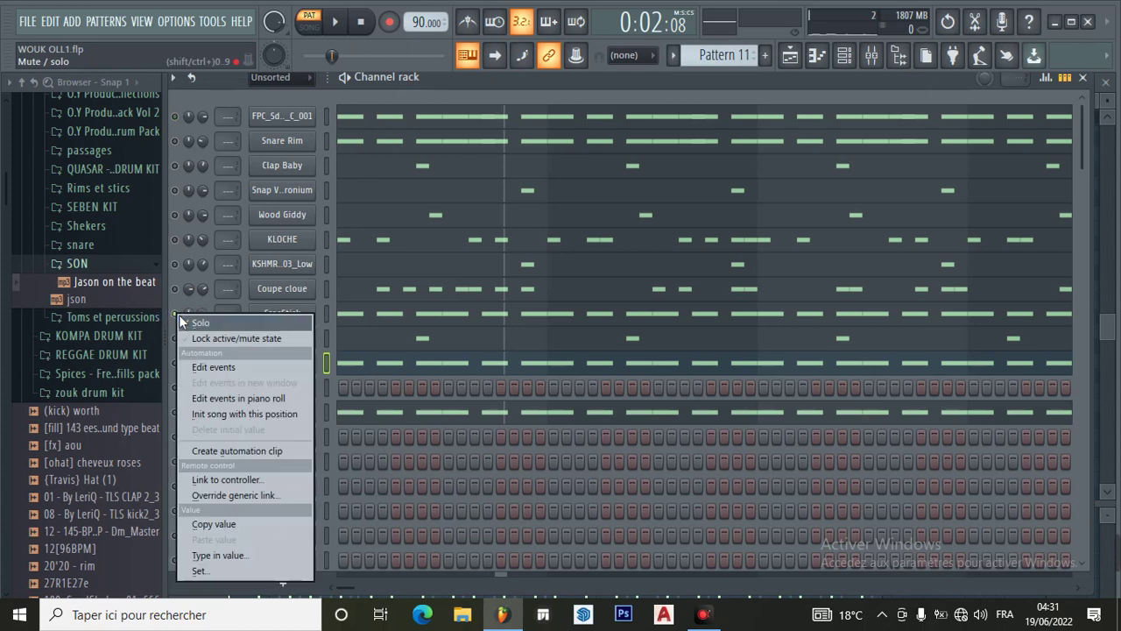
{"action": "left_click", "coordinate": [188, 322]}
{"action": "left_click", "coordinate": [338, 25]}
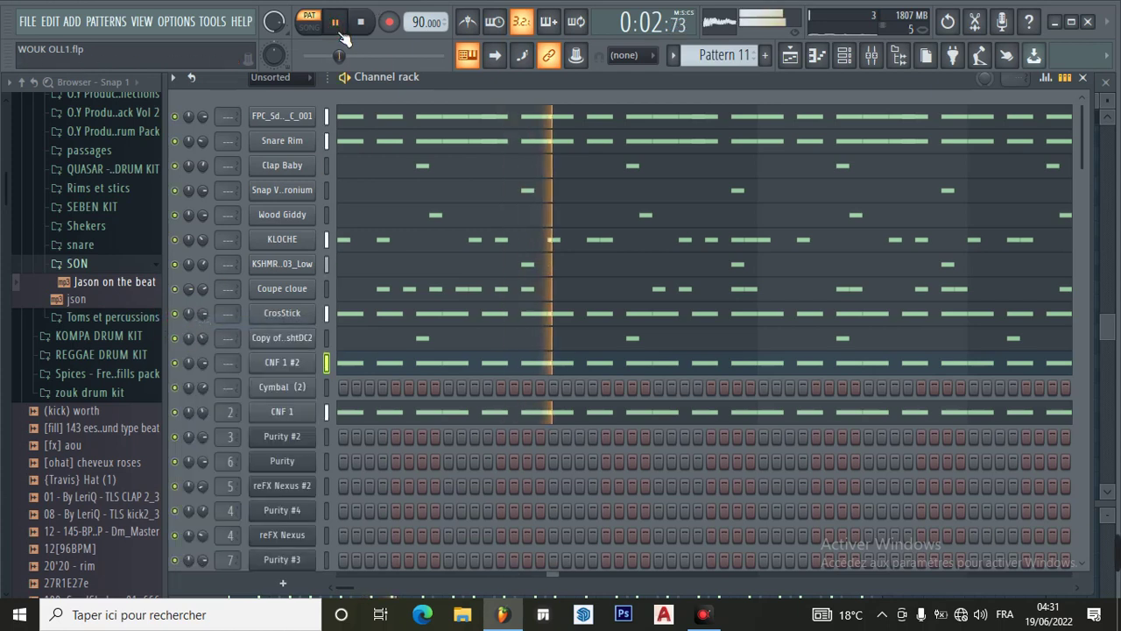
View the CrosStick notes in the piano roll during playback, pause, and review the channels used in Pattern 11.
{"action": "left_click", "coordinate": [467, 311]}
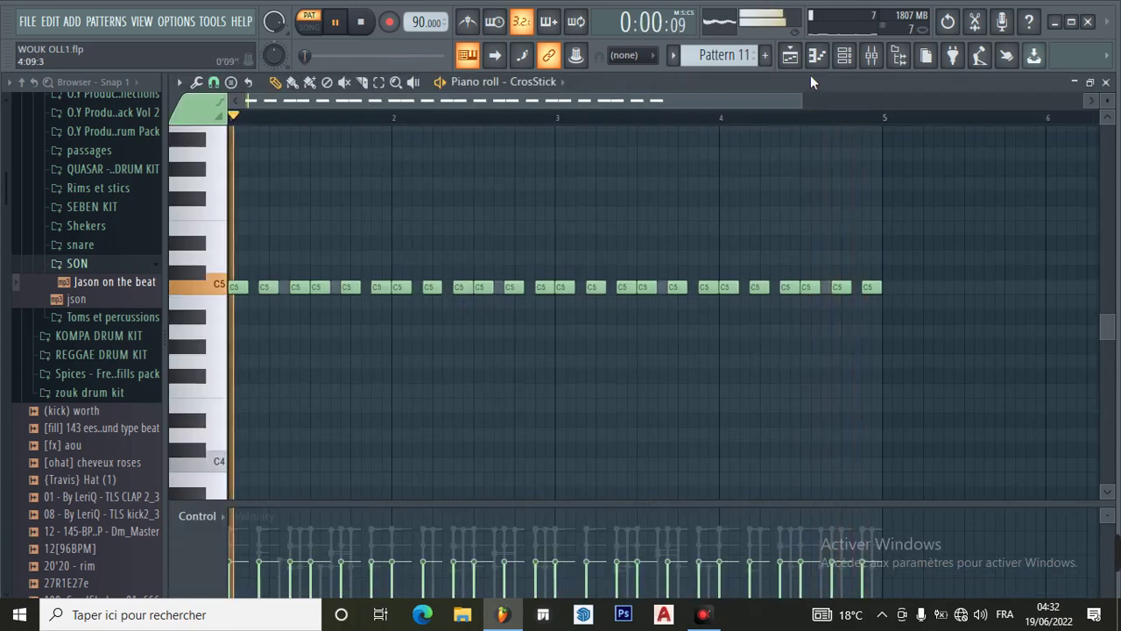
{"action": "left_click", "coordinate": [871, 55]}
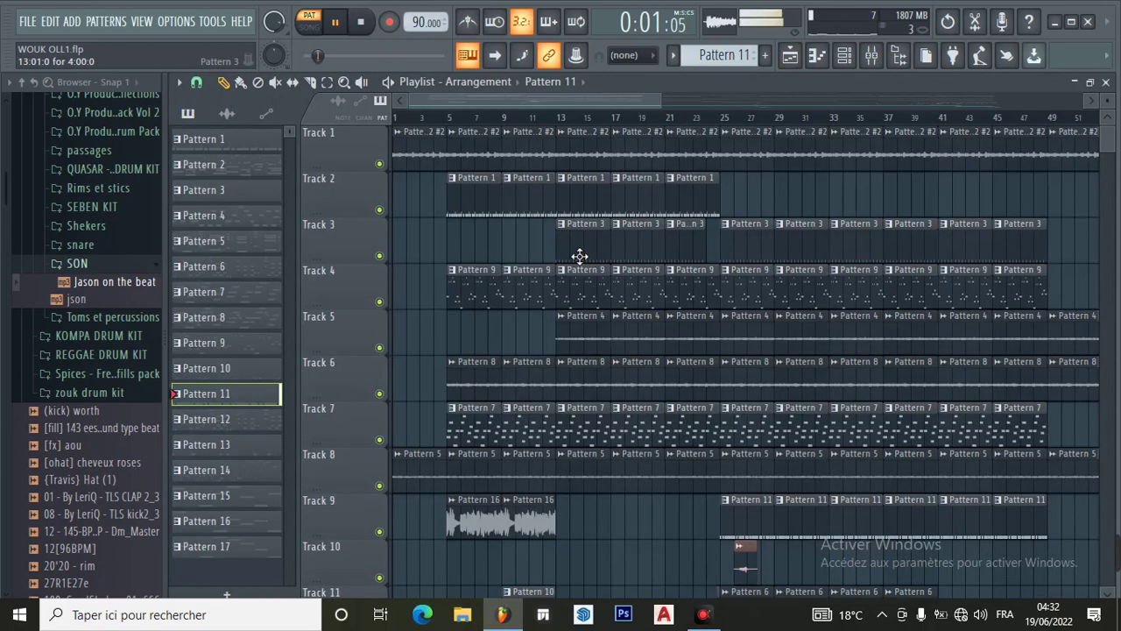
{"action": "left_click", "coordinate": [847, 59]}
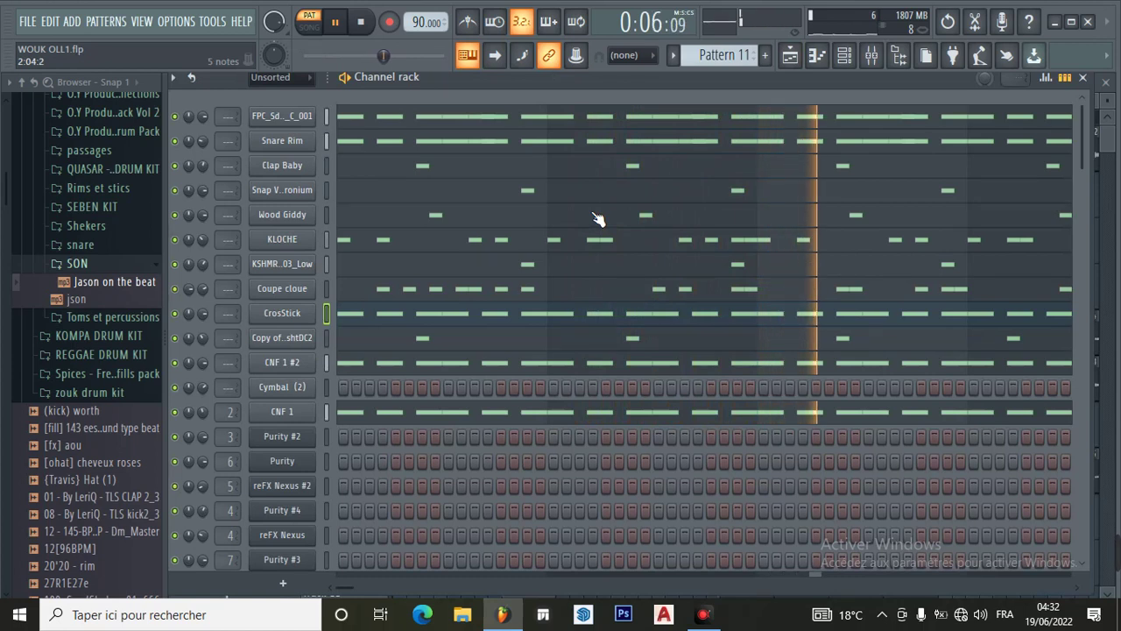
{"action": "left_click", "coordinate": [338, 22]}
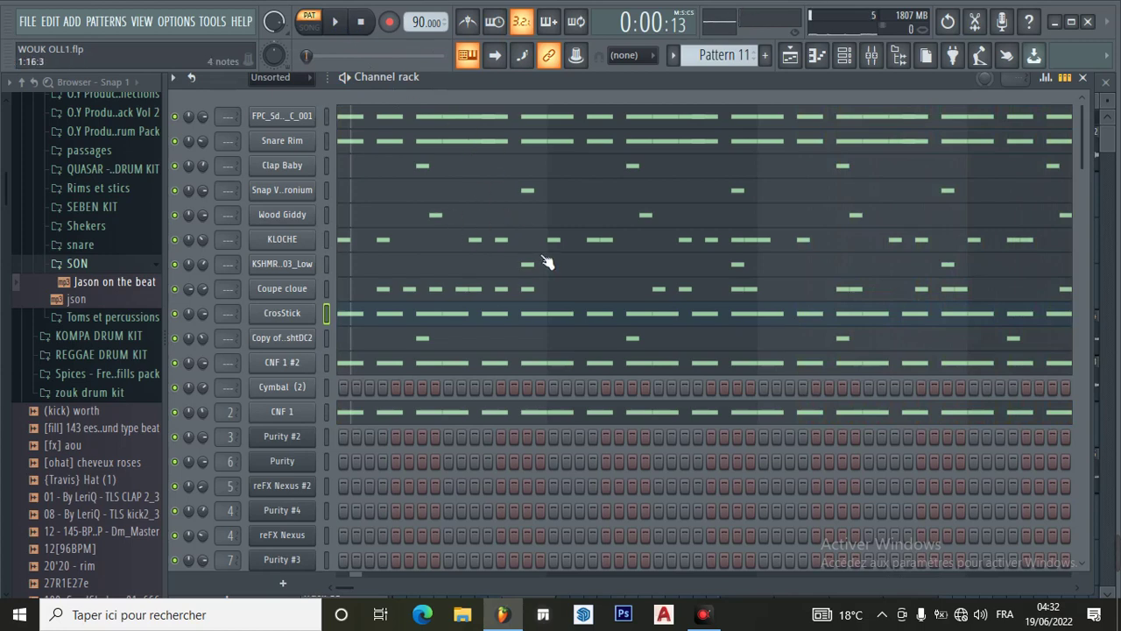
{"action": "scroll", "coordinate": [530, 267], "scroll_direction": "down", "scroll_amount": 5}
{"action": "scroll", "coordinate": [516, 276], "scroll_direction": "up", "scroll_amount": 4}
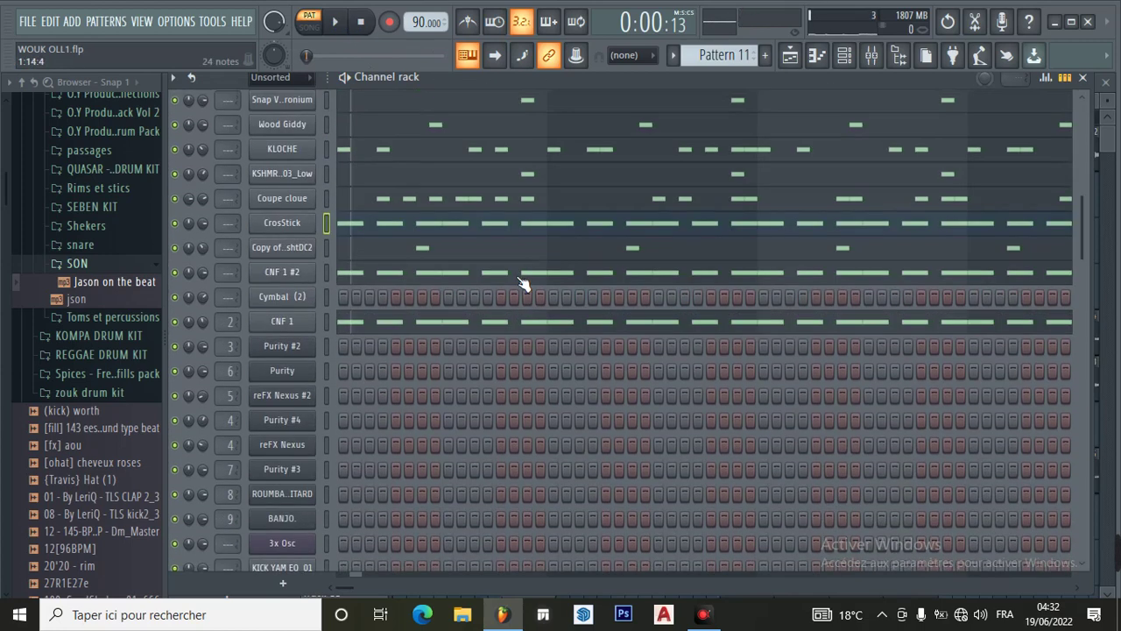
{"action": "scroll", "coordinate": [520, 283], "scroll_direction": "up", "scroll_amount": 4}
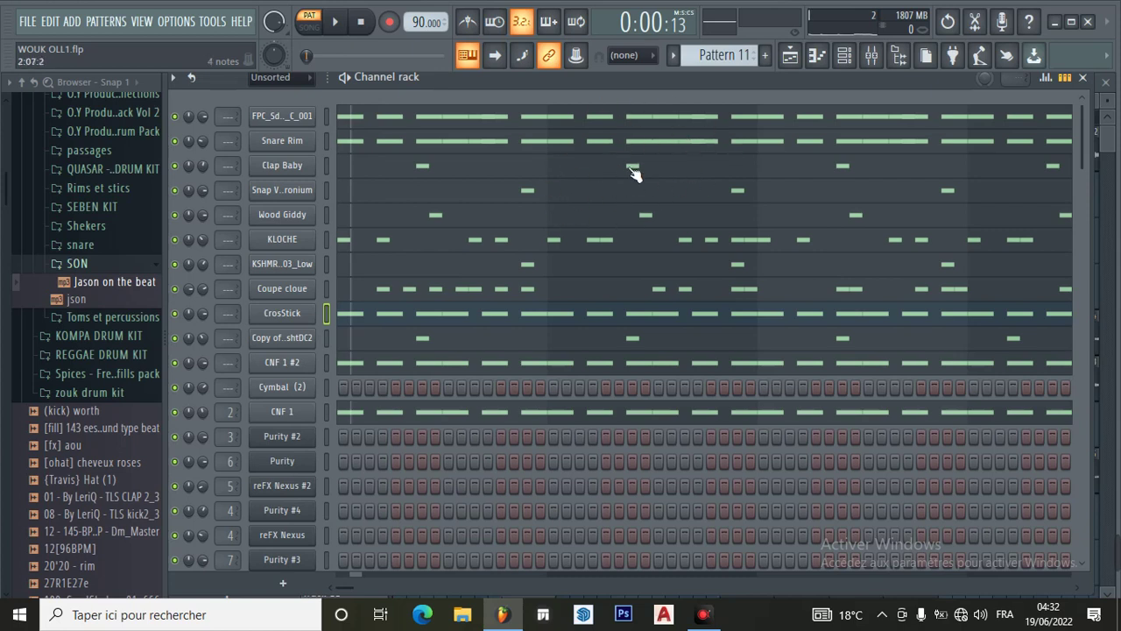
Select Pattern 12, open its Super Quartet instrument, and show the OV Steel Gt1 entry among the guitar presets.
{"action": "scroll", "coordinate": [724, 55], "scroll_direction": "down", "scroll_amount": 1}
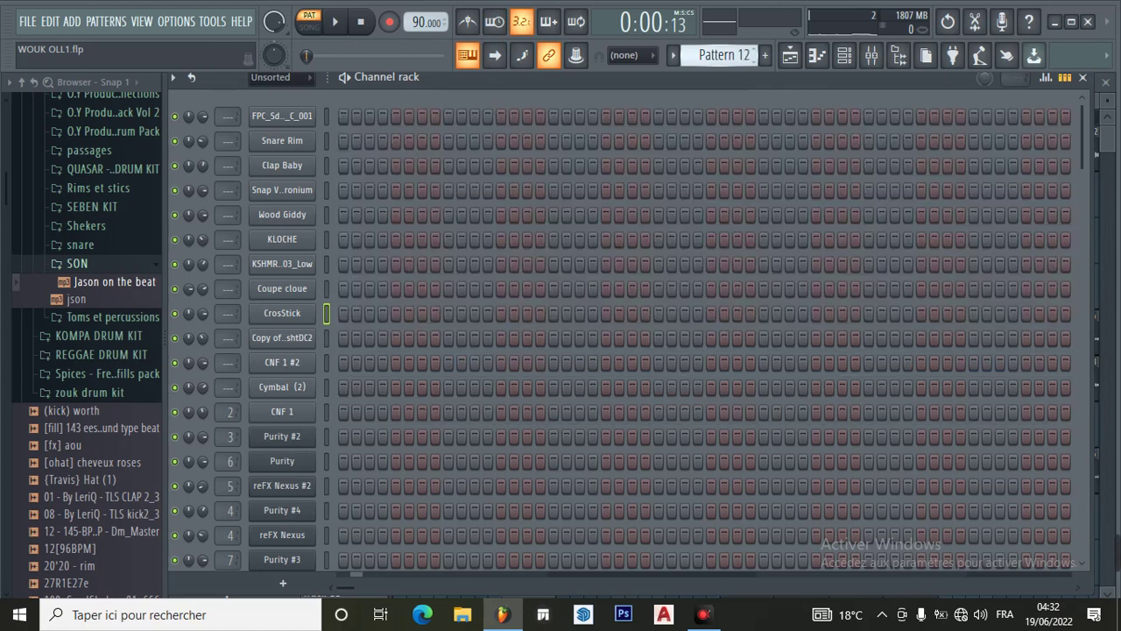
{"action": "scroll", "coordinate": [665, 210], "scroll_direction": "down", "scroll_amount": 5}
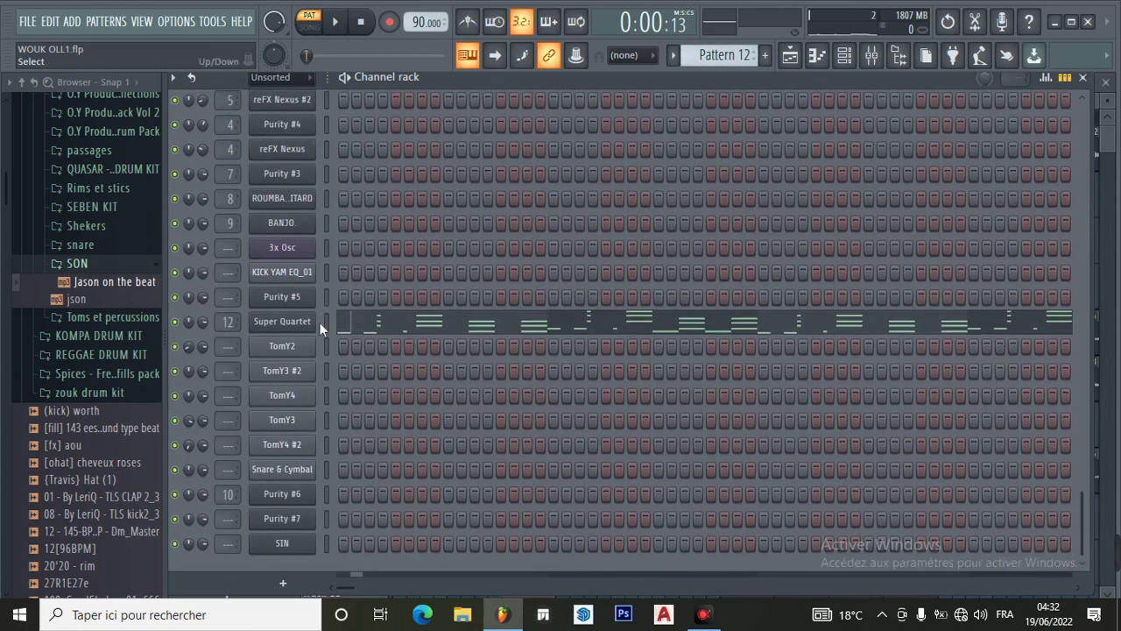
{"action": "left_click", "coordinate": [291, 322]}
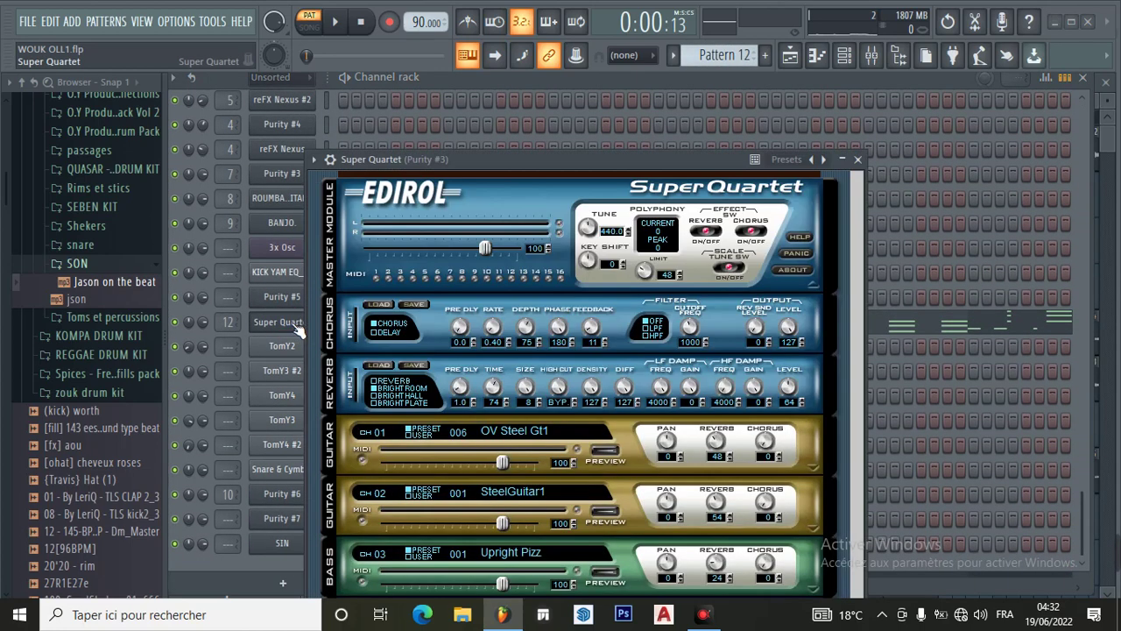
{"action": "left_click_drag", "start_coordinate": [545, 160], "coordinate": [563, 77]}
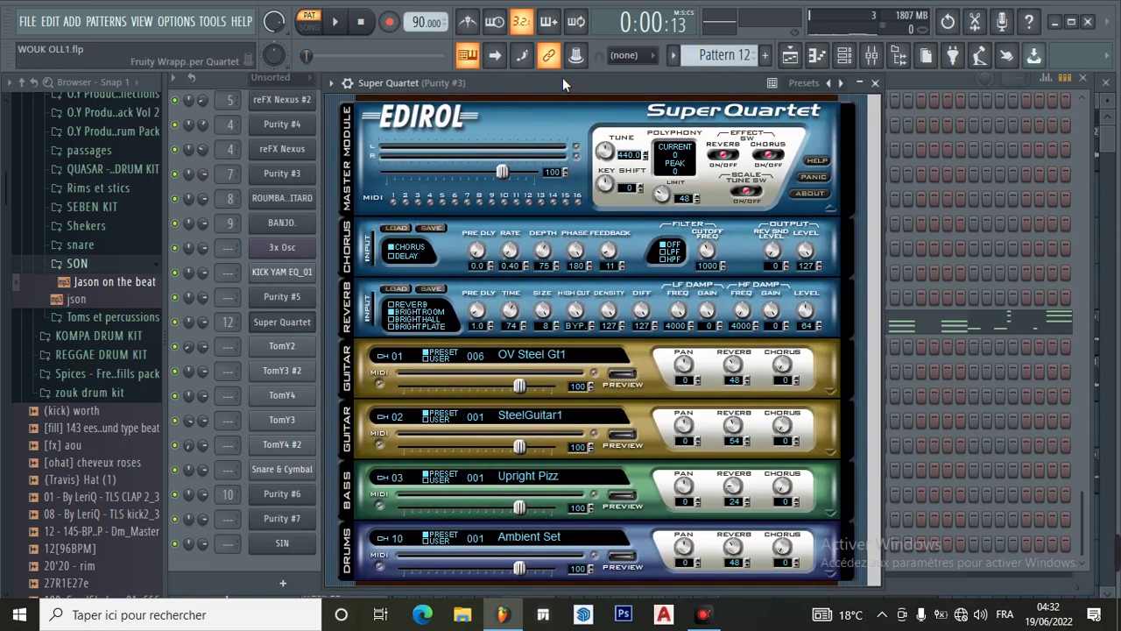
{"action": "left_click", "coordinate": [563, 352]}
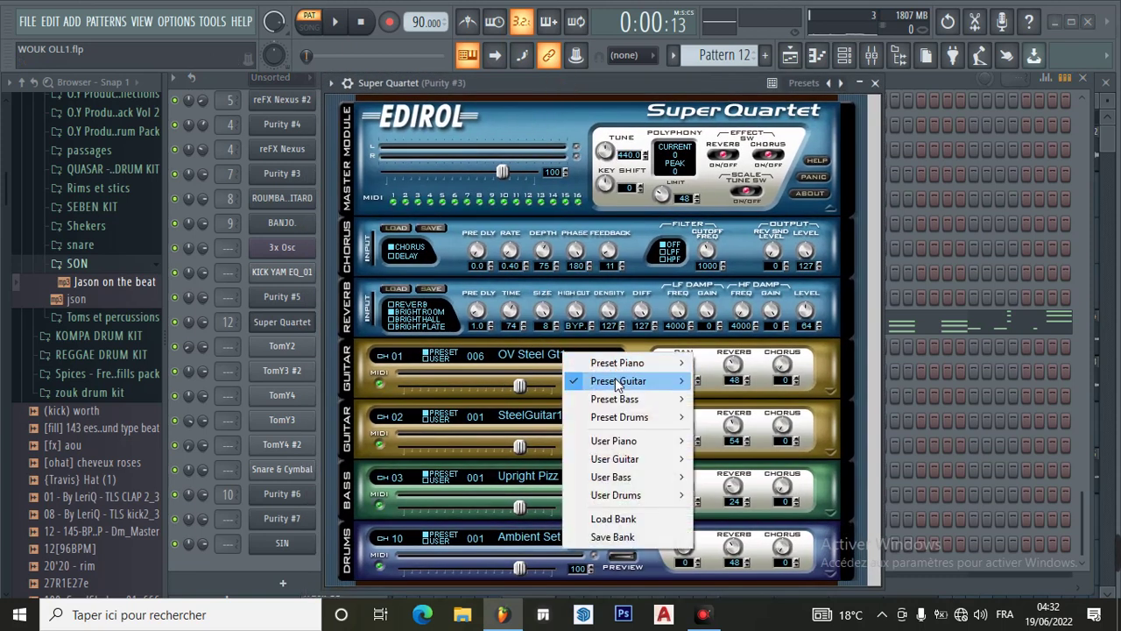
{"action": "mouse_move", "coordinate": [618, 380]}
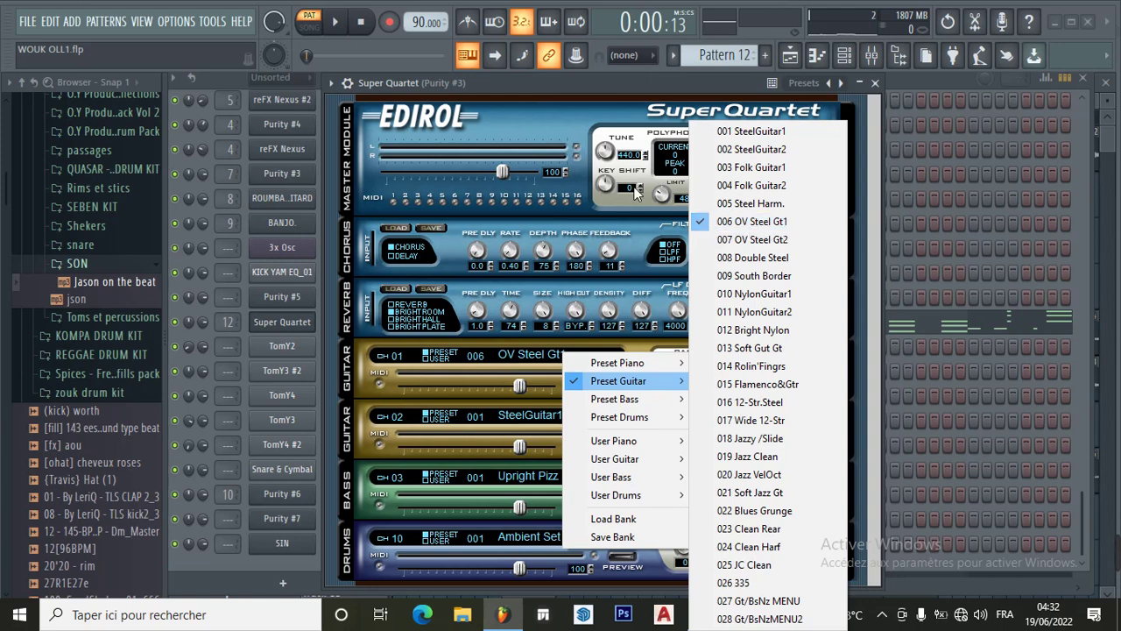
{"action": "left_click", "coordinate": [511, 113]}
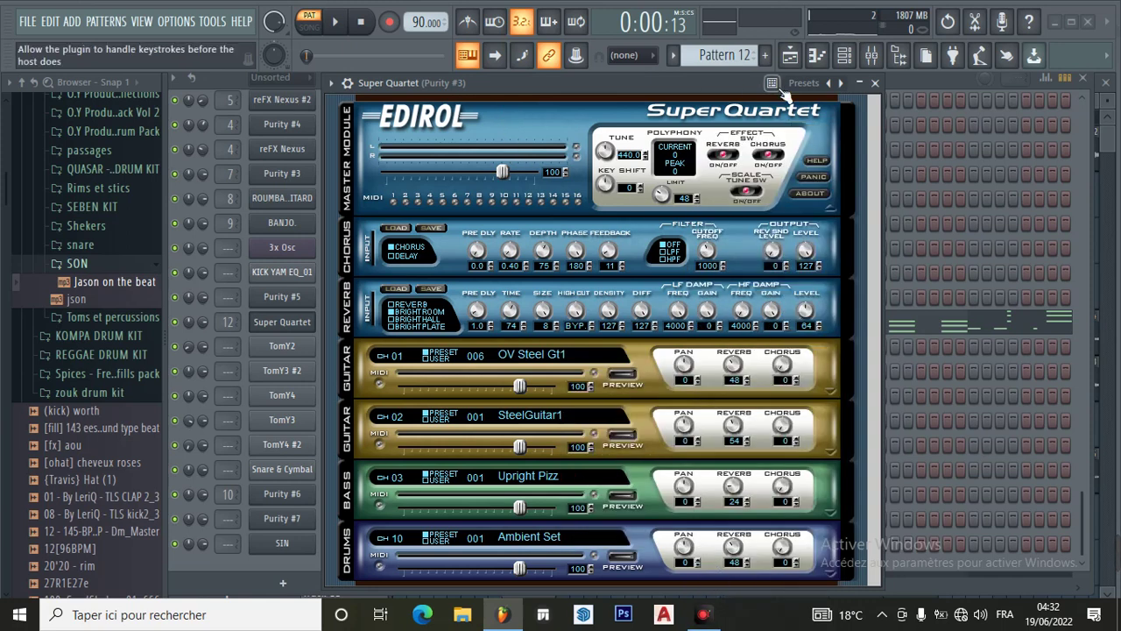
Close the Super Quartet instrument, play Pattern 12 while viewing its notes in the piano roll, and pause playback.
{"action": "left_click", "coordinate": [875, 83]}
{"action": "left_click", "coordinate": [484, 328]}
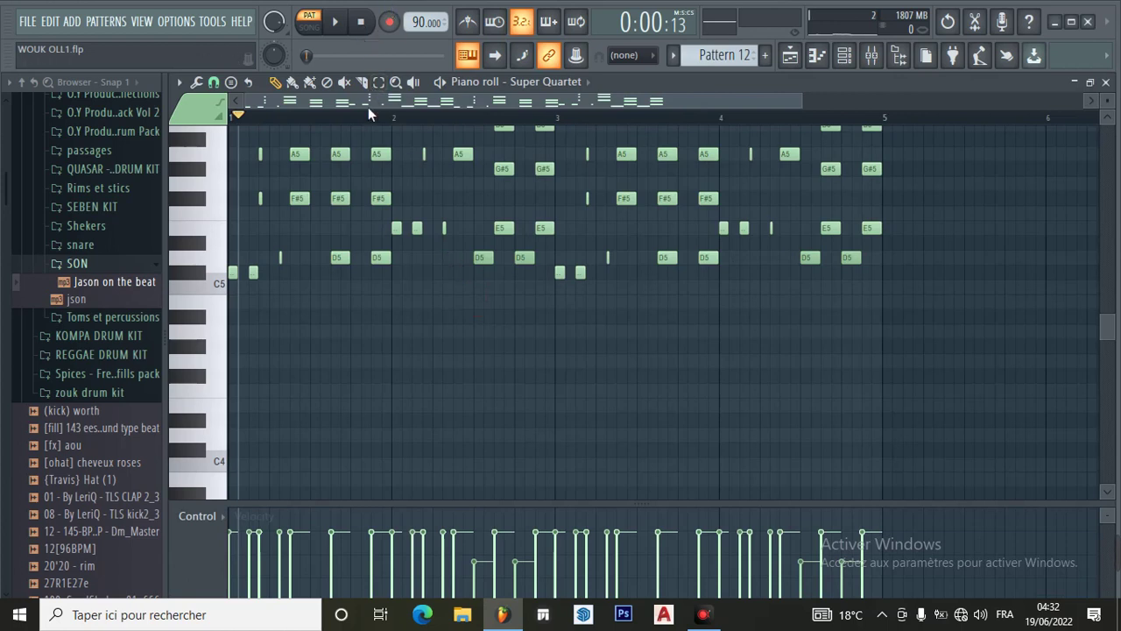
{"action": "left_click", "coordinate": [336, 22]}
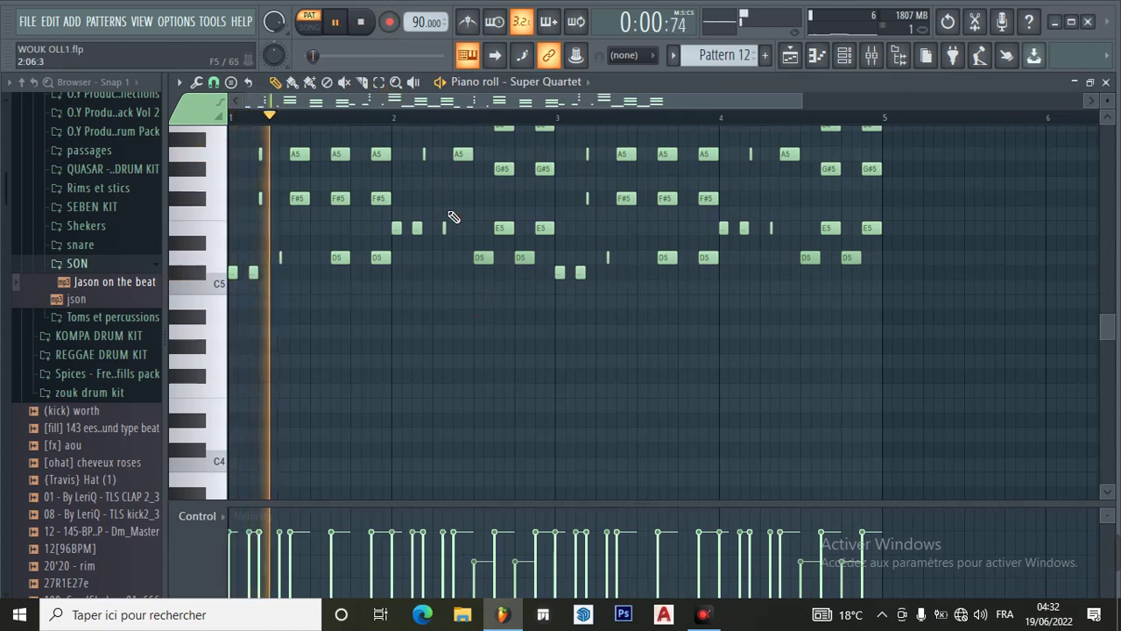
{"action": "scroll", "coordinate": [446, 220], "scroll_direction": "up", "scroll_amount": 2}
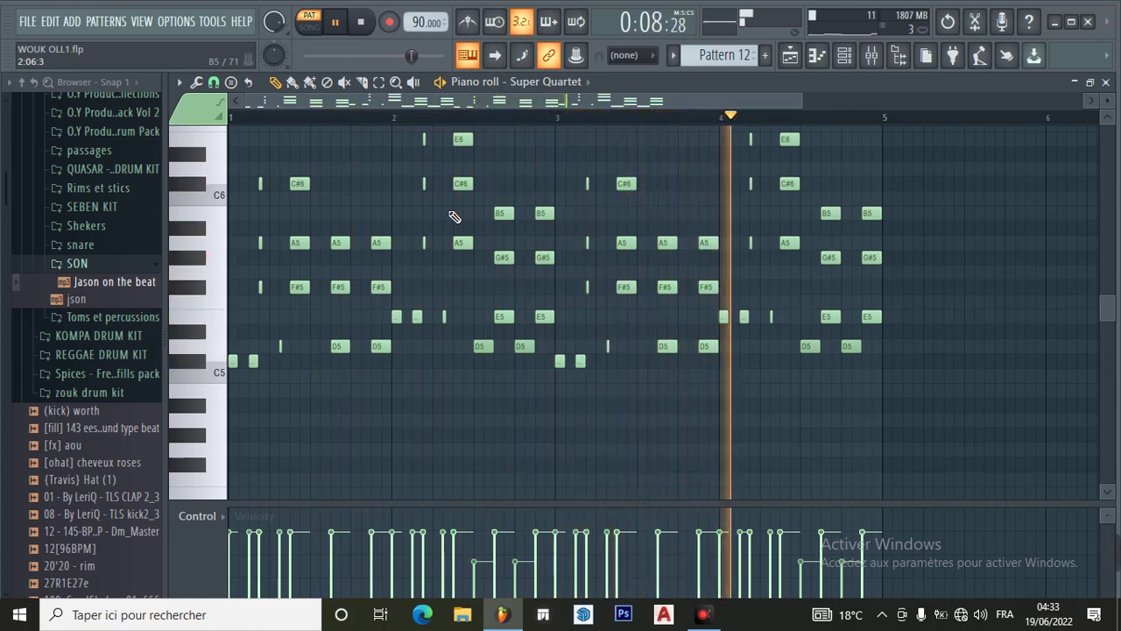
{"action": "left_click", "coordinate": [334, 29]}
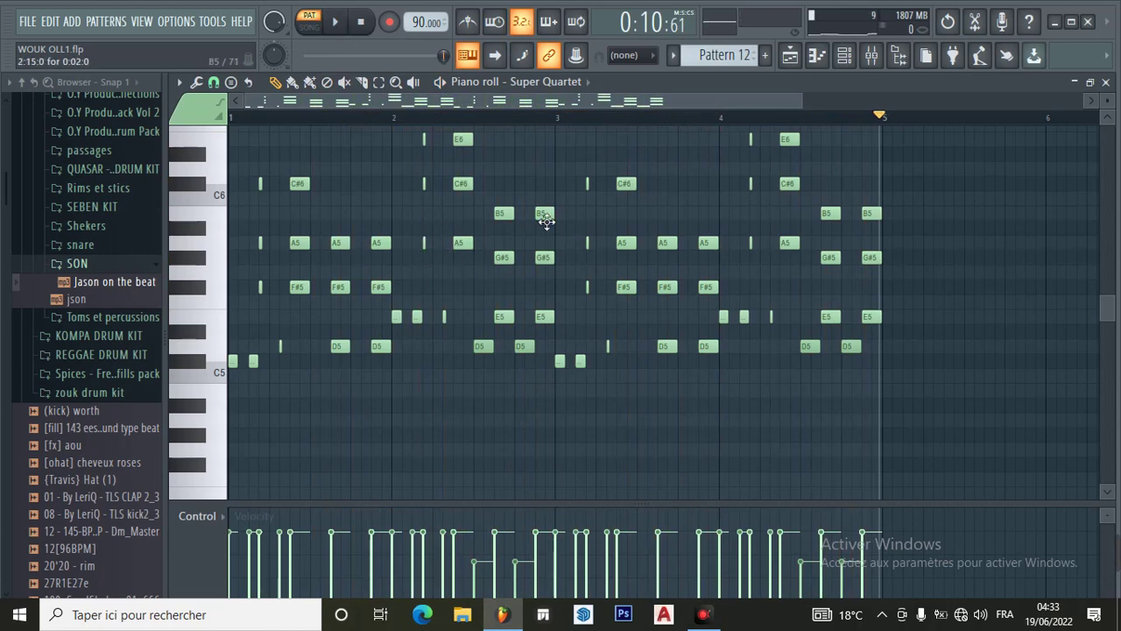
Select Pattern 13 and inspect the samples of its TomY2 and TomY3 #2 channels.
{"action": "left_click", "coordinate": [818, 58]}
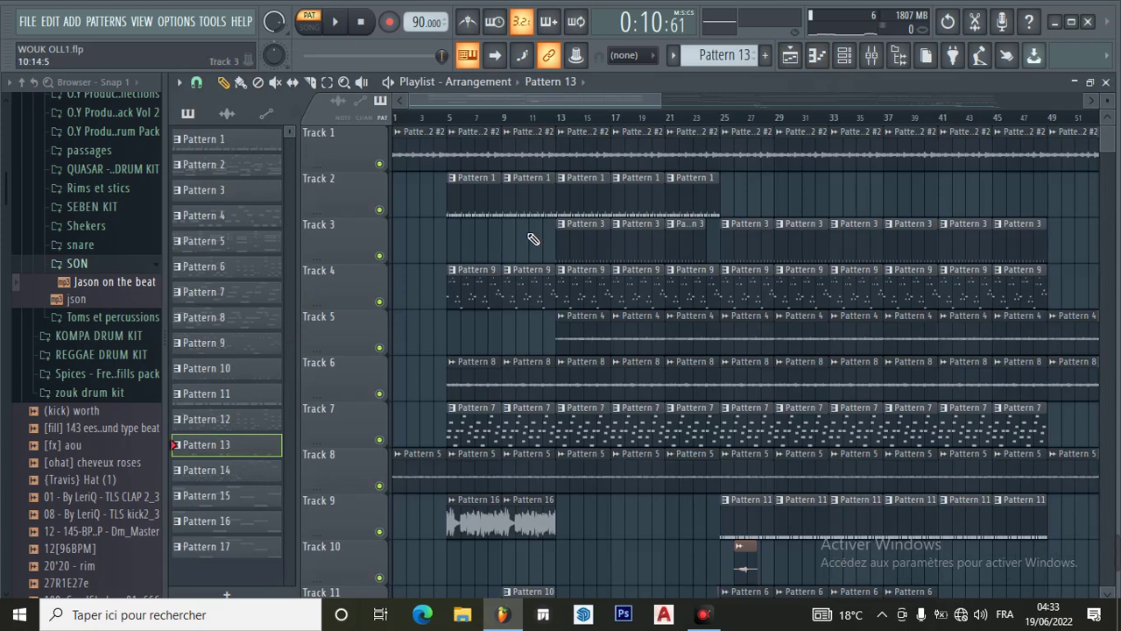
{"action": "left_click", "coordinate": [848, 61]}
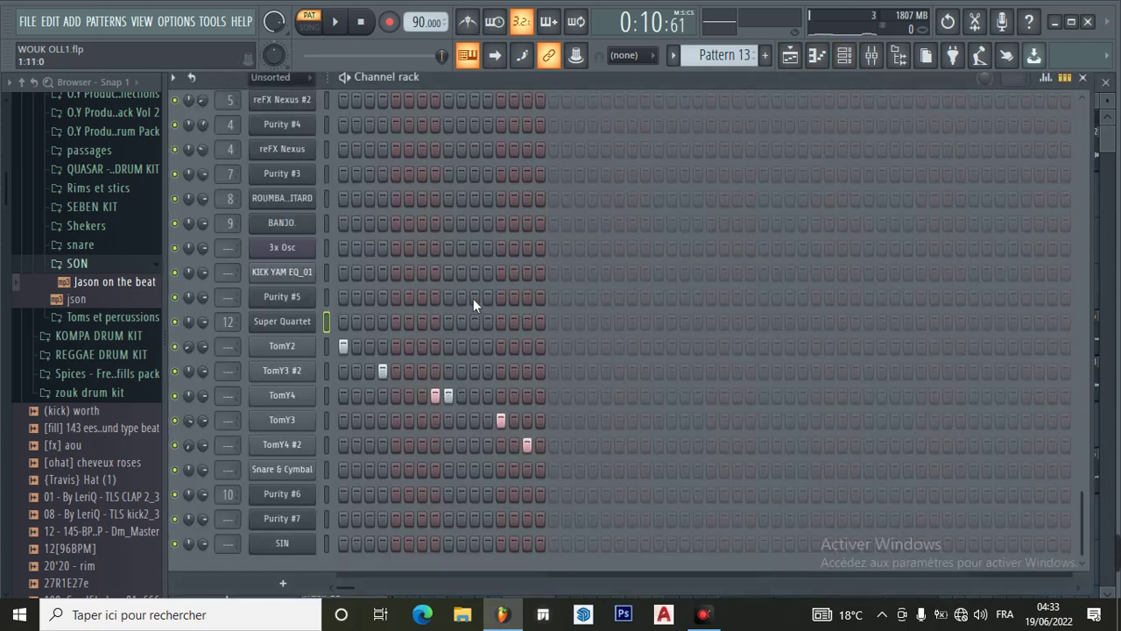
{"action": "left_click", "coordinate": [286, 347]}
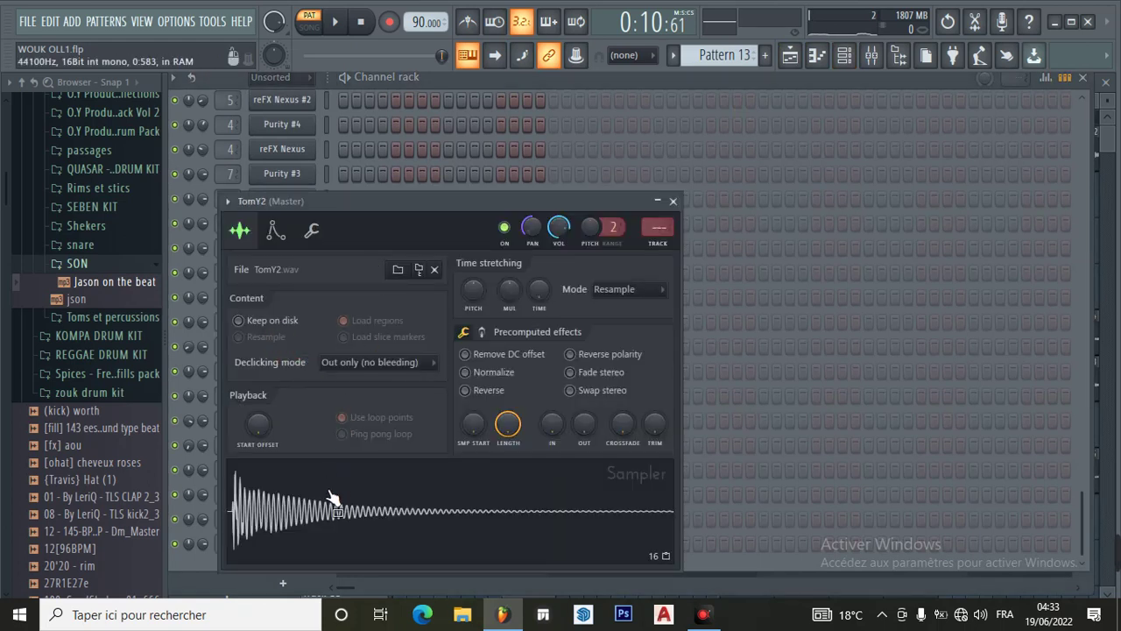
{"action": "left_click", "coordinate": [673, 200]}
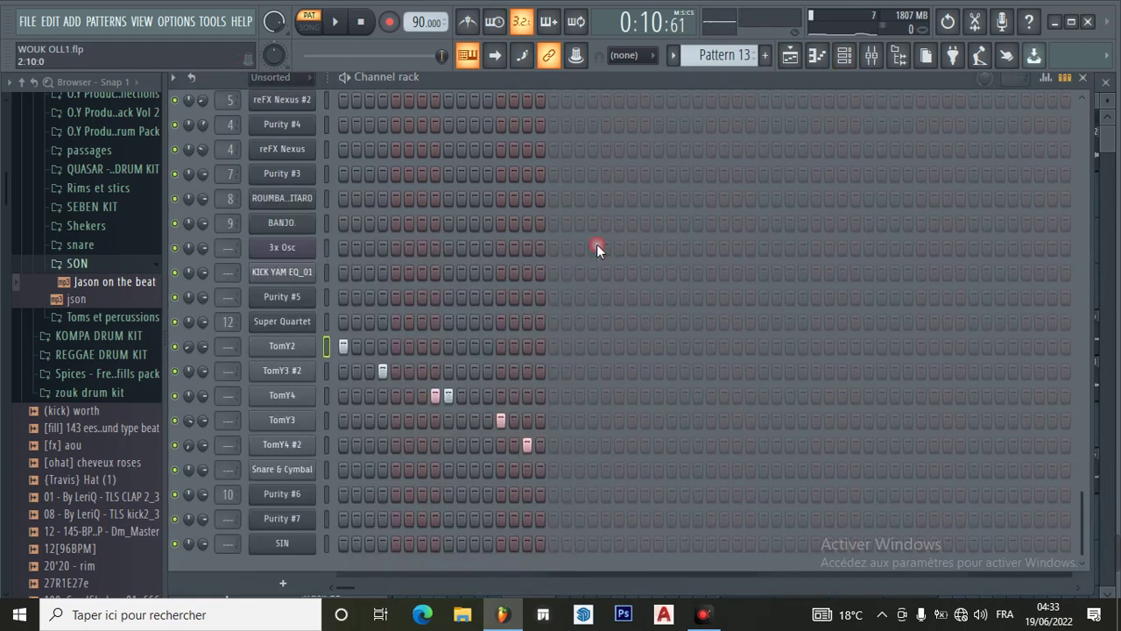
{"action": "left_click", "coordinate": [296, 372]}
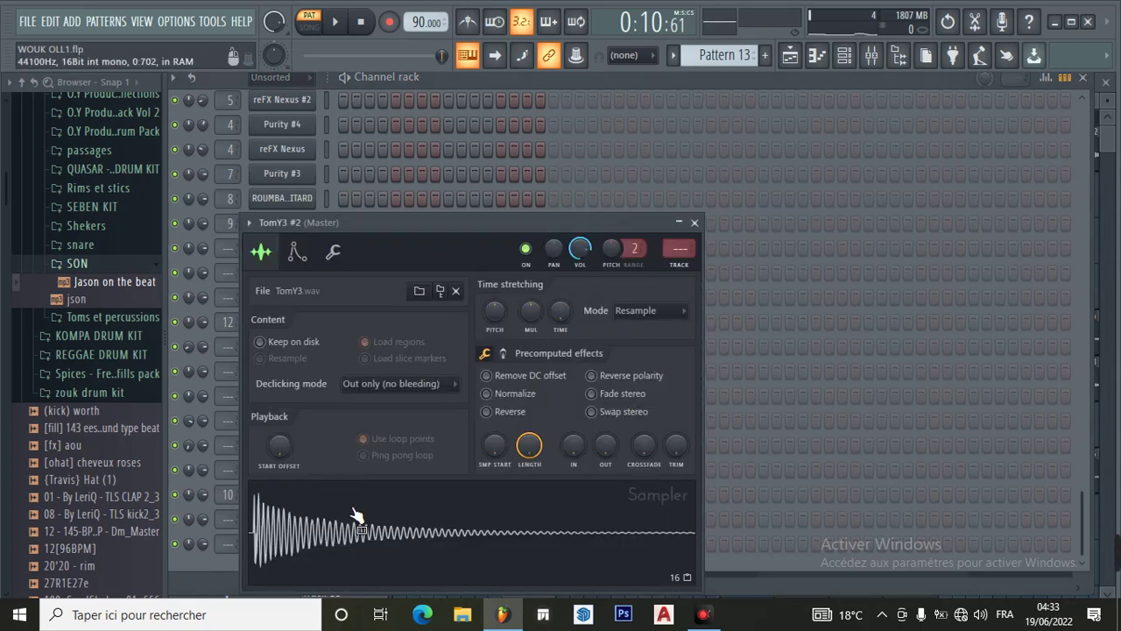
{"action": "left_click", "coordinate": [695, 223]}
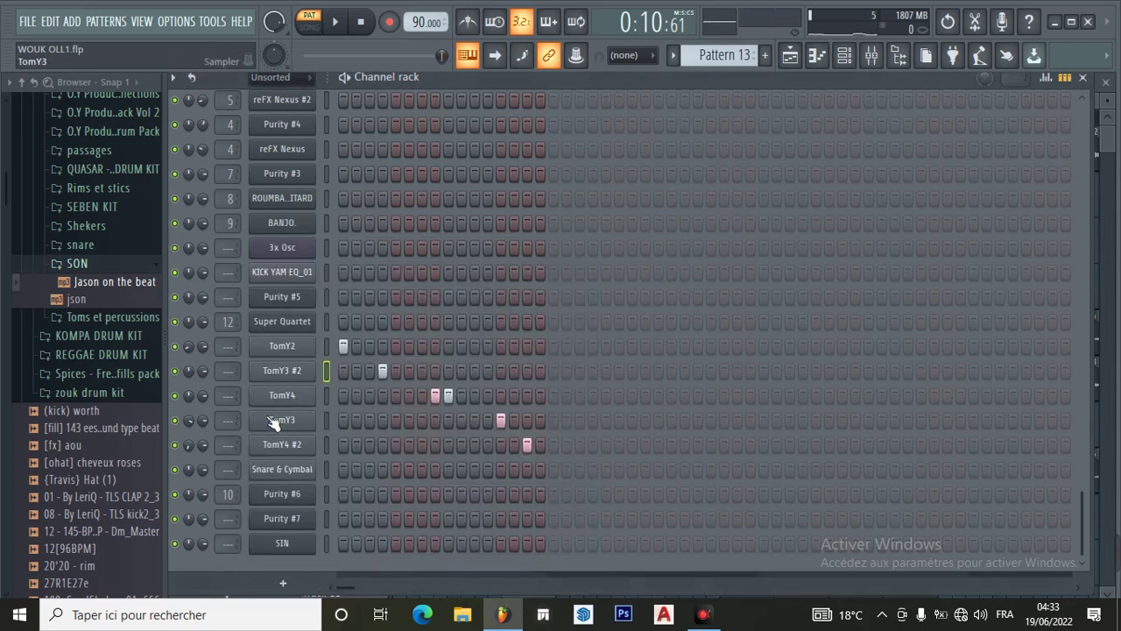
Inspect the samples of the TomY4, TomY3 and TomY4 #2 channels and preview the TomY4 #2 sound.
{"action": "left_click", "coordinate": [293, 398]}
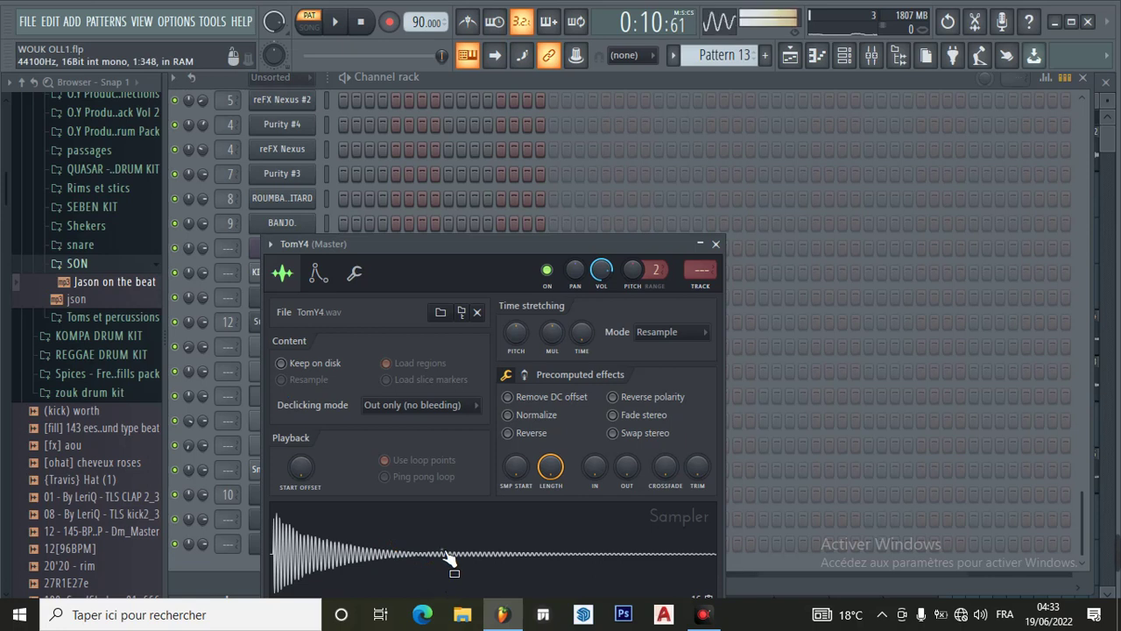
{"action": "left_click", "coordinate": [716, 244]}
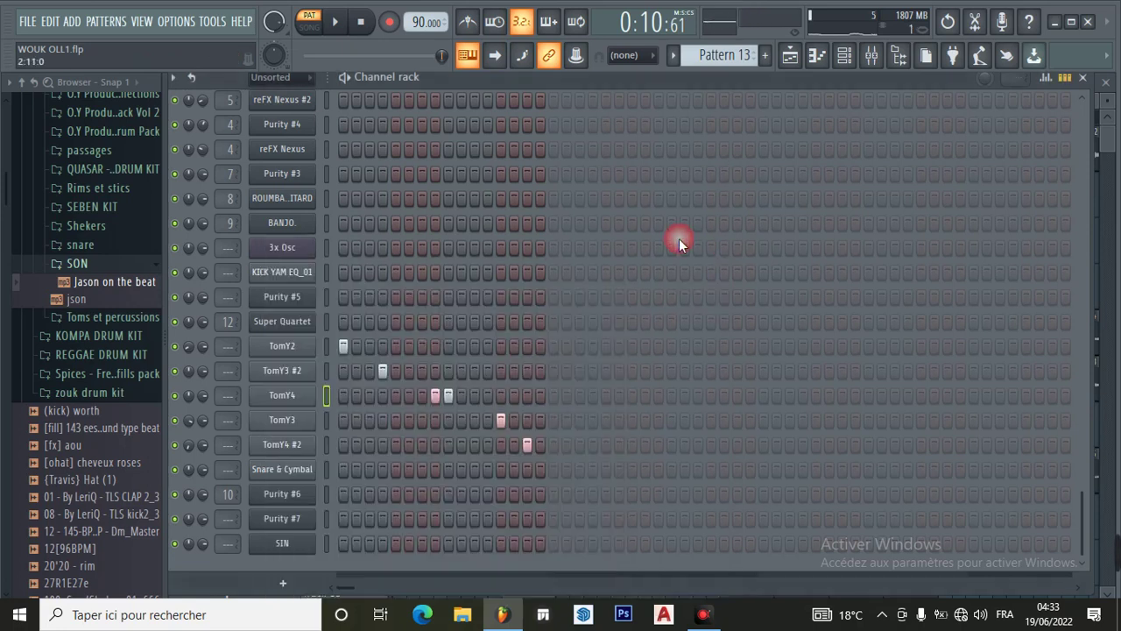
{"action": "left_click", "coordinate": [306, 419]}
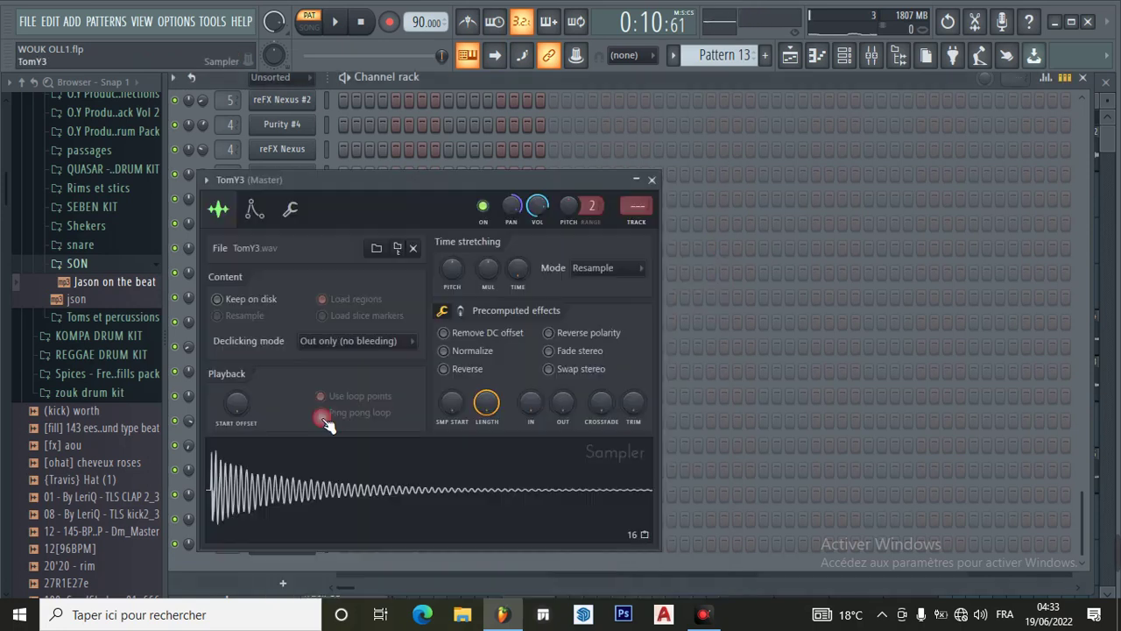
{"action": "left_click", "coordinate": [652, 181]}
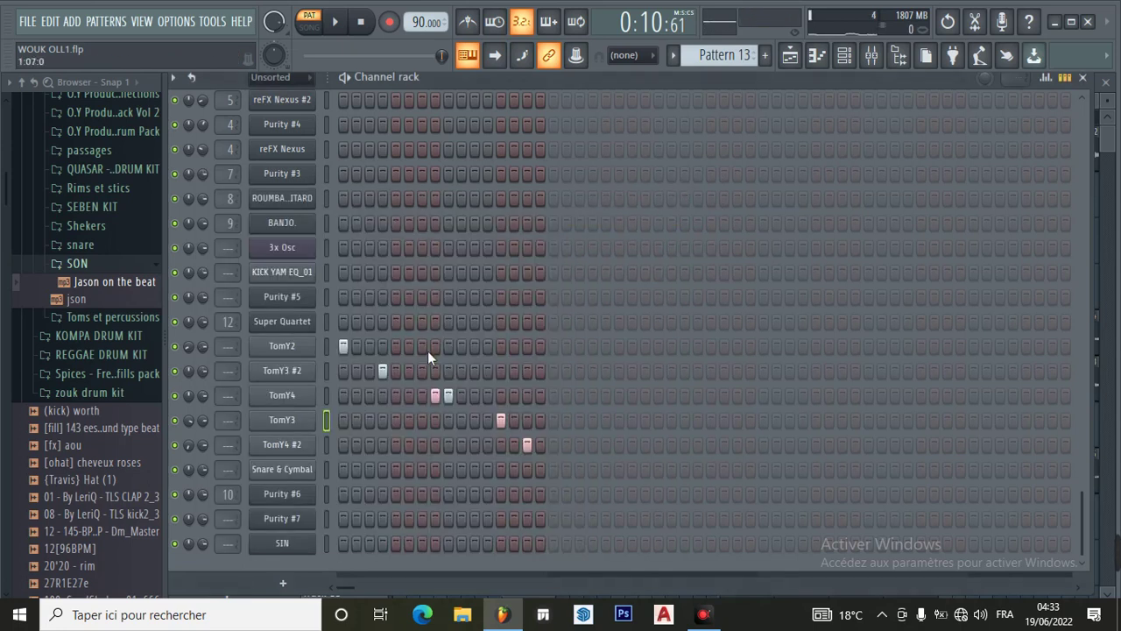
{"action": "left_click", "coordinate": [295, 447]}
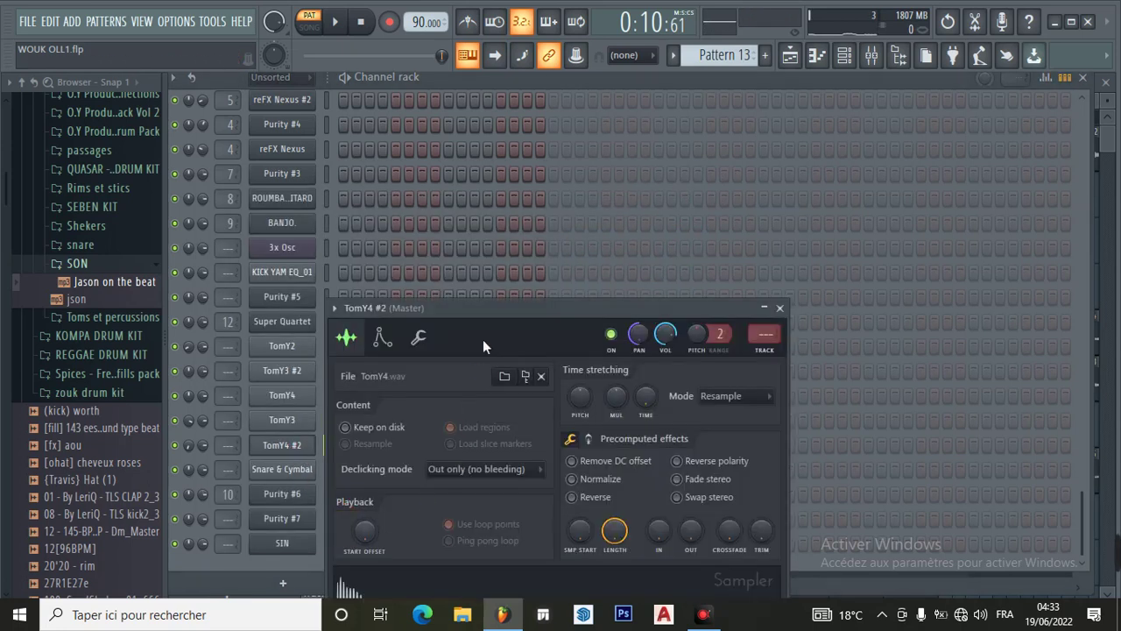
{"action": "left_click_drag", "start_coordinate": [509, 303], "coordinate": [514, 211]}
{"action": "left_click", "coordinate": [455, 492]}
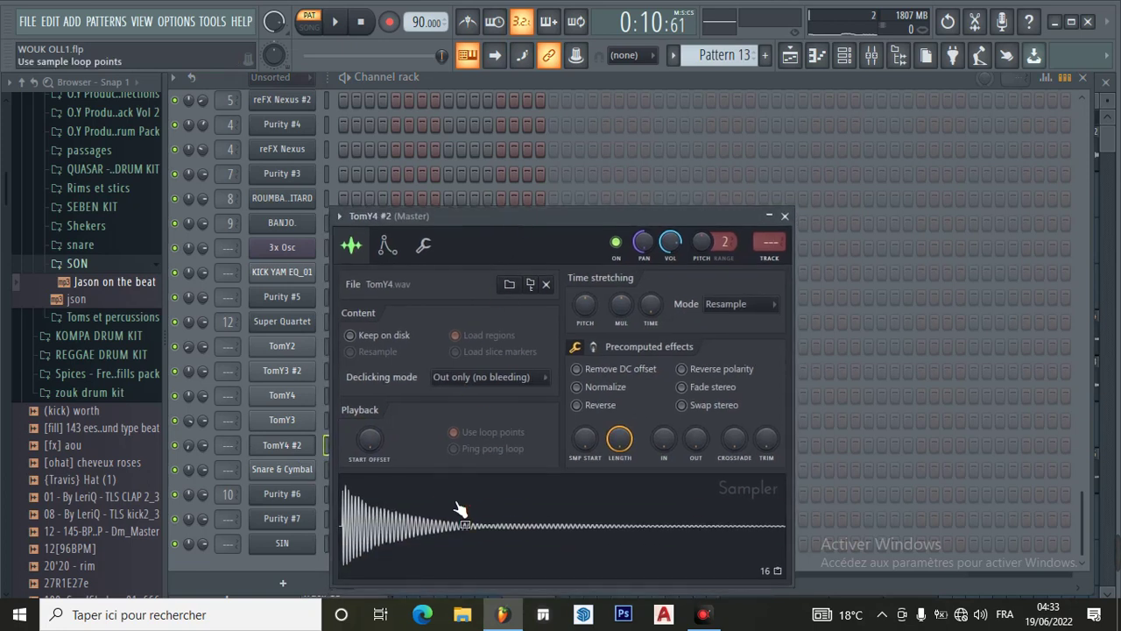
{"action": "left_click", "coordinate": [784, 217]}
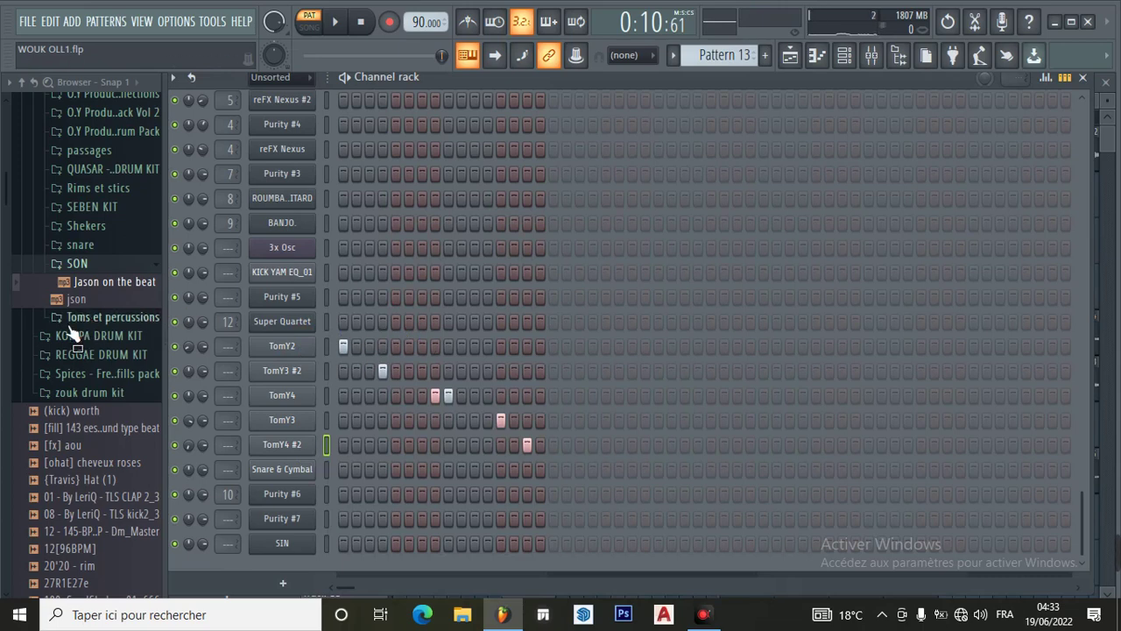
Look through the sample browser's drum kits and packs, and collapse its expanded folders.
{"action": "scroll", "coordinate": [77, 326], "scroll_direction": "down", "scroll_amount": 3}
{"action": "scroll", "coordinate": [67, 324], "scroll_direction": "up", "scroll_amount": 2}
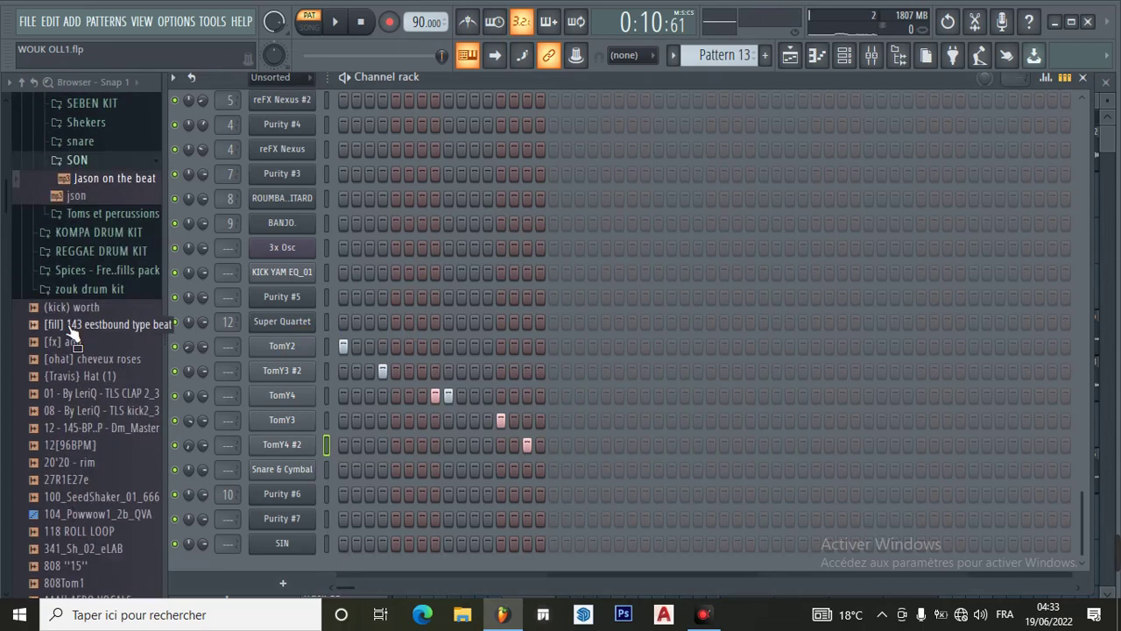
{"action": "scroll", "coordinate": [68, 326], "scroll_direction": "down", "scroll_amount": 20}
{"action": "scroll", "coordinate": [69, 326], "scroll_direction": "down", "scroll_amount": 20}
{"action": "scroll", "coordinate": [70, 321], "scroll_direction": "down", "scroll_amount": 9}
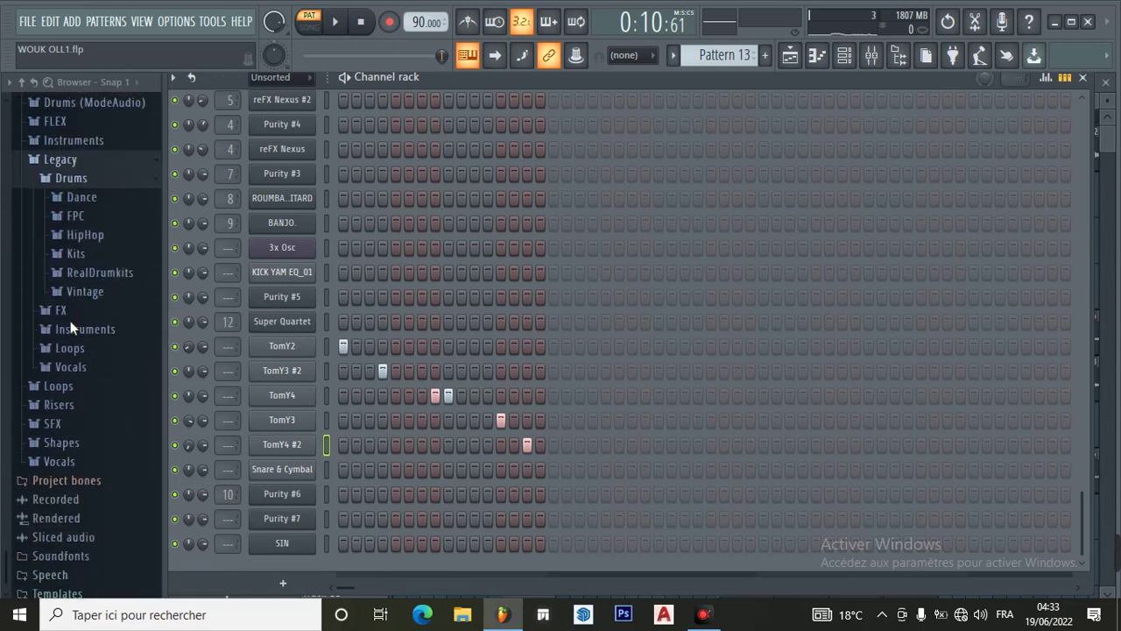
{"action": "left_click", "coordinate": [63, 160]}
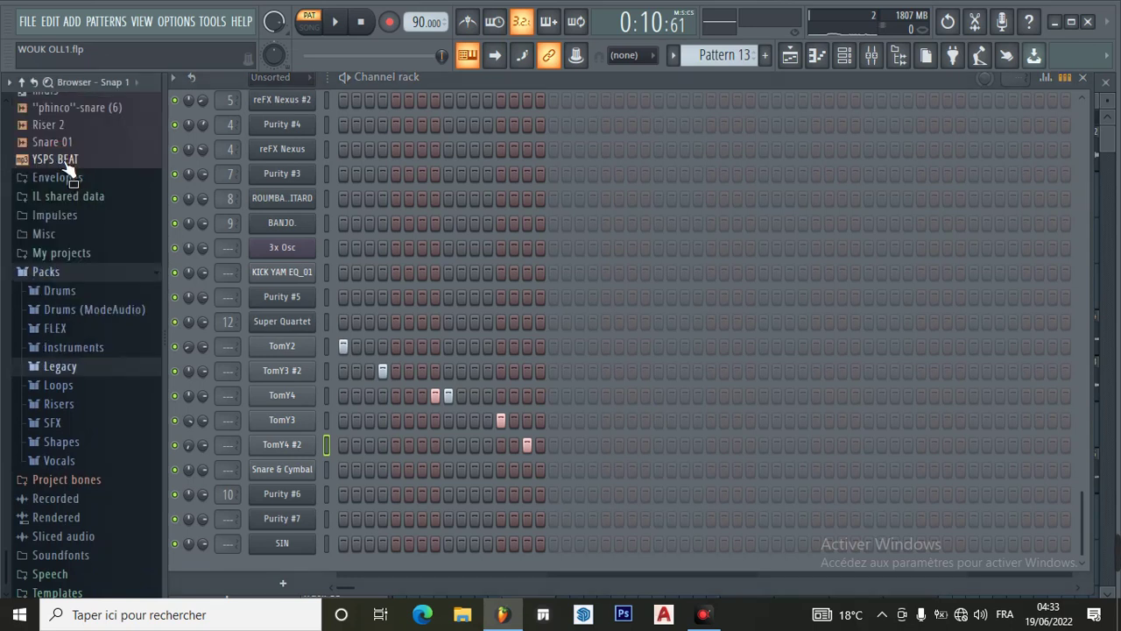
{"action": "left_click", "coordinate": [25, 80]}
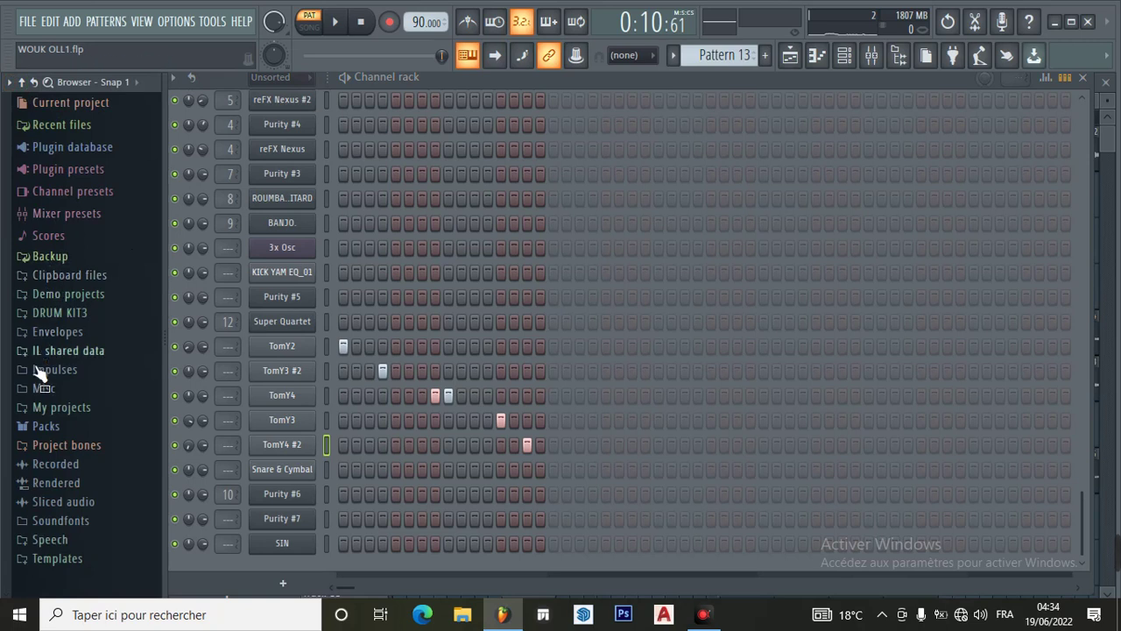
Expand the browser's Packs, Legacy, Drums and FPC folders down to the Toms samples.
{"action": "left_click", "coordinate": [47, 426]}
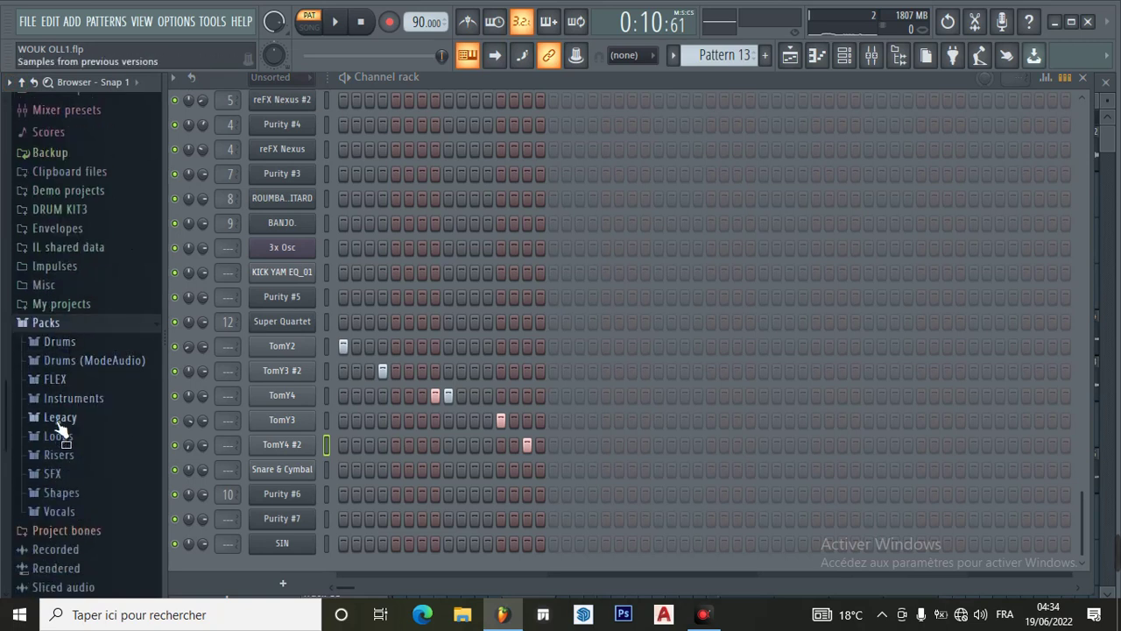
{"action": "left_click", "coordinate": [60, 422]}
{"action": "left_click", "coordinate": [72, 332]}
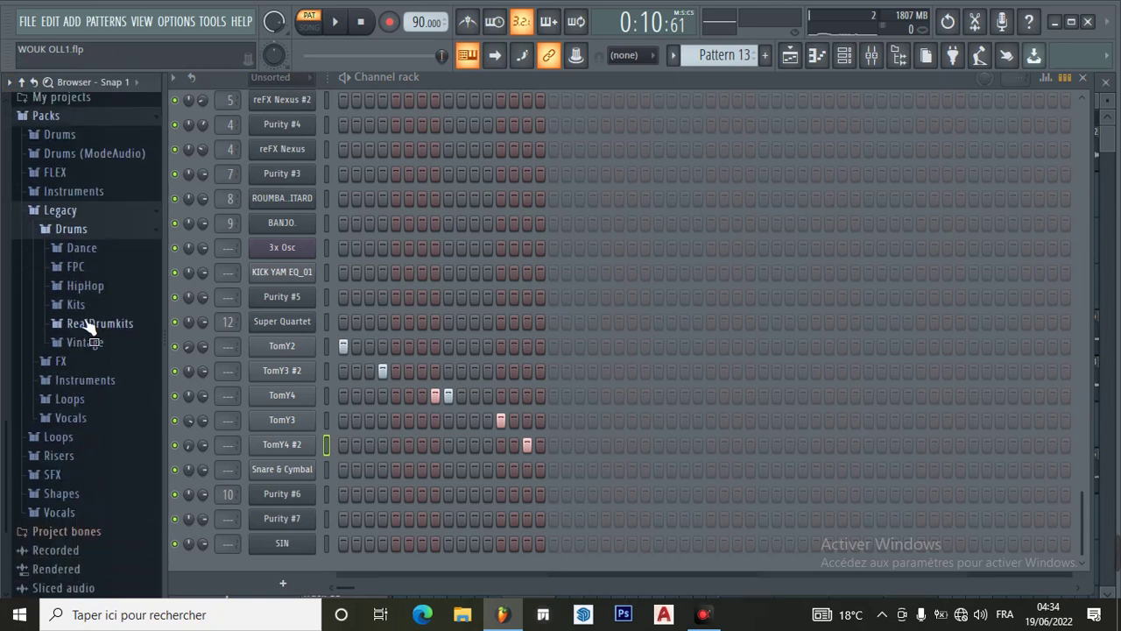
{"action": "left_click", "coordinate": [77, 267]}
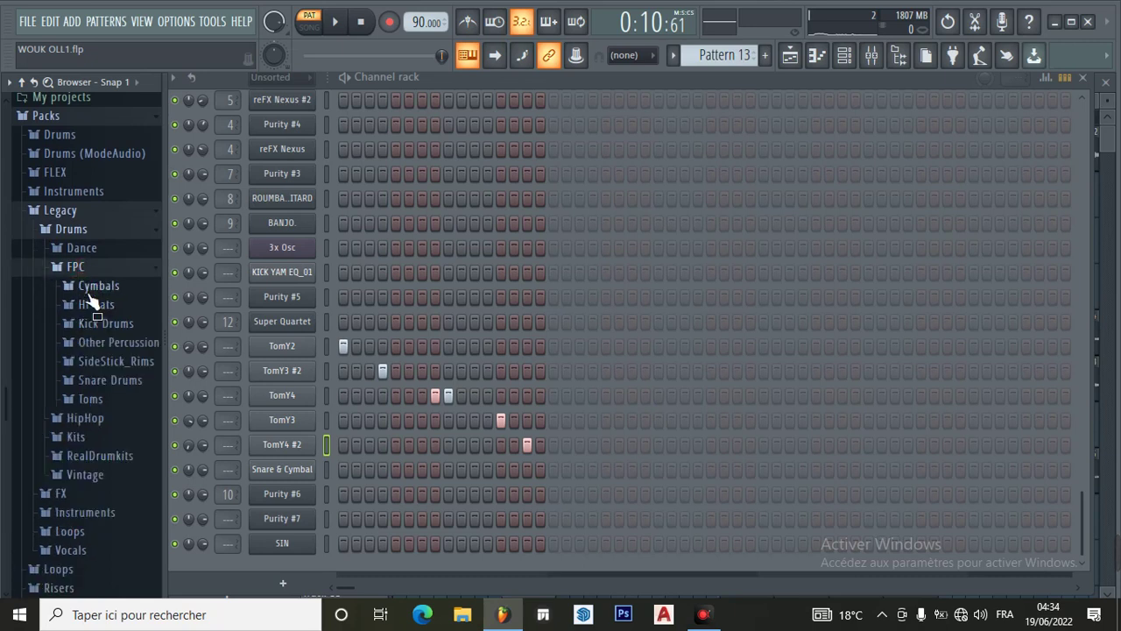
{"action": "left_click", "coordinate": [92, 399]}
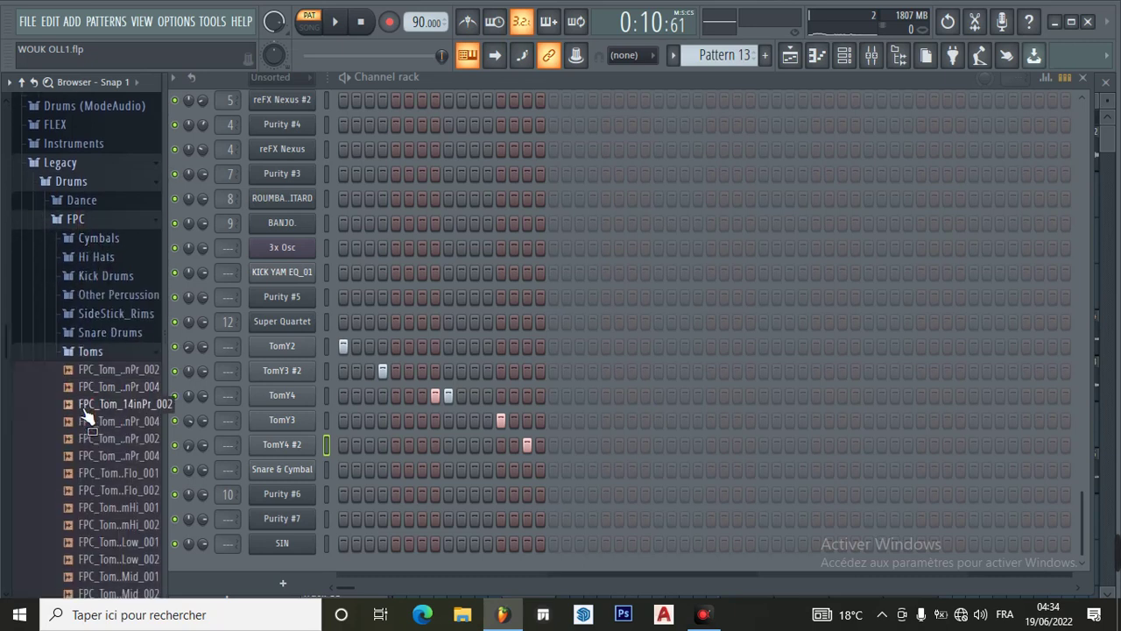
Preview the FPC tom samples one after another, down to the first Low tom.
{"action": "scroll", "coordinate": [93, 342], "scroll_direction": "down", "scroll_amount": 4}
{"action": "left_click", "coordinate": [123, 181]}
{"action": "left_click", "coordinate": [112, 198]}
{"action": "left_click", "coordinate": [104, 219]}
{"action": "left_click", "coordinate": [102, 249]}
{"action": "left_click", "coordinate": [100, 266]}
{"action": "left_click", "coordinate": [100, 285]}
{"action": "left_click", "coordinate": [97, 301]}
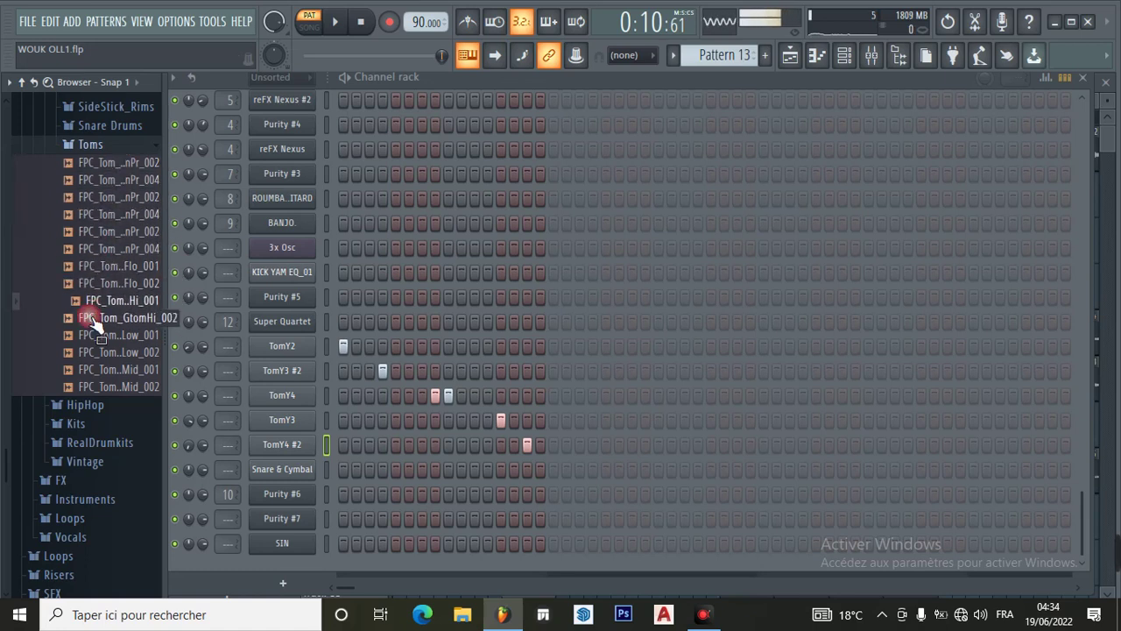
{"action": "left_click", "coordinate": [95, 318]}
{"action": "left_click", "coordinate": [91, 335]}
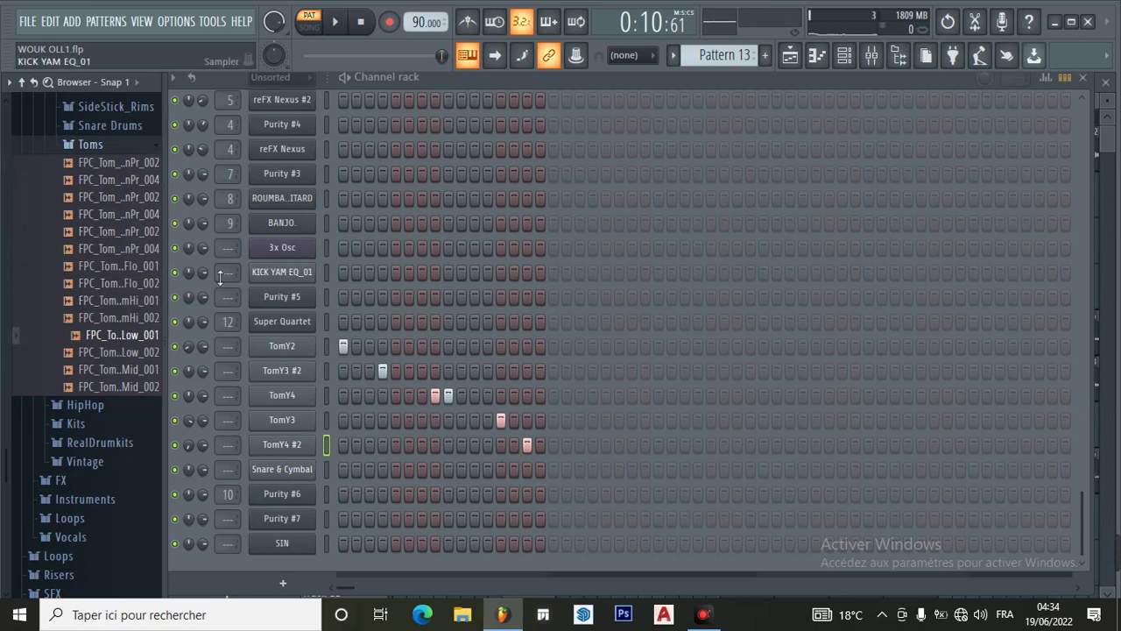
Collapse the Toms folder, play Pattern 13 and pause playback.
{"action": "left_click", "coordinate": [90, 145]}
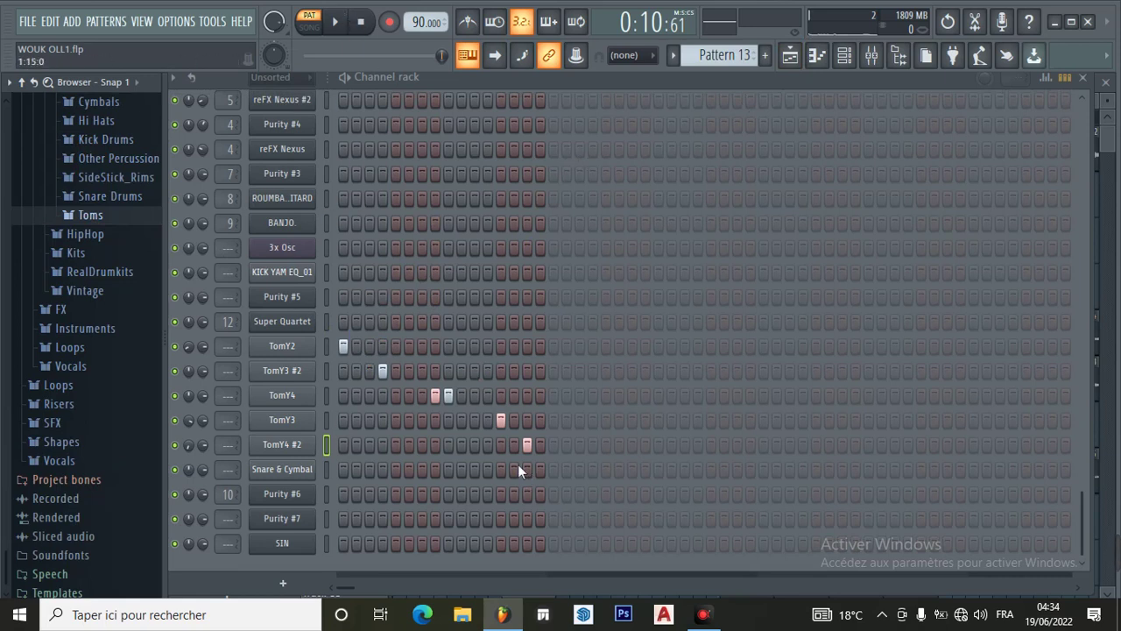
{"action": "left_click", "coordinate": [337, 24]}
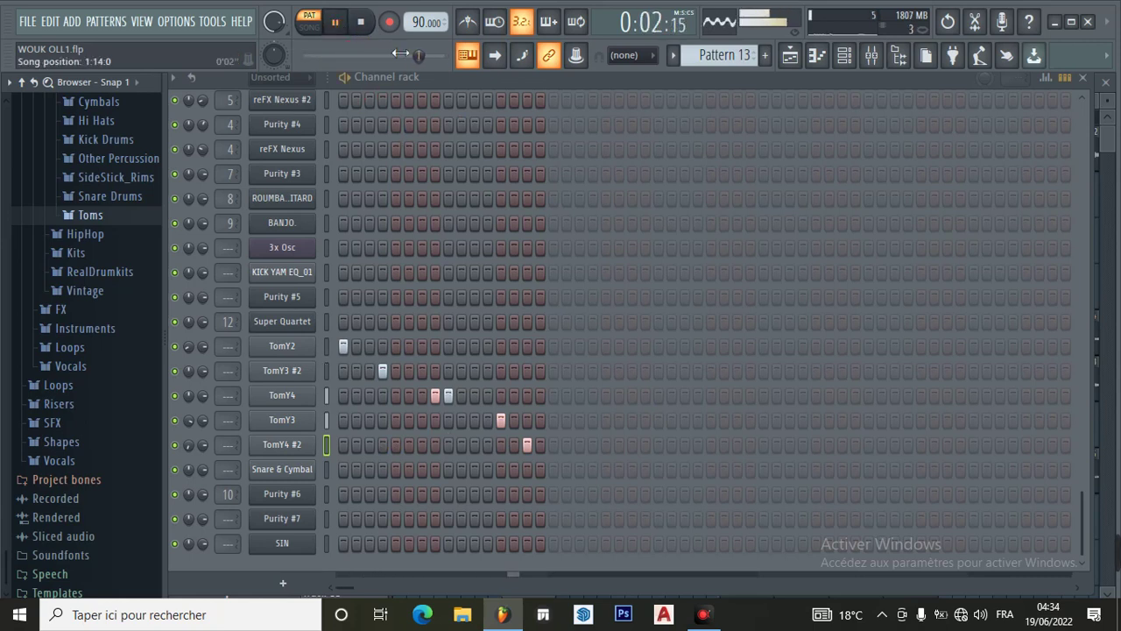
{"action": "left_click", "coordinate": [340, 26]}
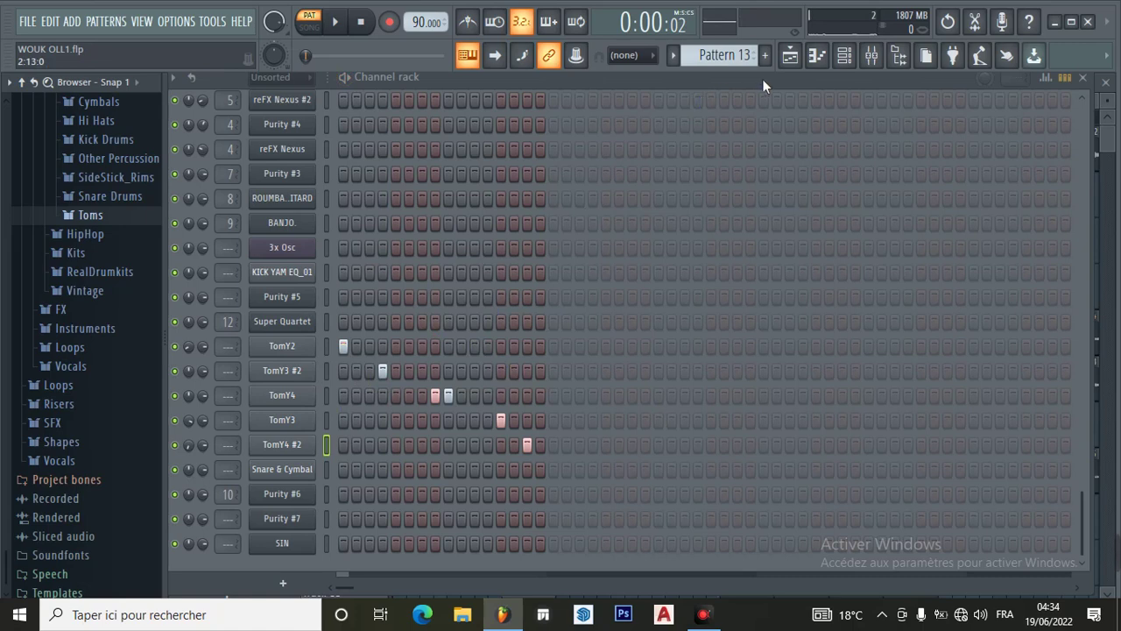
Select Pattern 14, show the Bass Lead Split preset in Purity #6's Lead Synth list, and close the instrument.
{"action": "left_click", "coordinate": [789, 55]}
{"action": "left_click", "coordinate": [268, 470]}
{"action": "left_click", "coordinate": [846, 58]}
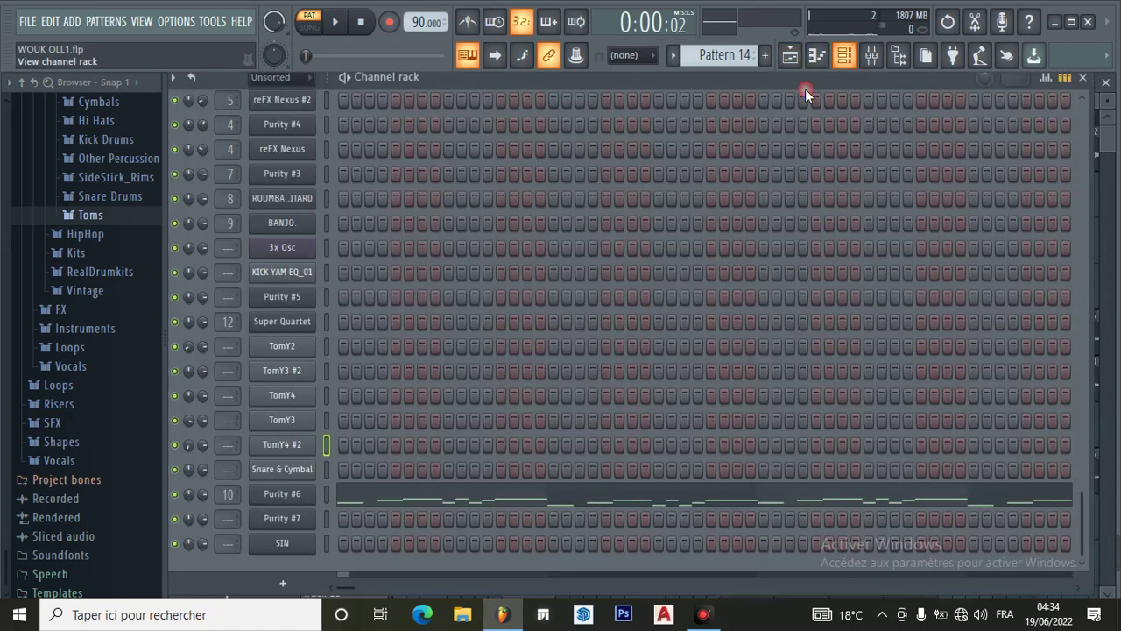
{"action": "left_click", "coordinate": [279, 494]}
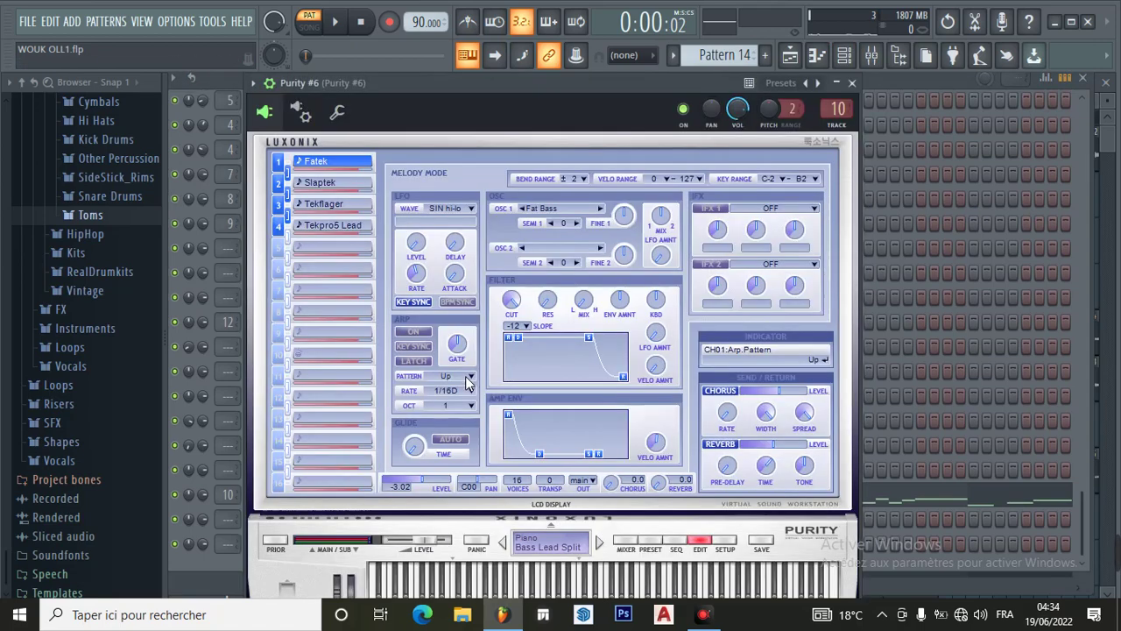
{"action": "left_click", "coordinate": [650, 547]}
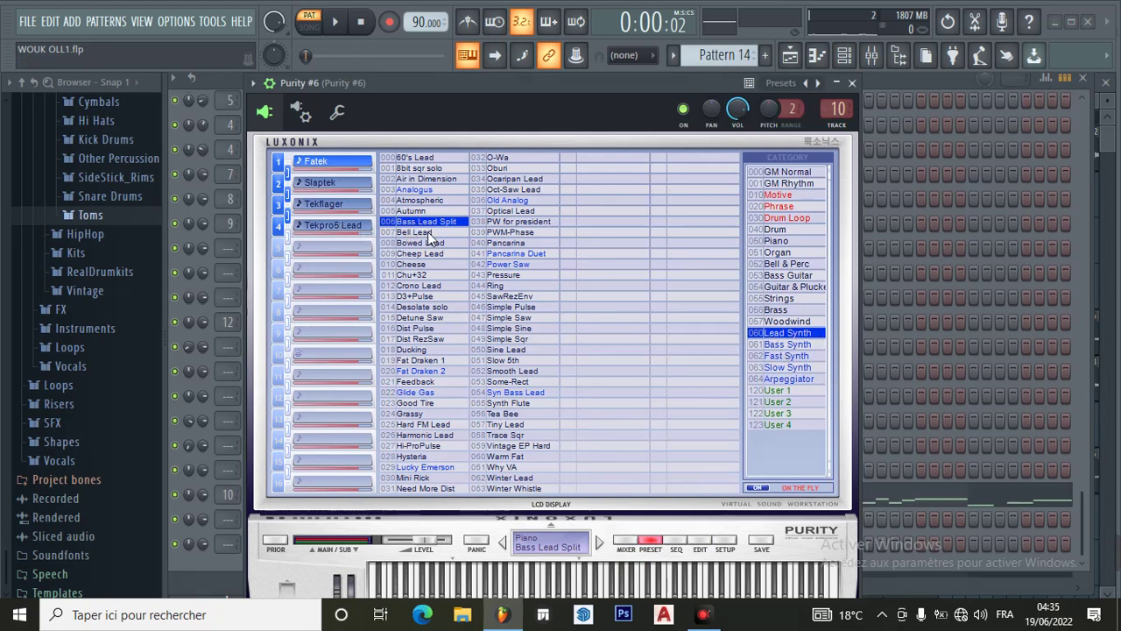
{"action": "left_click", "coordinate": [852, 83]}
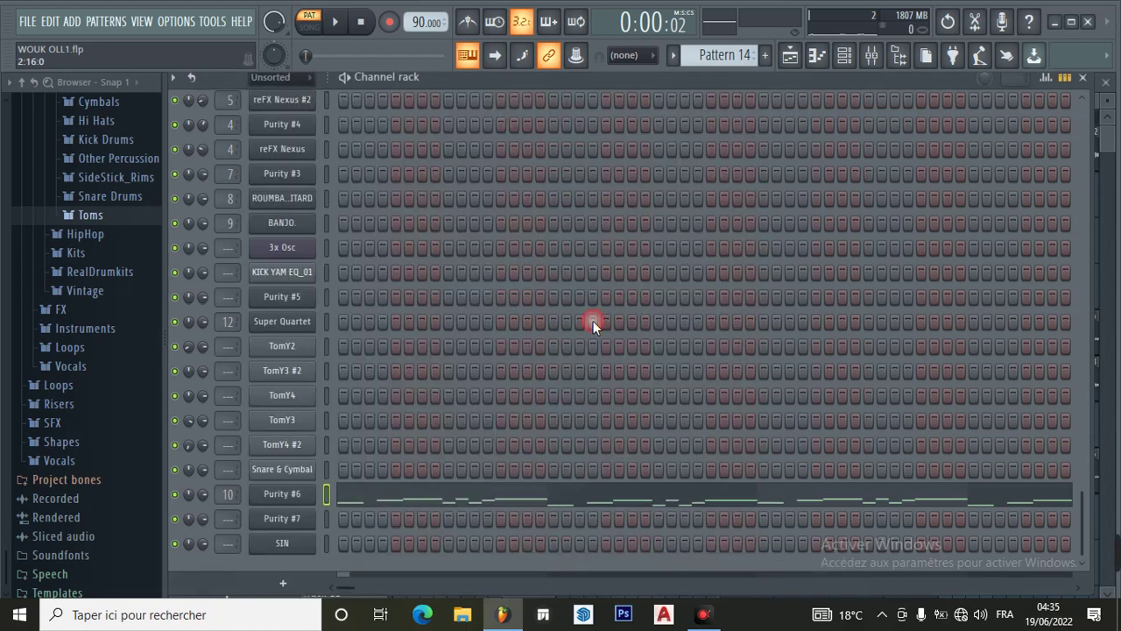
Play Pattern 14's Purity #6 melody in the piano roll, pause it, and show all its notes at once.
{"action": "left_click", "coordinate": [518, 494]}
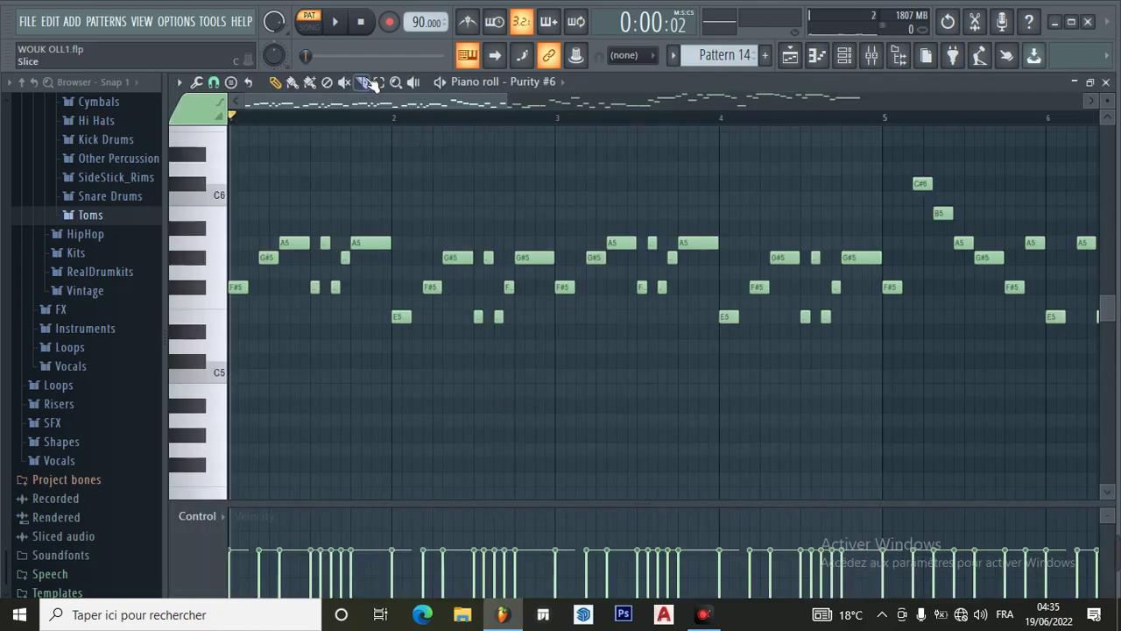
{"action": "left_click", "coordinate": [334, 24]}
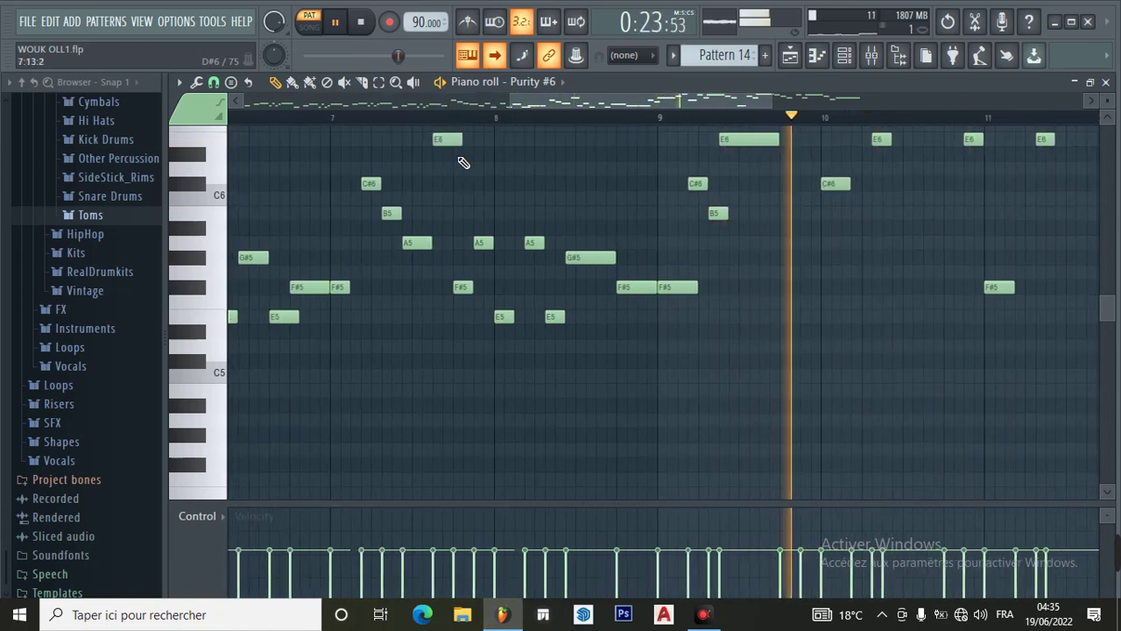
{"action": "scroll", "coordinate": [517, 210], "scroll_direction": "up", "scroll_amount": 2}
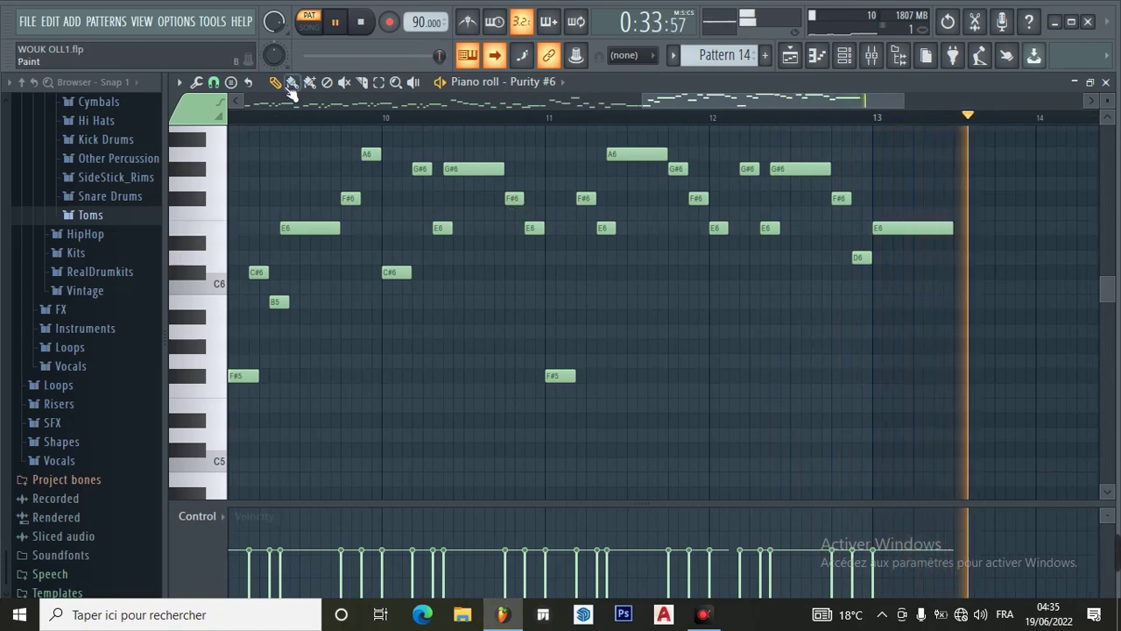
{"action": "left_click", "coordinate": [335, 24]}
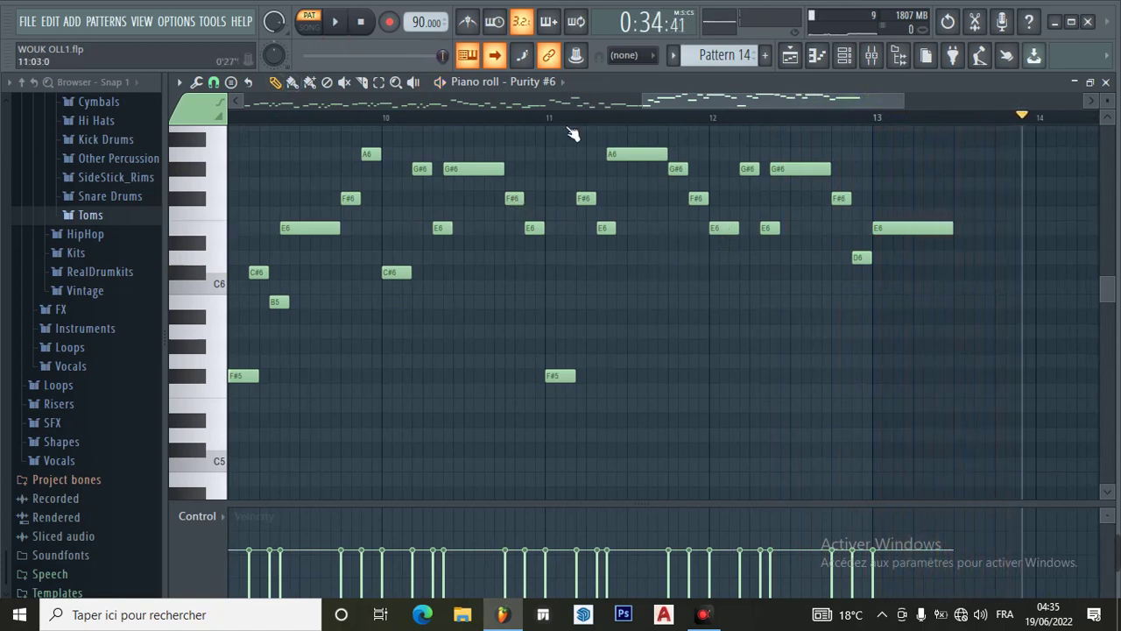
{"action": "left_click_drag", "start_coordinate": [708, 99], "coordinate": [295, 102]}
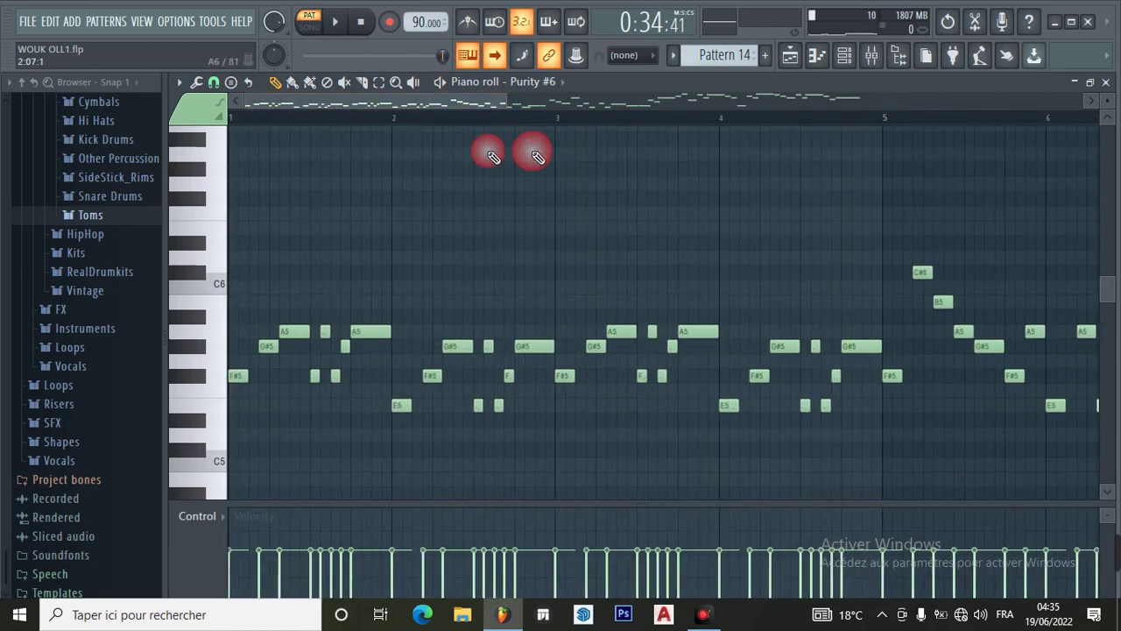
{"action": "left_click_drag", "start_coordinate": [515, 105], "coordinate": [871, 109]}
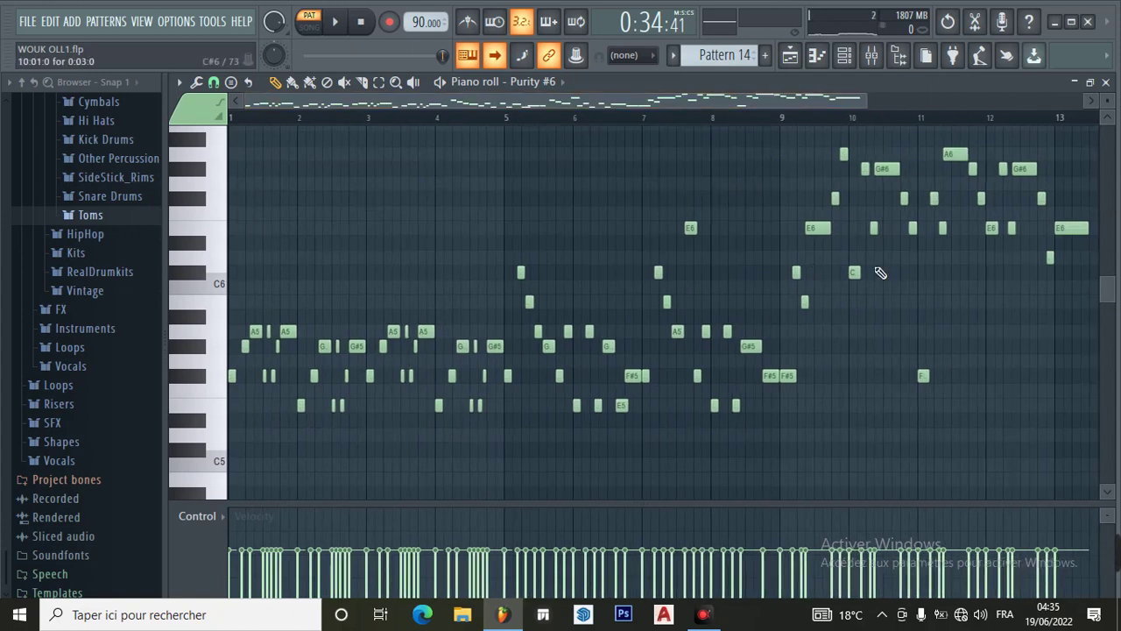
Select Pattern 15, play its 3x Osc notes in the piano roll, and pause playback.
{"action": "left_click", "coordinate": [790, 55]}
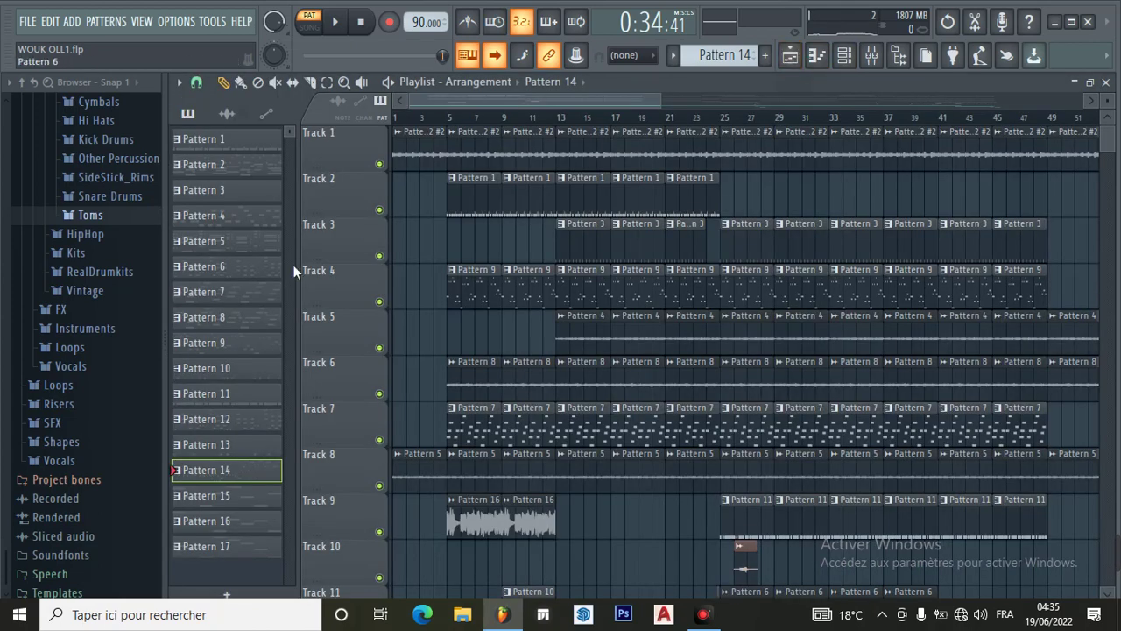
{"action": "left_click", "coordinate": [223, 496]}
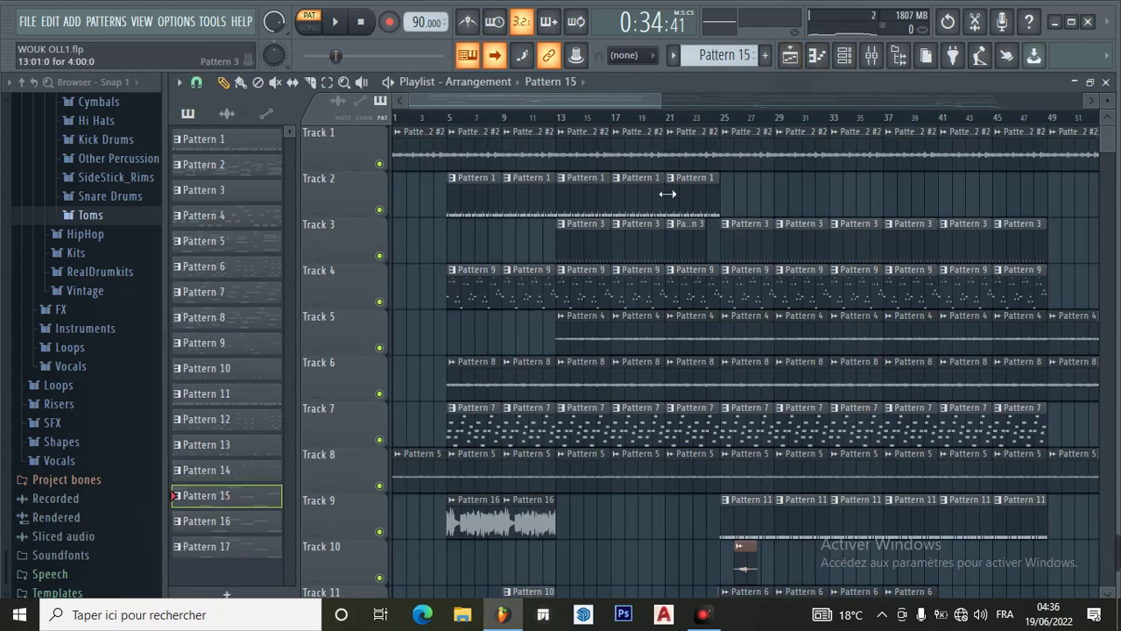
{"action": "left_click", "coordinate": [843, 55]}
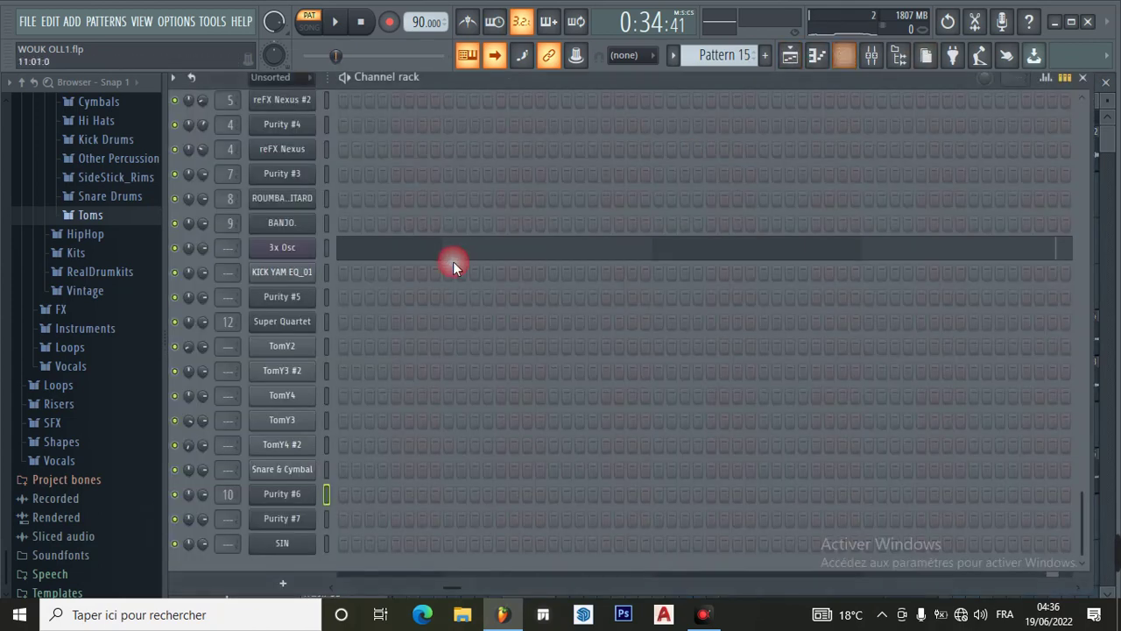
{"action": "left_click", "coordinate": [401, 256]}
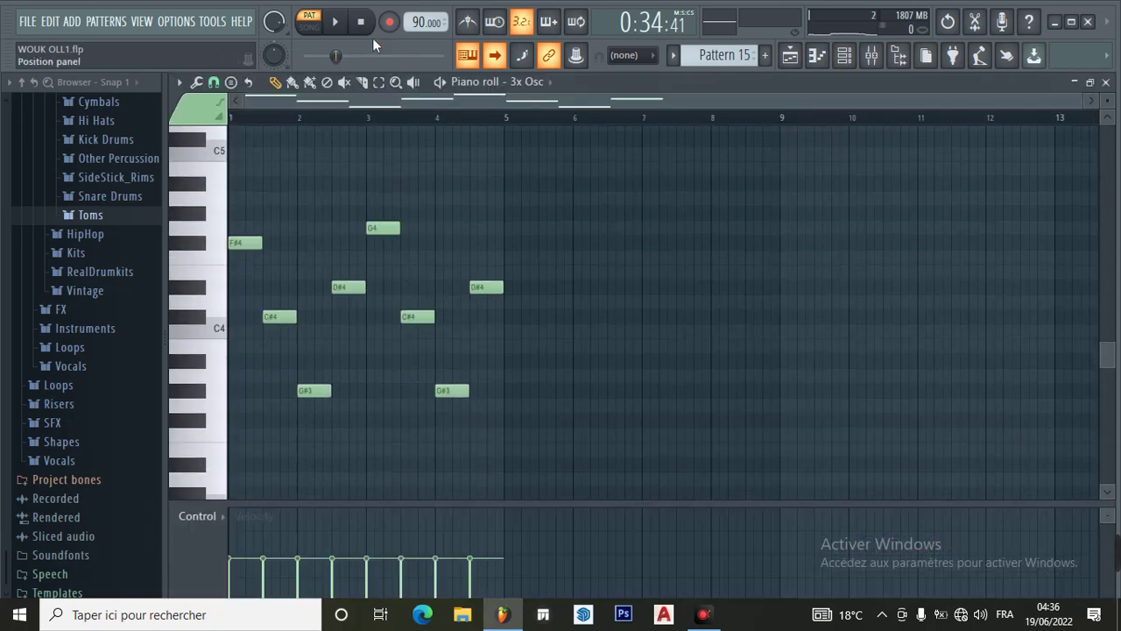
{"action": "left_click", "coordinate": [336, 23]}
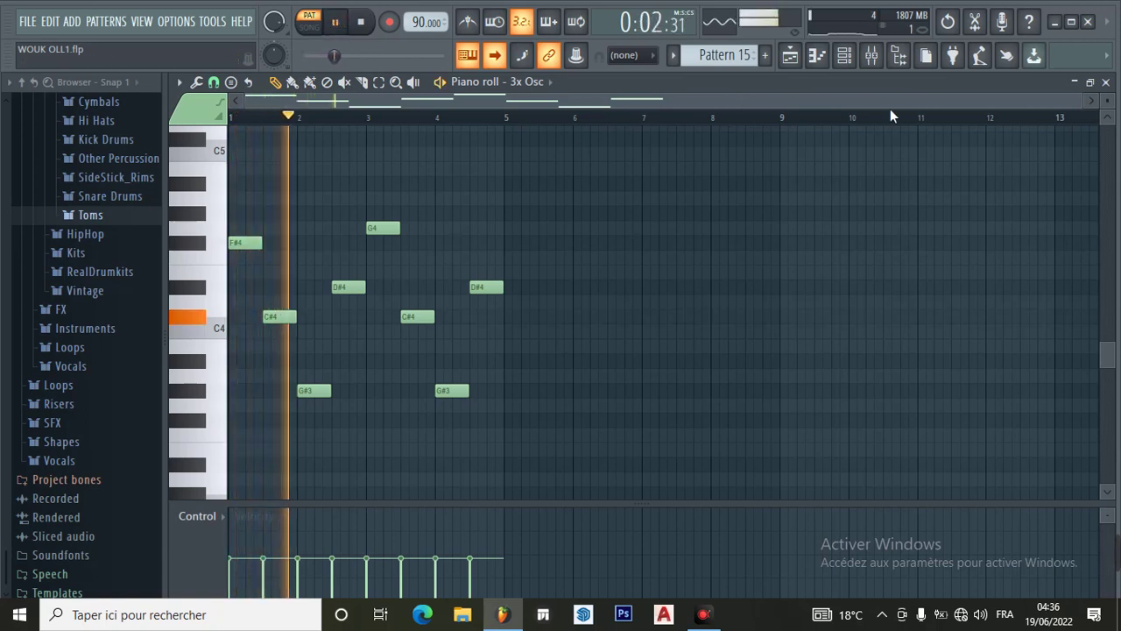
{"action": "left_click_drag", "start_coordinate": [1089, 99], "coordinate": [694, 99]}
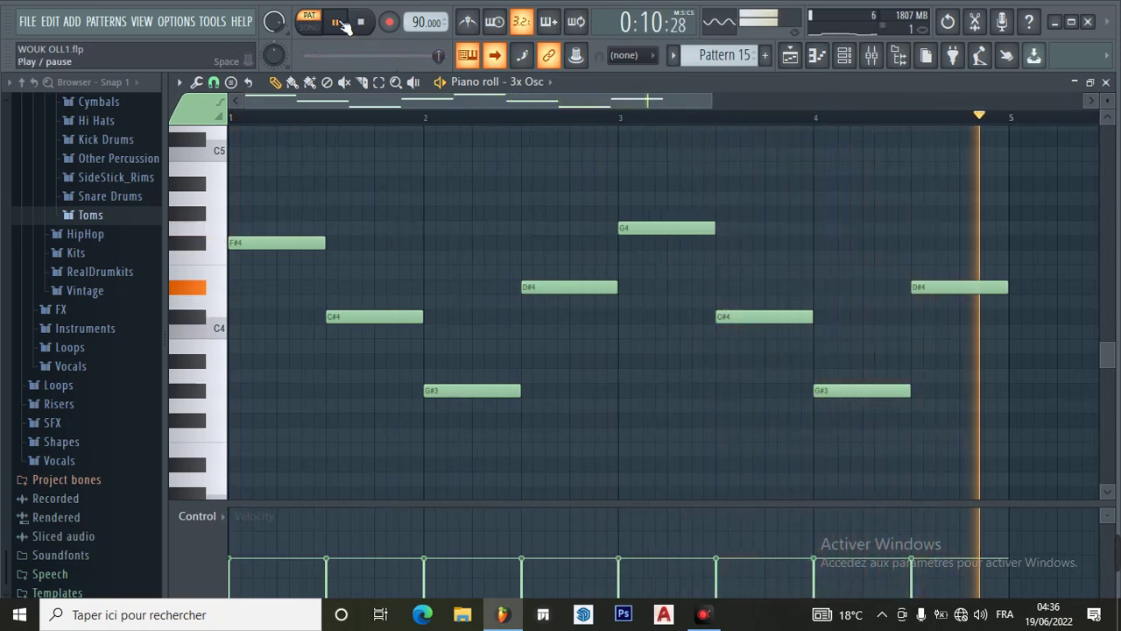
{"action": "key", "text": "space"}
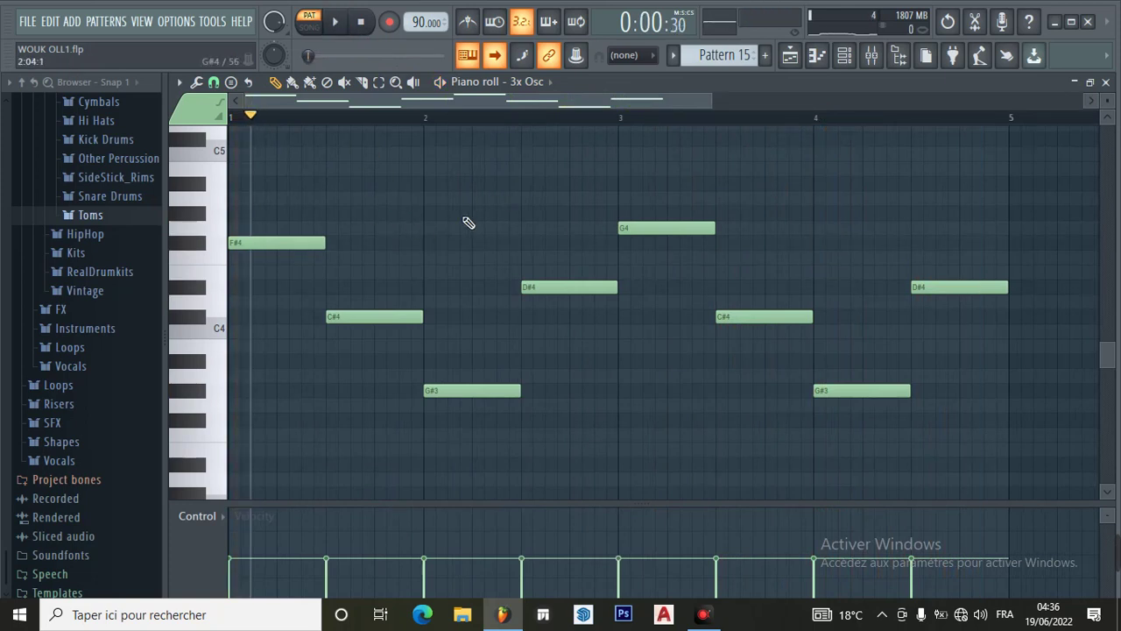
Select Pattern 16 and show its SIN channel in the channel rack.
{"action": "left_click", "coordinate": [790, 55]}
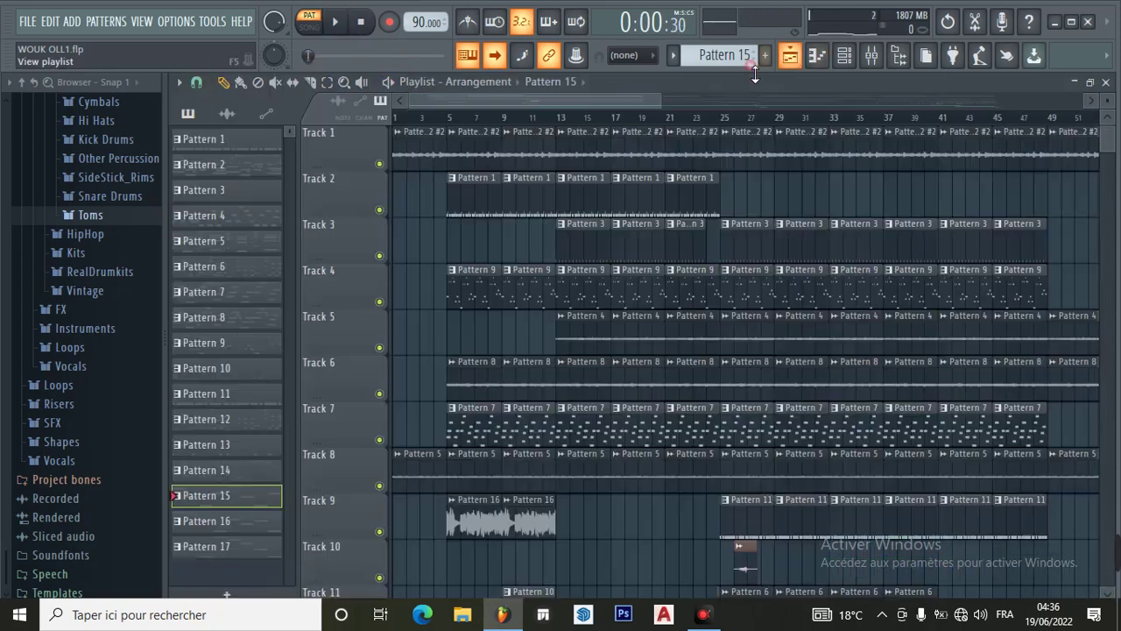
{"action": "left_click", "coordinate": [233, 525]}
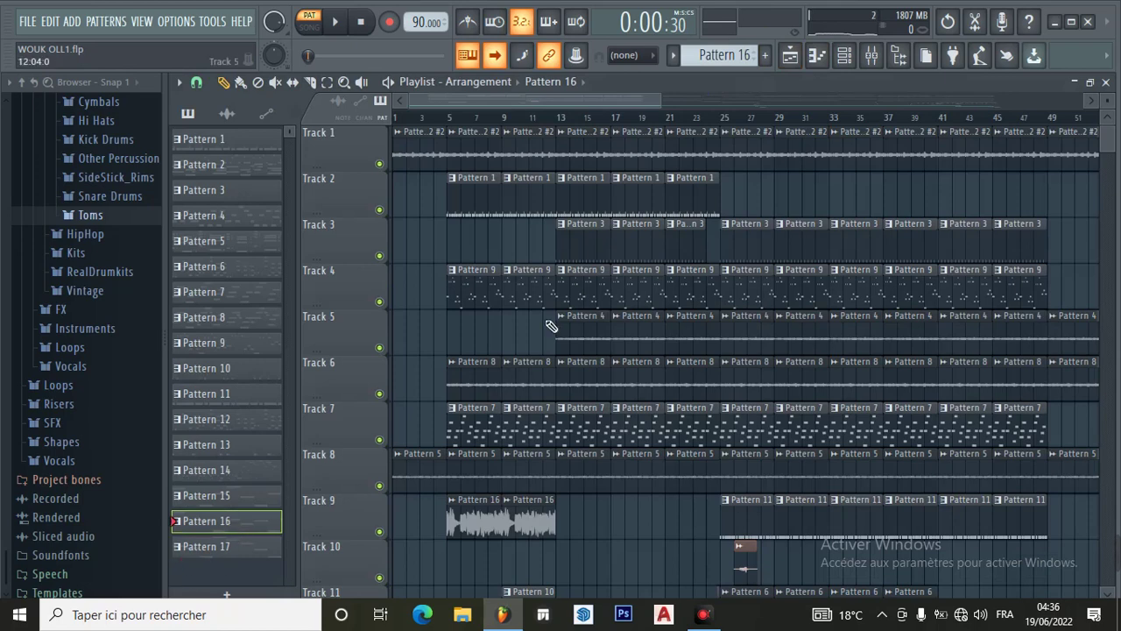
{"action": "left_click", "coordinate": [843, 56]}
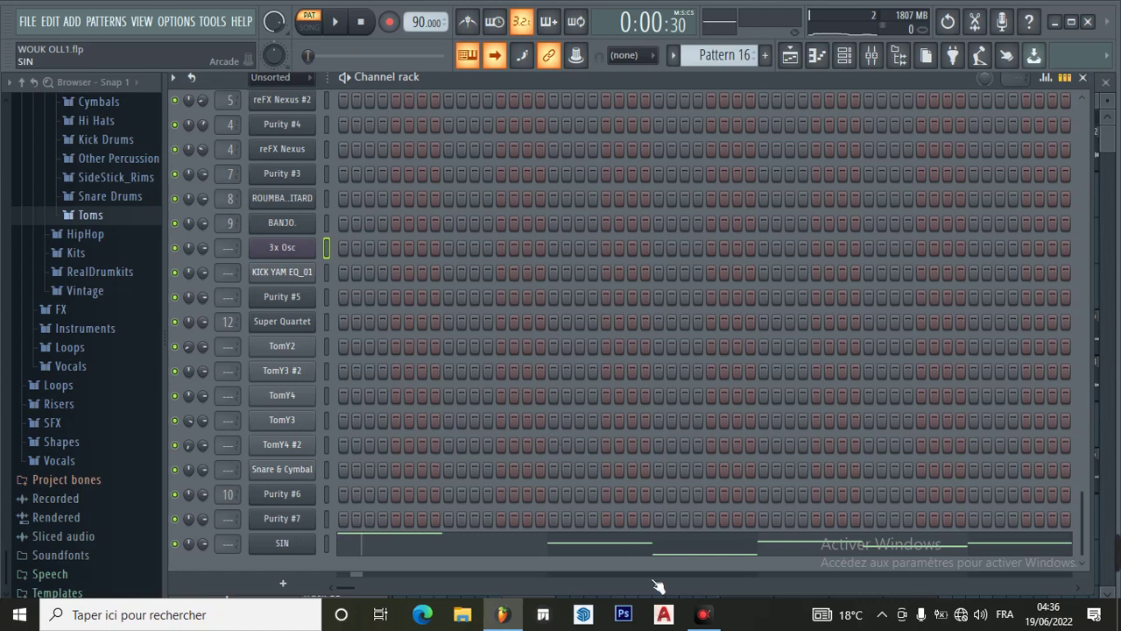
{"action": "mouse_move", "coordinate": [703, 614]}
{"action": "left_click", "coordinate": [703, 520]}
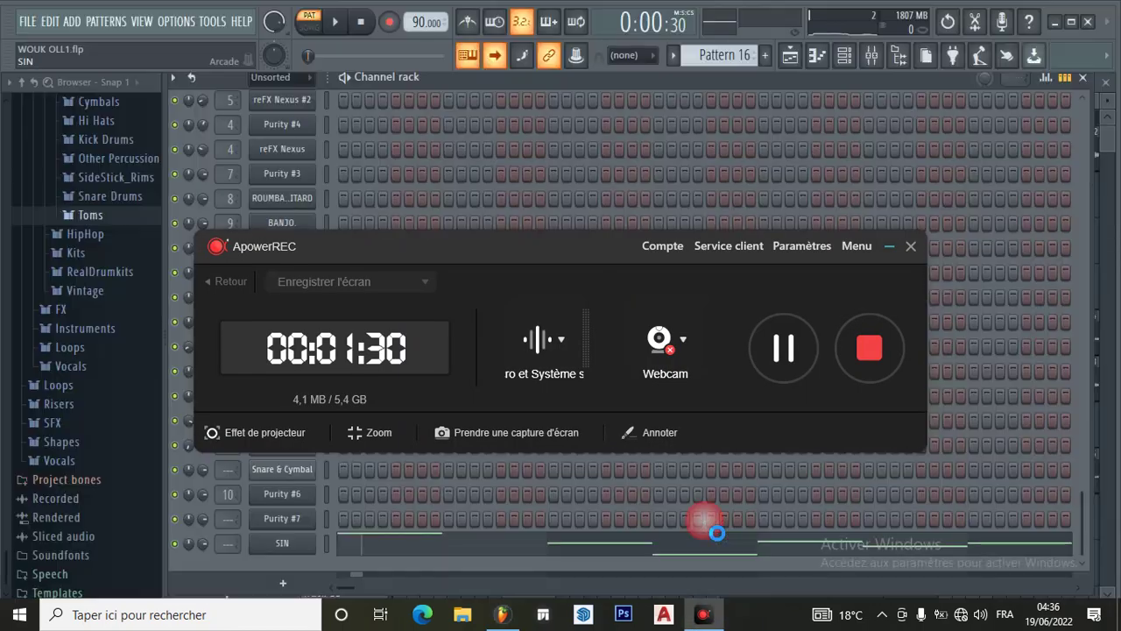
{"action": "left_click", "coordinate": [792, 337]}
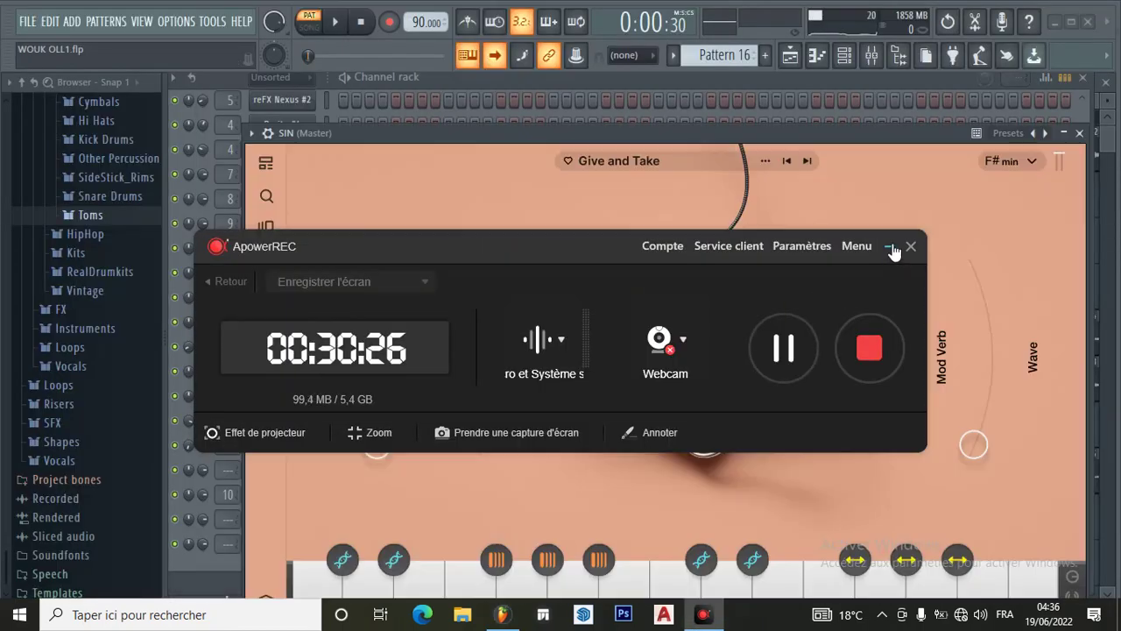
Close the SIN instrument, play Pattern 16's SIN notes in the piano roll with the main volume at 74%, and pause playback.
{"action": "left_click", "coordinate": [890, 247]}
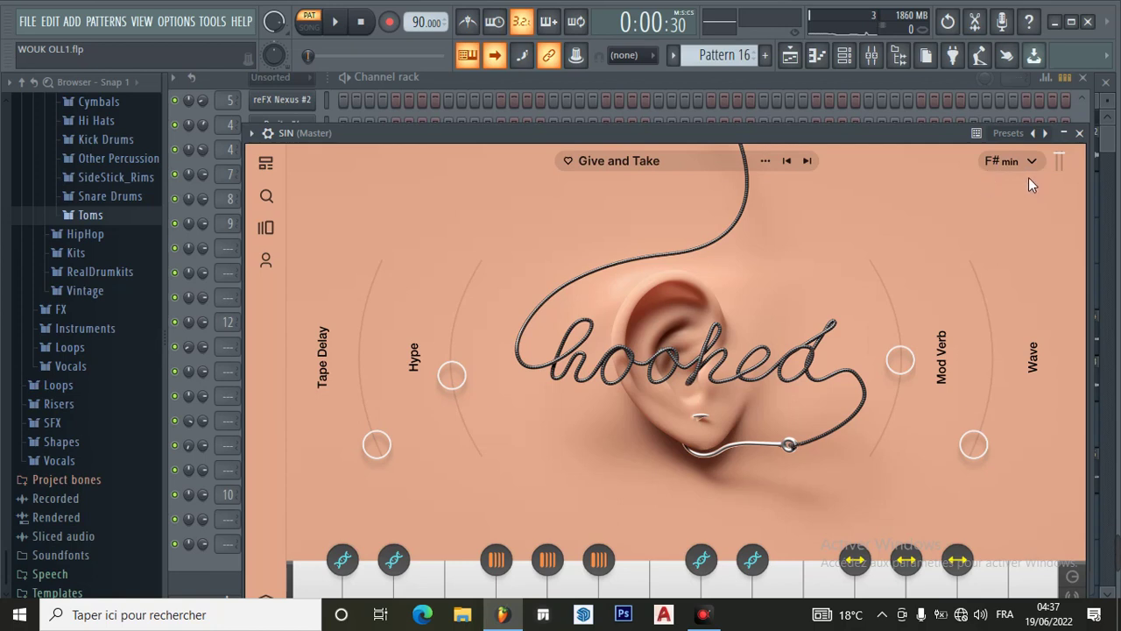
{"action": "left_click", "coordinate": [1080, 135]}
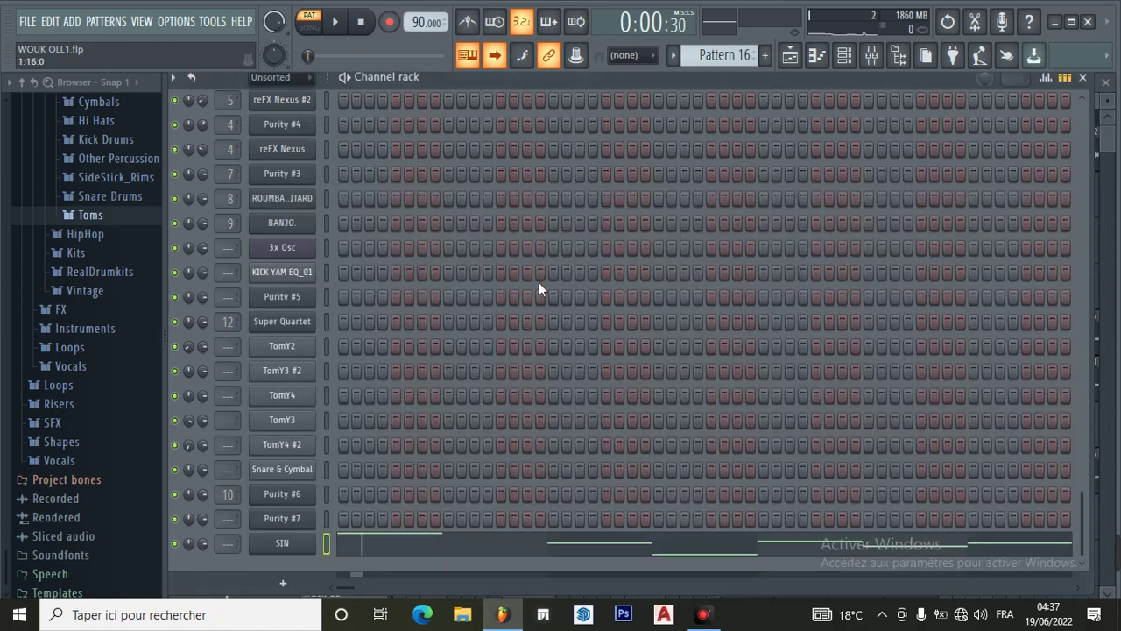
{"action": "left_click", "coordinate": [443, 550]}
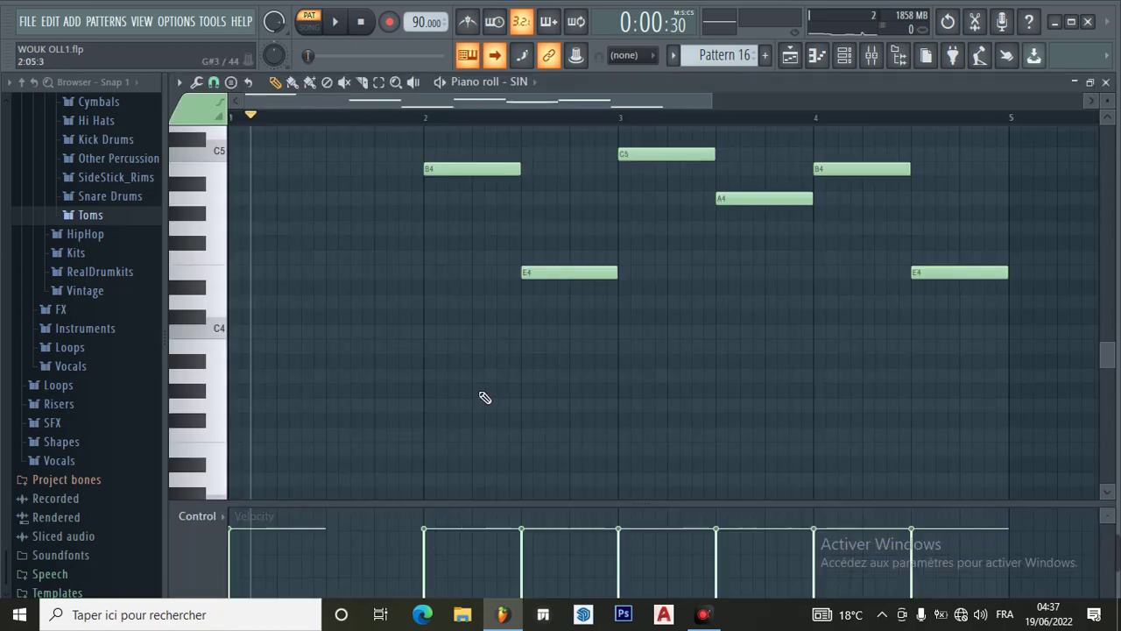
{"action": "left_click", "coordinate": [364, 30]}
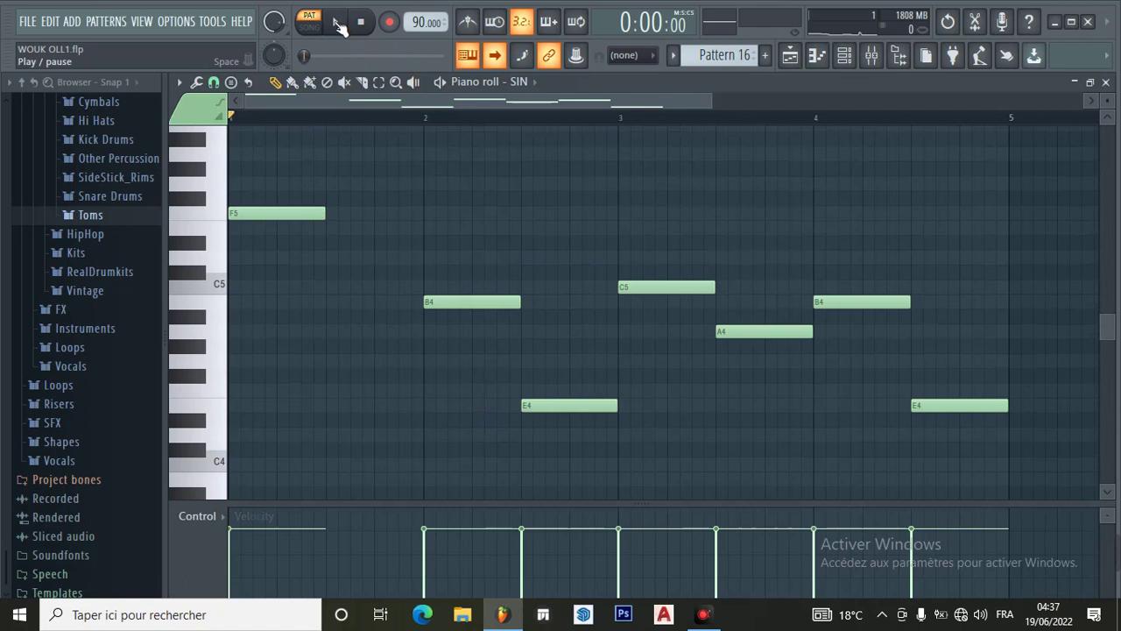
{"action": "left_click", "coordinate": [338, 25]}
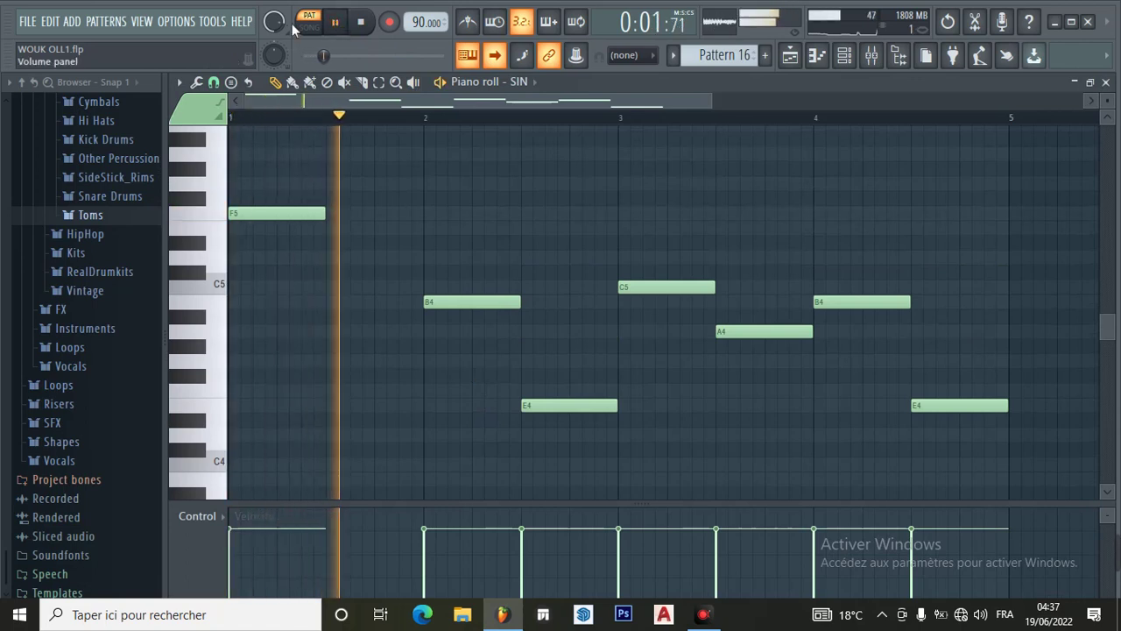
{"action": "left_click_drag", "start_coordinate": [274, 22], "coordinate": [274, 42]}
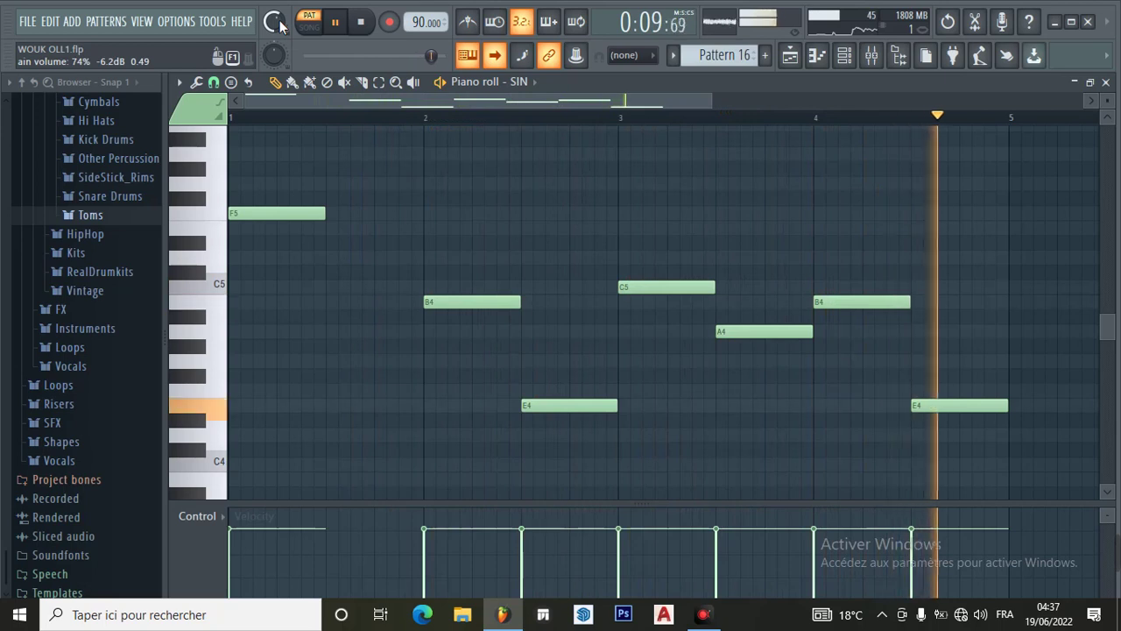
{"action": "left_click", "coordinate": [335, 21]}
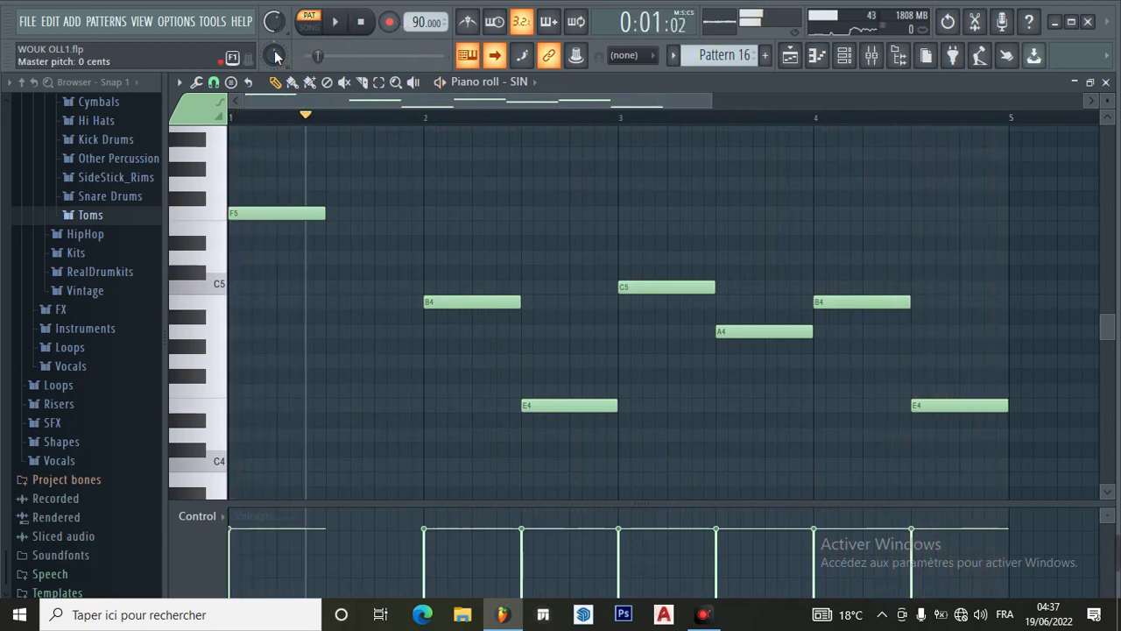
Select Pattern 17, play its SIN notes in the piano roll, pause playback, and look over the notes.
{"action": "left_click", "coordinate": [844, 57]}
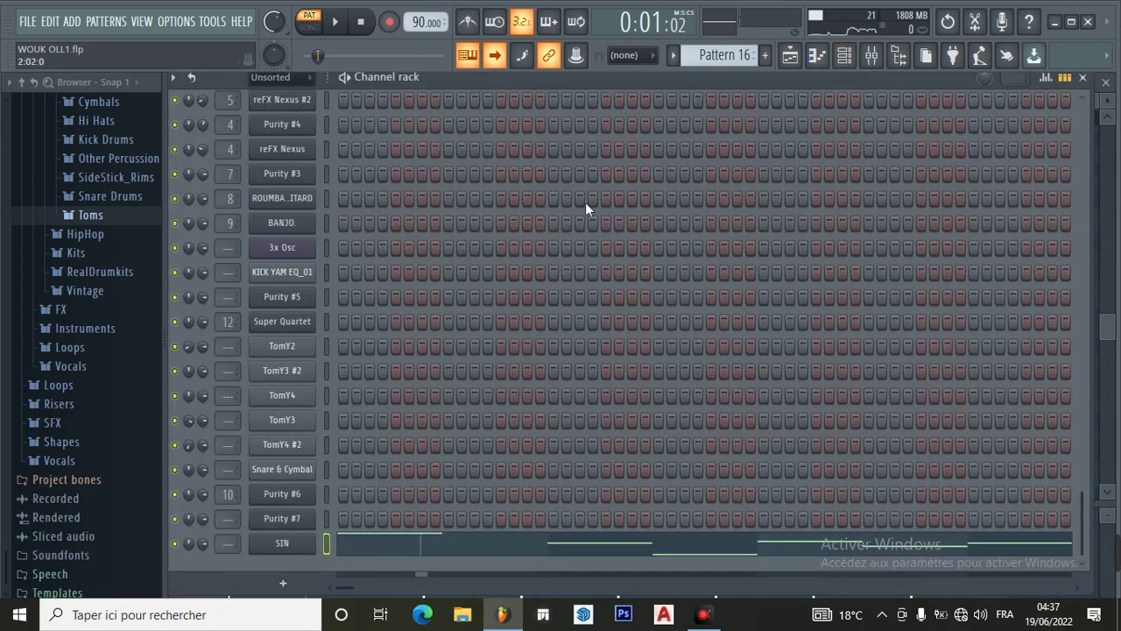
{"action": "scroll", "coordinate": [708, 70], "scroll_direction": "down", "scroll_amount": 1}
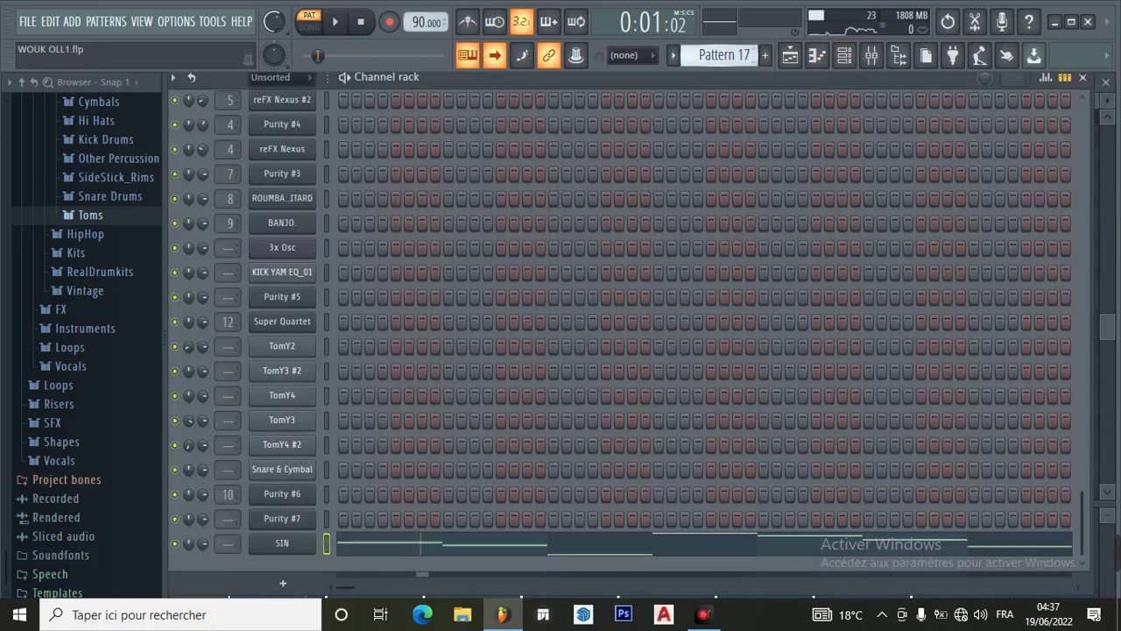
{"action": "left_click", "coordinate": [385, 541]}
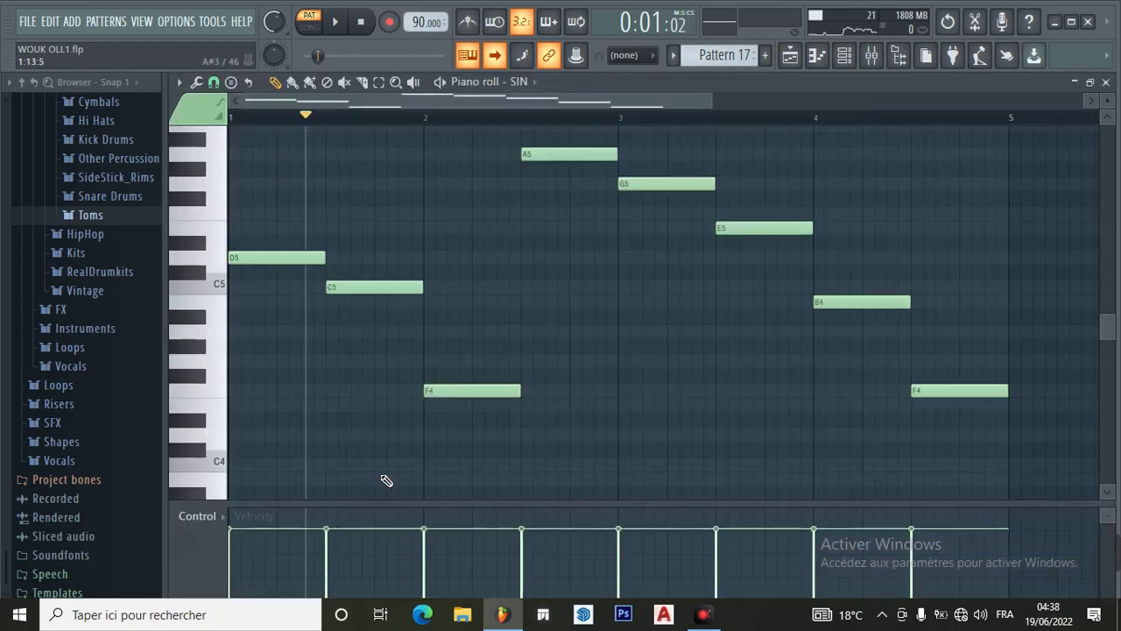
{"action": "left_click", "coordinate": [360, 23]}
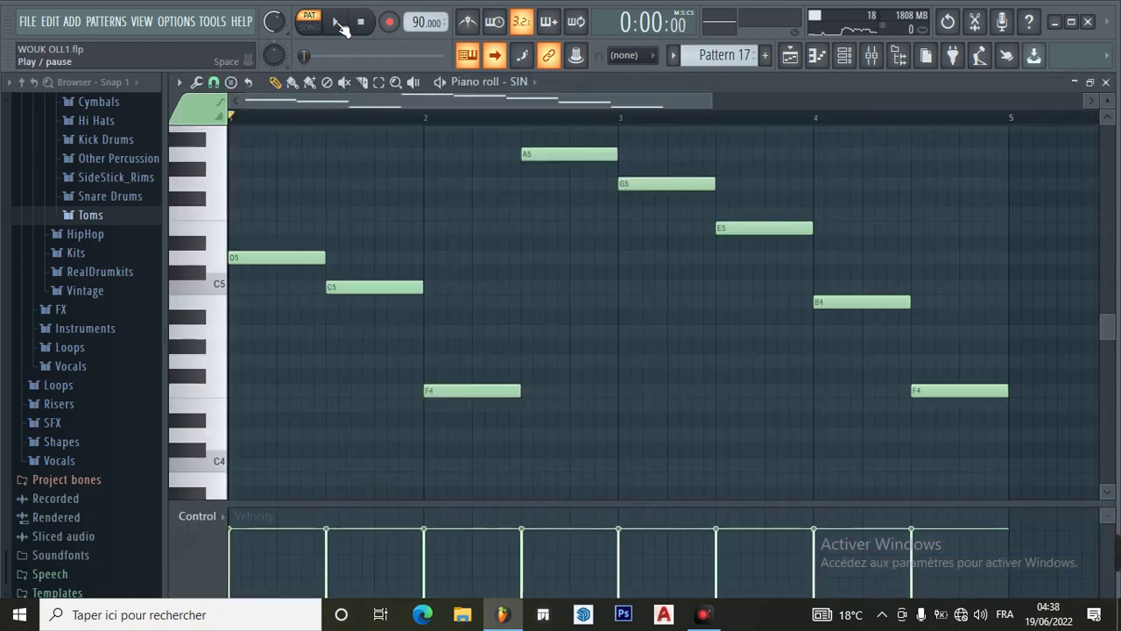
{"action": "left_click", "coordinate": [337, 23]}
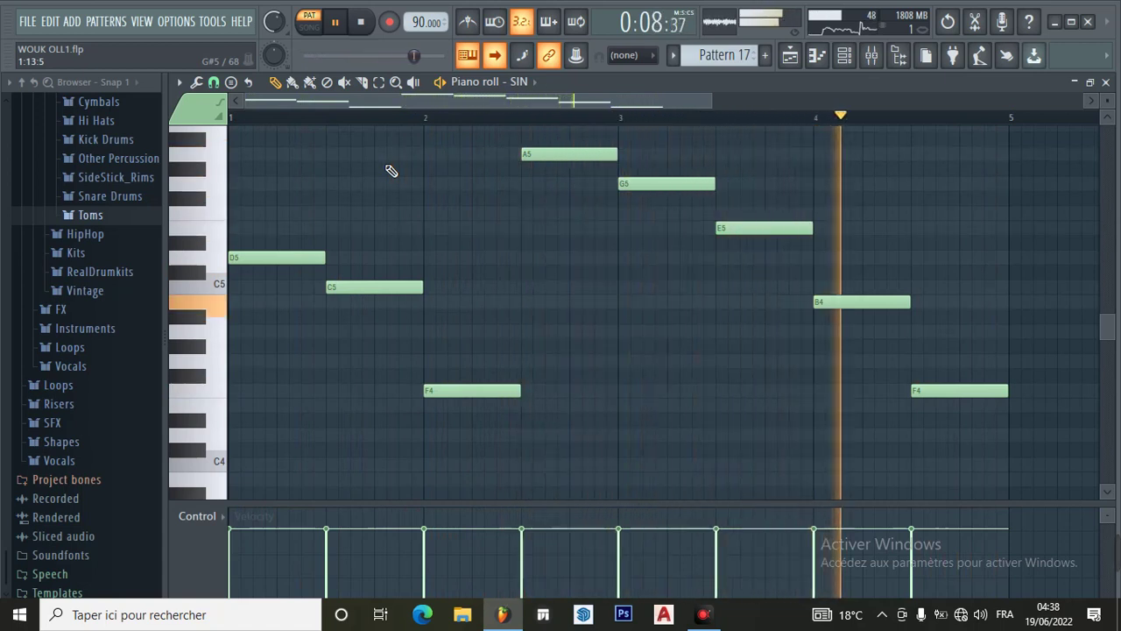
{"action": "left_click", "coordinate": [335, 24]}
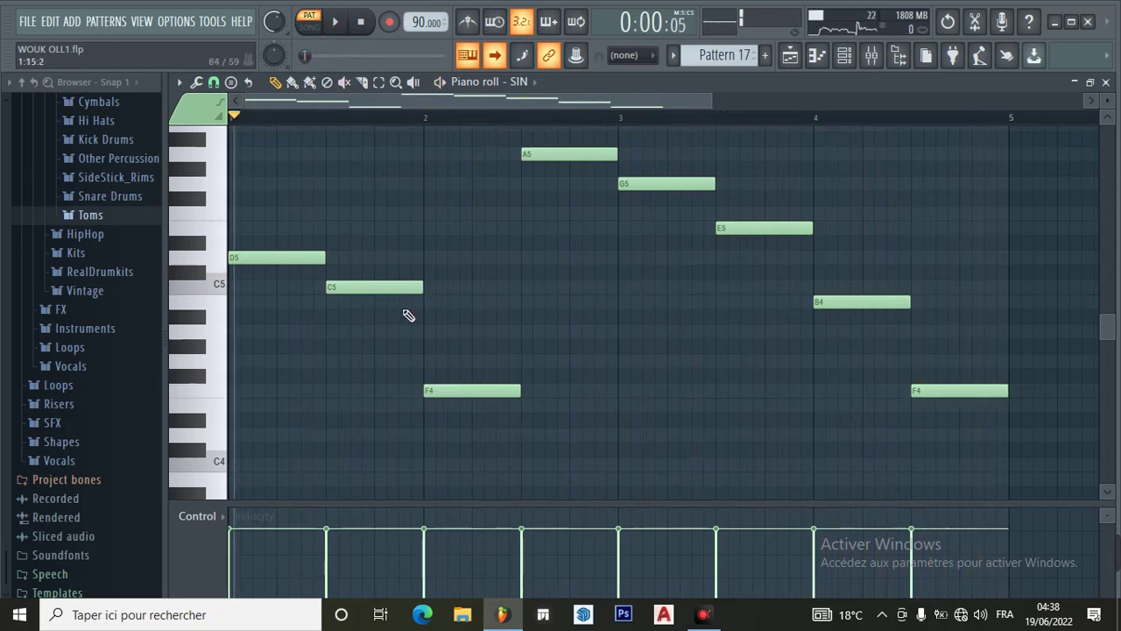
{"action": "scroll", "coordinate": [457, 318], "scroll_direction": "down", "scroll_amount": 1}
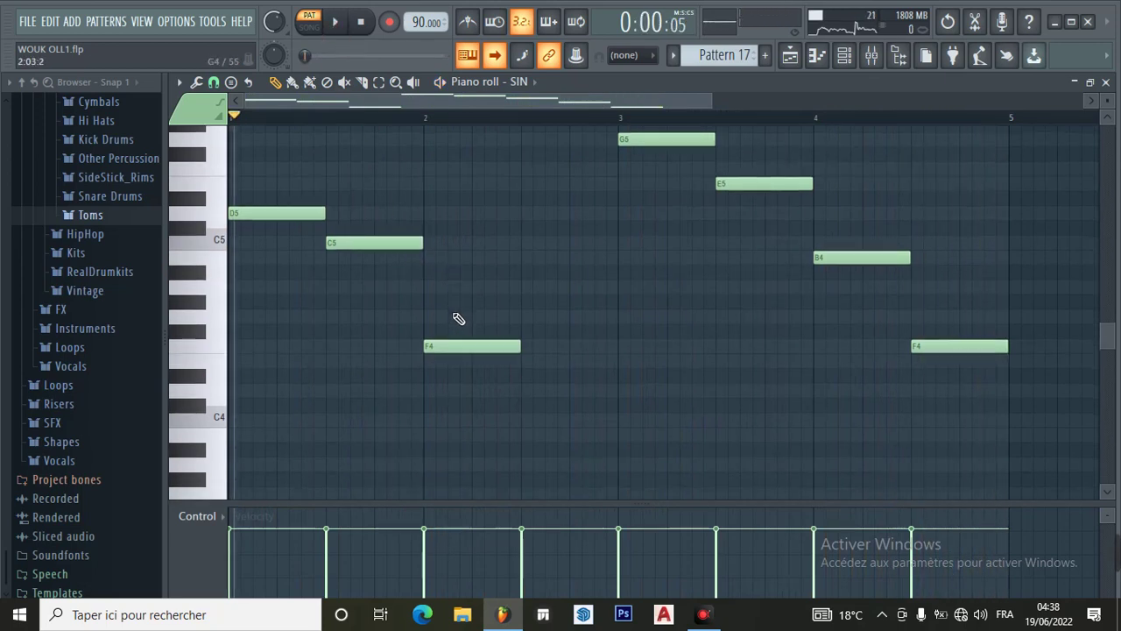
{"action": "scroll", "coordinate": [457, 318], "scroll_direction": "up", "scroll_amount": 2}
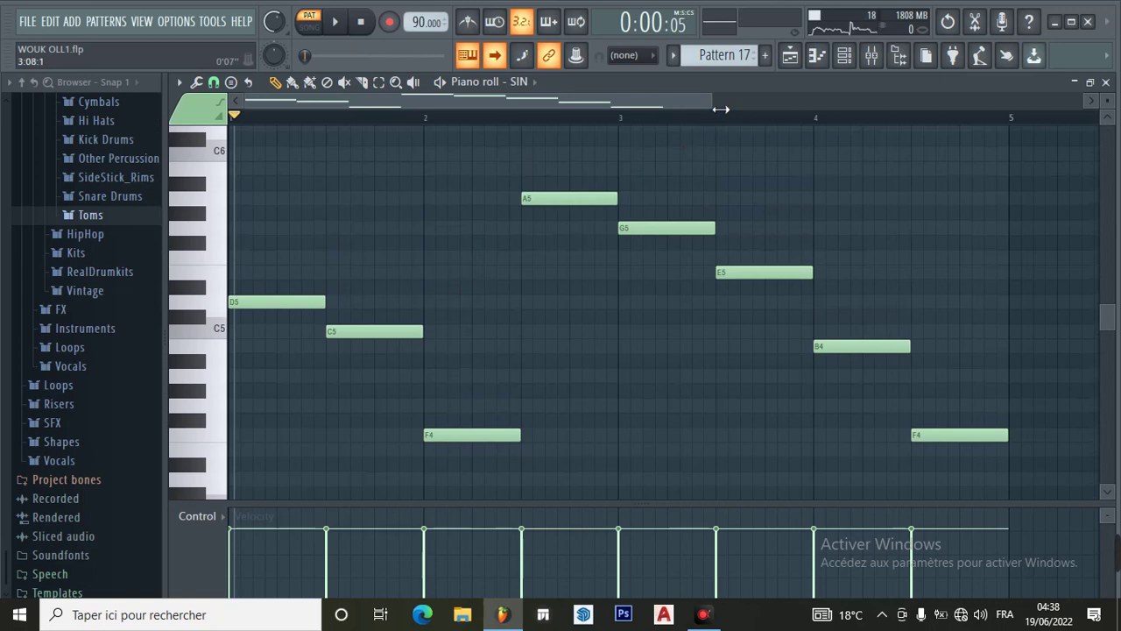
Show the whole arrangement in the playlist, switch to song mode, and play the song from the start.
{"action": "left_click", "coordinate": [790, 55]}
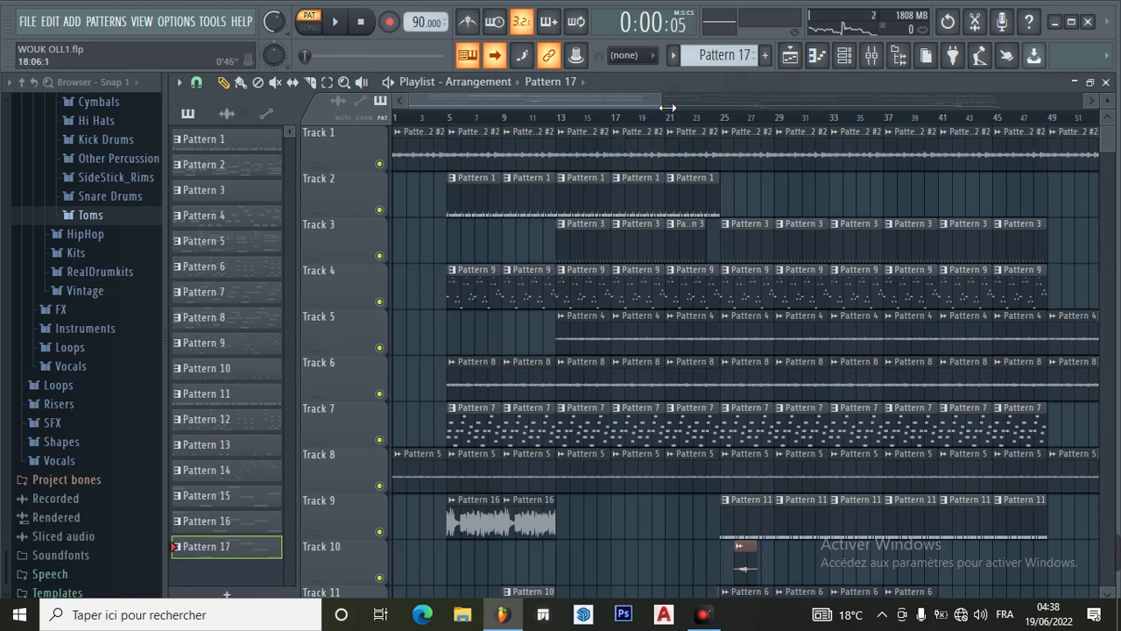
{"action": "left_click_drag", "start_coordinate": [668, 107], "coordinate": [805, 104]}
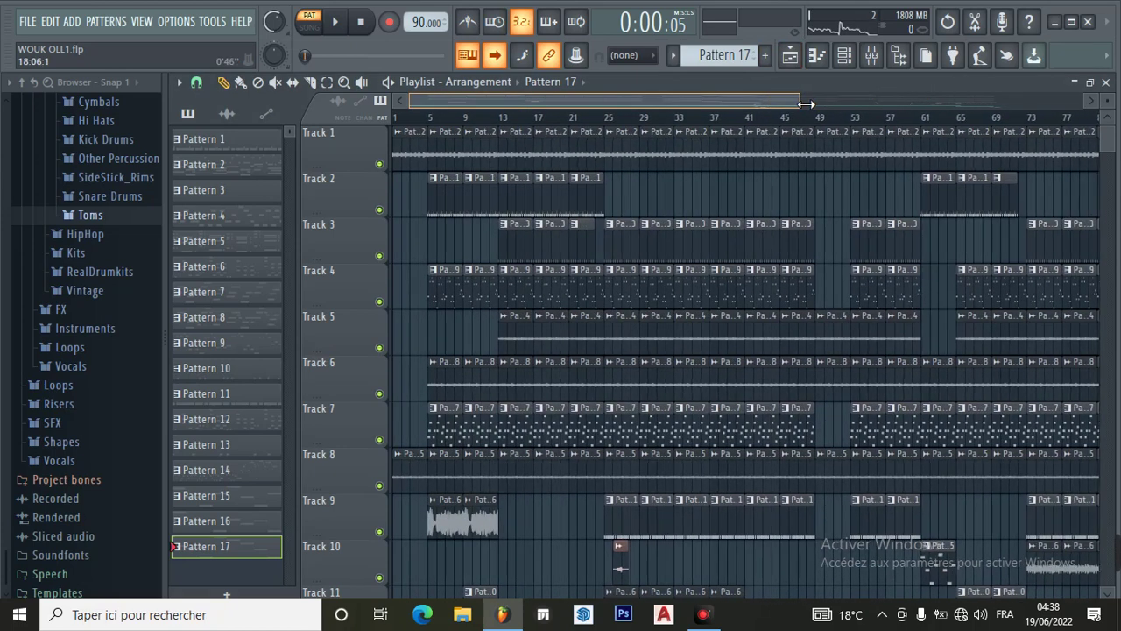
{"action": "left_click_drag", "start_coordinate": [806, 104], "coordinate": [815, 109]}
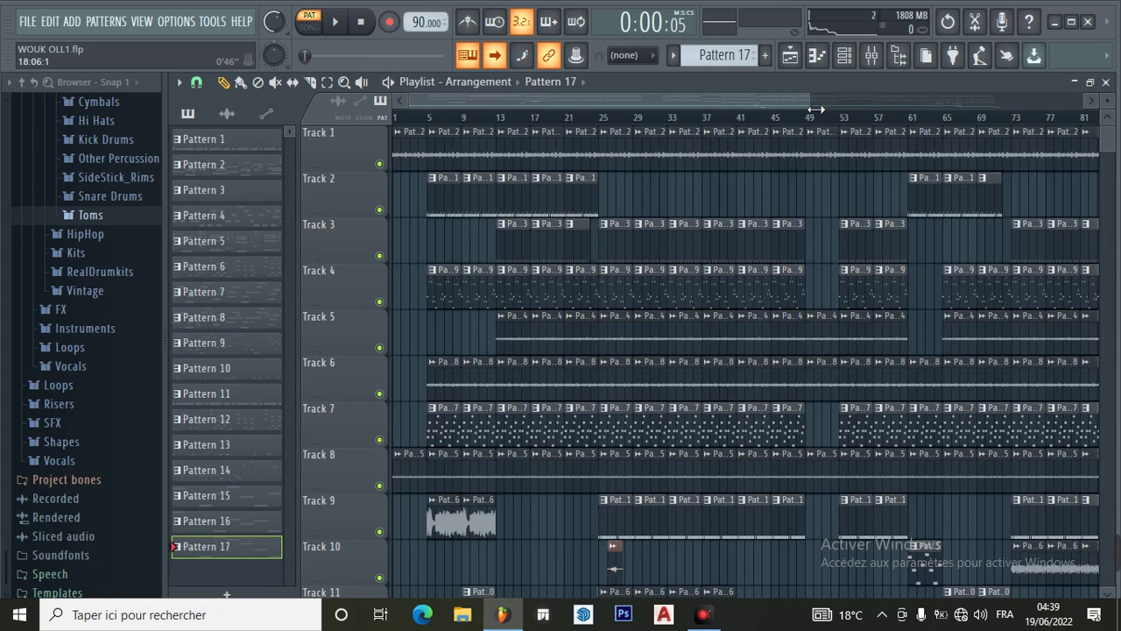
{"action": "left_click_drag", "start_coordinate": [815, 109], "coordinate": [735, 107]}
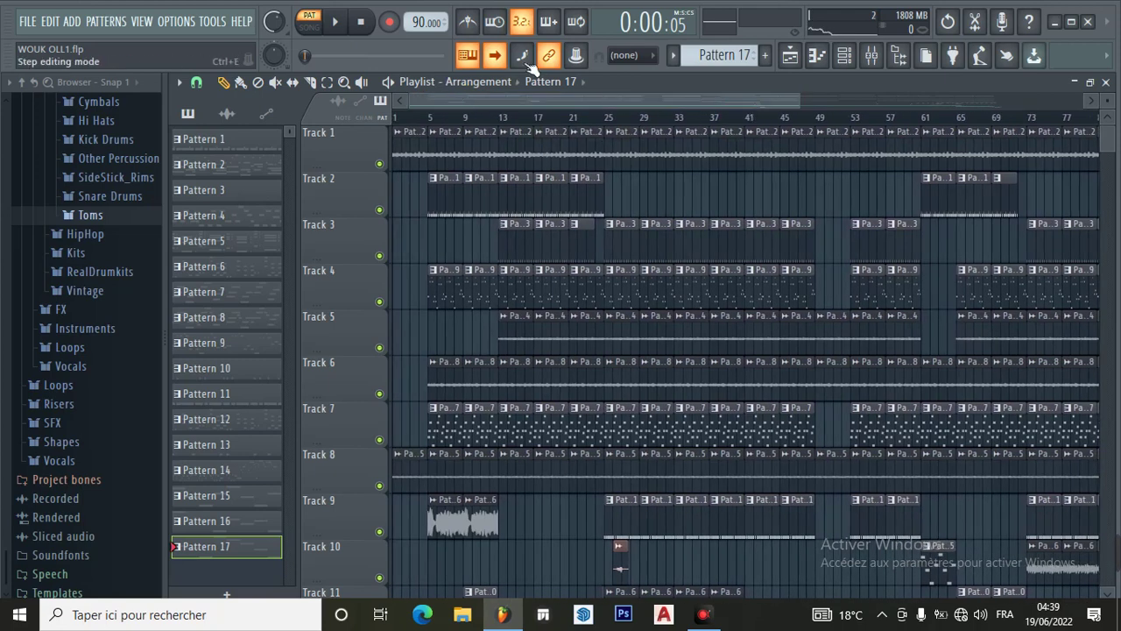
{"action": "left_click", "coordinate": [308, 26]}
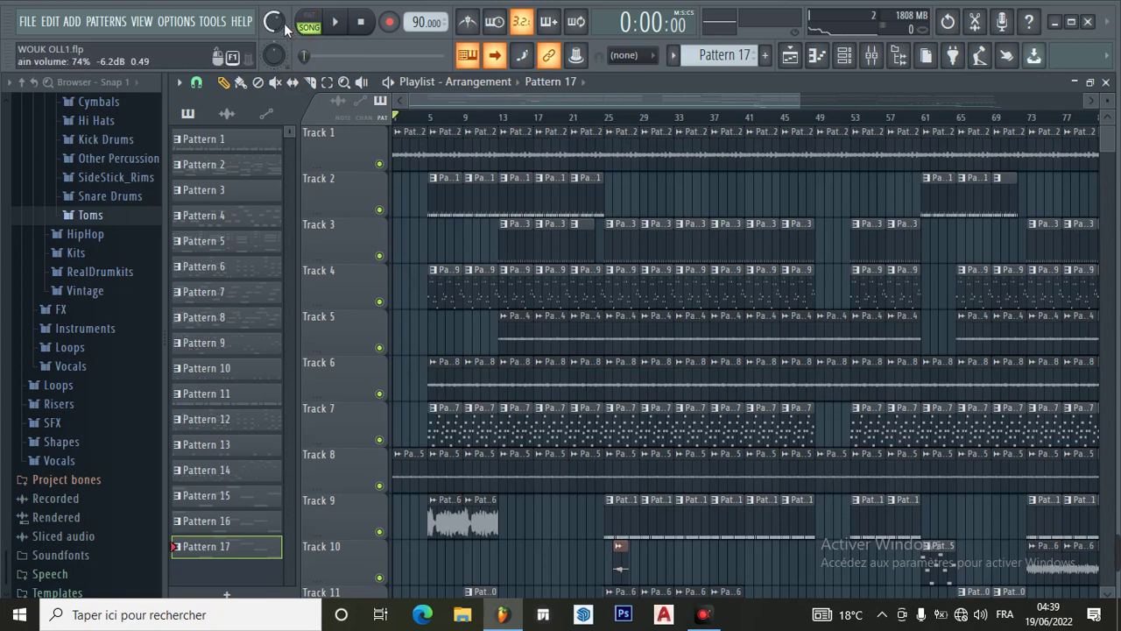
{"action": "left_click", "coordinate": [360, 24]}
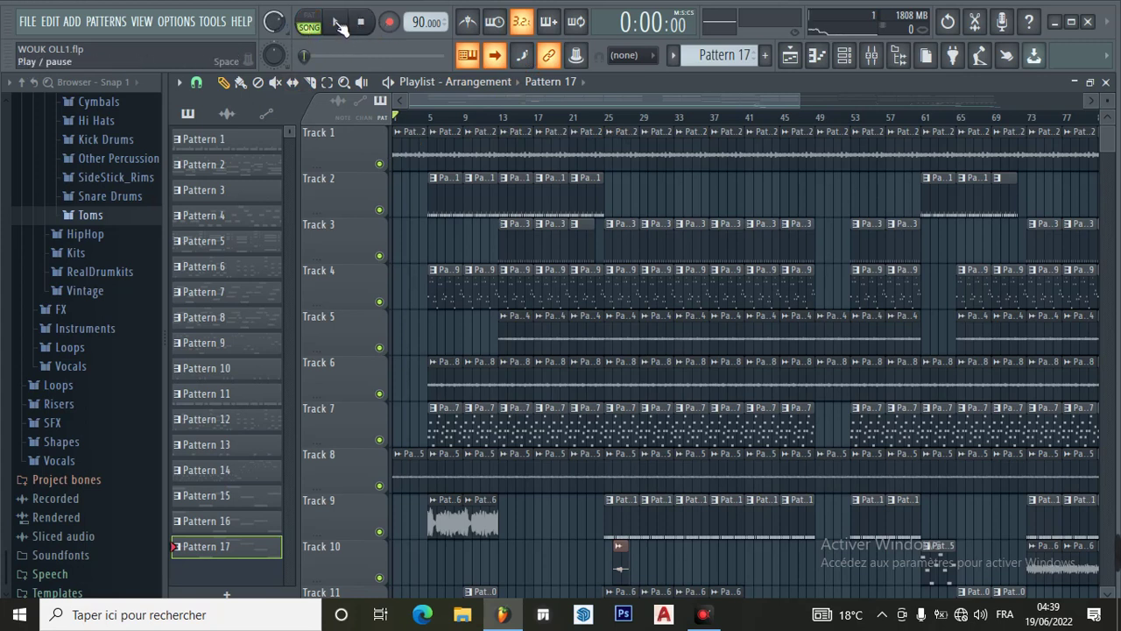
{"action": "left_click", "coordinate": [338, 24]}
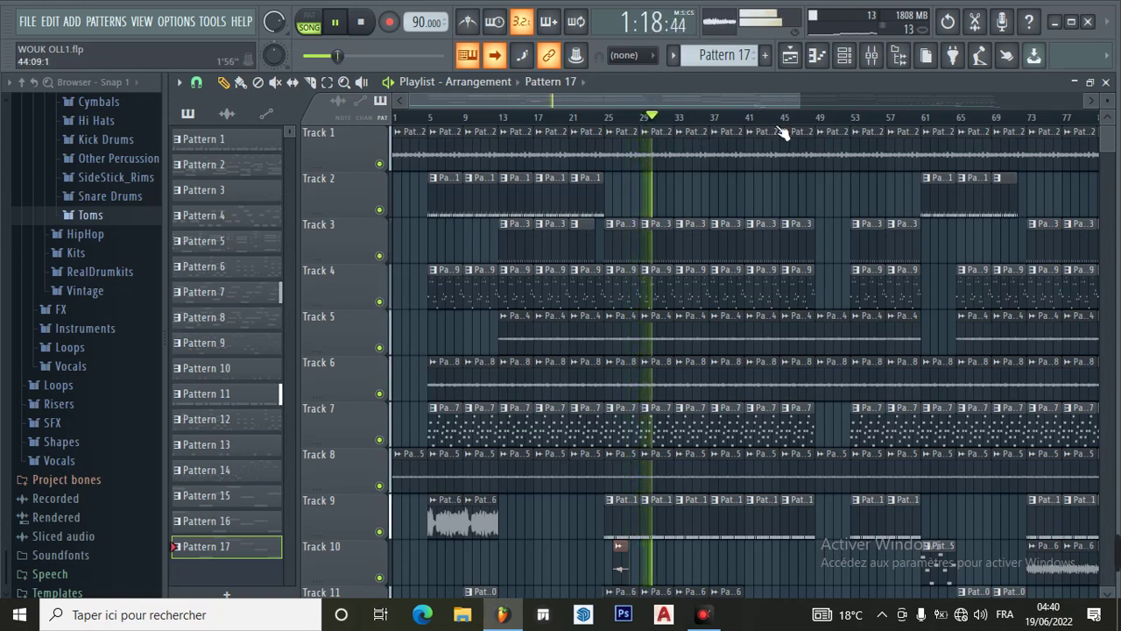
Place a second copy of Track 10's short voice tag audio clip on the same track at about bar 39.
{"action": "left_click_drag", "start_coordinate": [792, 102], "coordinate": [720, 108]}
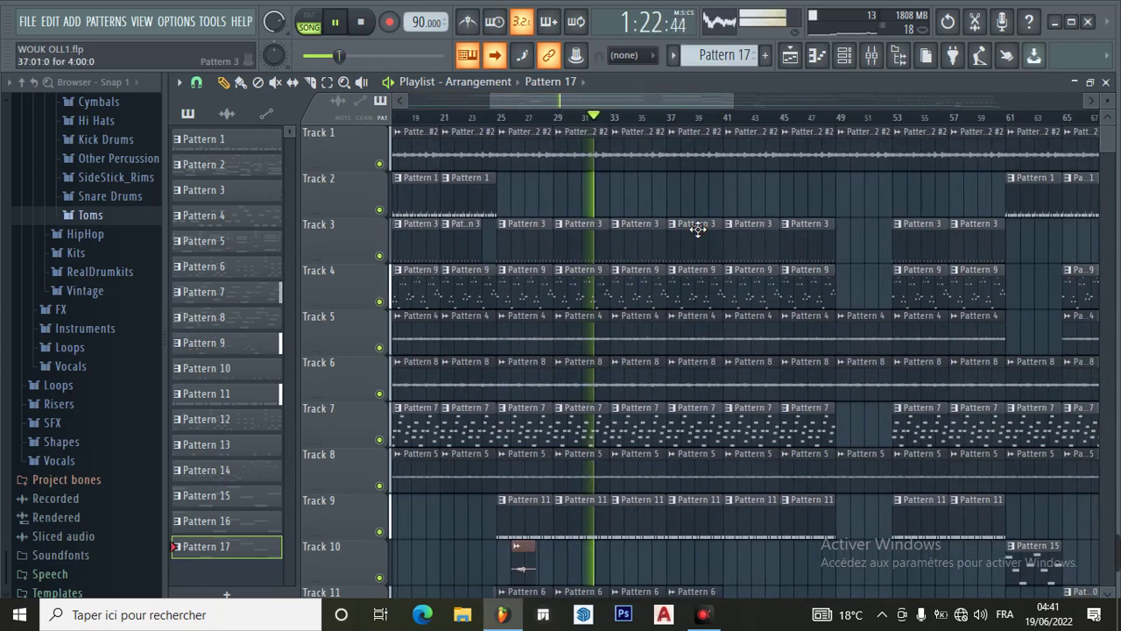
{"action": "scroll", "coordinate": [698, 239], "scroll_direction": "down", "scroll_amount": 3}
{"action": "scroll", "coordinate": [690, 272], "scroll_direction": "down", "scroll_amount": 1}
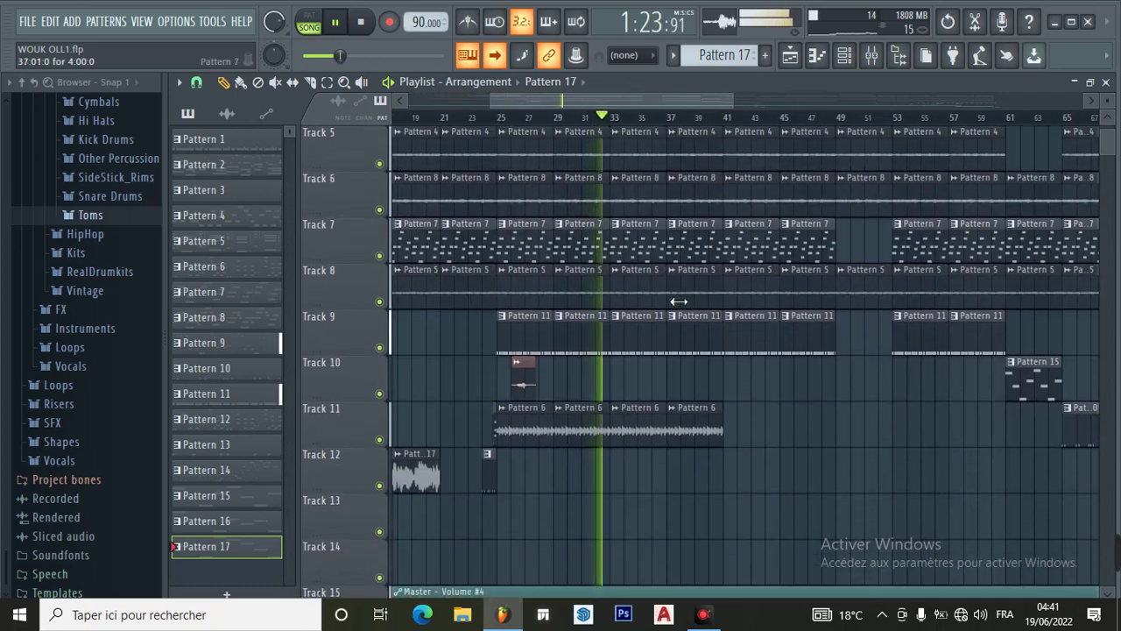
{"action": "left_click", "coordinate": [526, 385]}
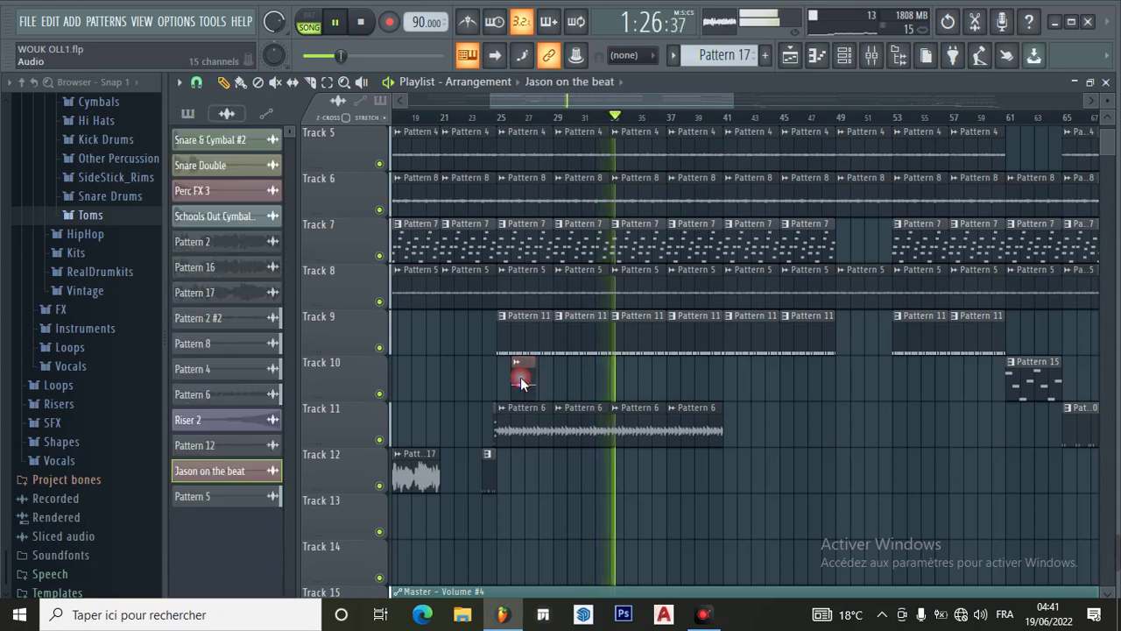
{"action": "left_click", "coordinate": [708, 383]}
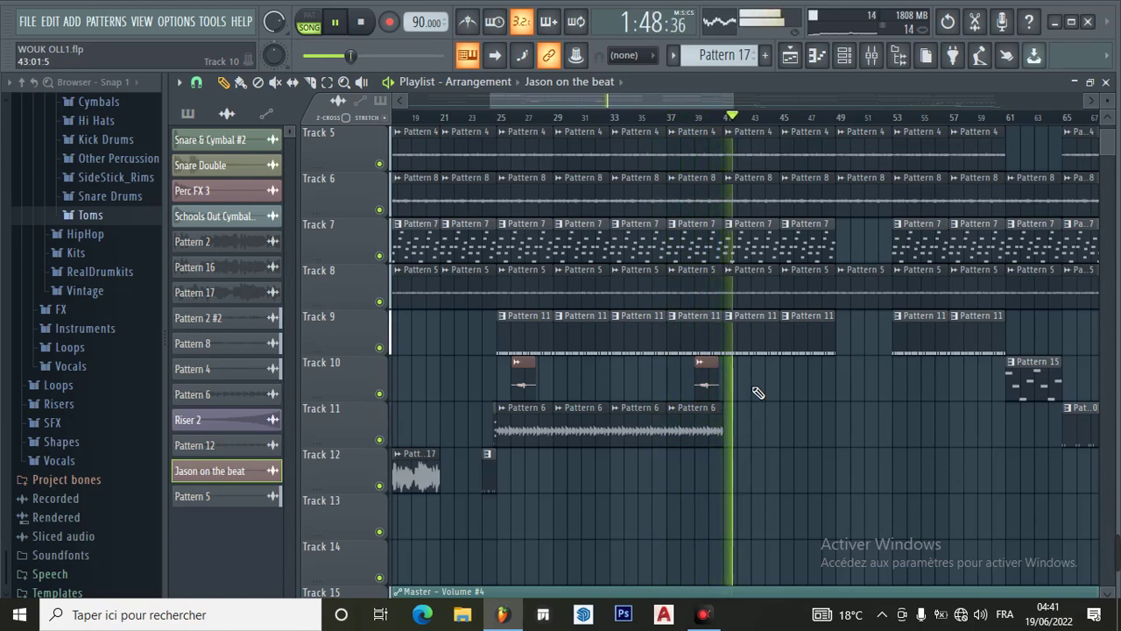
Turn auto-scrolling back on so the playlist follows the playing song.
{"action": "scroll", "coordinate": [758, 391], "scroll_direction": "up", "scroll_amount": 4}
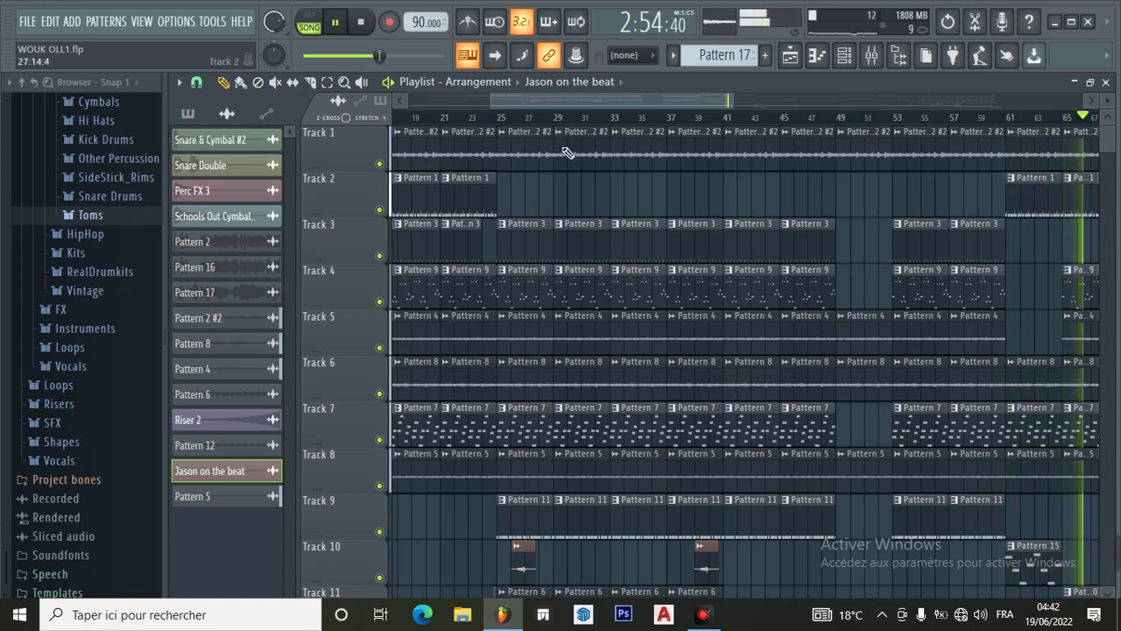
{"action": "left_click", "coordinate": [496, 56]}
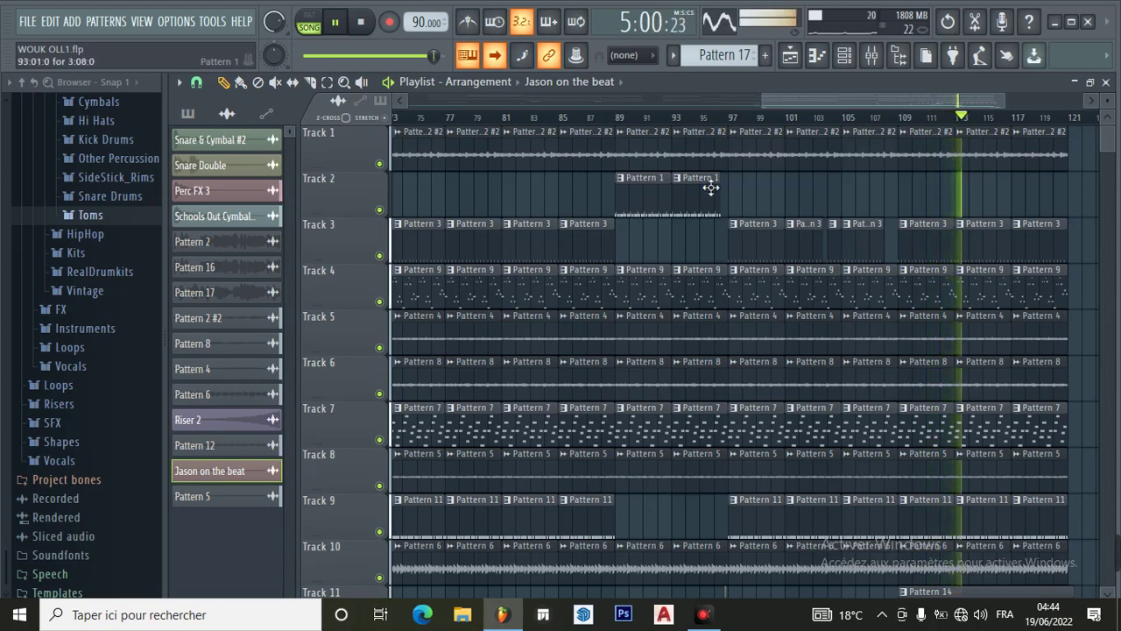
Find the mixer track of Pattern 14's Purity #6 channel and lower its volume to 85%.
{"action": "scroll", "coordinate": [841, 367], "scroll_direction": "down", "scroll_amount": 4}
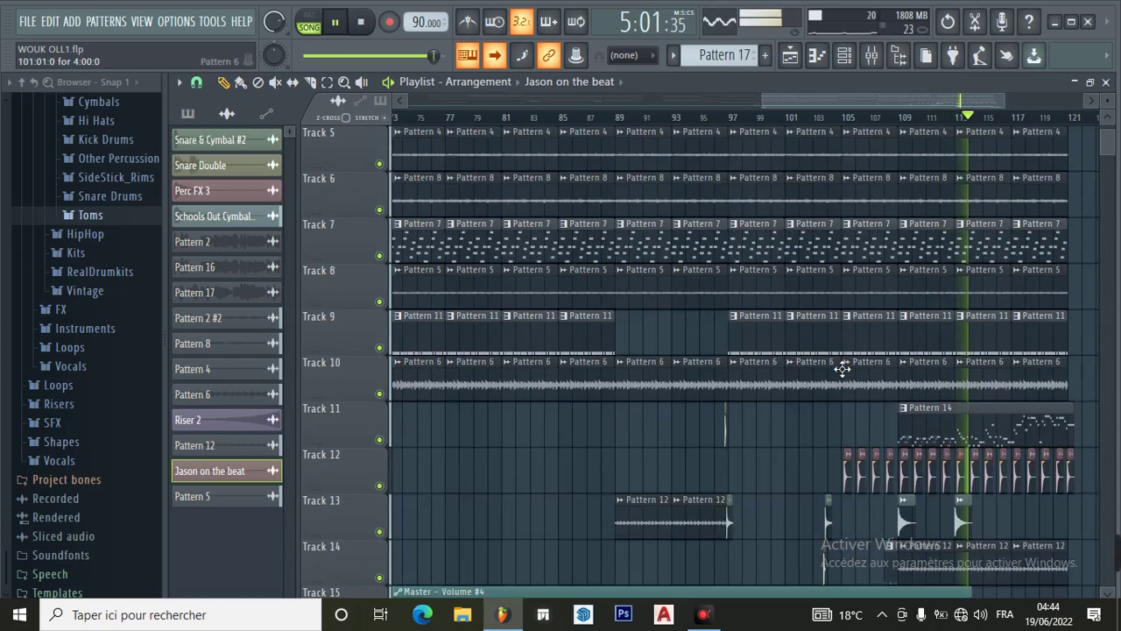
{"action": "left_click", "coordinate": [934, 425]}
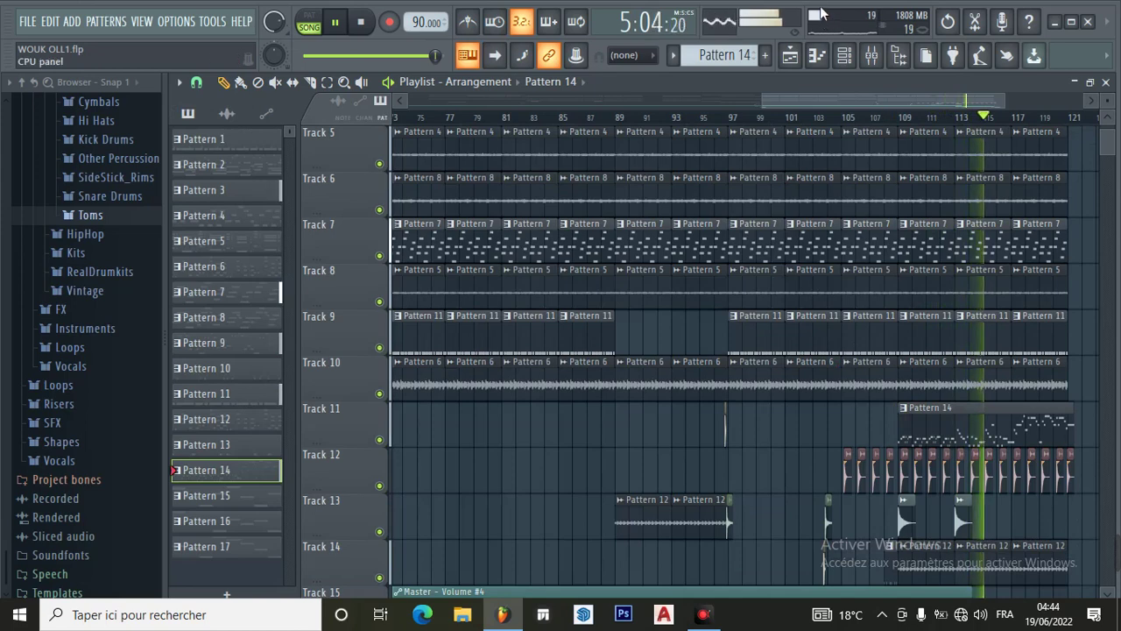
{"action": "left_click", "coordinate": [871, 56]}
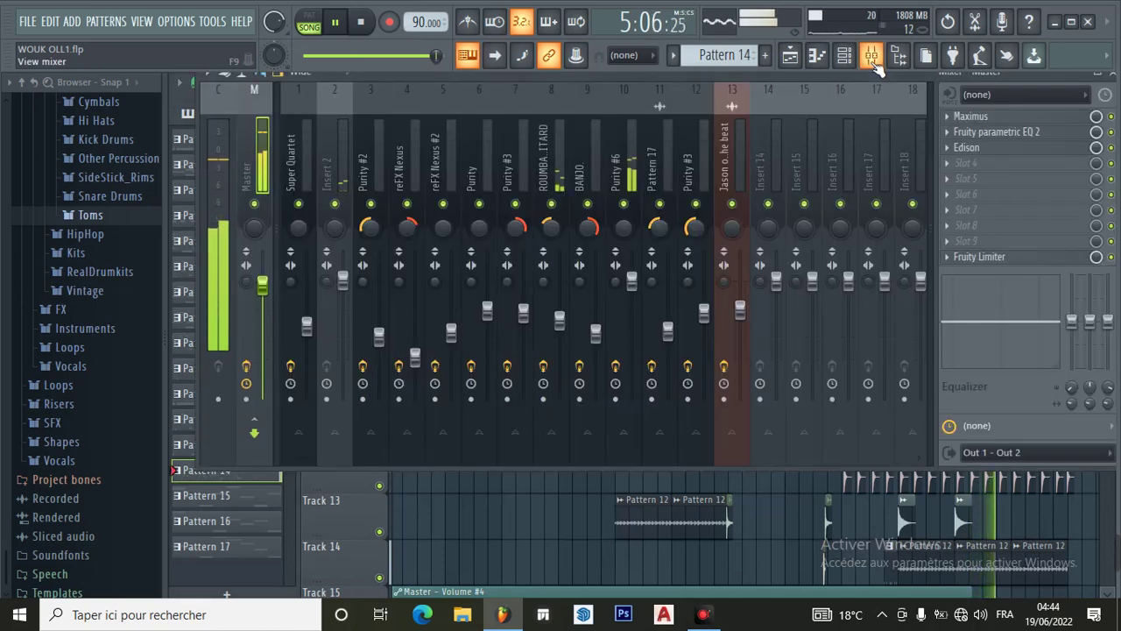
{"action": "left_click", "coordinate": [845, 55]}
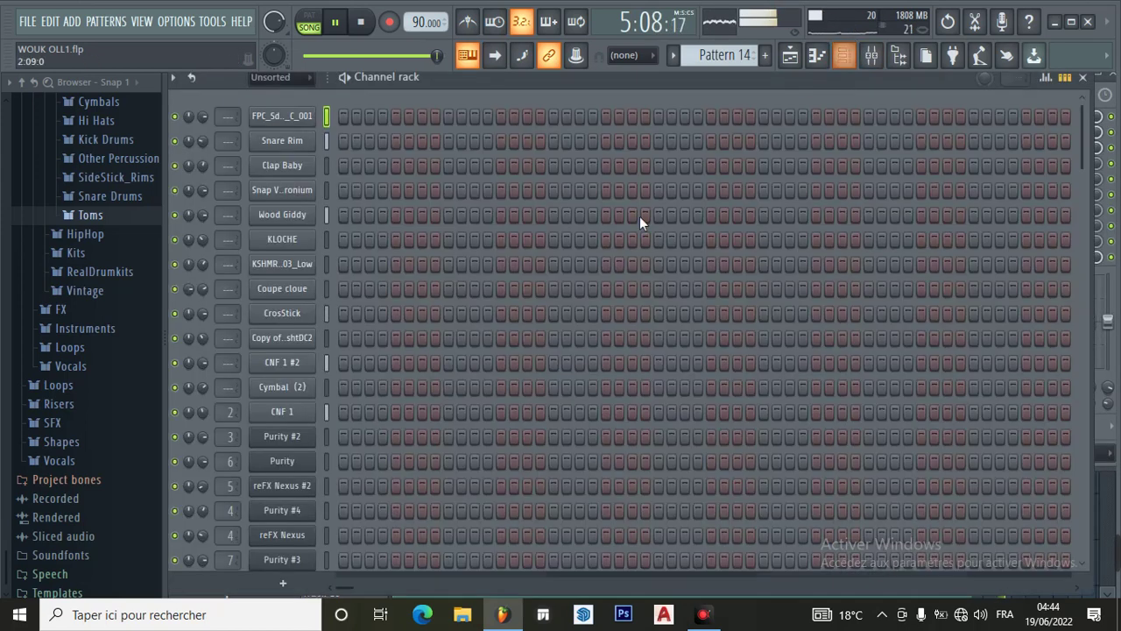
{"action": "scroll", "coordinate": [466, 338], "scroll_direction": "down", "scroll_amount": 8}
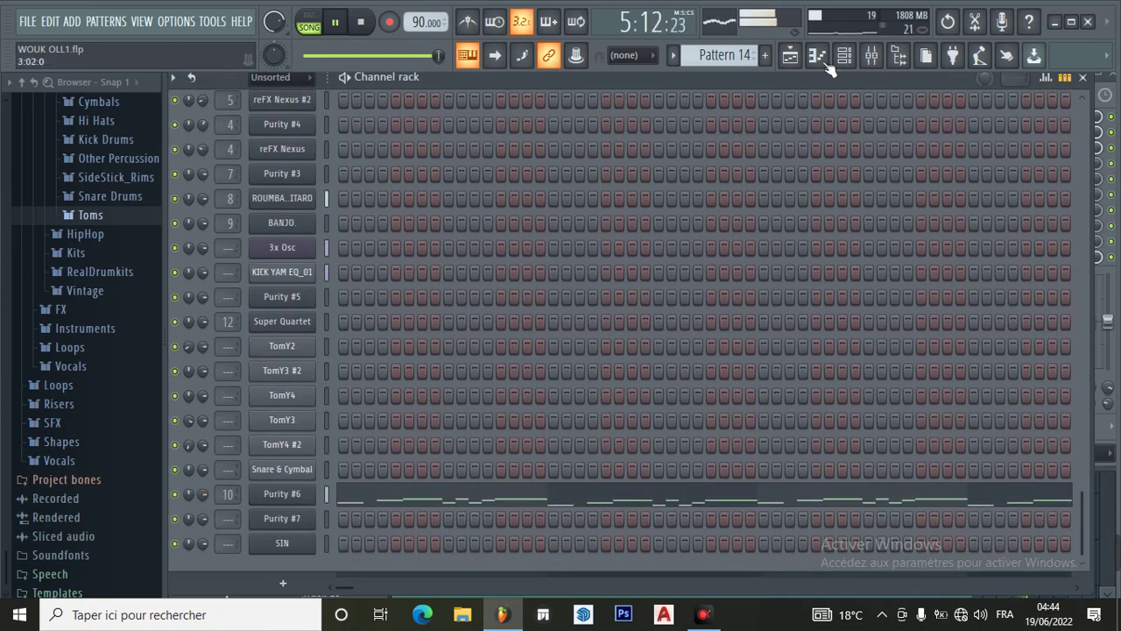
{"action": "left_click", "coordinate": [873, 57]}
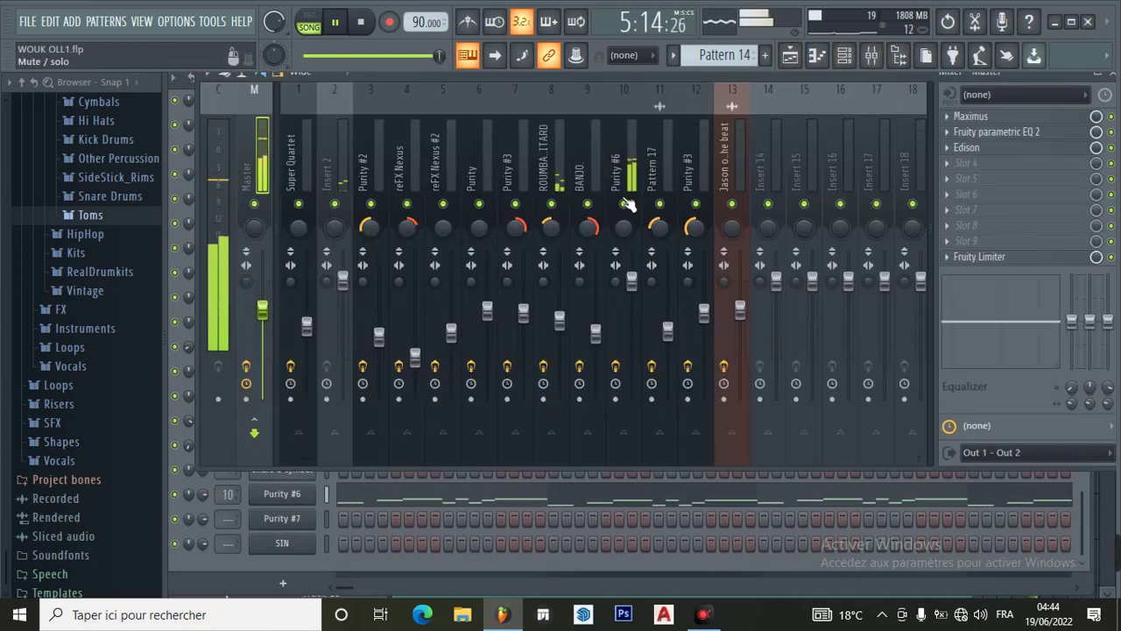
{"action": "left_click_drag", "start_coordinate": [631, 280], "coordinate": [632, 288]}
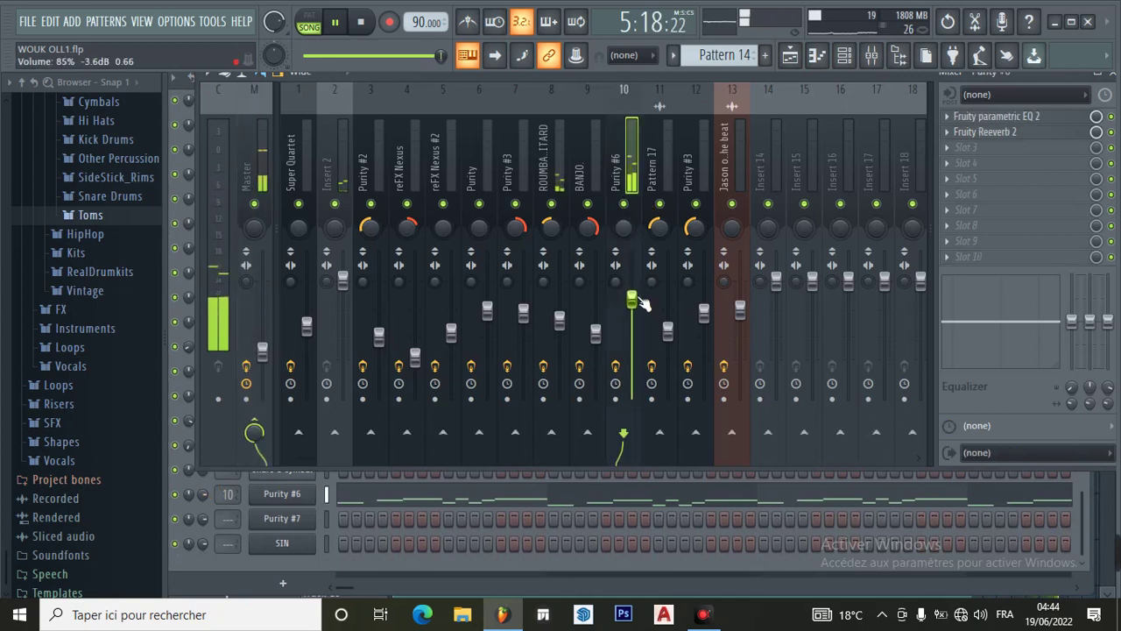
Return to the playlist arrangement and stop the song's playback.
{"action": "left_click", "coordinate": [789, 57]}
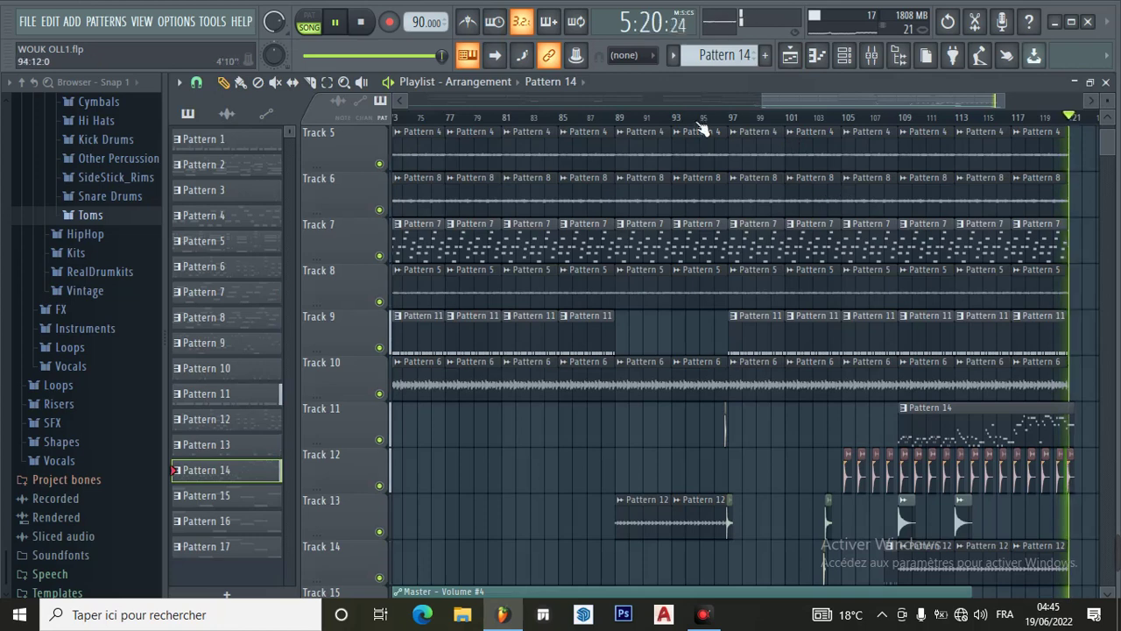
{"action": "key", "text": "space"}
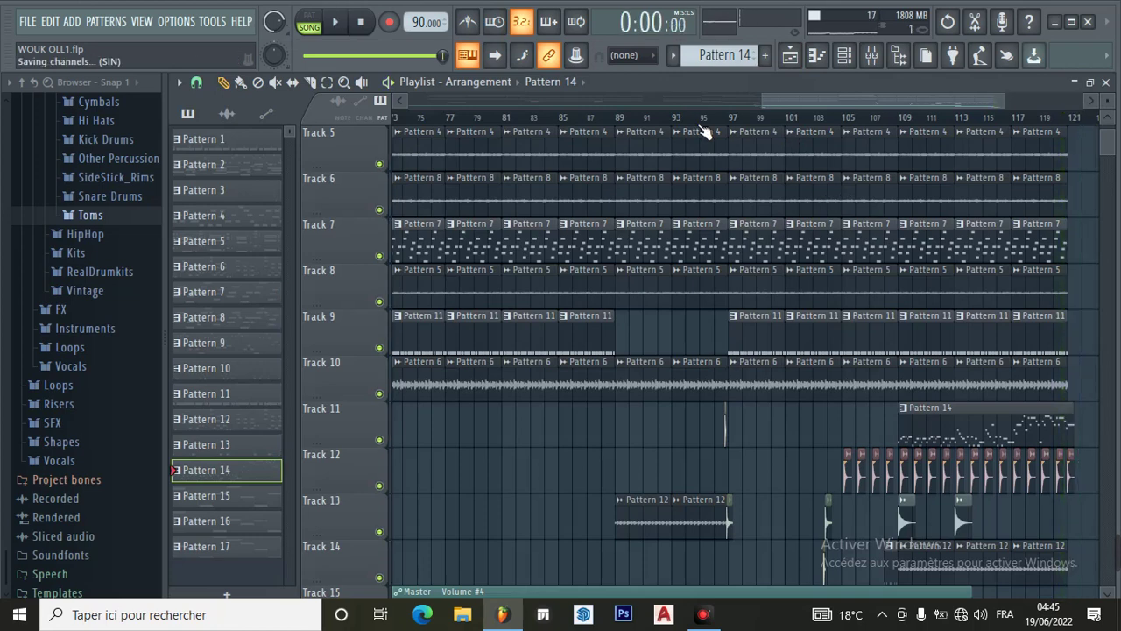